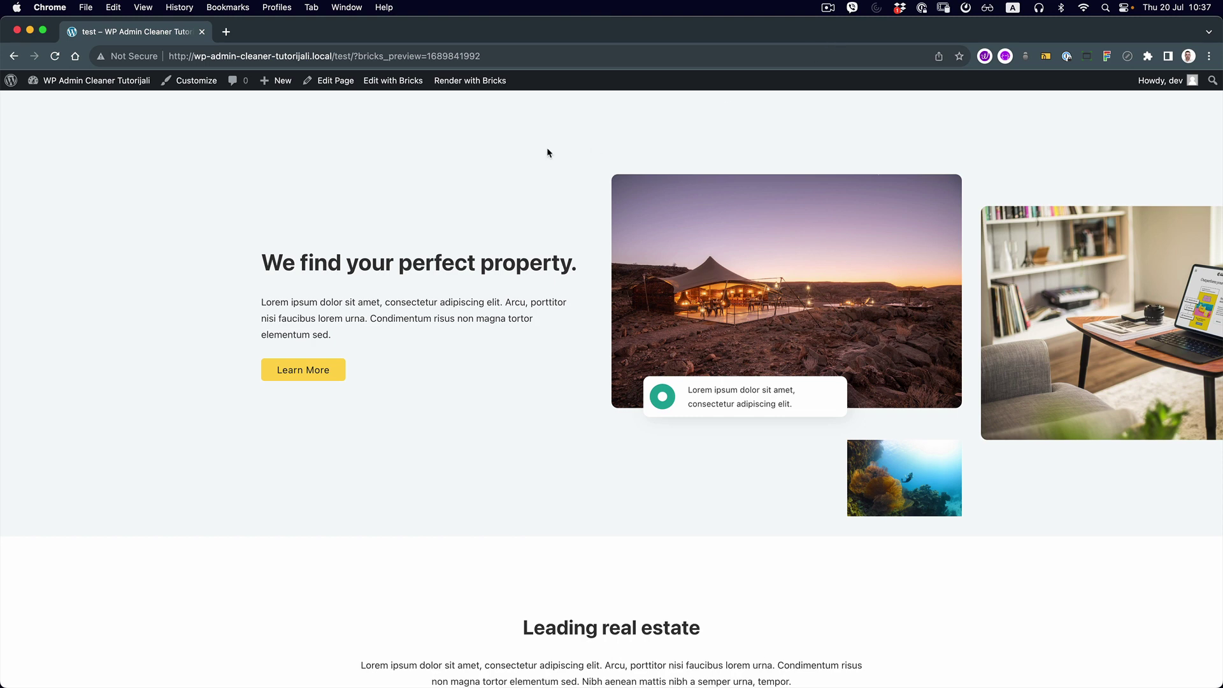
scroll(546, 152, "down", 3)
scroll(547, 150, "down", 3)
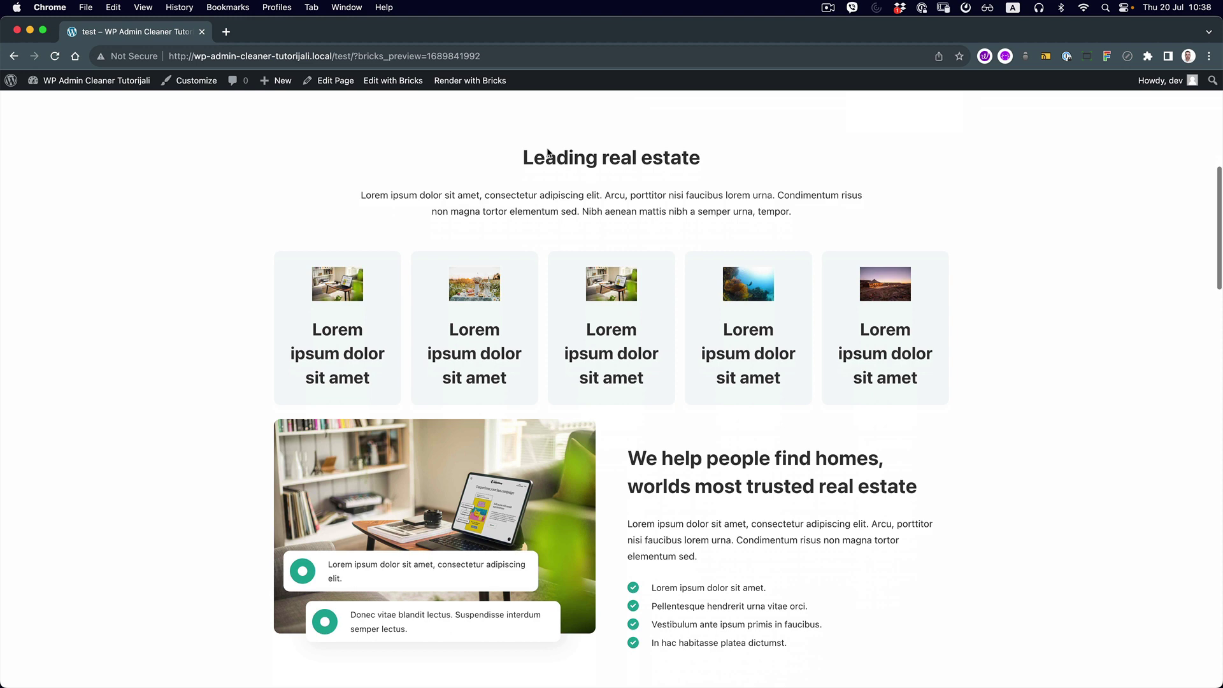
scroll(547, 148, "down", 2)
scroll(546, 149, "down", 1)
scroll(547, 147, "down", 1)
scroll(546, 148, "down", 2)
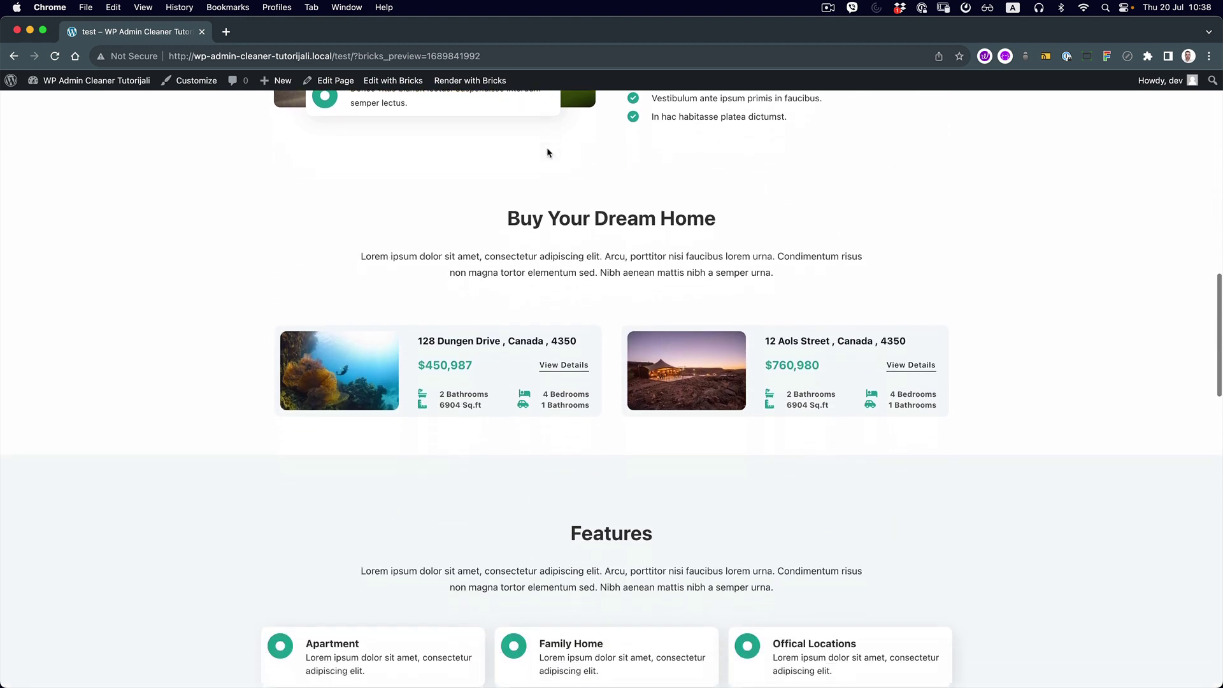
scroll(547, 148, "down", 3)
scroll(547, 151, "down", 4)
scroll(548, 152, "down", 3)
scroll(547, 152, "down", 3)
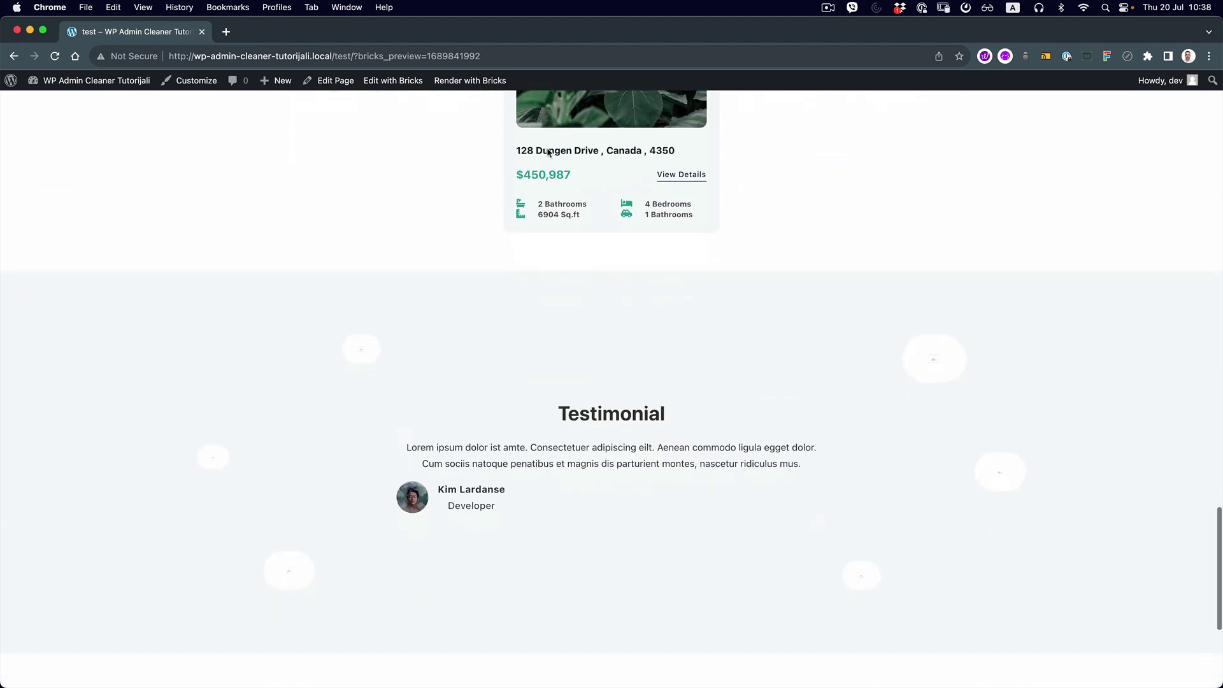
scroll(547, 152, "down", 2)
scroll(548, 152, "down", 1)
scroll(547, 154, "up", 5)
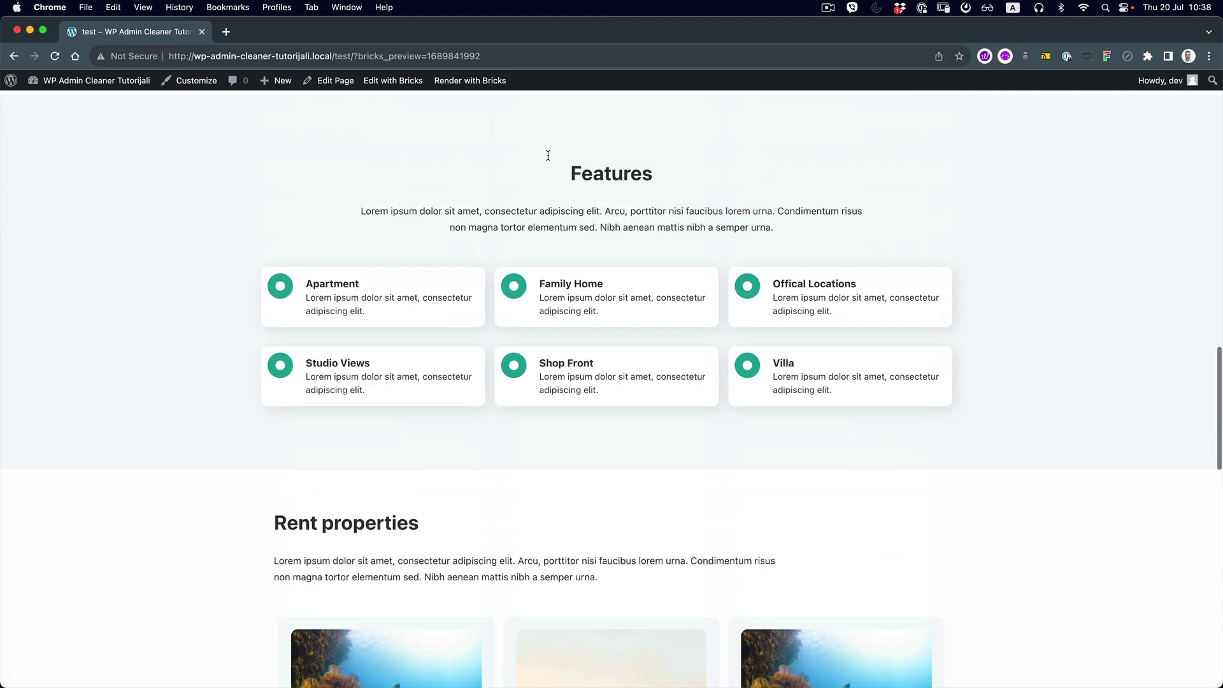
scroll(548, 159, "up", 5)
scroll(549, 153, "up", 3)
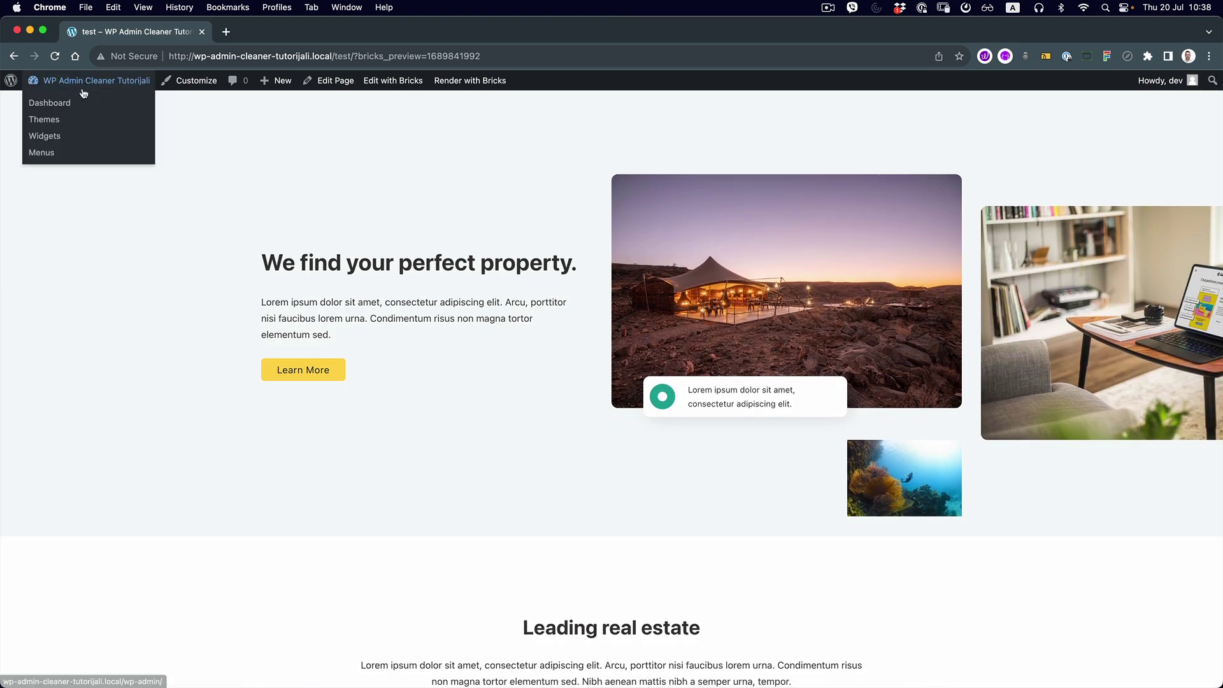
- Open the WordPress admin dashboard in a new tab from the site-name menu
left_click(63, 102, "super")
left_click(252, 39)
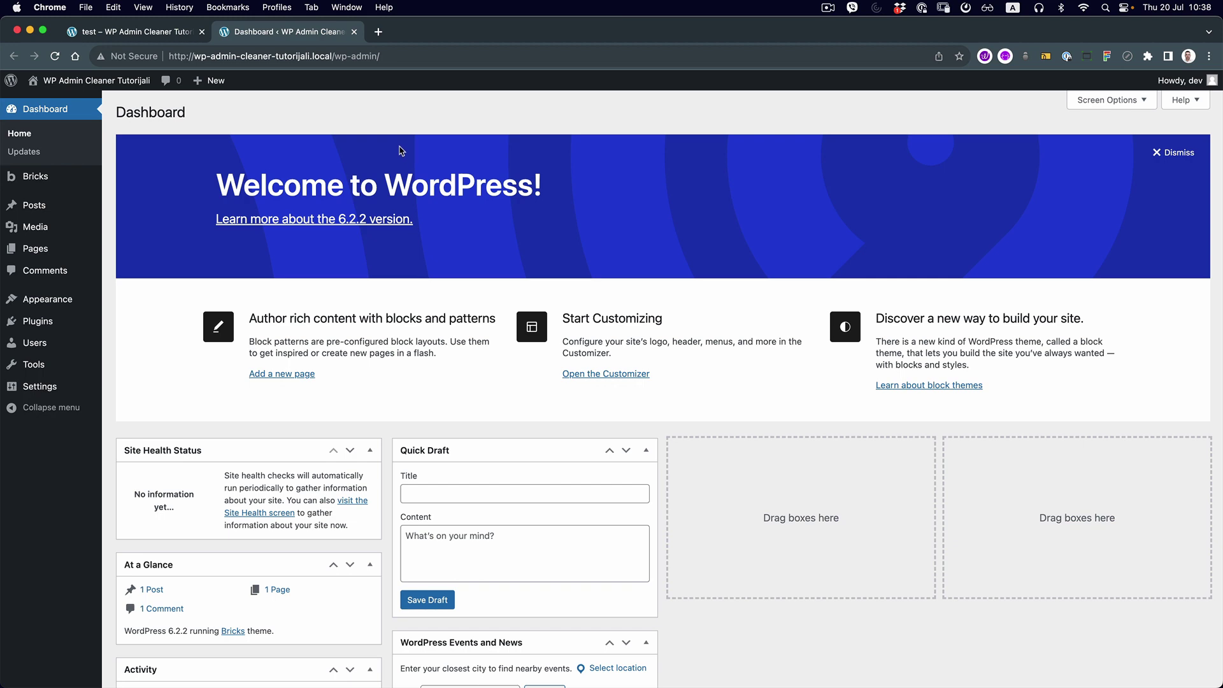
scroll(955, 467, "down", 3)
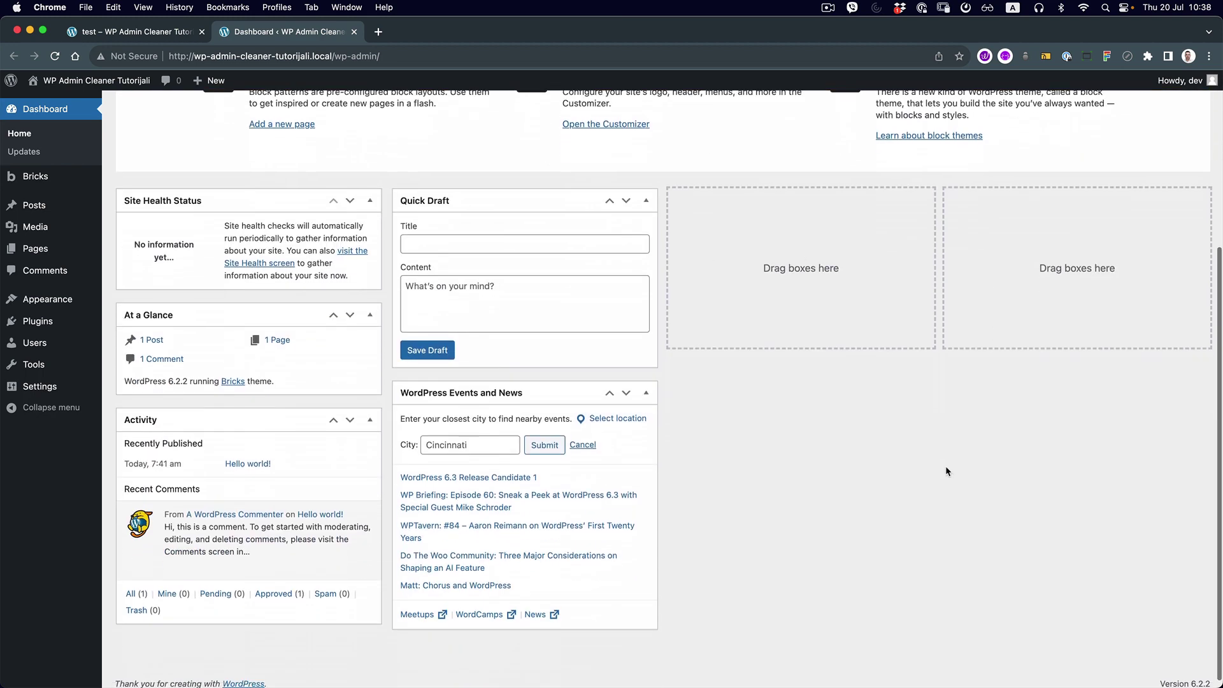
scroll(931, 463, "up", 3)
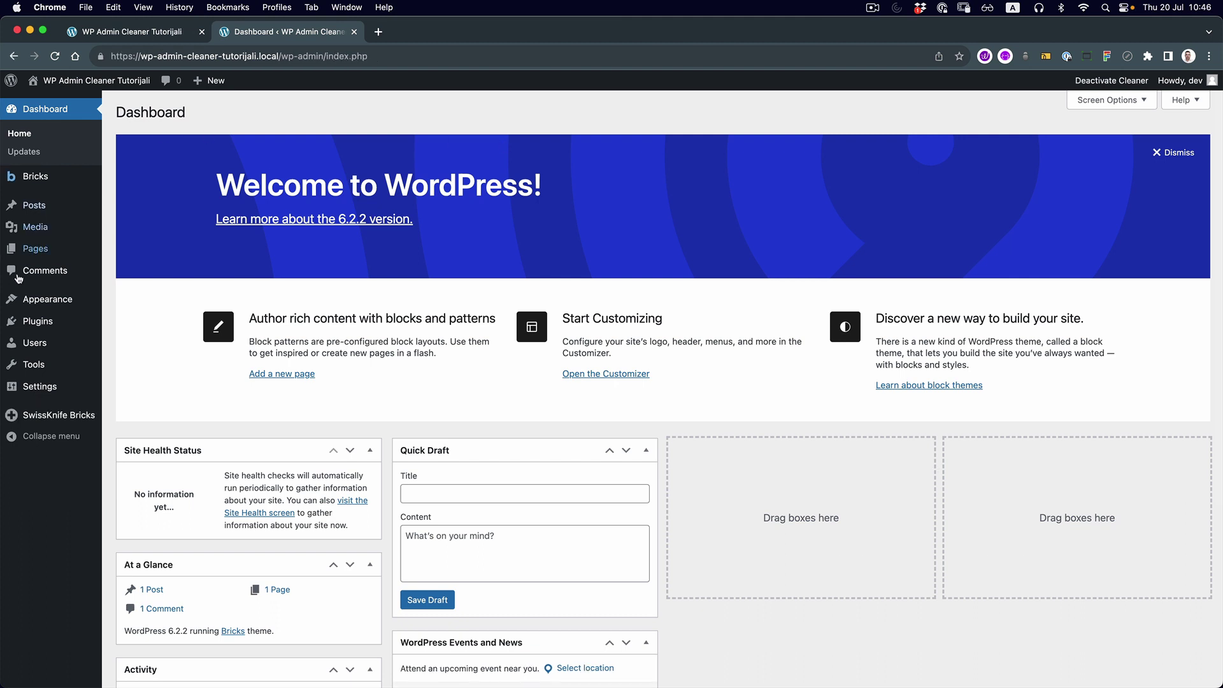
- Create and publish a new page titled 'Dashboad'
mouse_move(35, 249)
left_click(134, 271)
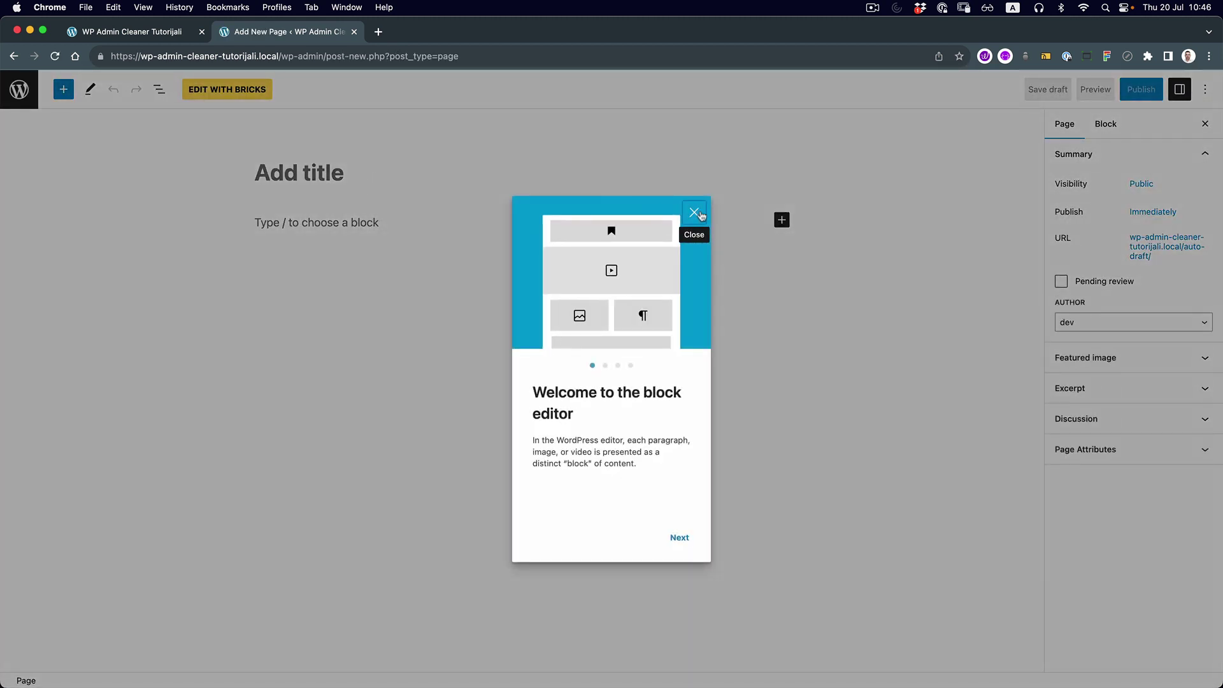
left_click(699, 216)
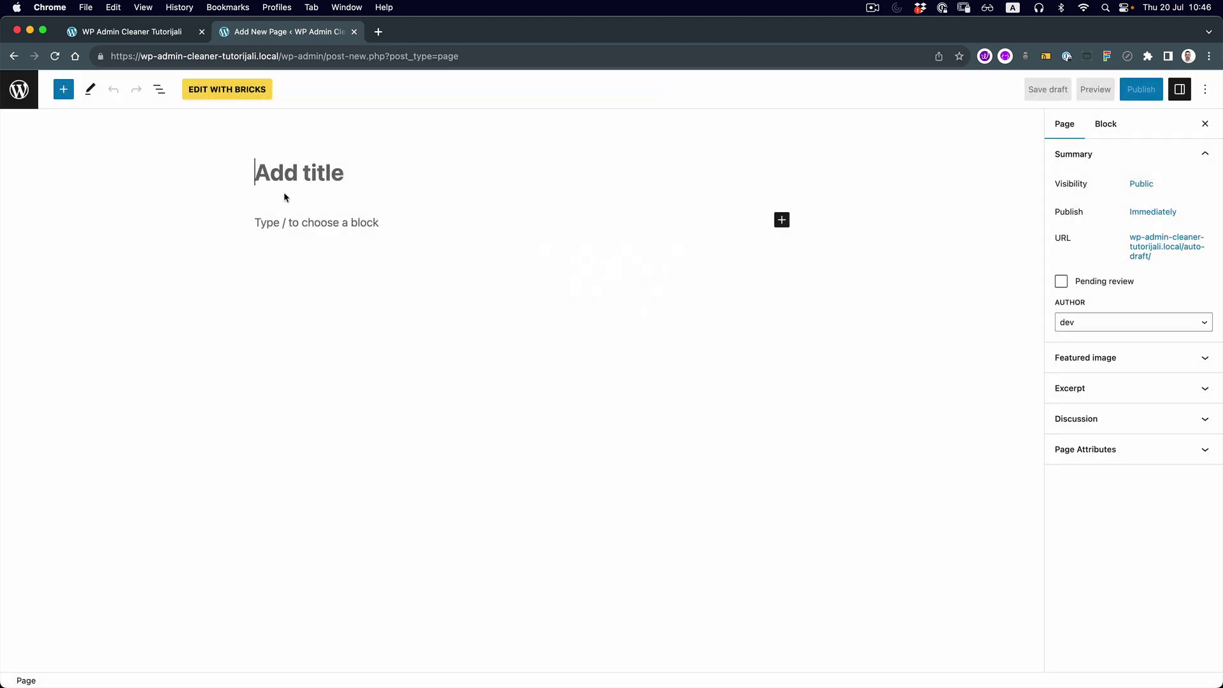
type("Dashboa")
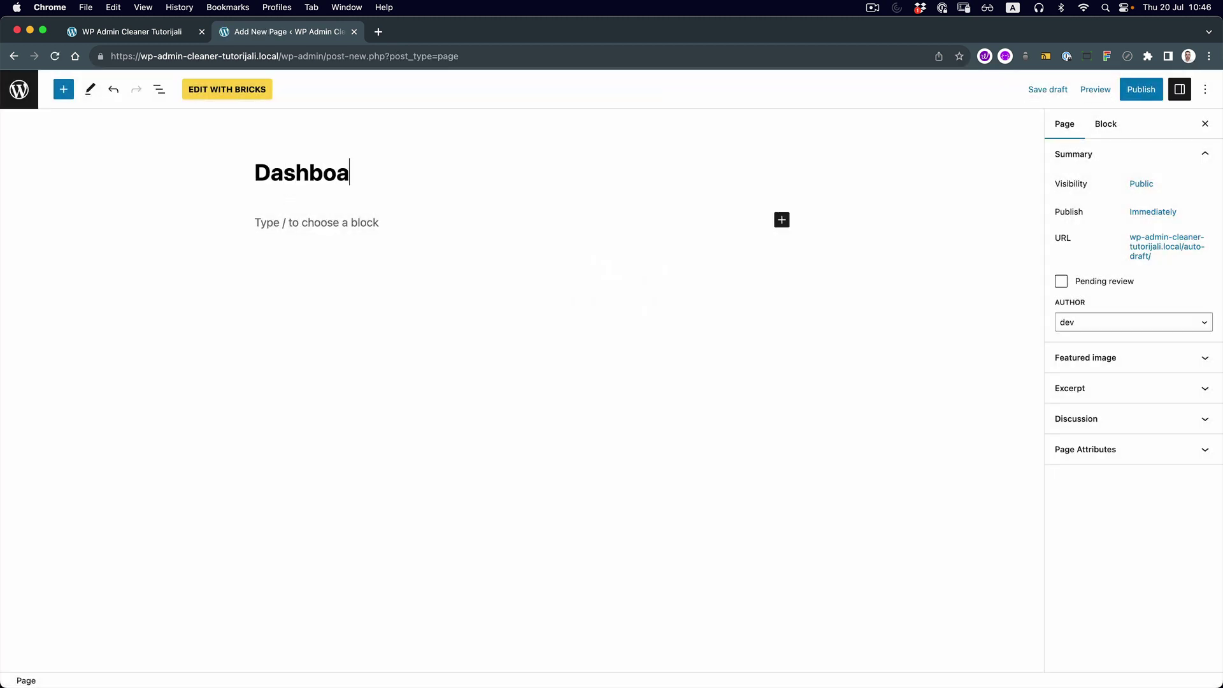
type("d")
left_click(1137, 89)
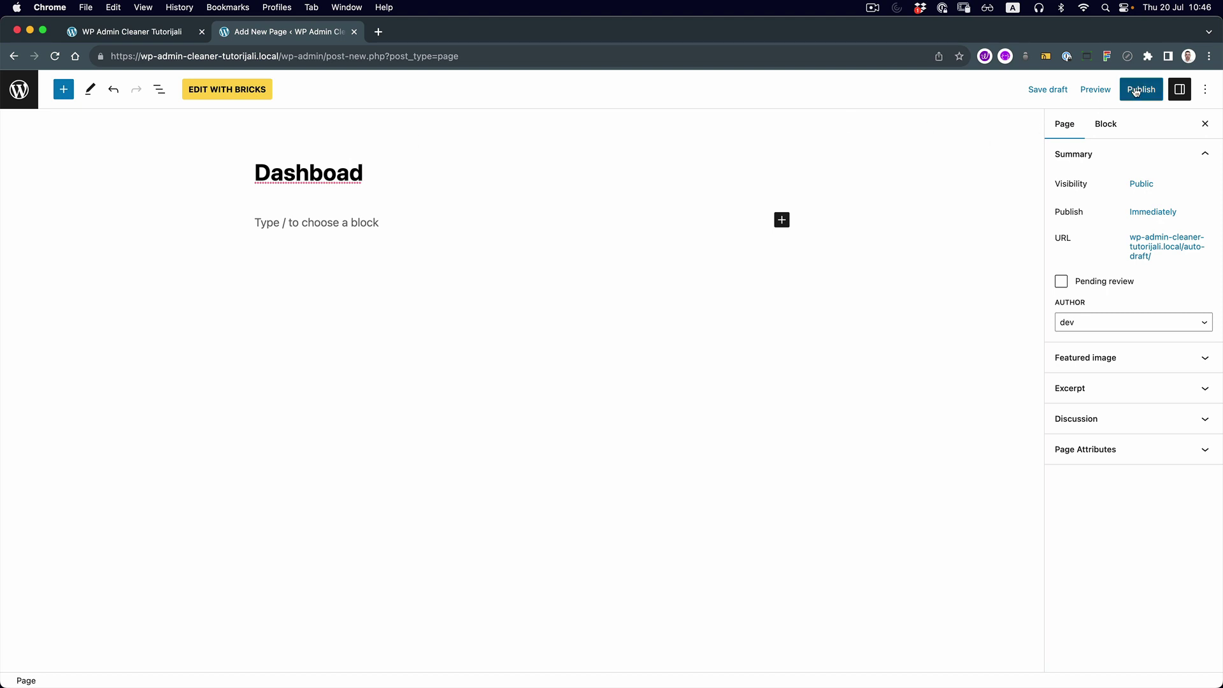
left_click(1106, 90)
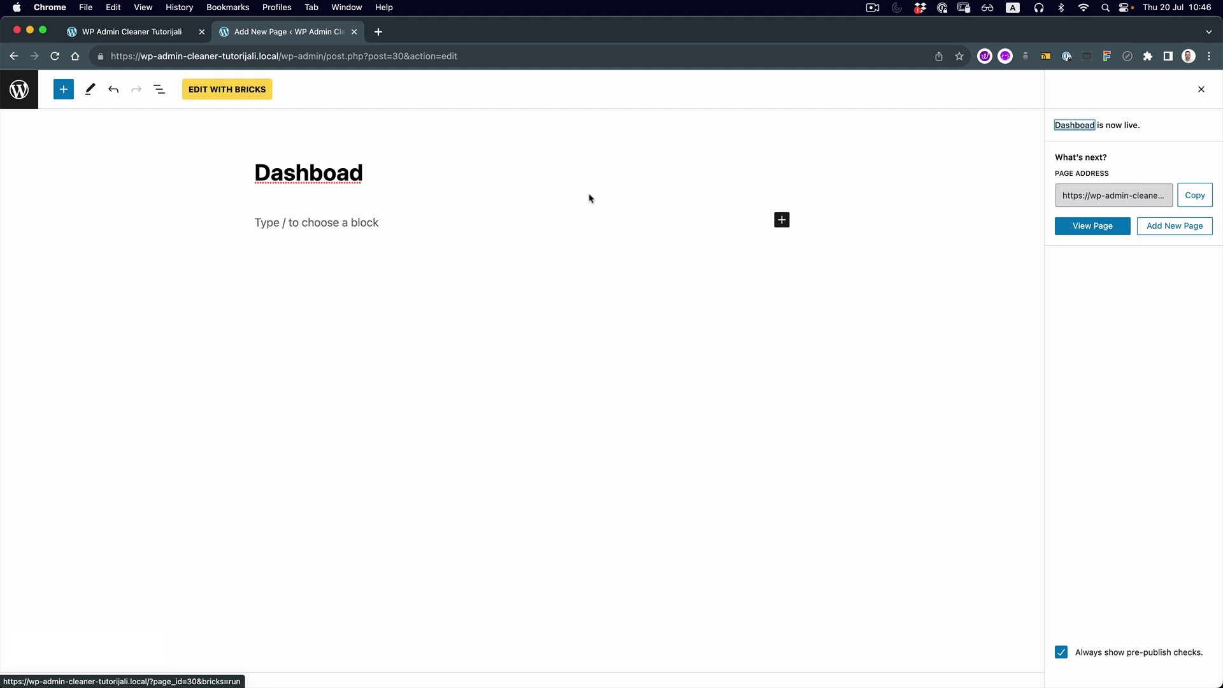
- Open Dashboad in Bricks, add an empty Section, and return to the home page tab
left_click(240, 91)
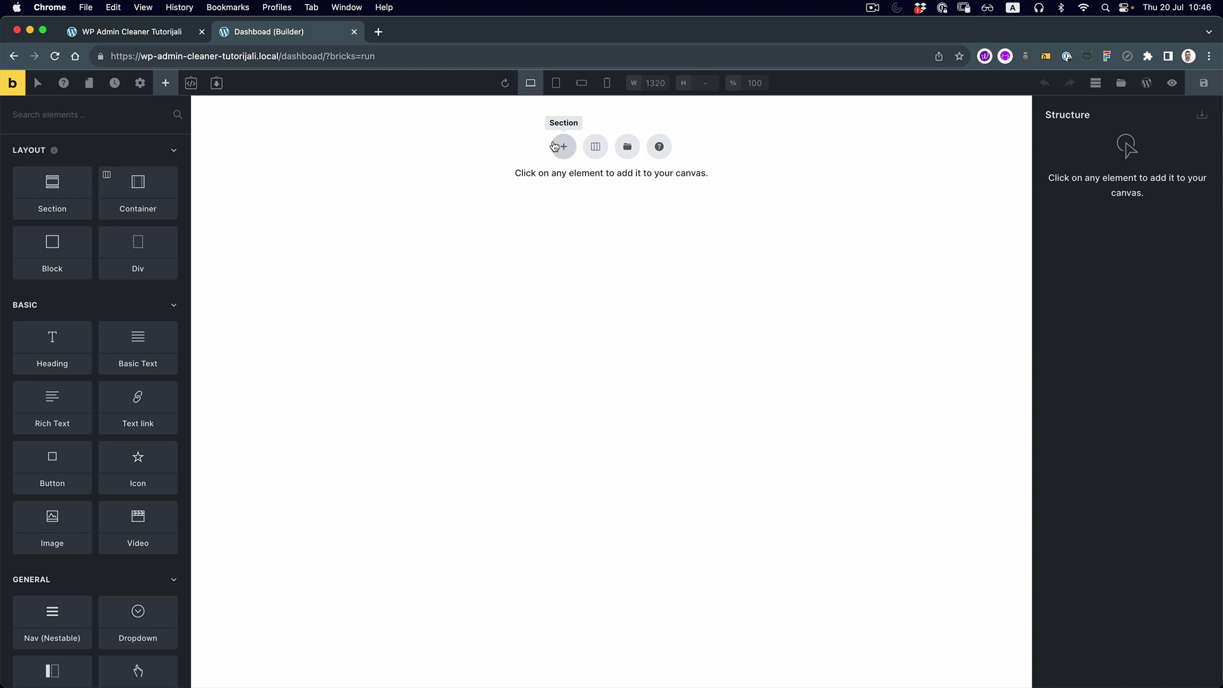
left_click(563, 146)
left_click(163, 33)
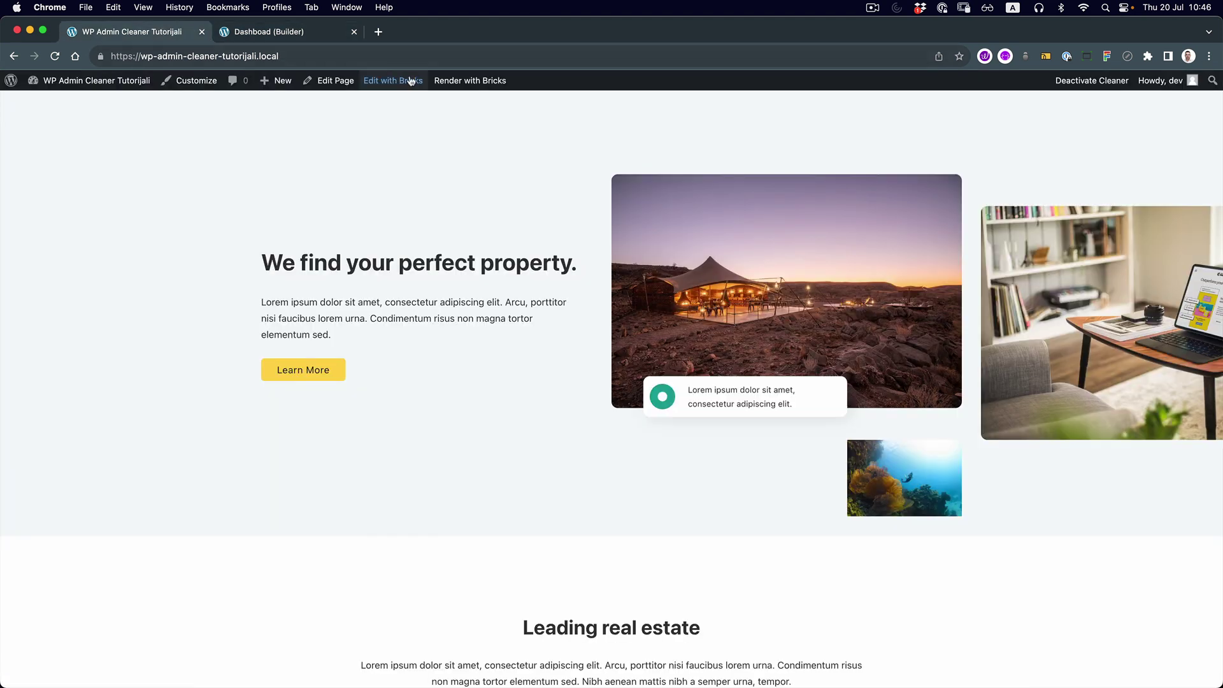
mouse_move(393, 80)
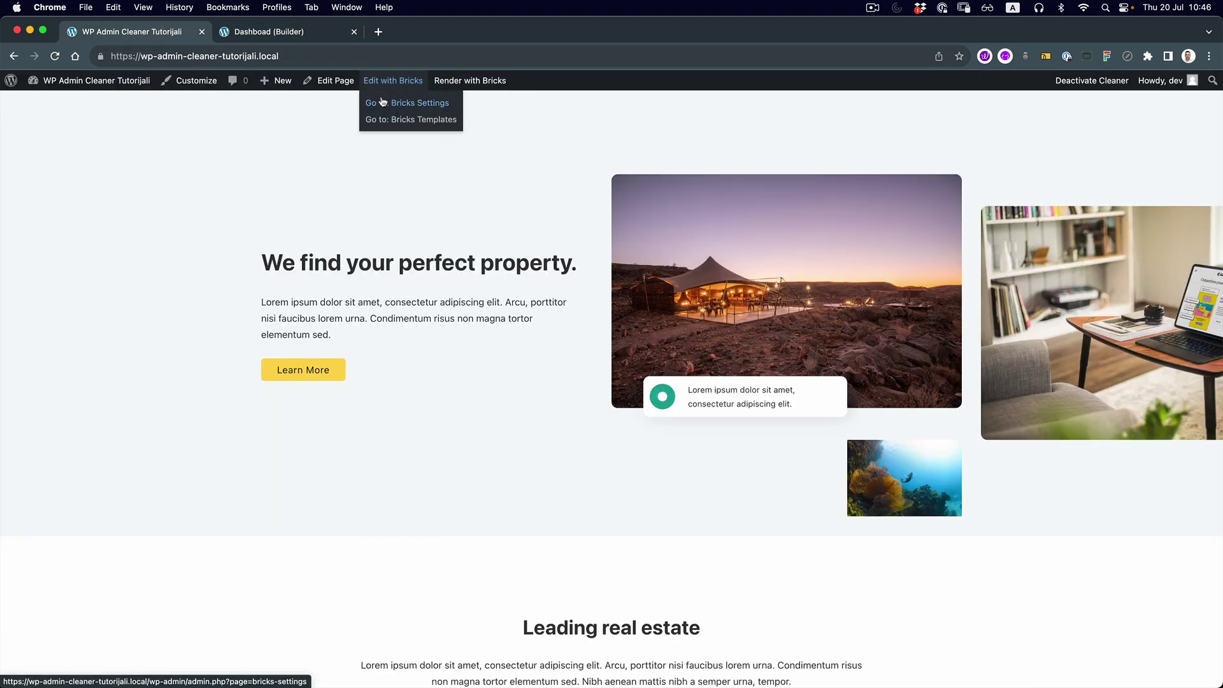
- Open the Home page in Bricks and copy its 'Get your Home Listed' Call To Action block
left_click(328, 86)
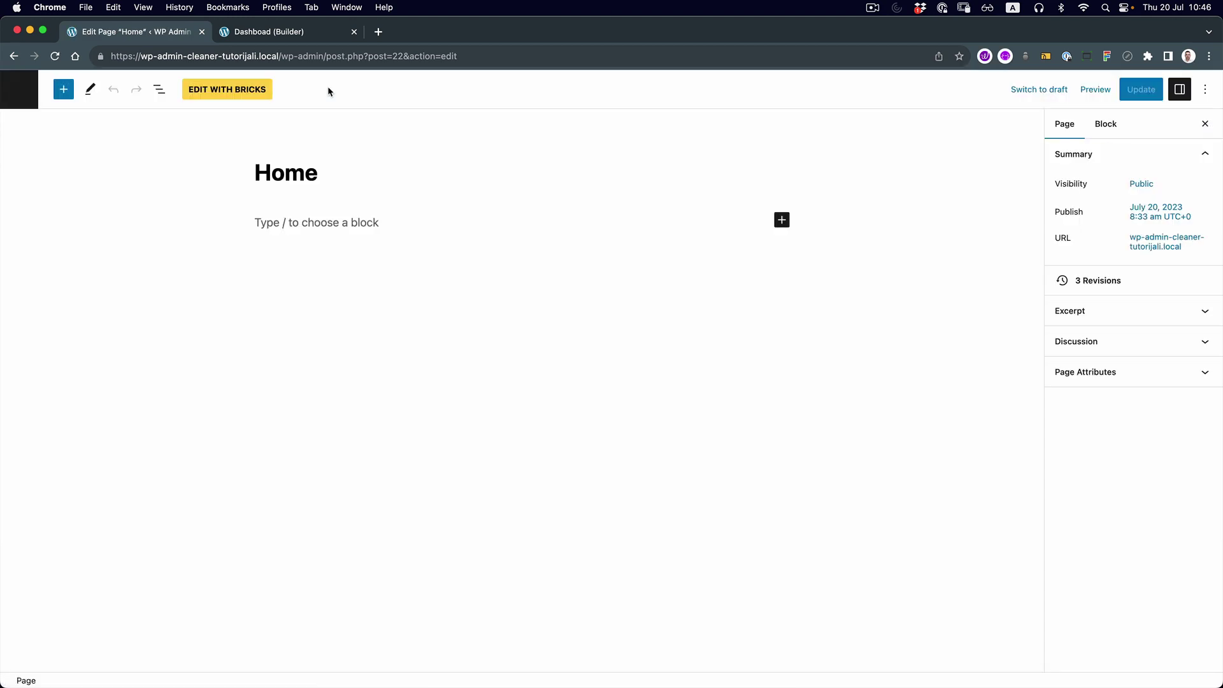
left_click(271, 88)
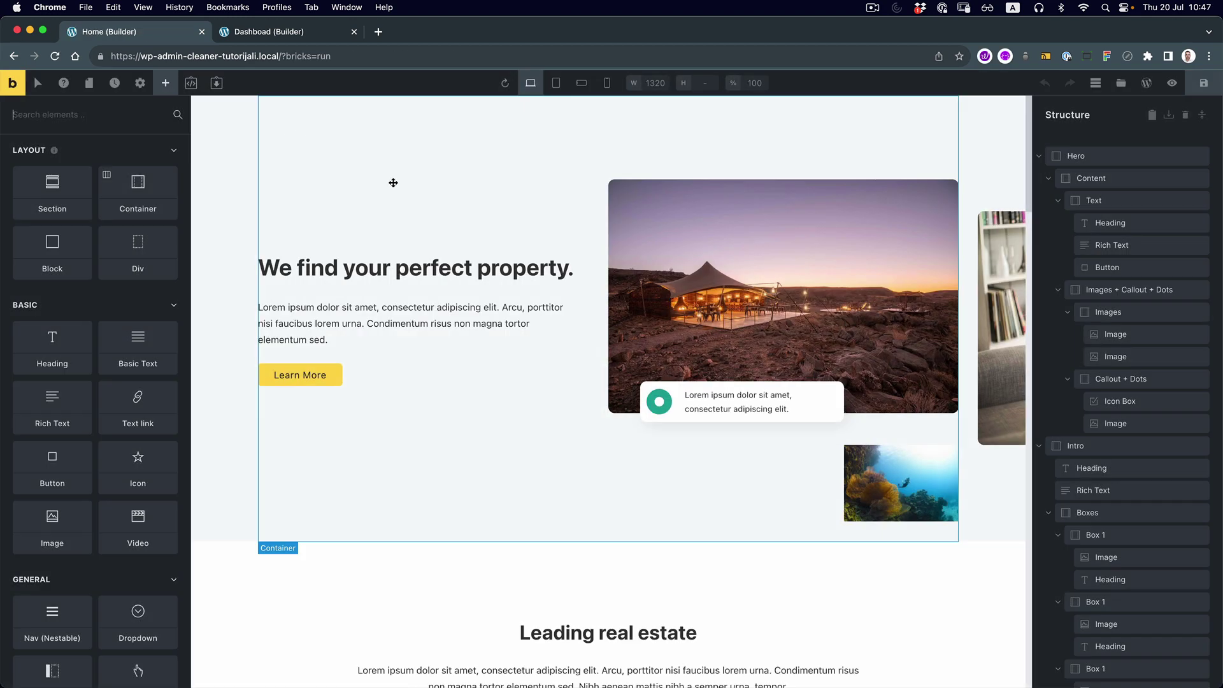
scroll(413, 199, "down", 5)
scroll(413, 199, "down", 5)
scroll(414, 202, "down", 5)
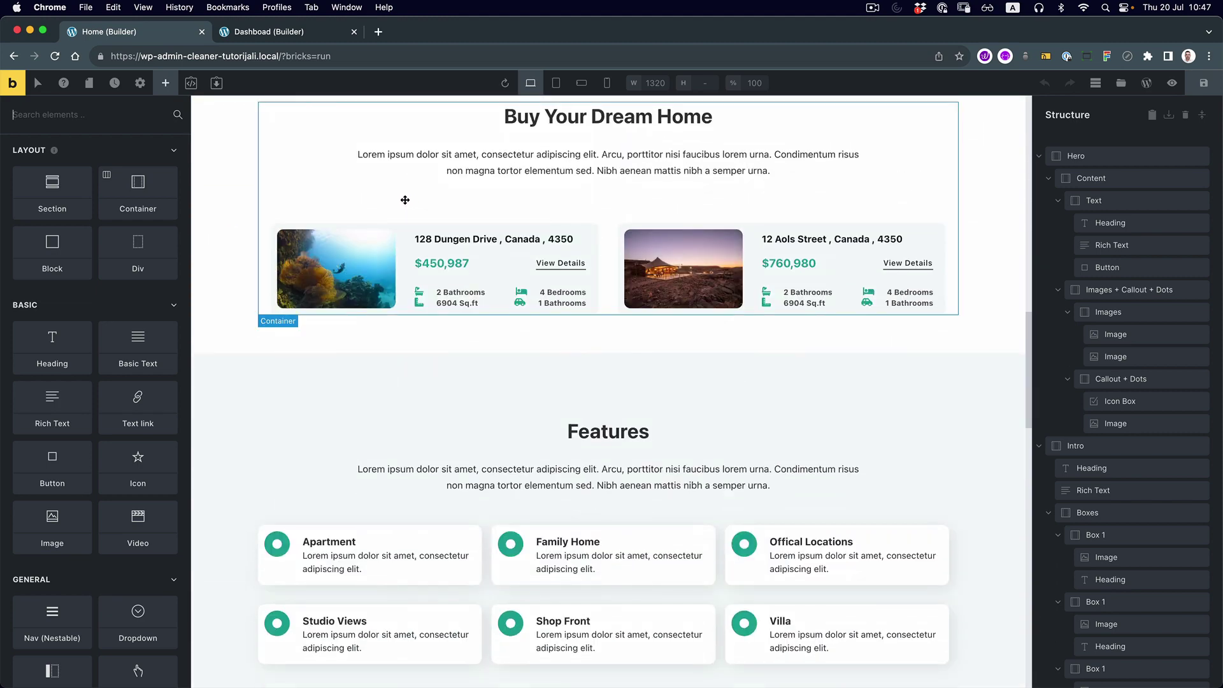
scroll(406, 200, "down", 5)
scroll(406, 199, "down", 2)
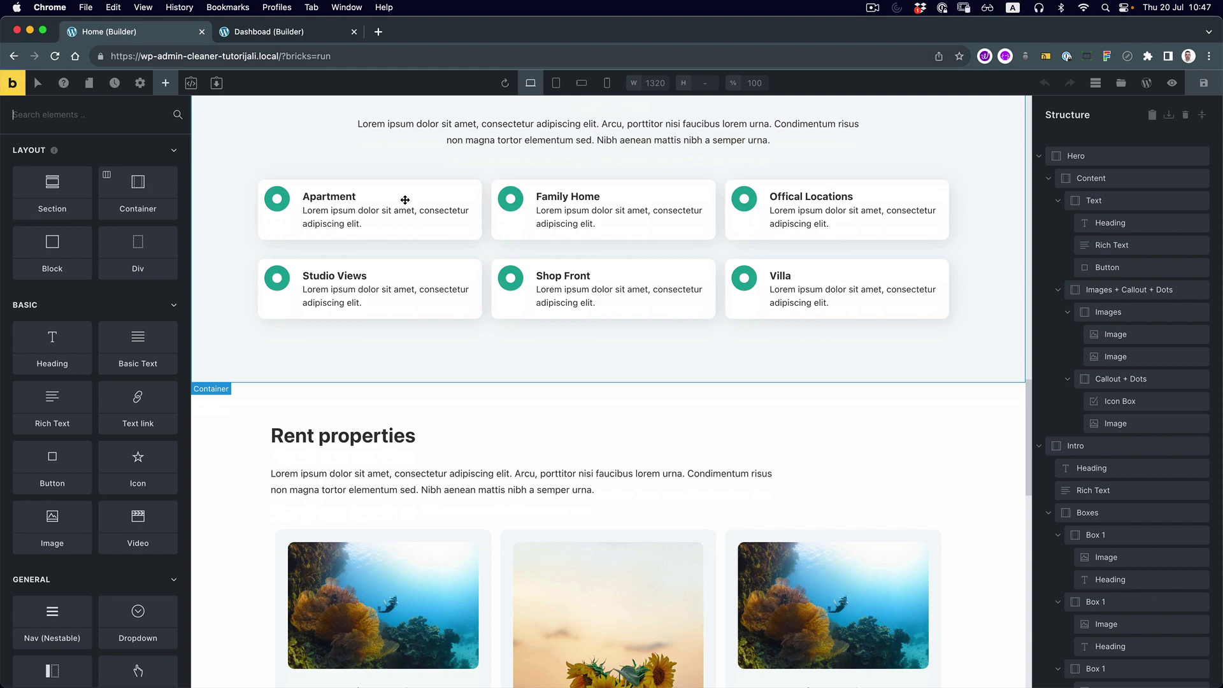
scroll(406, 200, "down", 5)
scroll(405, 199, "down", 5)
scroll(406, 199, "down", 3)
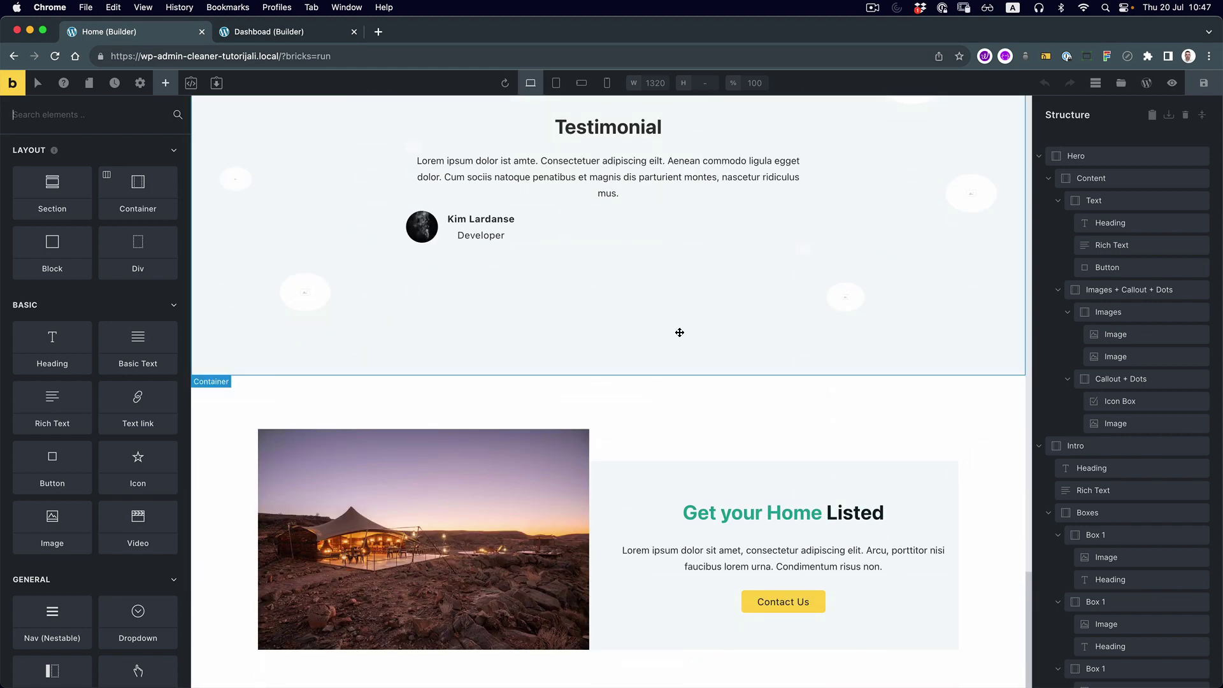
left_click(898, 514)
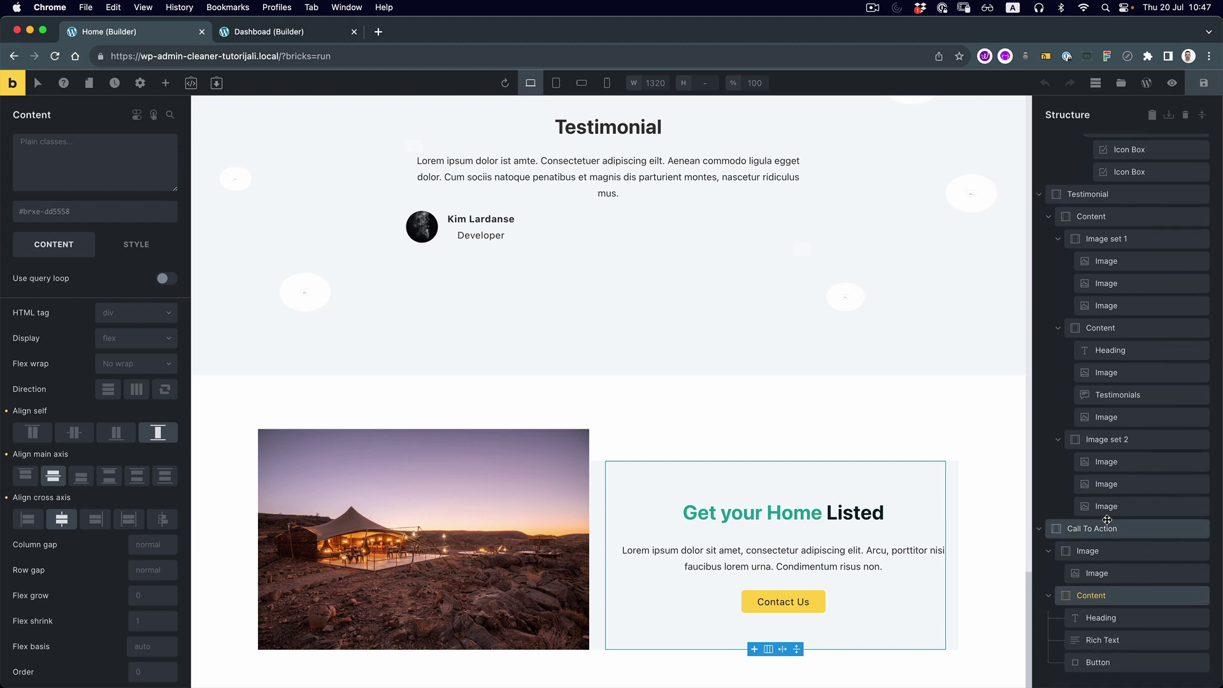
left_click(1123, 532)
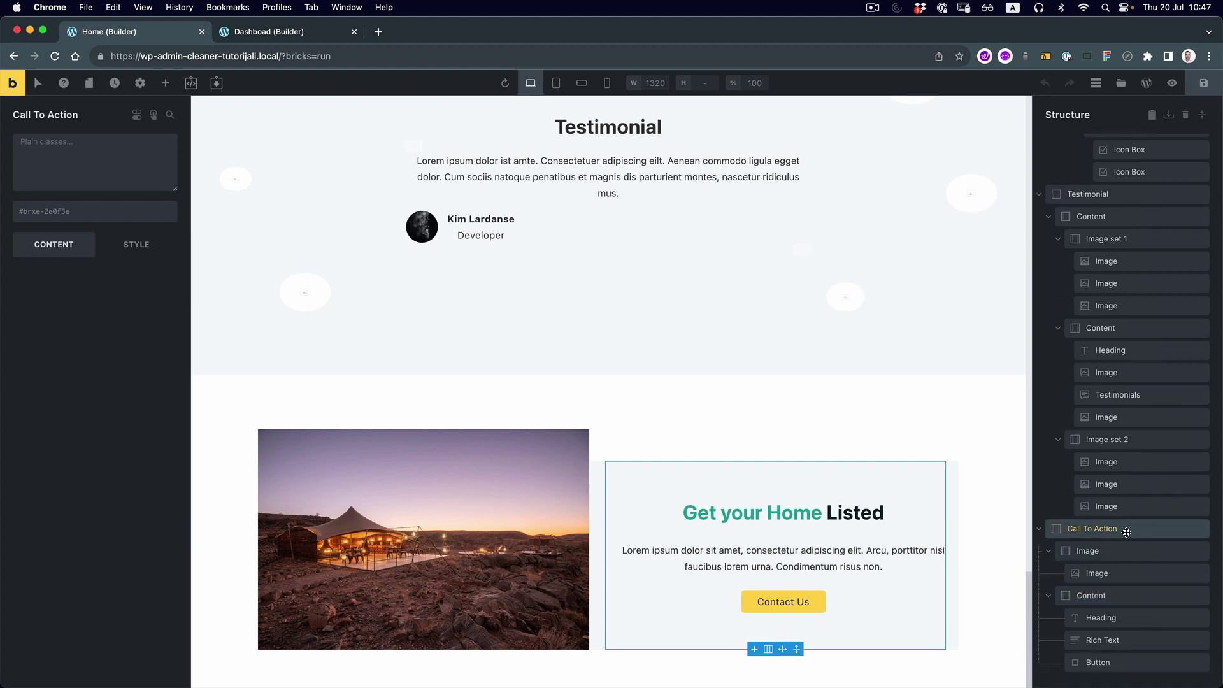
right_click(1085, 525)
left_click(1125, 373)
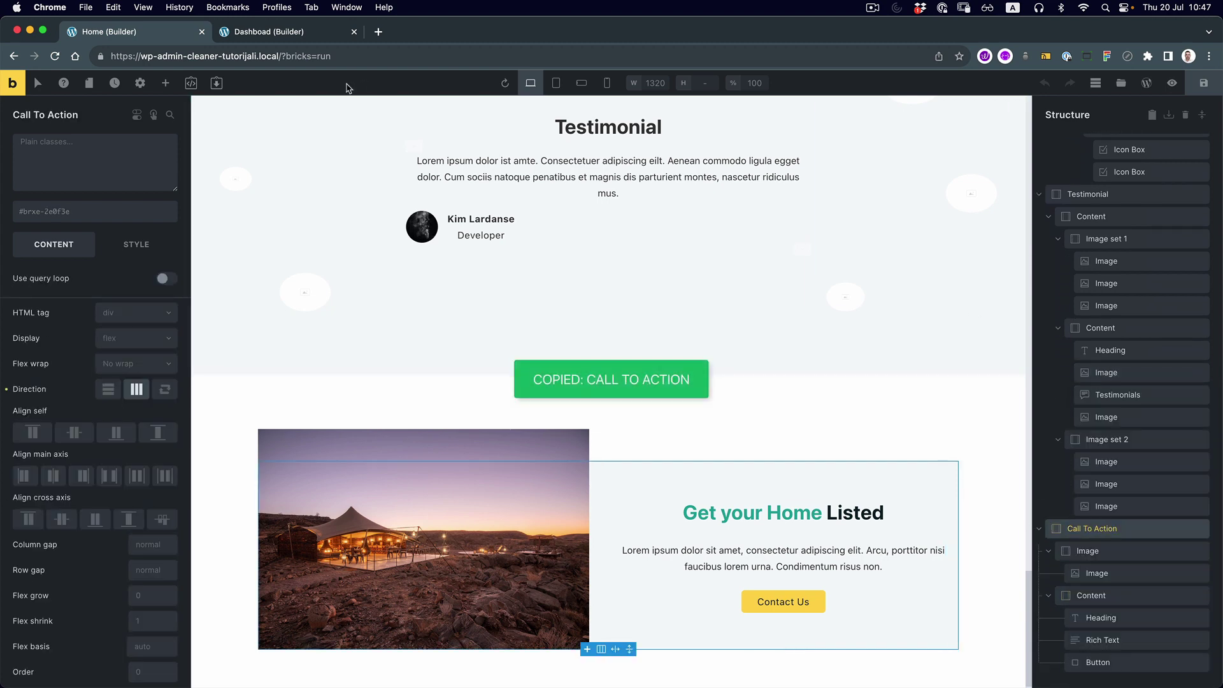
- Paste the copied Call To Action into the Dashboad page's empty container
left_click(273, 32)
right_click(364, 126)
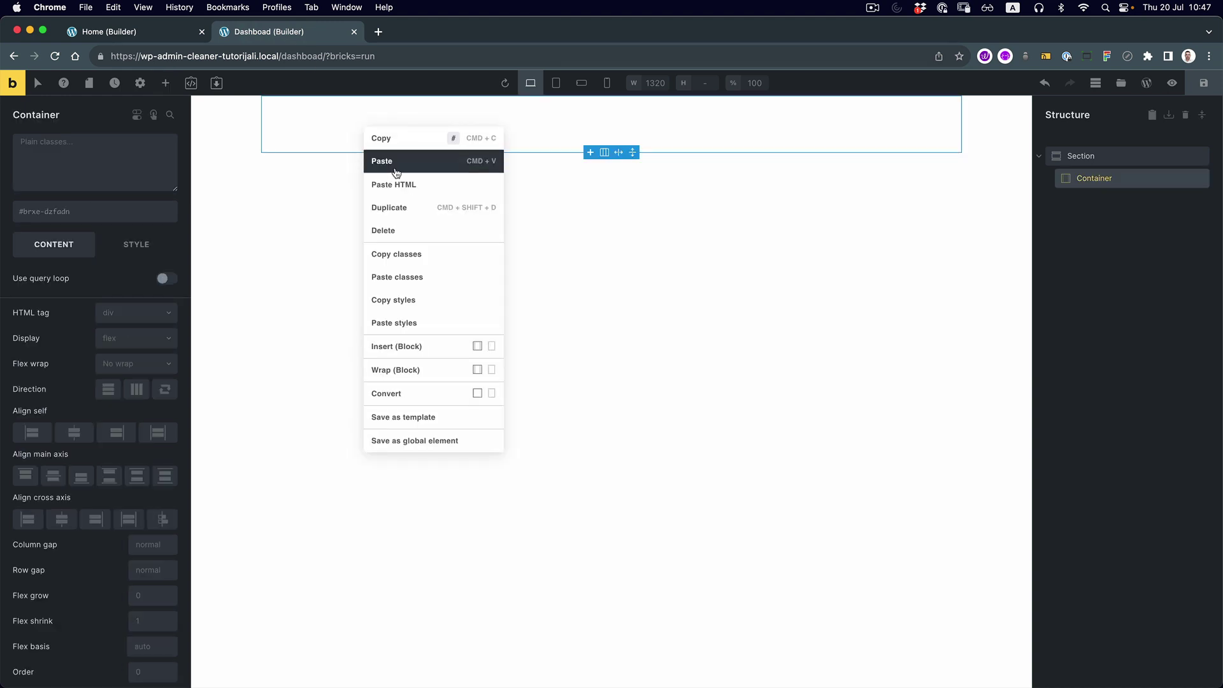
left_click(400, 160)
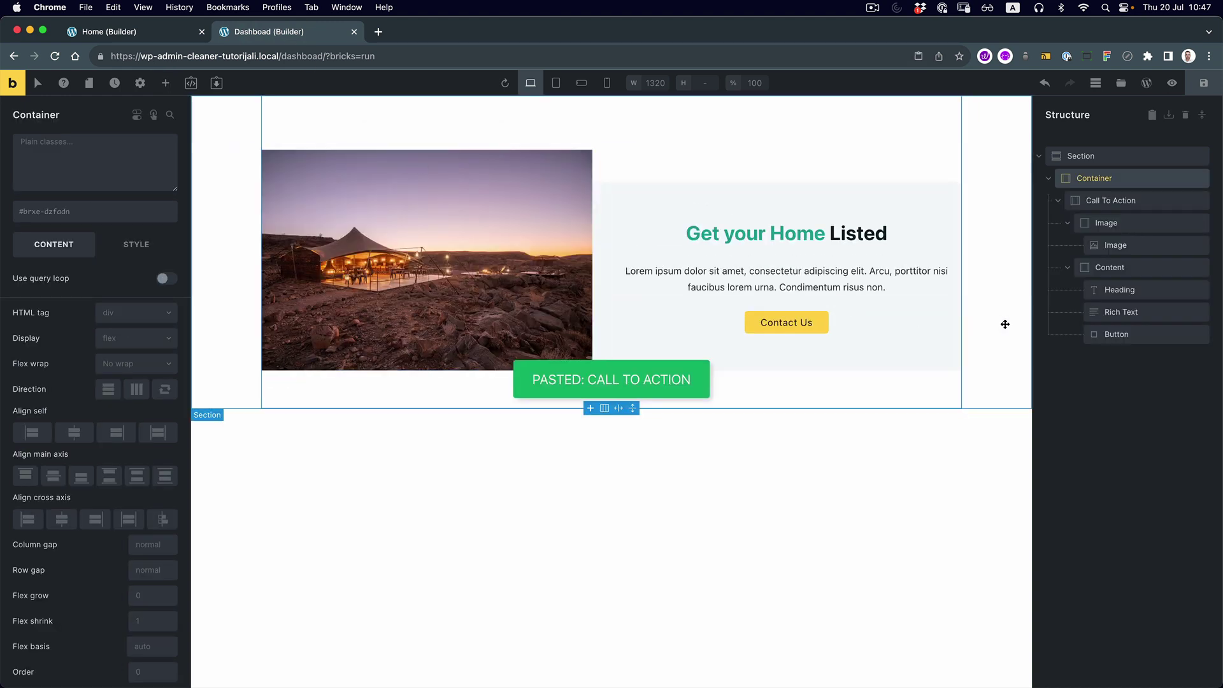
- Move the pasted container above the Section and delete the now-empty Section
left_click(1050, 180)
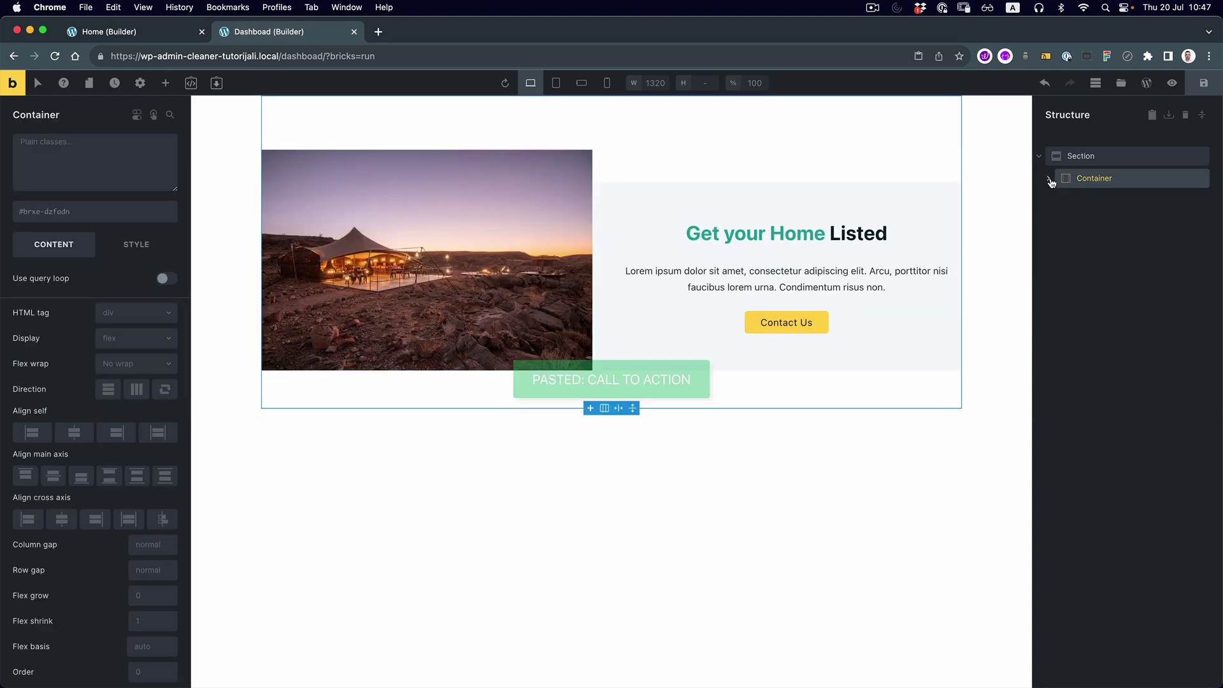
left_click(1078, 160)
left_click(1094, 177)
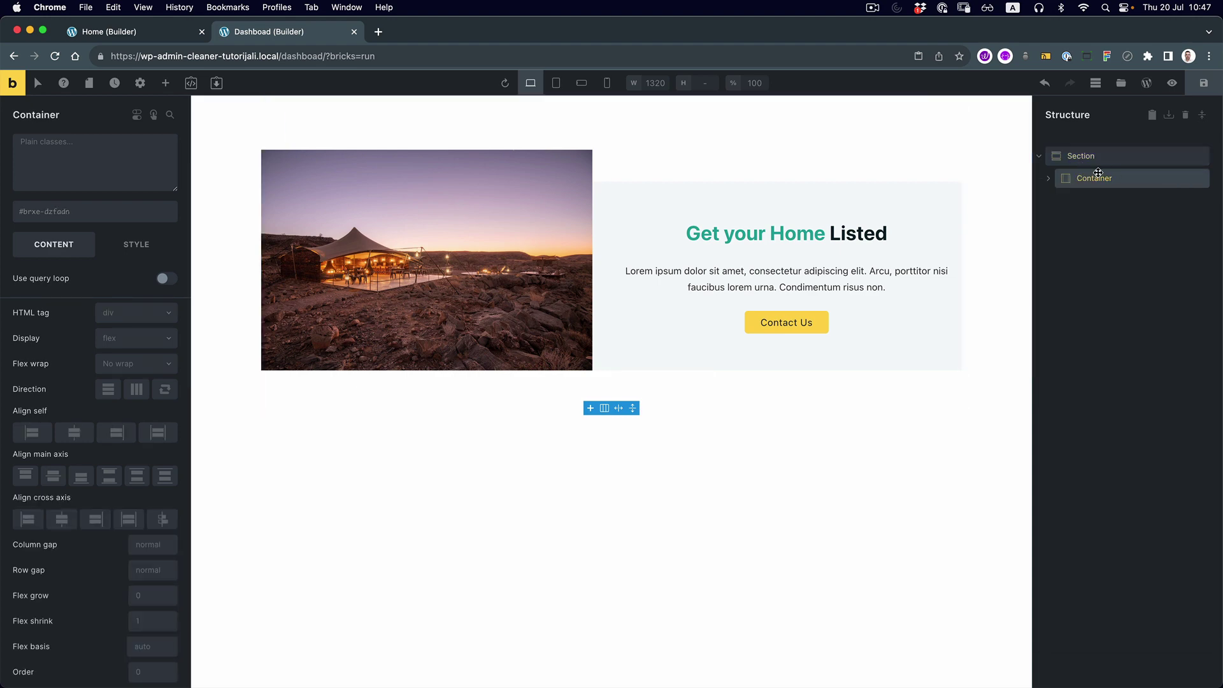
left_click_drag(1093, 178, 1099, 150)
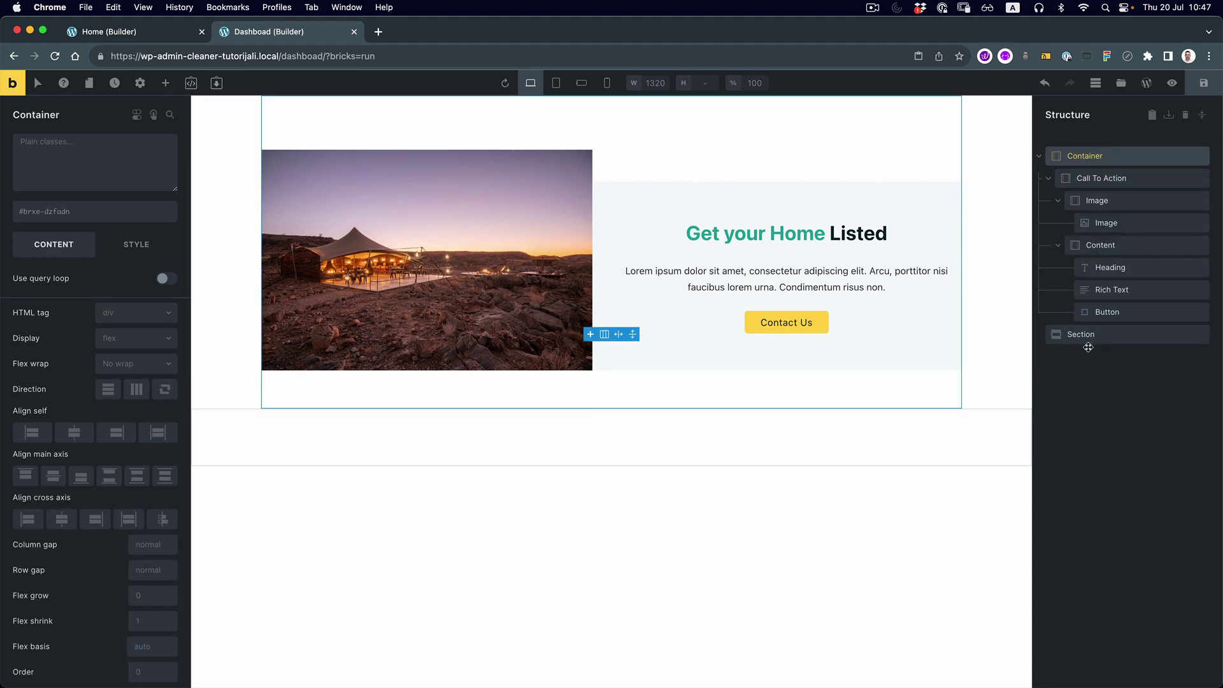
left_click(1110, 335)
right_click(750, 446)
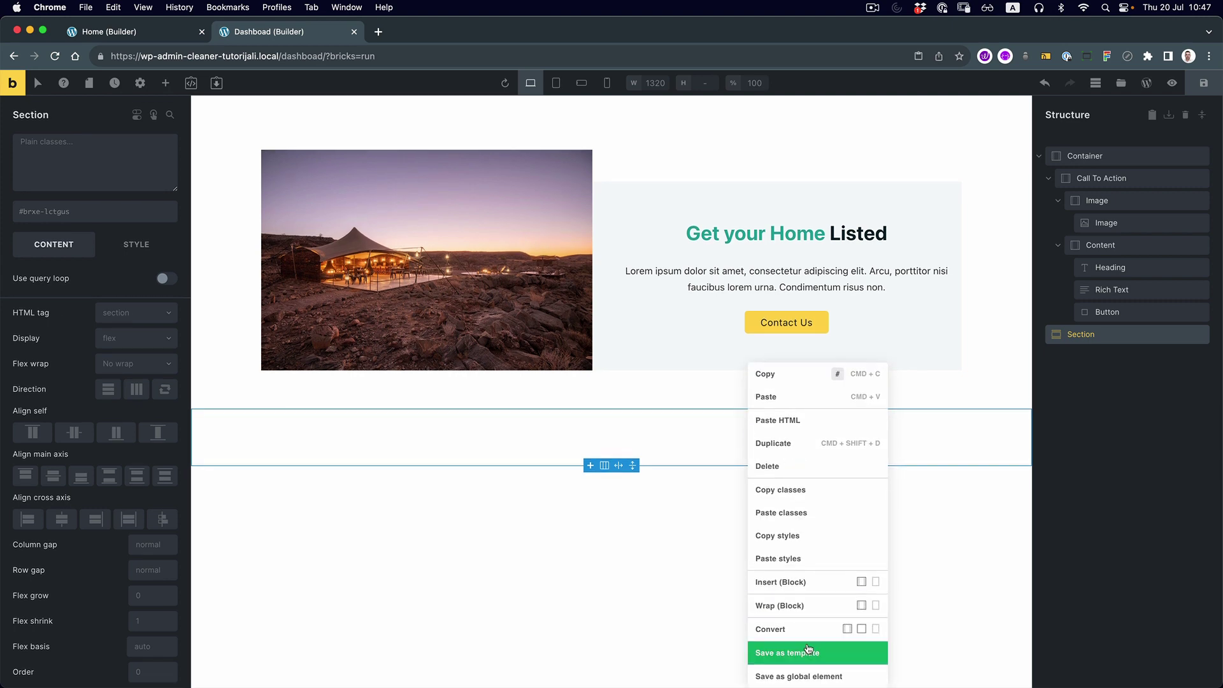
left_click(809, 466)
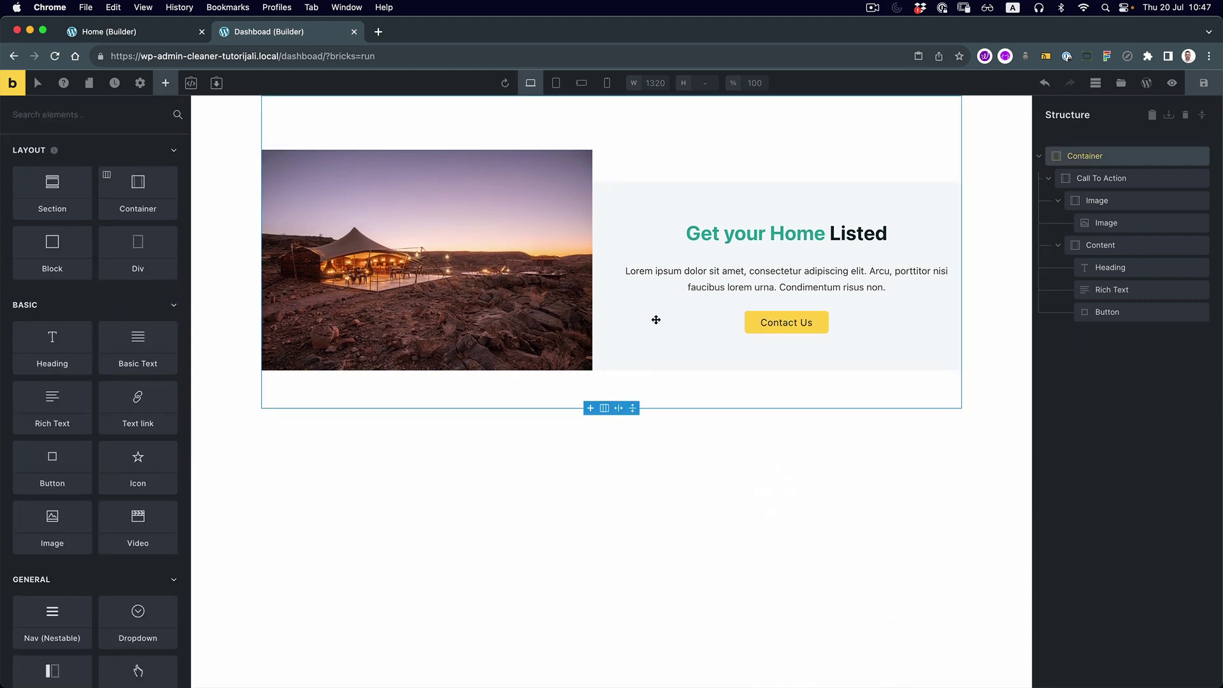
- Change the CTA heading from 'Get your Home Listed' to 'Wellcome'
double_click(714, 234)
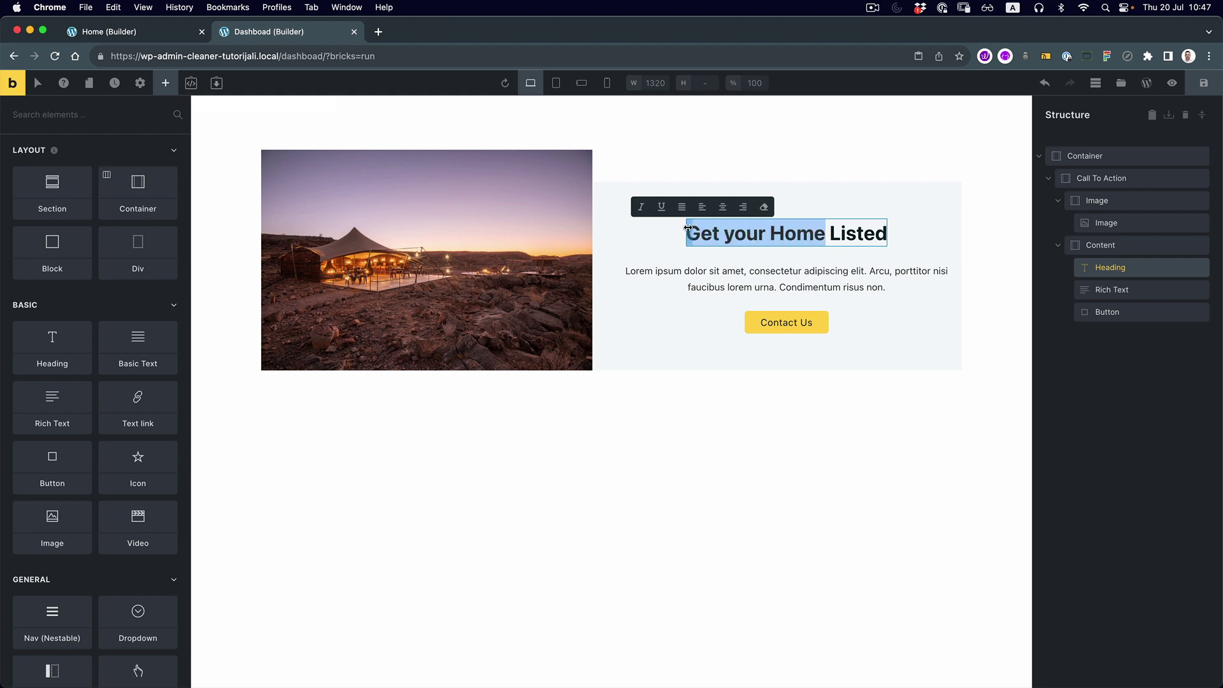
type("Wellco")
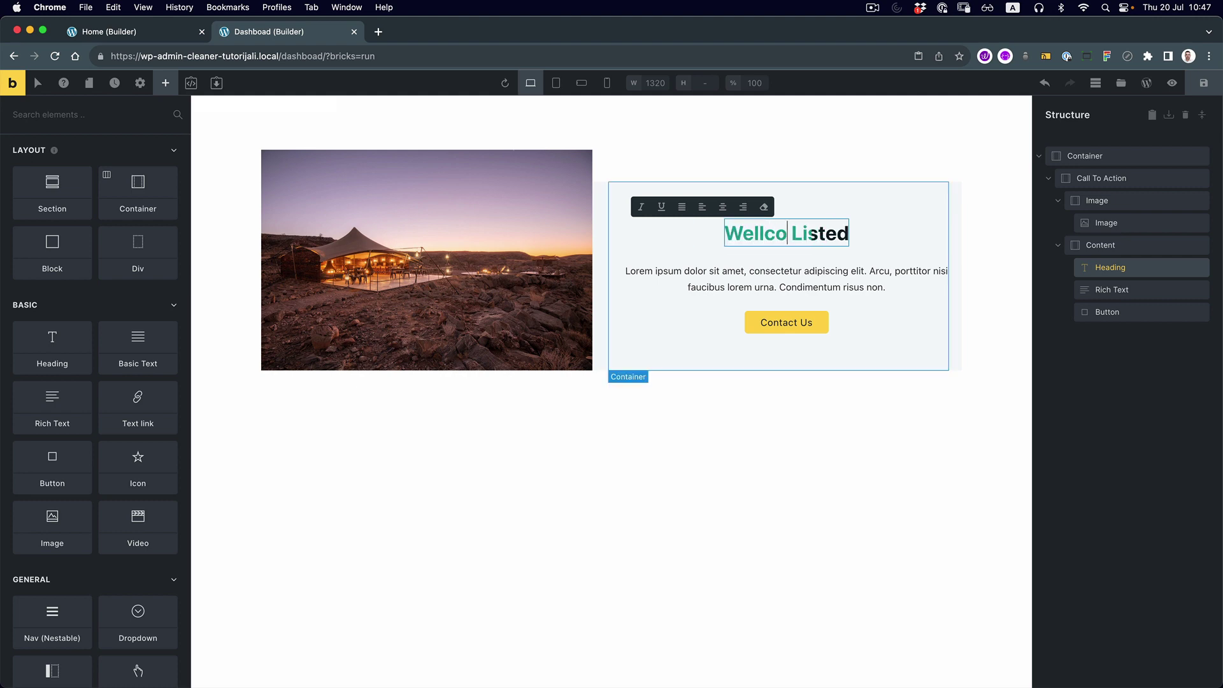
type("me")
key("shift+End")
key("BackSpace")
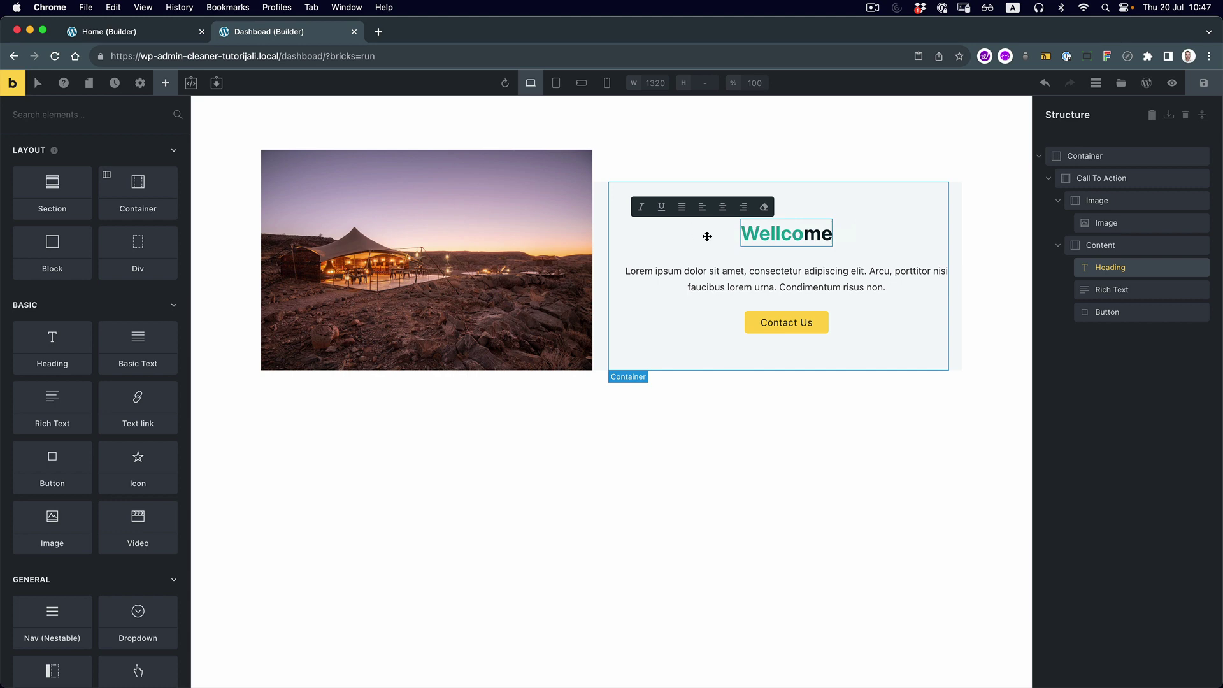
key("BackSpace")
key("BackSpace")
key("BackSpace")
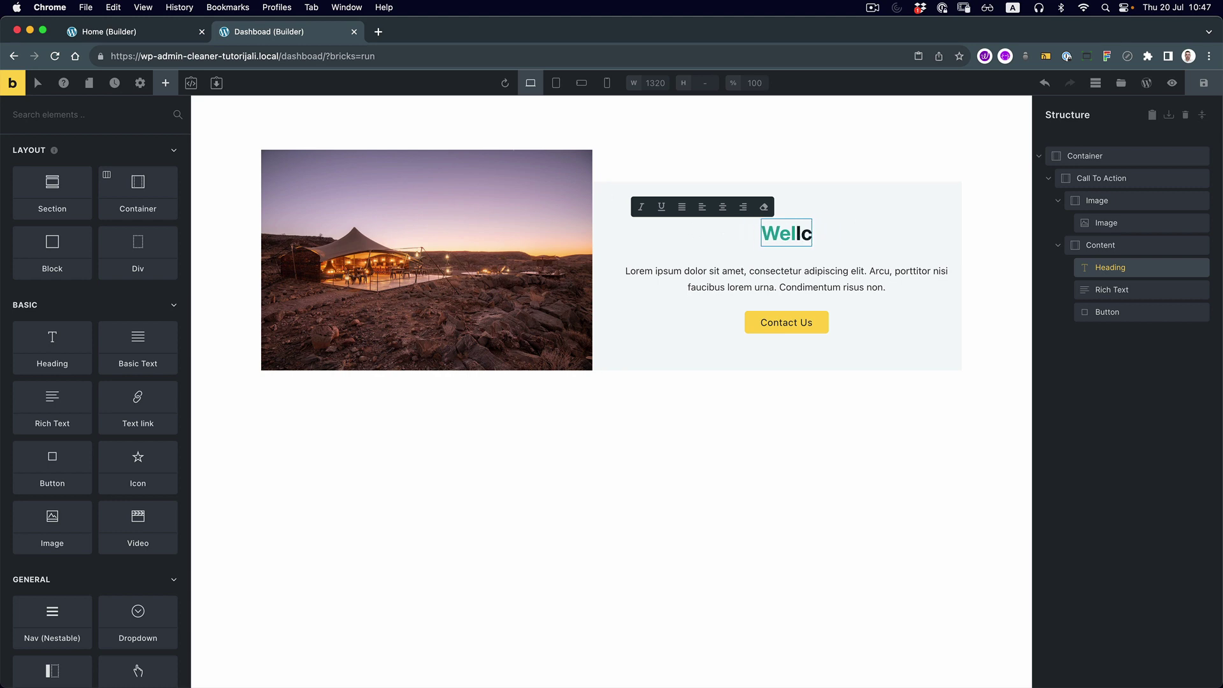
type("om")
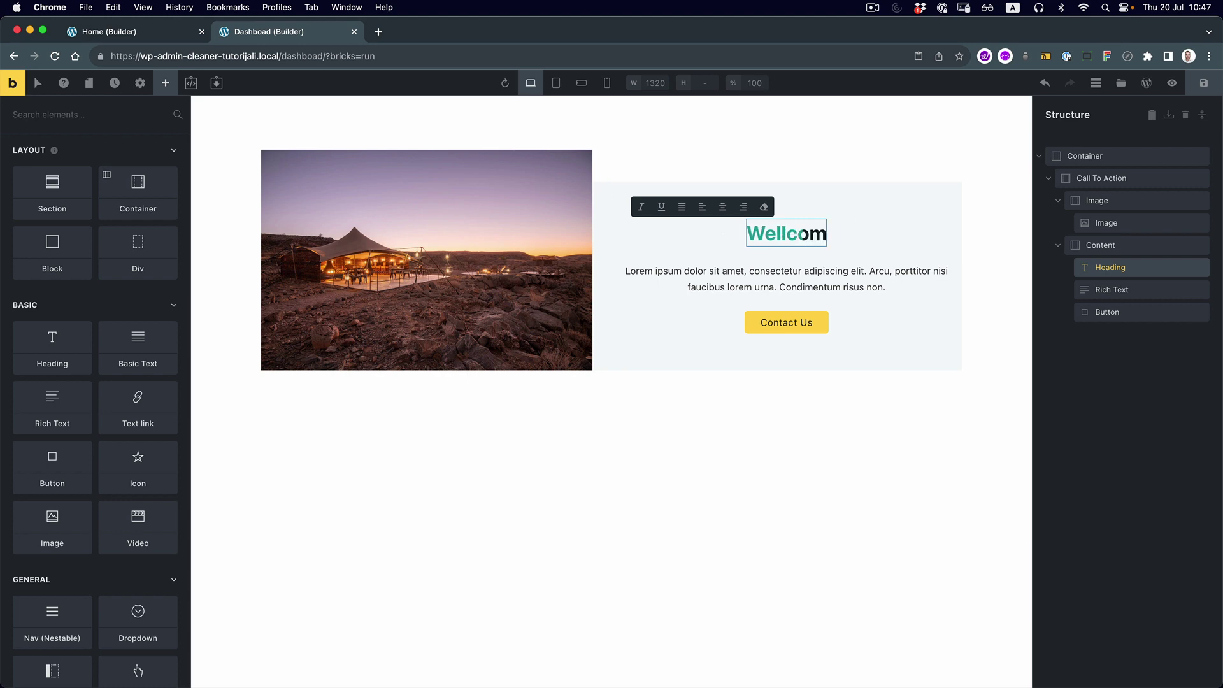
type("e")
left_click(782, 286)
left_click(783, 286)
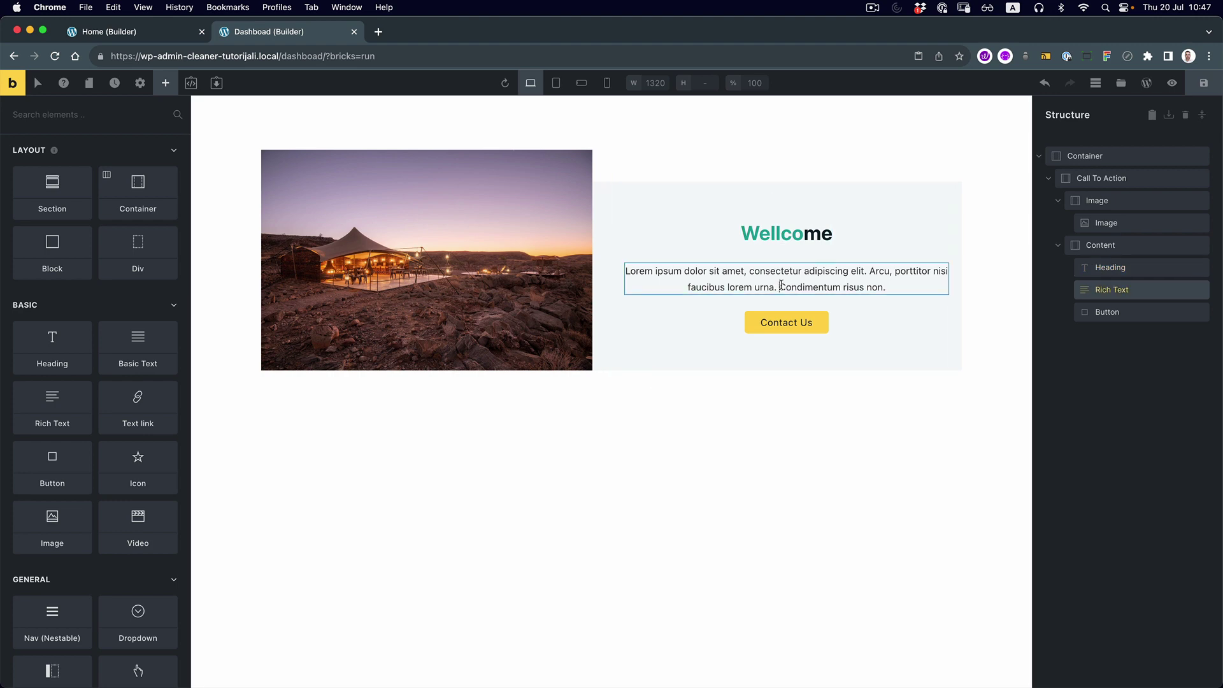
triple_click(783, 287)
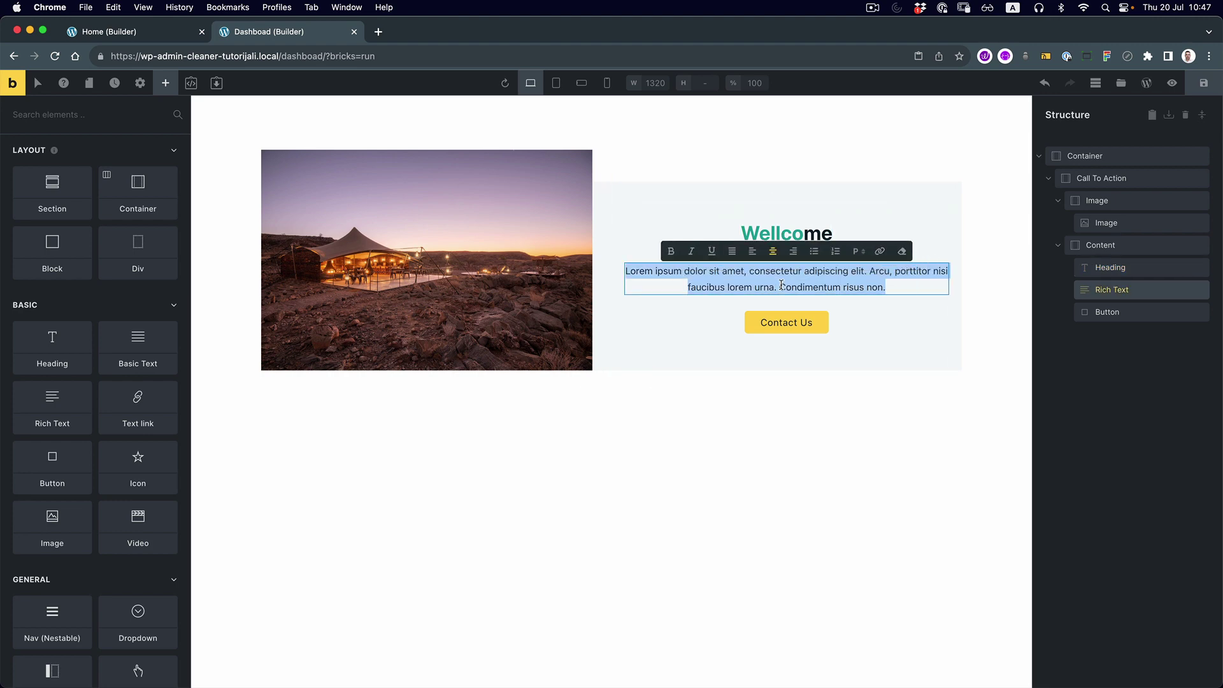
type("email")
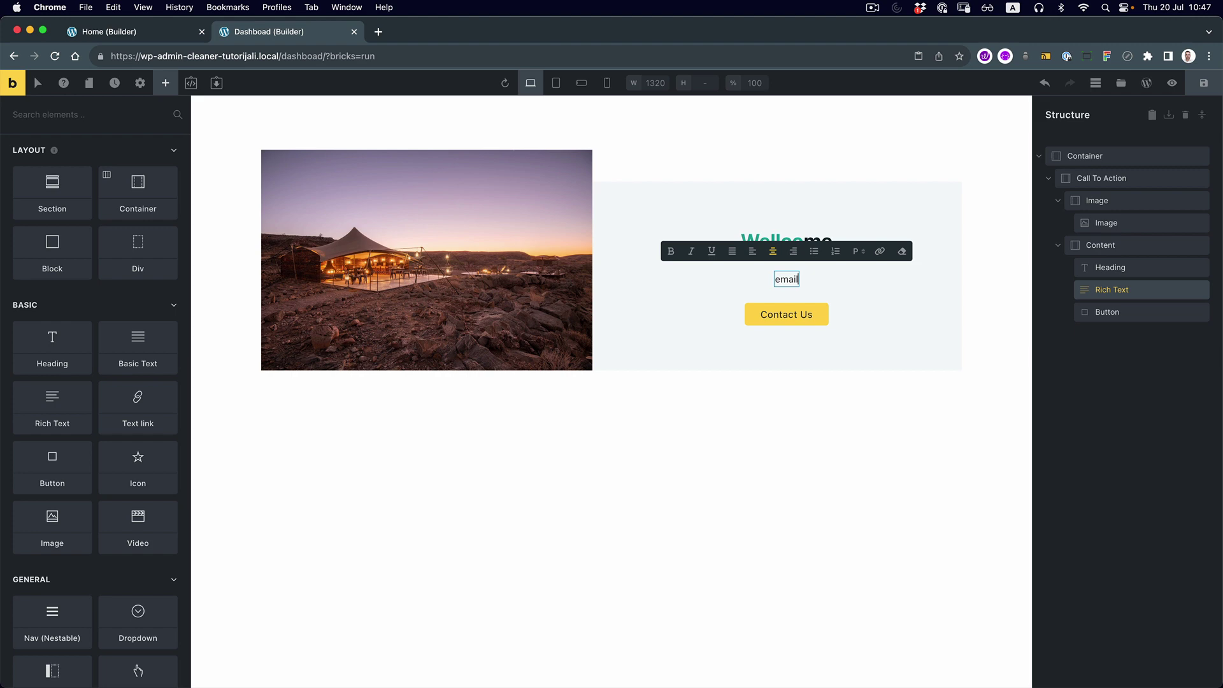
type(": t")
type("est@test.com")
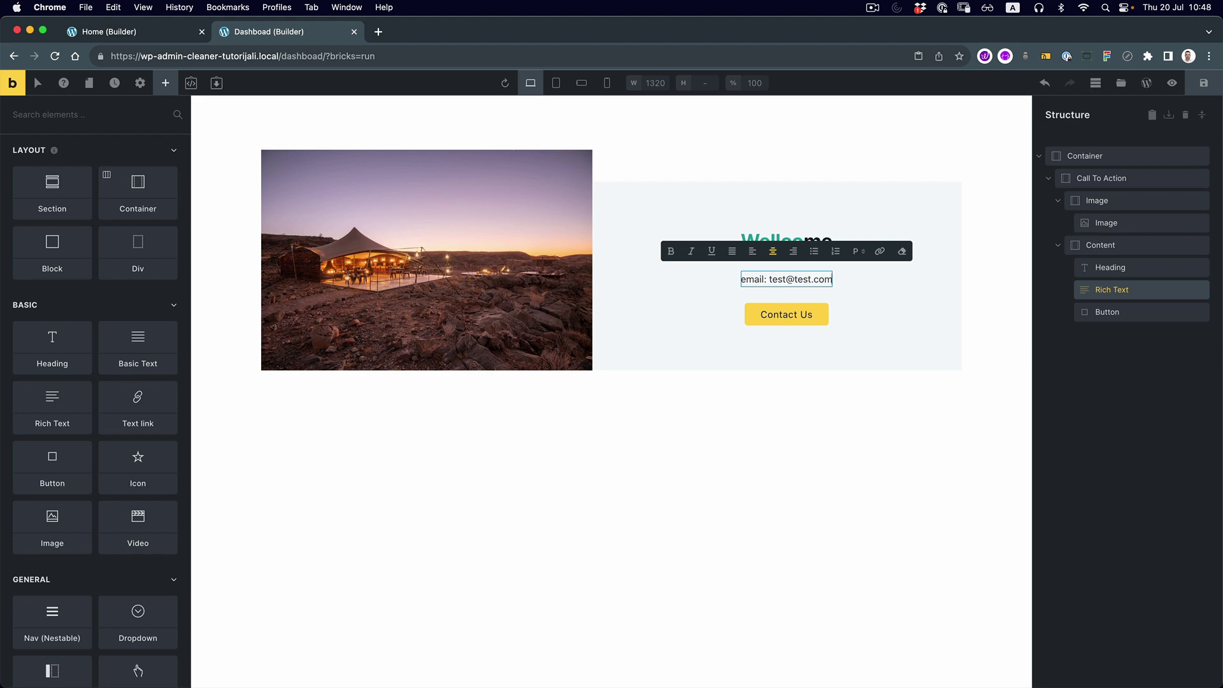
key("Return")
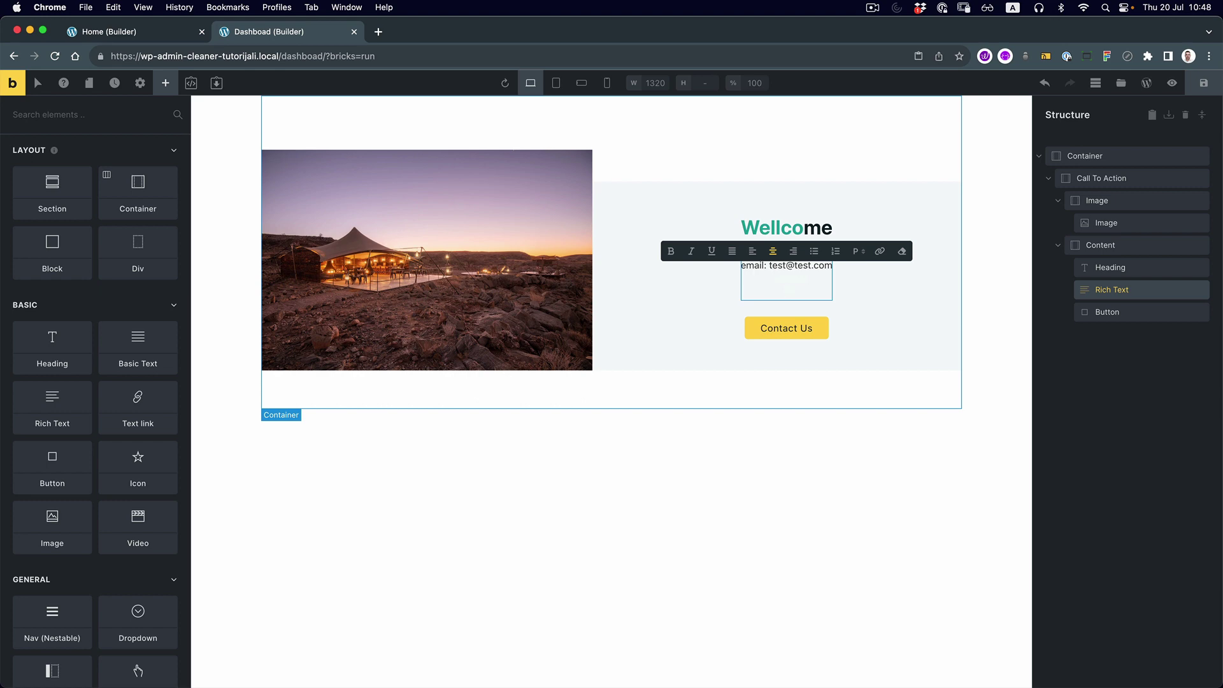
type("ne")
left_click(795, 269)
type("E")
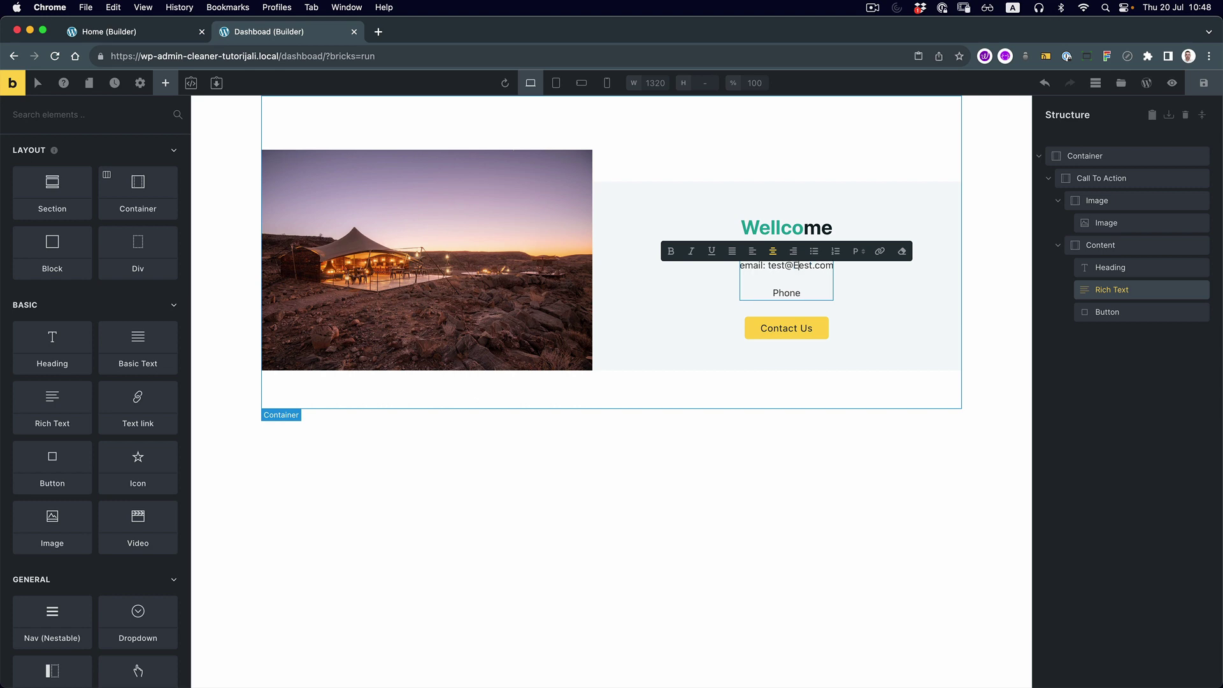
key("BackSpace")
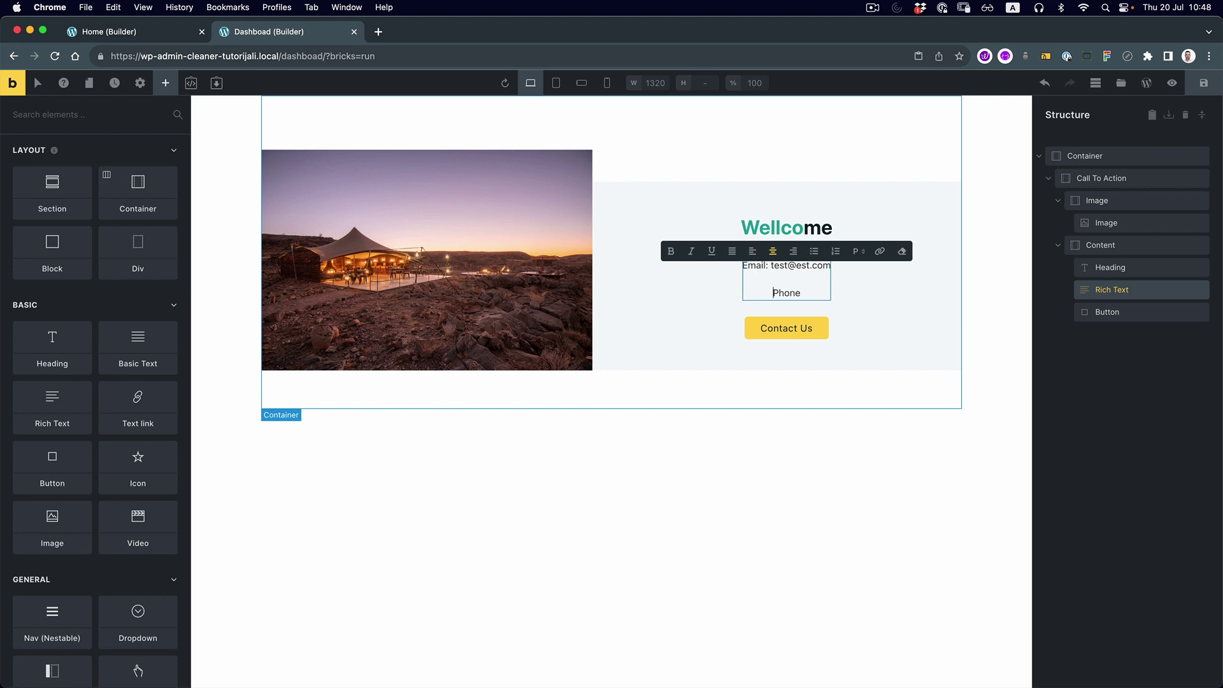
type(": +")
type("46 78")
type(" 123 123")
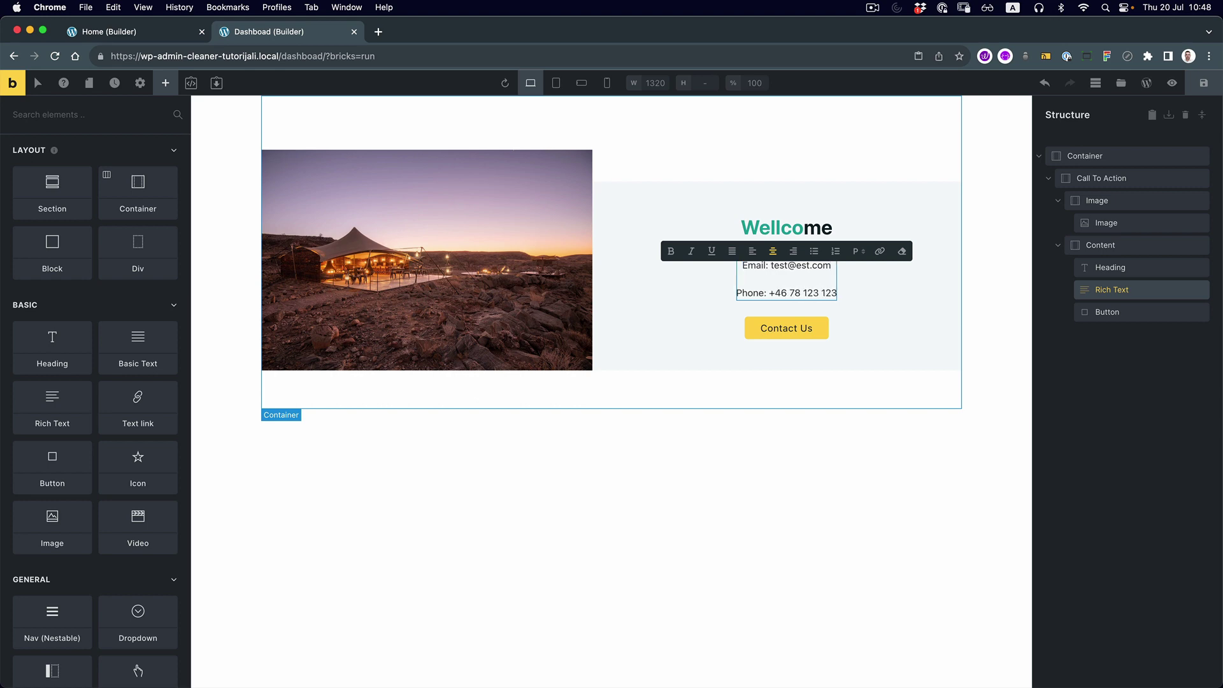
left_click(757, 331)
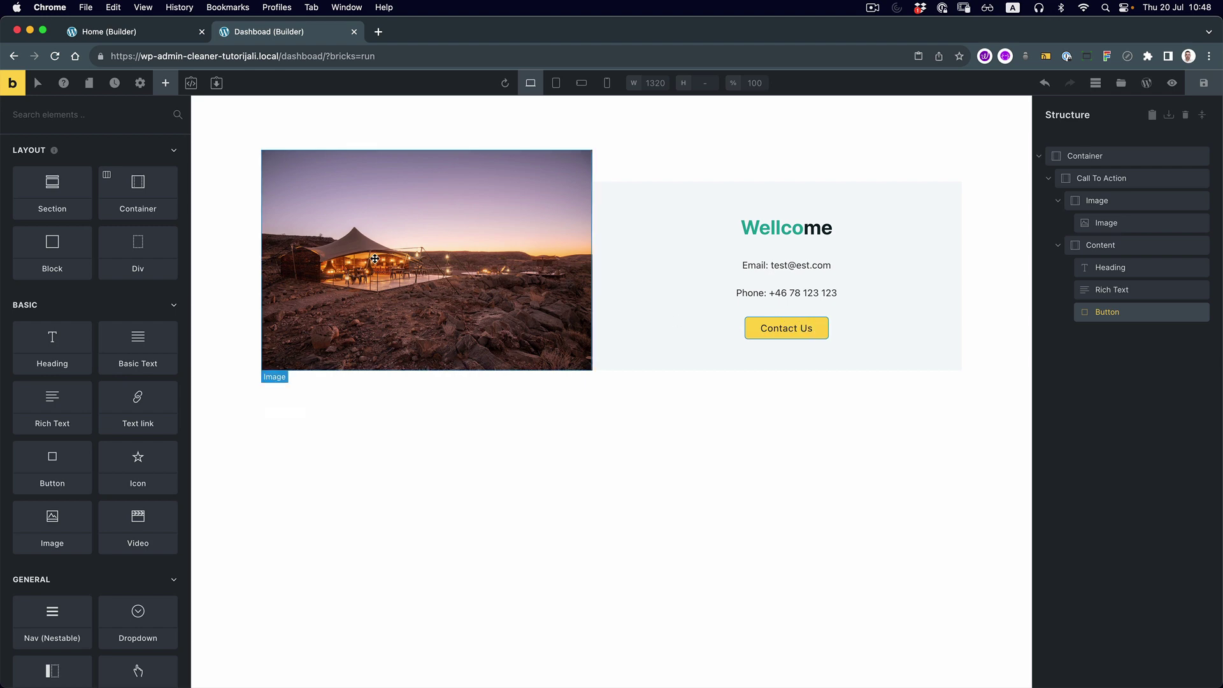
left_click(412, 229)
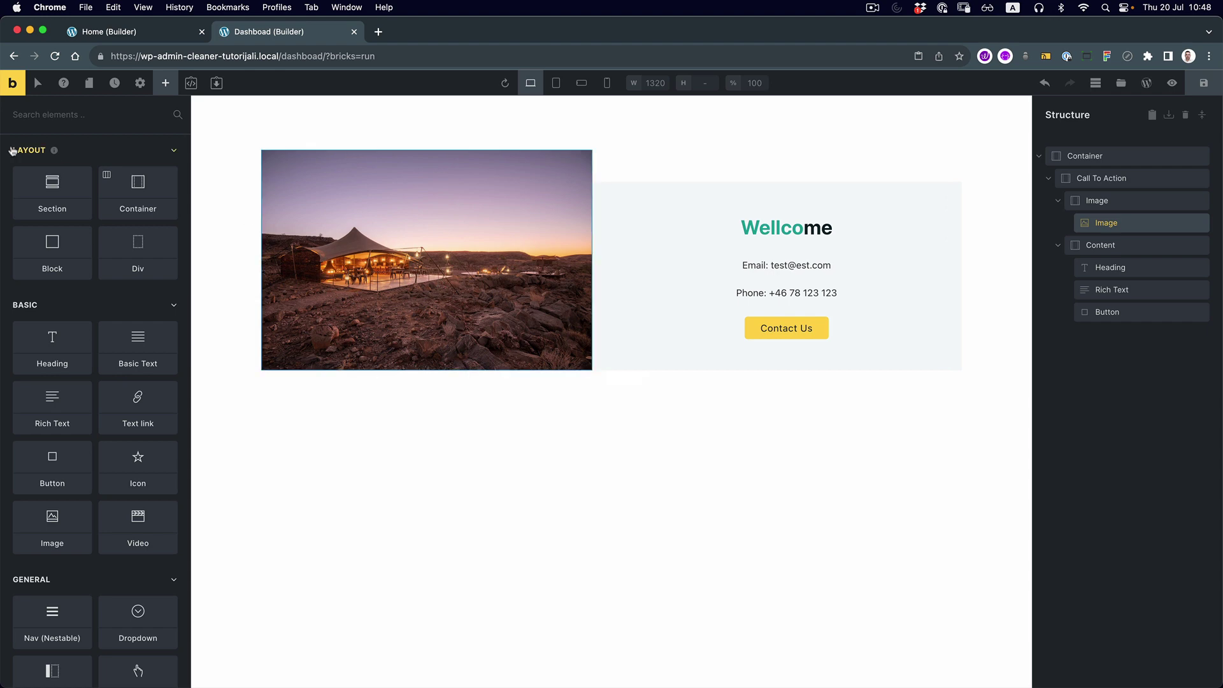
- Add a Video element to the call-to-action's image column
left_click(42, 111)
type("vid")
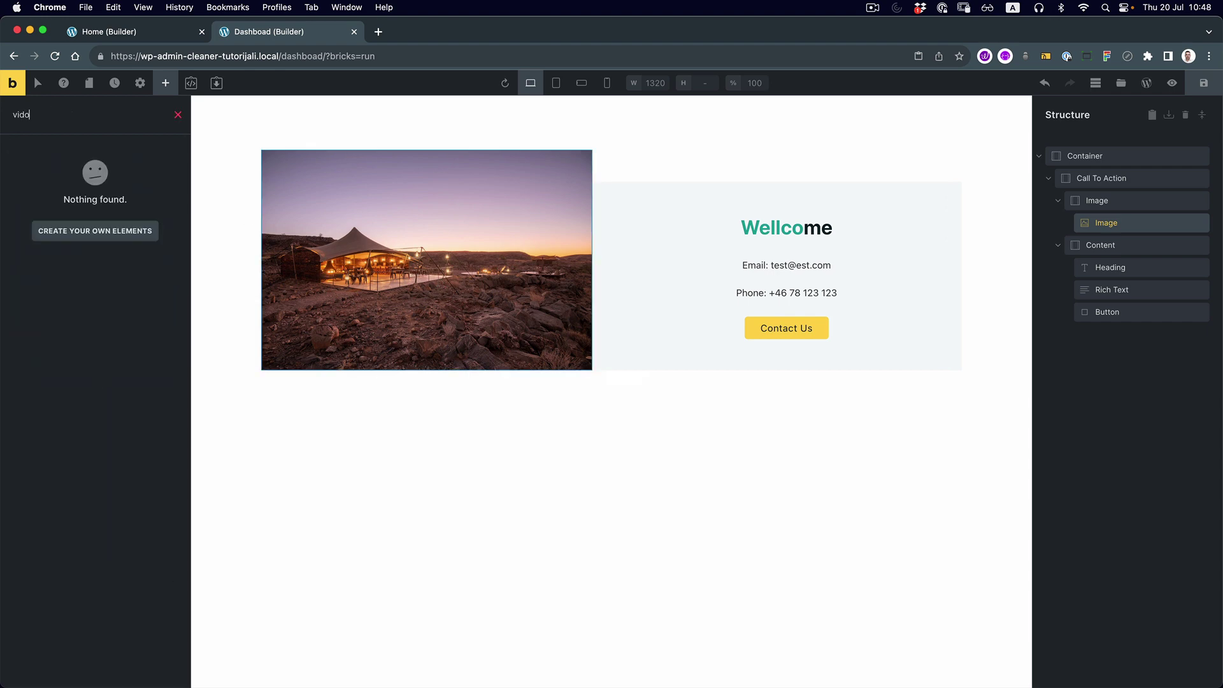
left_click(52, 170)
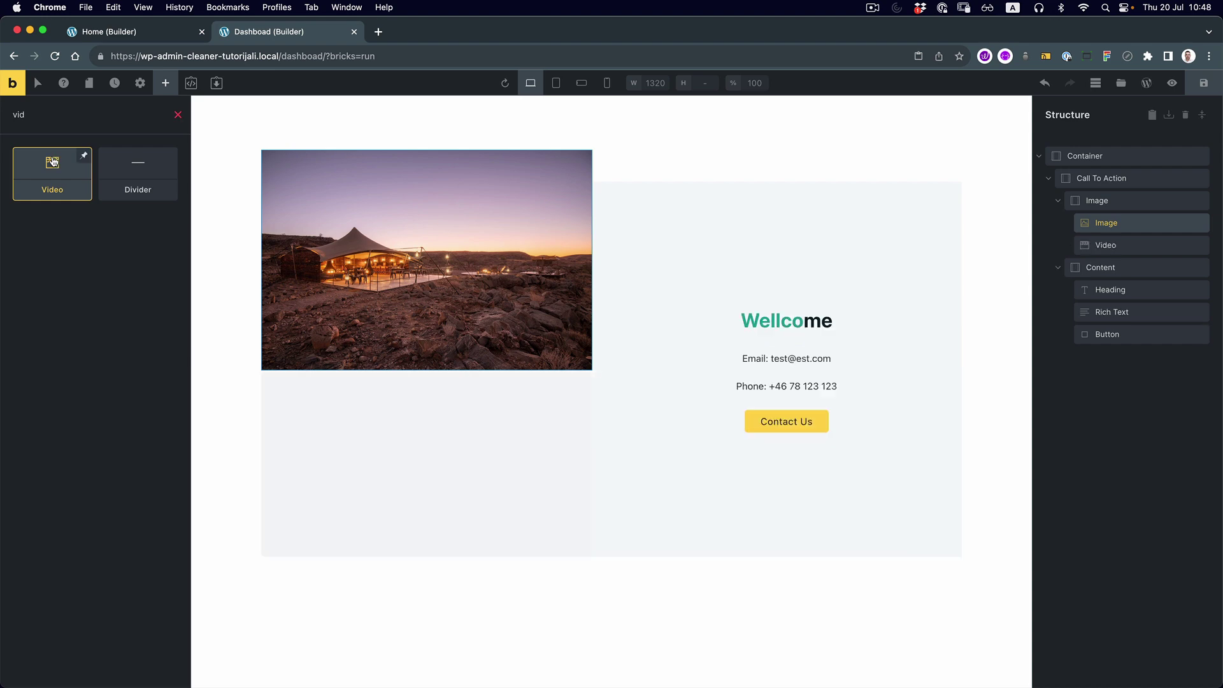
left_click(1105, 244)
- Delete the tent photo Image element and save the page
left_click(1105, 223)
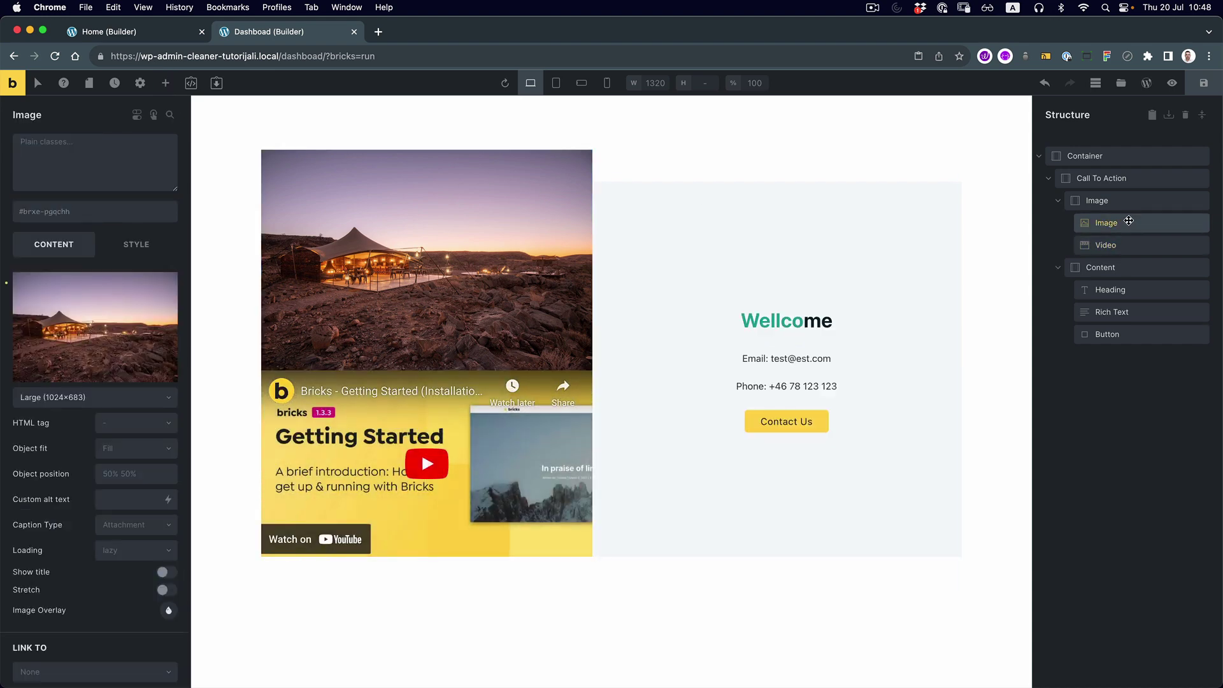
right_click(1105, 223)
left_click(1140, 323)
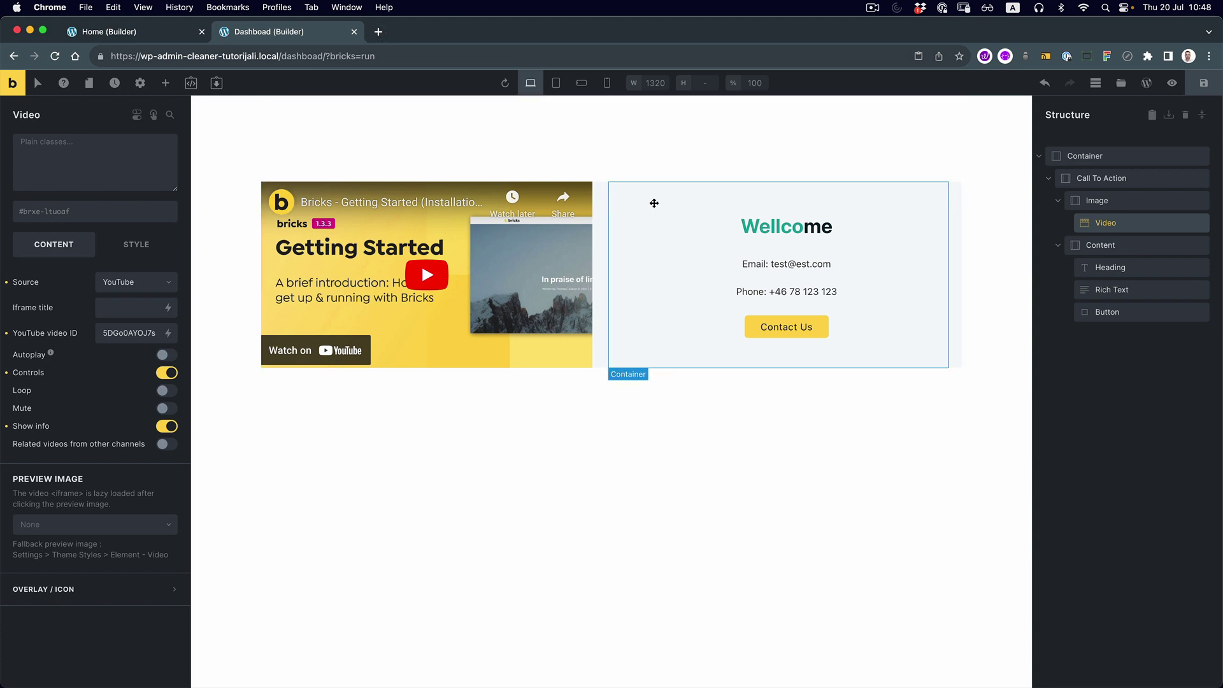
left_click(1203, 84)
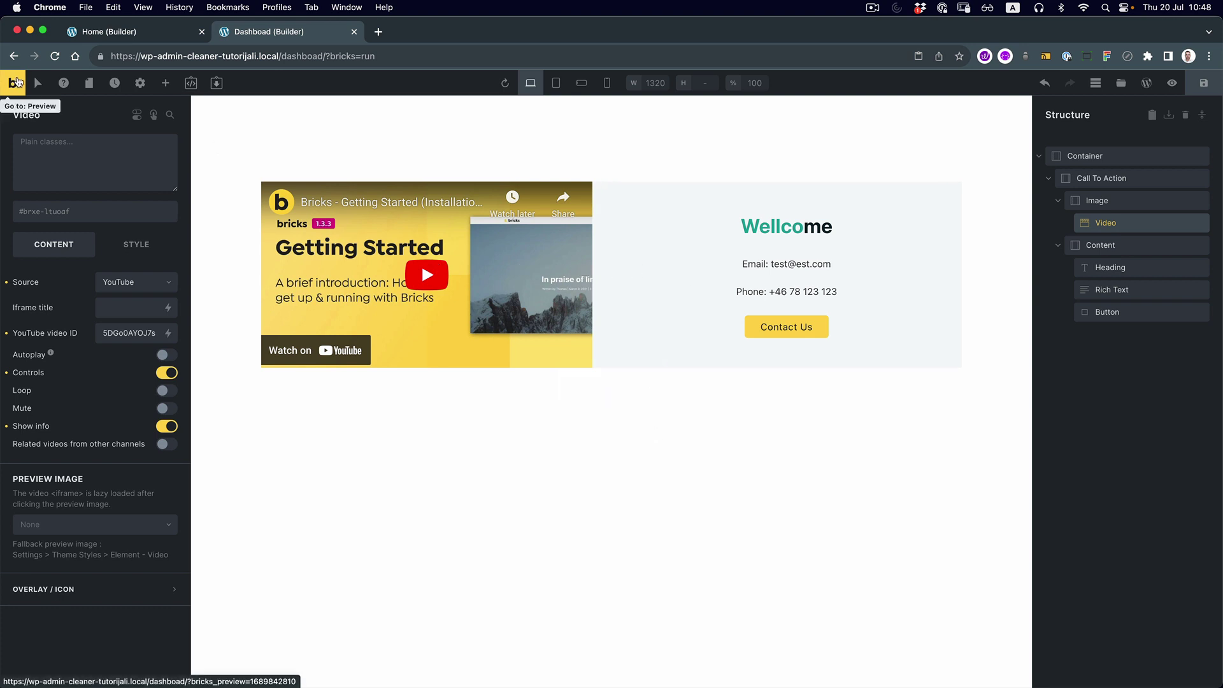
- Open the site front end in a new first tab and go to the admin dashboard
left_click(107, 27)
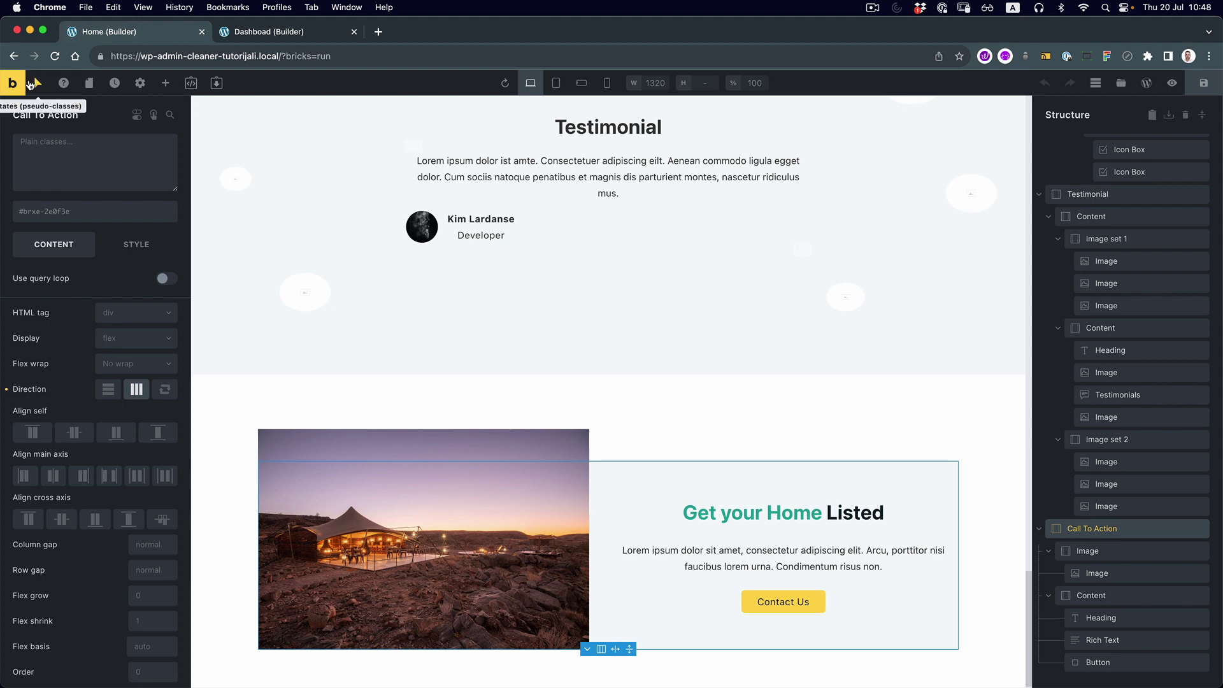
left_click(20, 83, "super")
left_click_drag(268, 39, 111, 36)
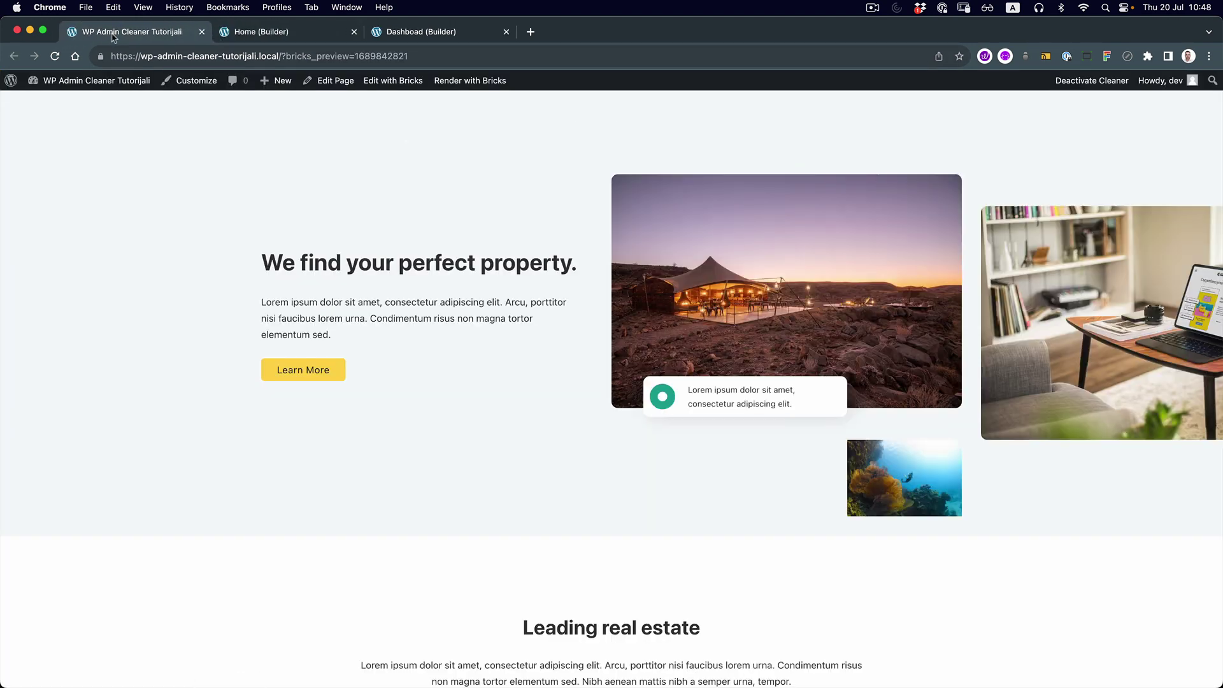
mouse_move(96, 80)
left_click(58, 103)
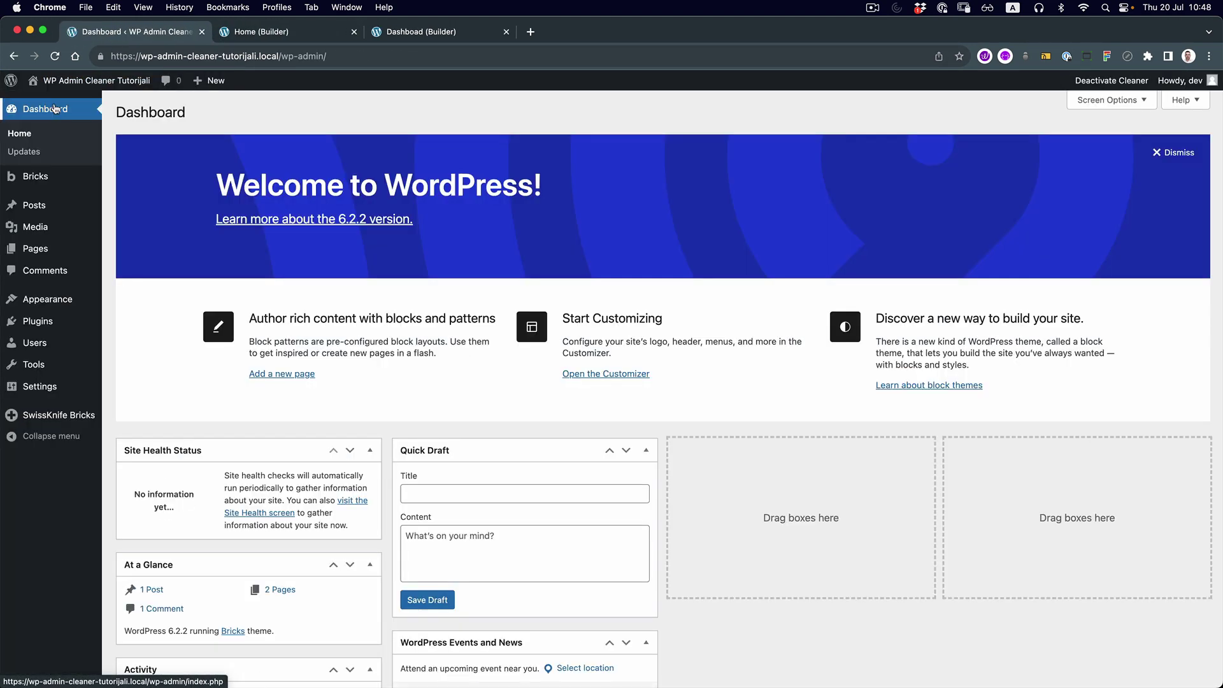
- Preview the Dashboad page and open its /dashboard/ URL without the preview parameter
left_click(411, 37)
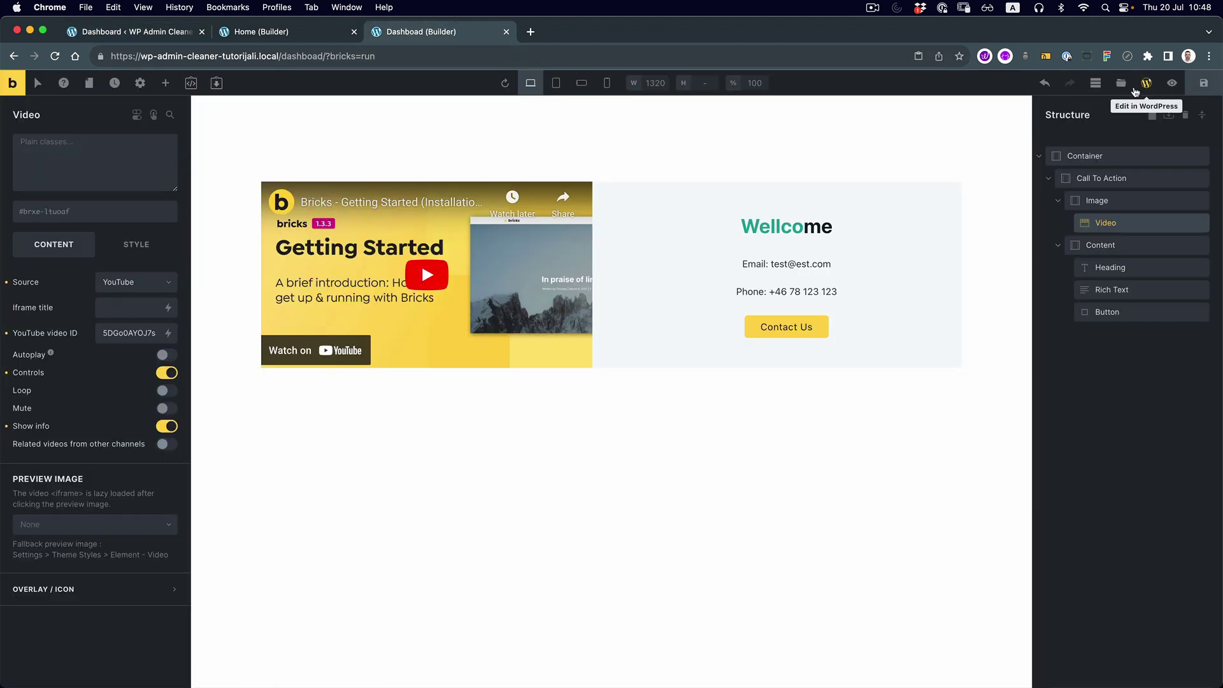
left_click_drag(325, 57, 110, 40)
key("super+c")
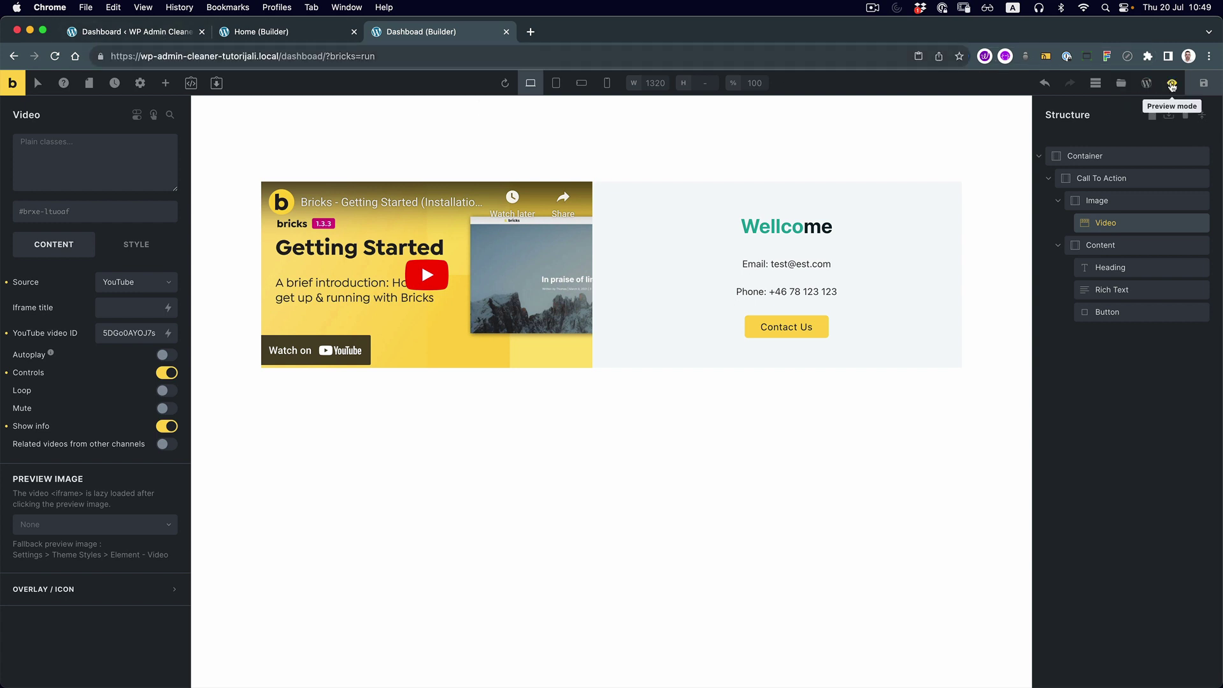
left_click(1172, 82)
left_click(1157, 88)
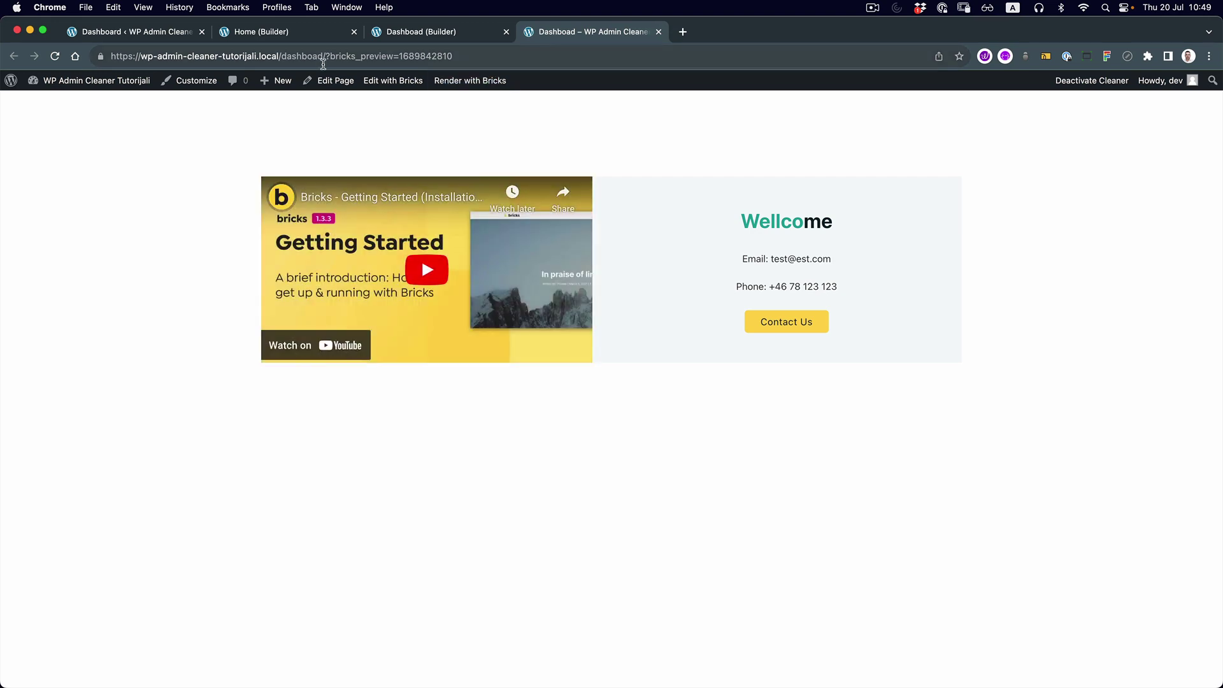
left_click_drag(325, 55, 547, 58)
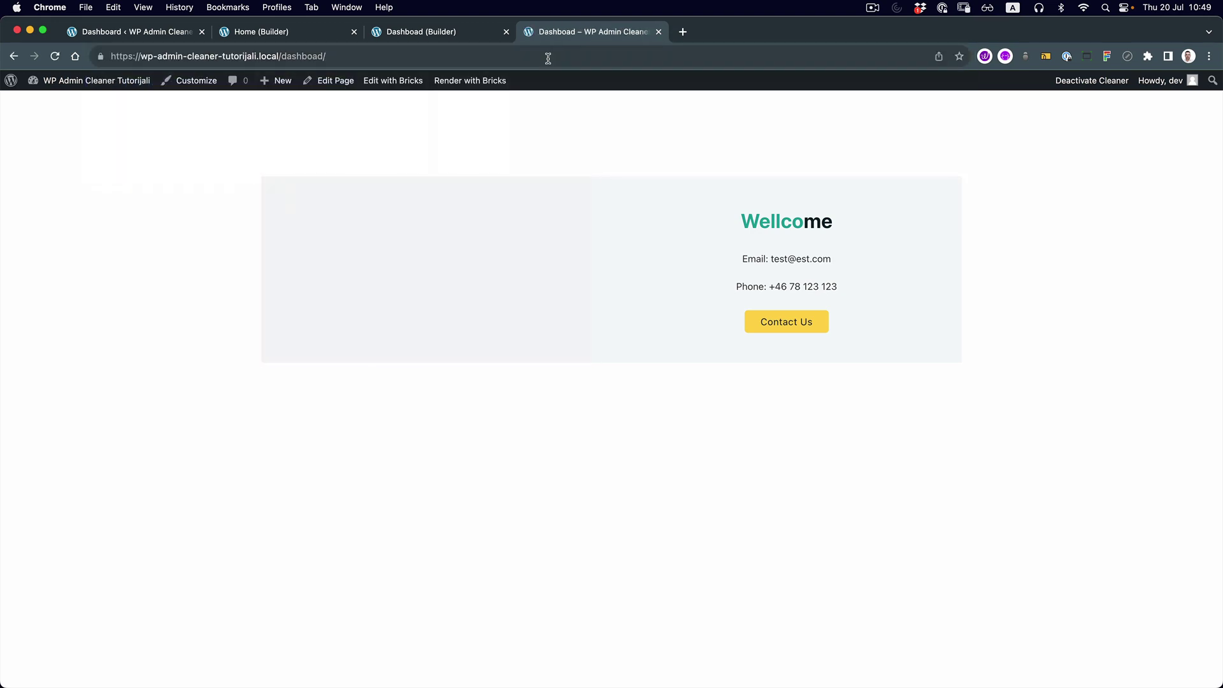
left_click(430, 58)
- Set WP Admin Cleaner's Custom Dashboard to the /dashboard/ page URL and save
left_click(154, 31)
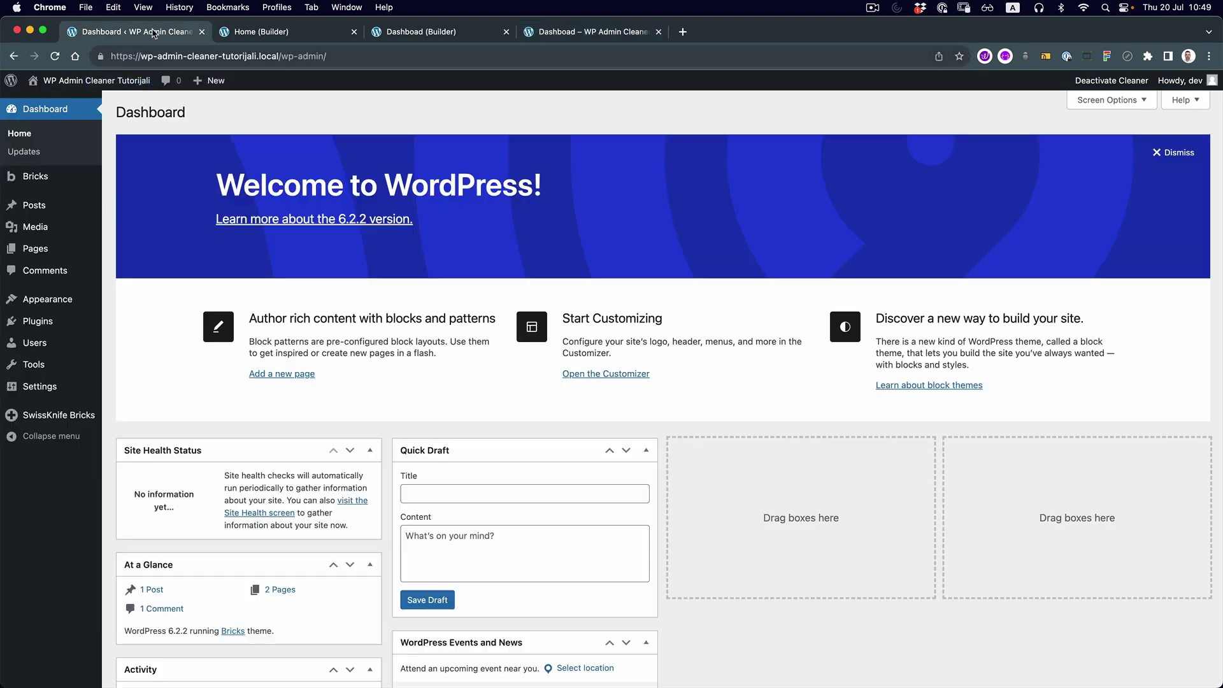
mouse_move(34, 364)
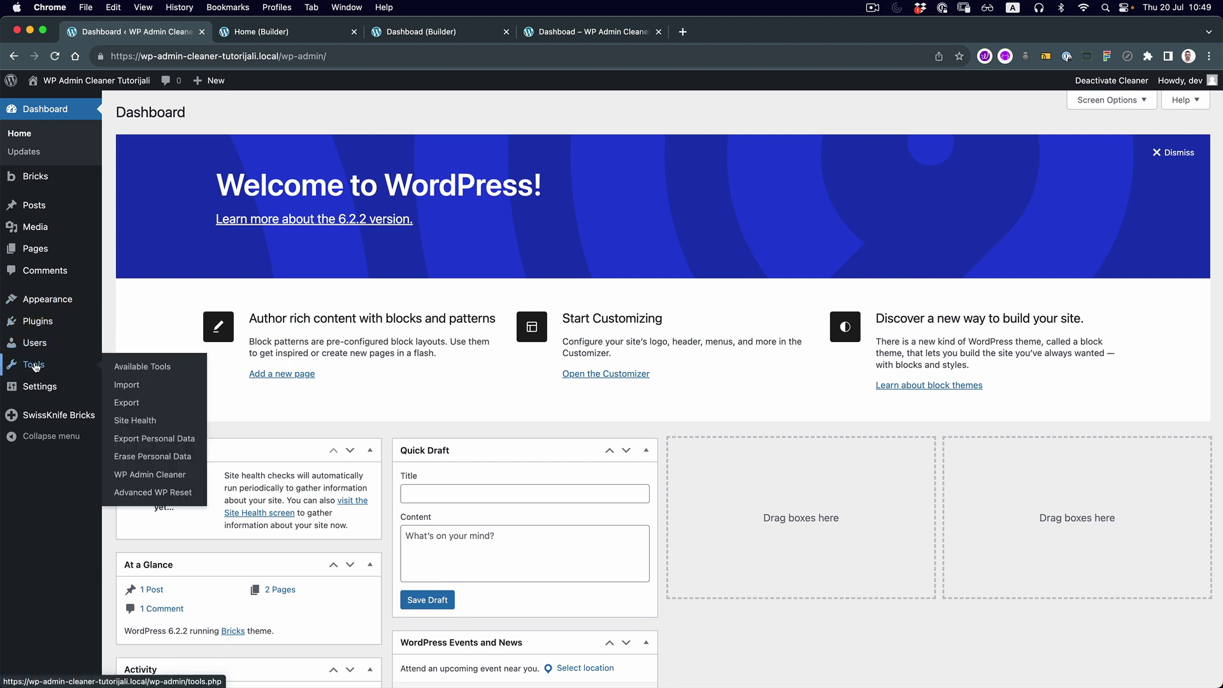
left_click(144, 476)
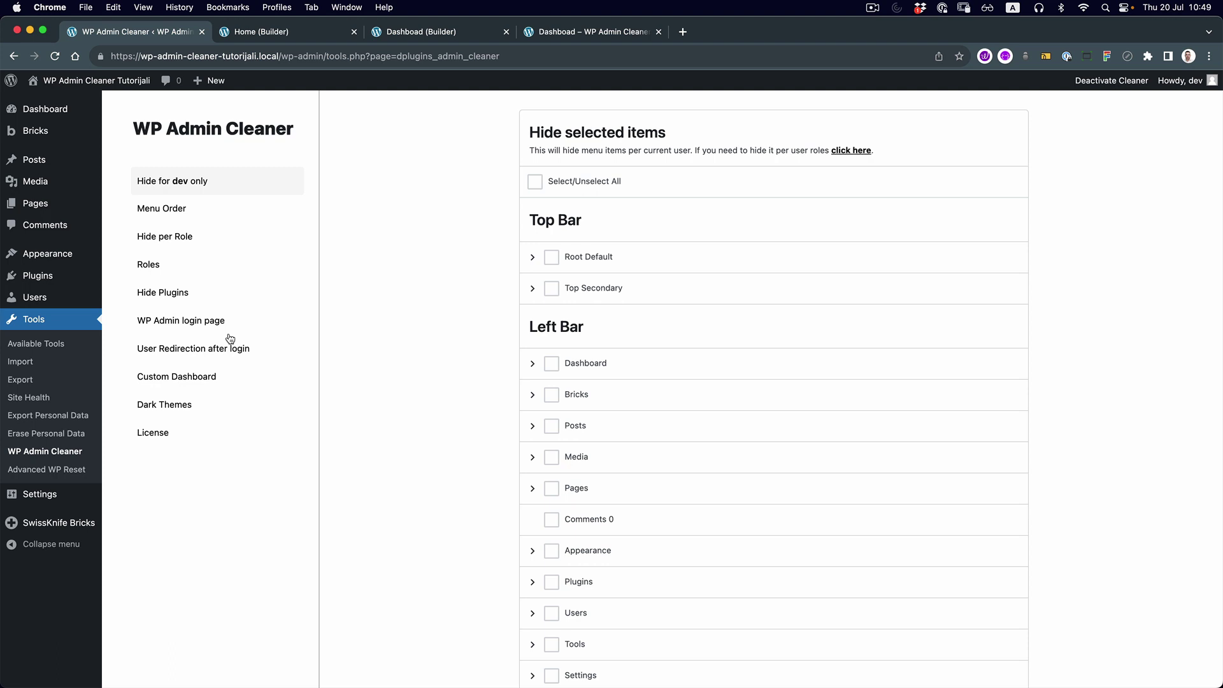
left_click(191, 380)
left_click(562, 200)
key("super+v")
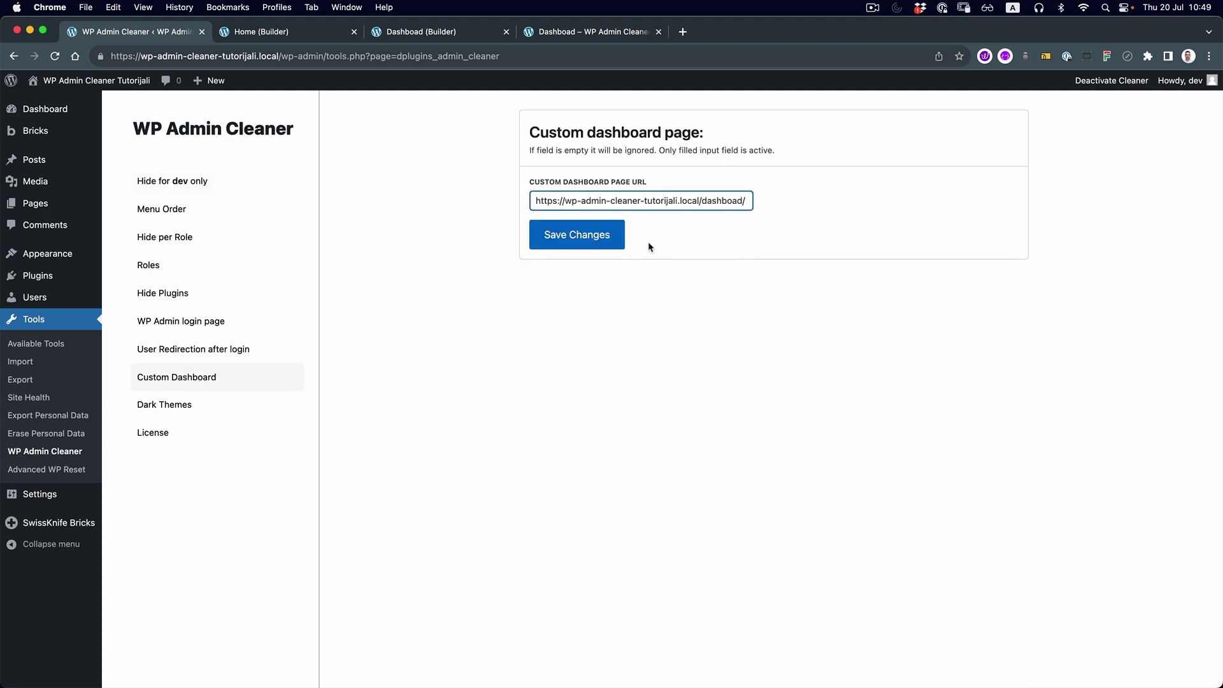
left_click(574, 239)
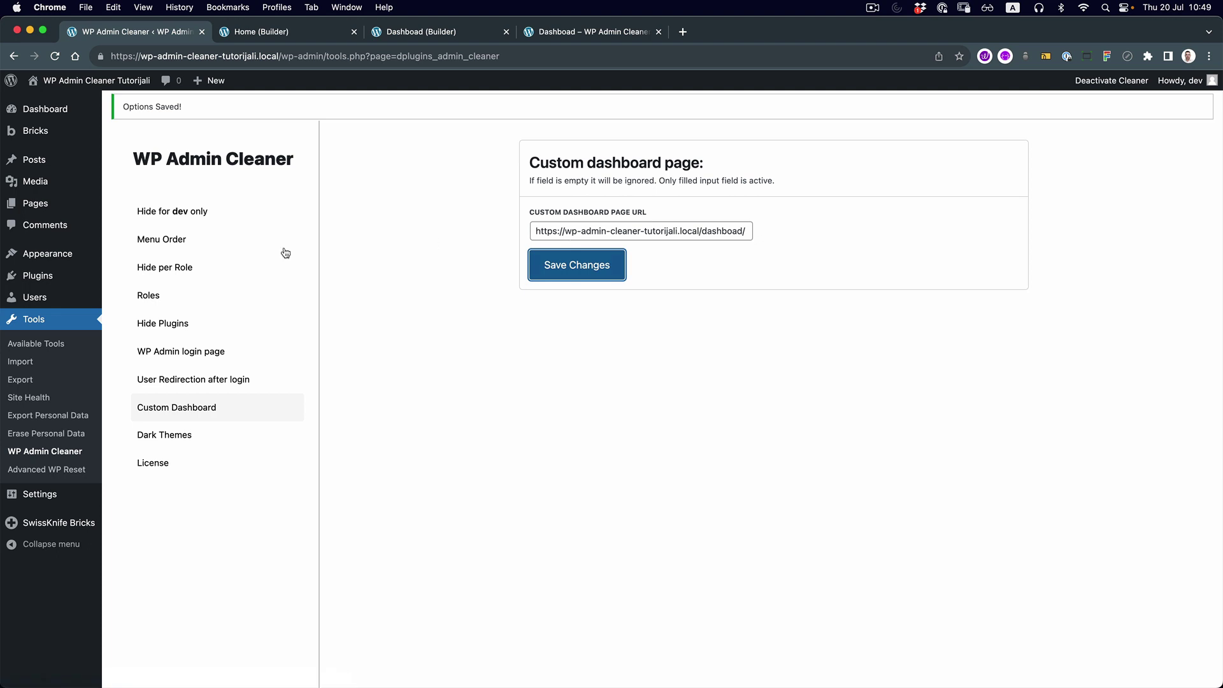
- Check the admin Dashboard now shows the custom page, then return to the Dashboad builder
left_click(54, 110)
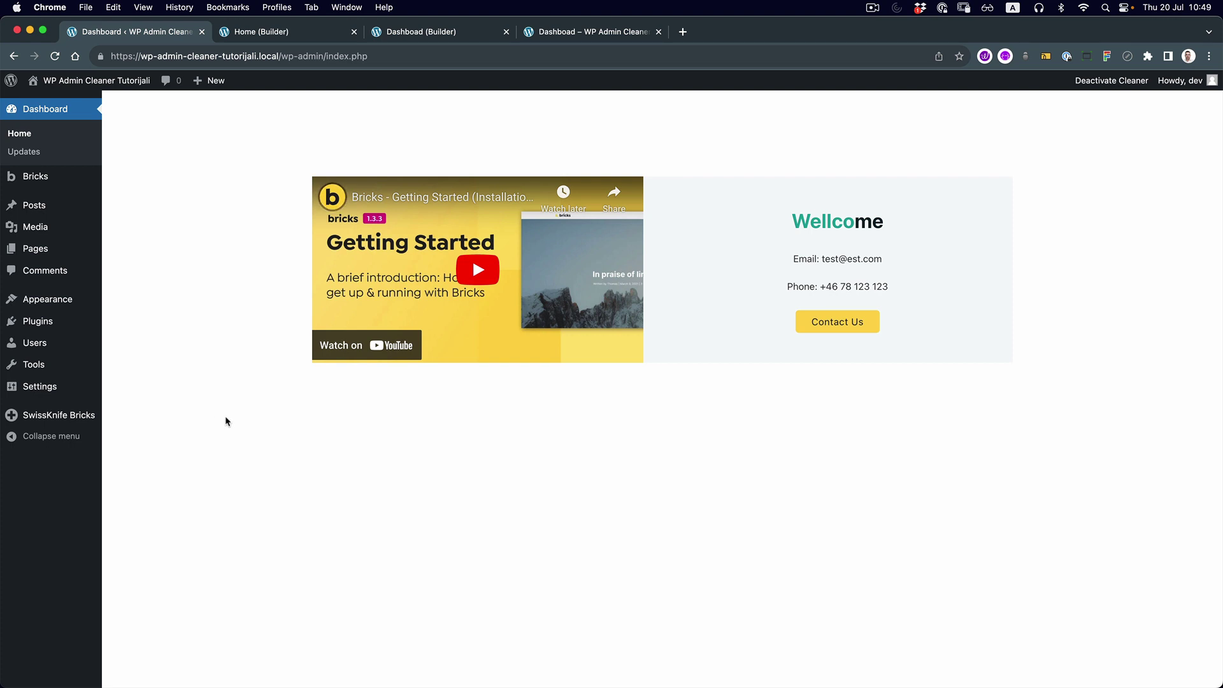
left_click(552, 40)
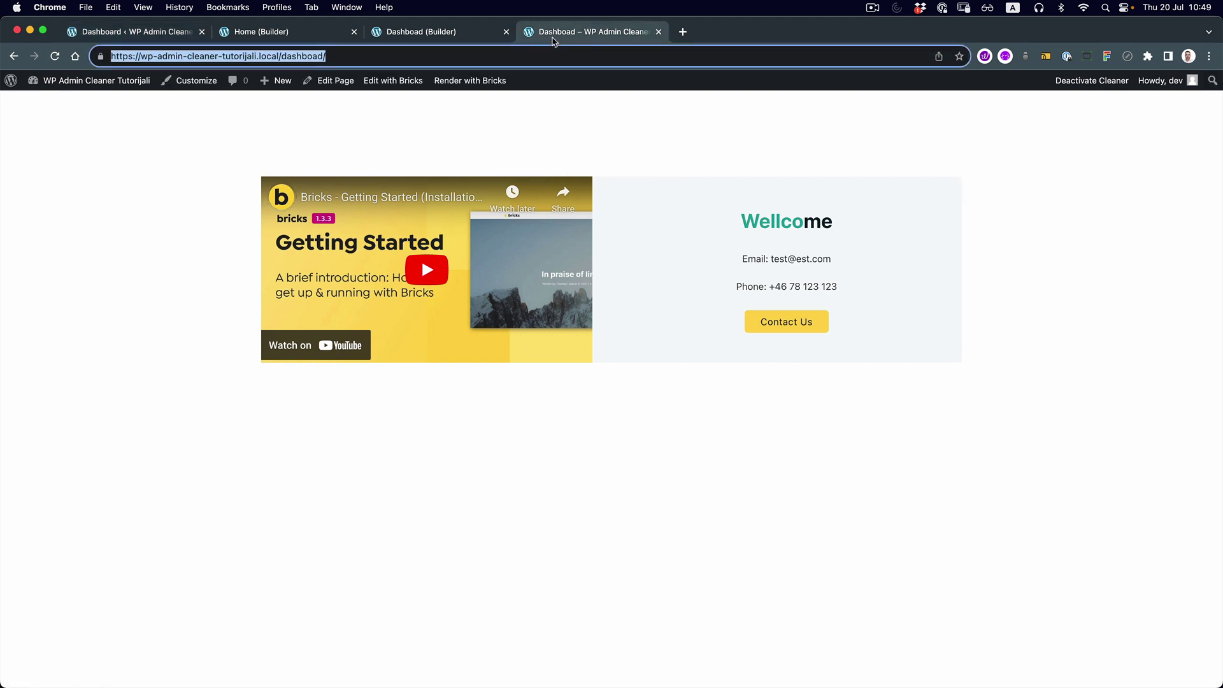
left_click(431, 36)
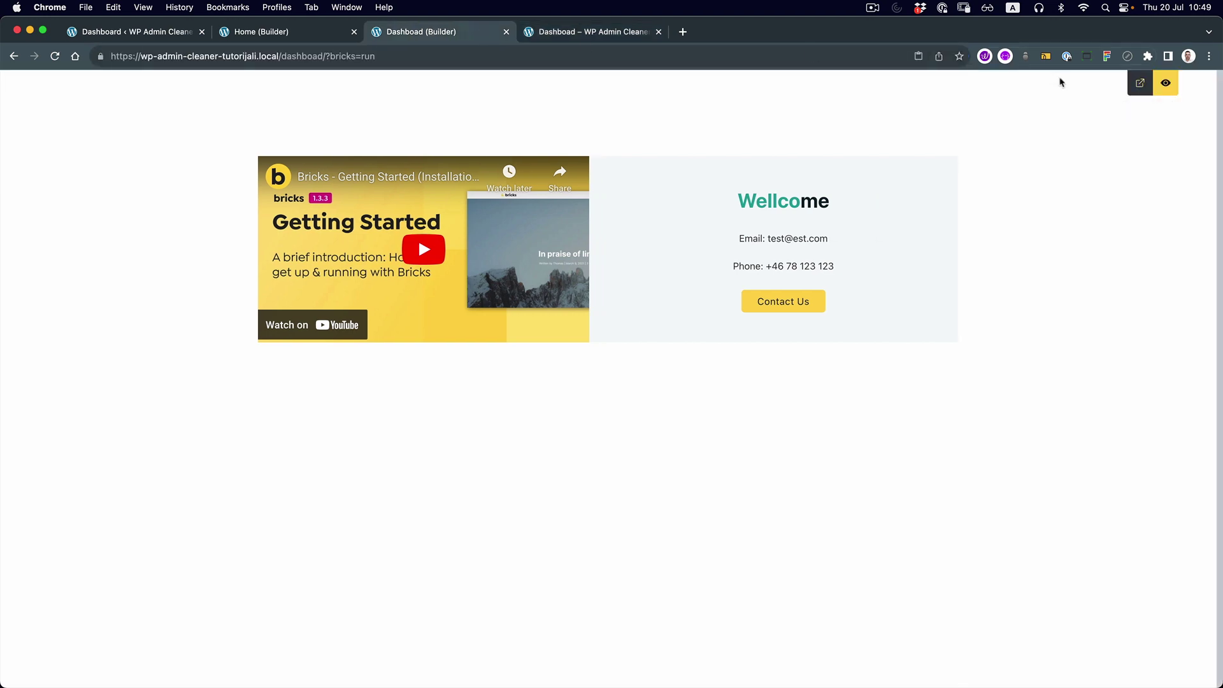
- Copy the Home page's Leading real estate intro section in Bricks
left_click(1165, 84)
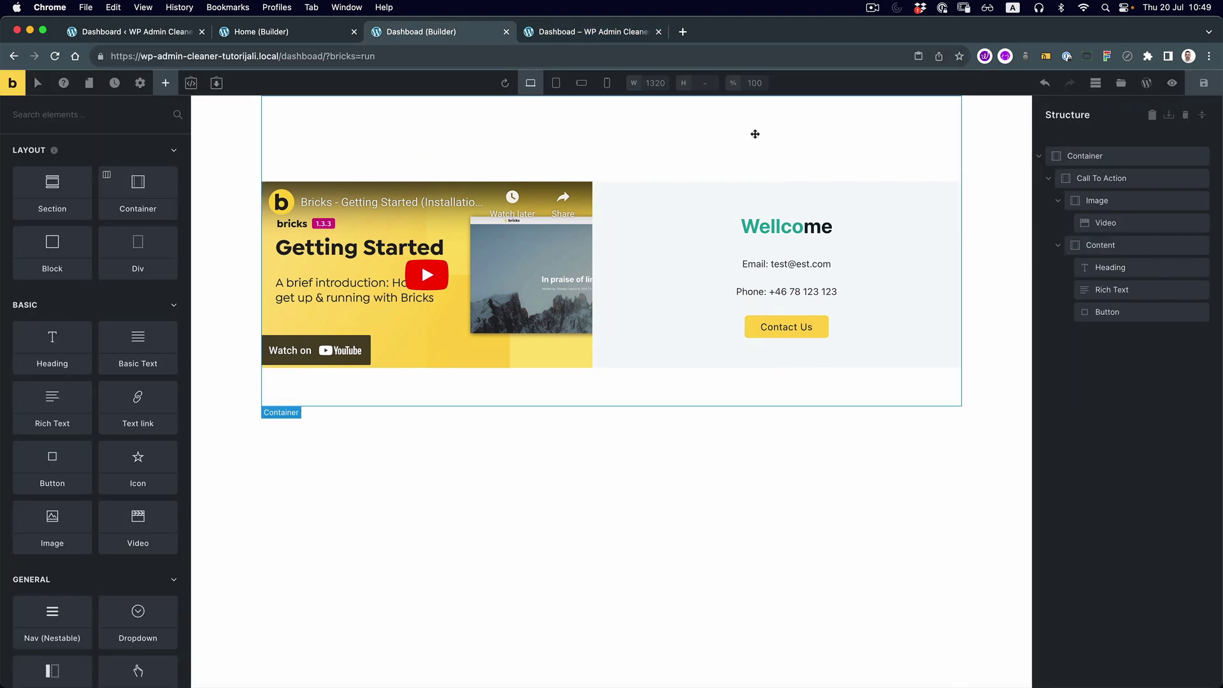
left_click(291, 34)
scroll(361, 215, "up", 3)
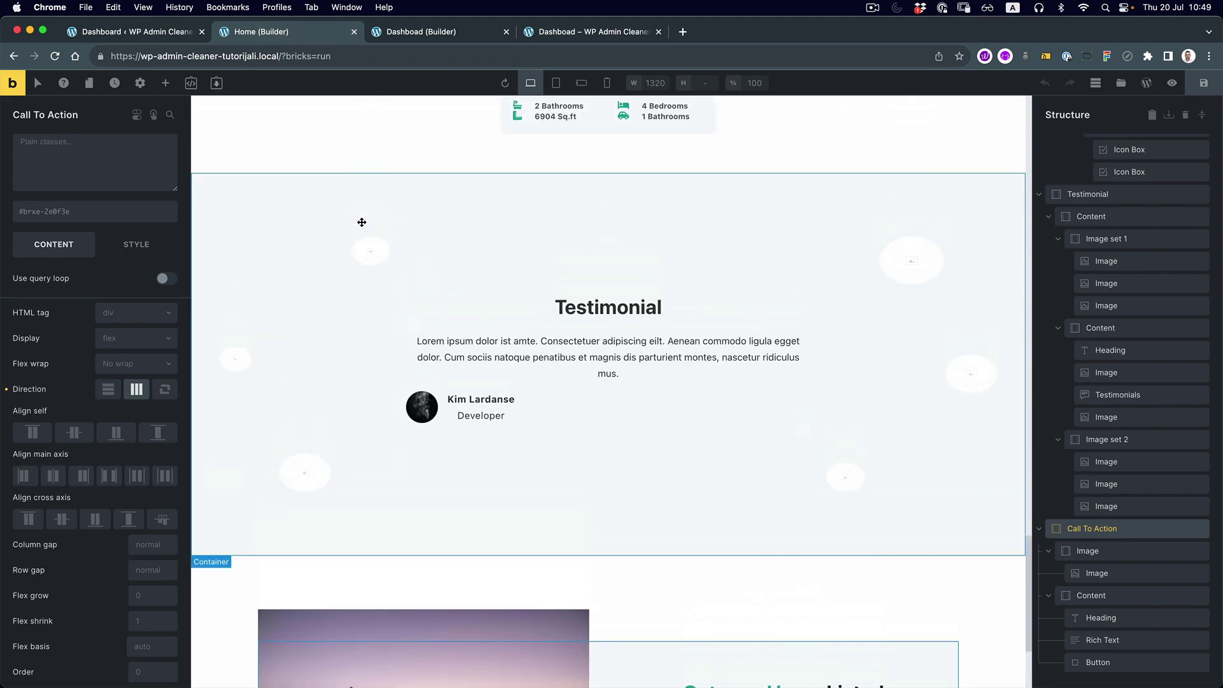
scroll(361, 215, "up", 5)
scroll(362, 220, "up", 5)
scroll(361, 232, "up", 3)
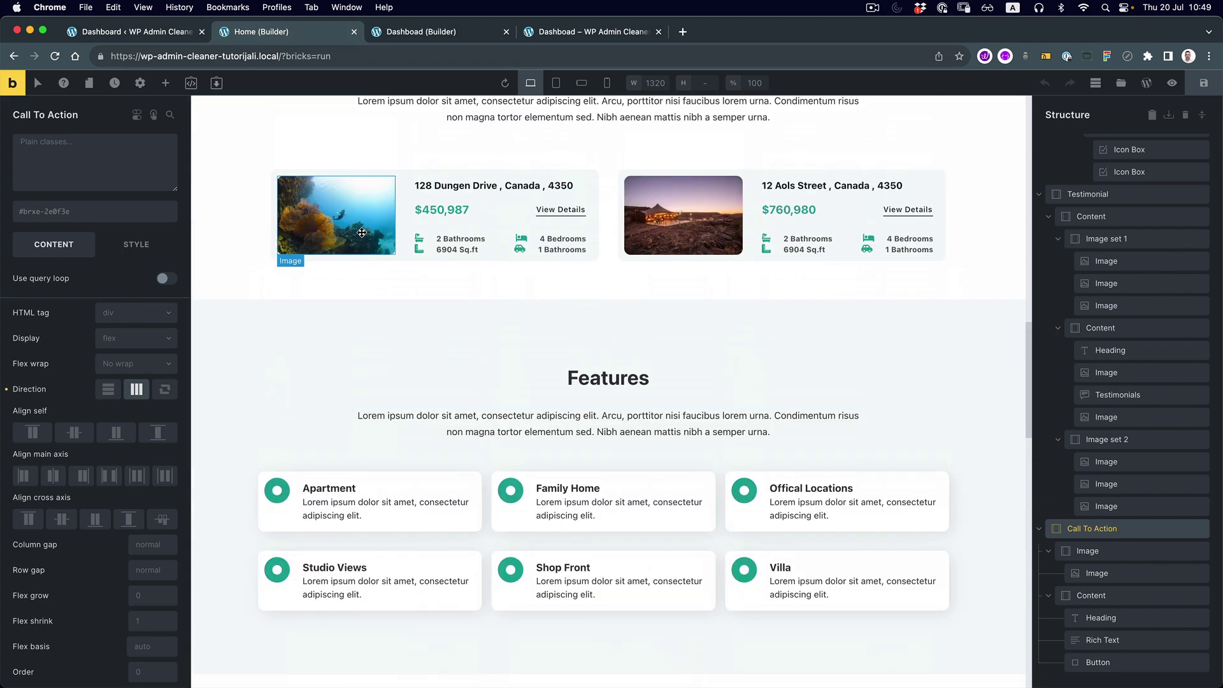
scroll(368, 254, "up", 2)
scroll(368, 255, "up", 2)
scroll(362, 286, "up", 1)
scroll(362, 286, "up", 3)
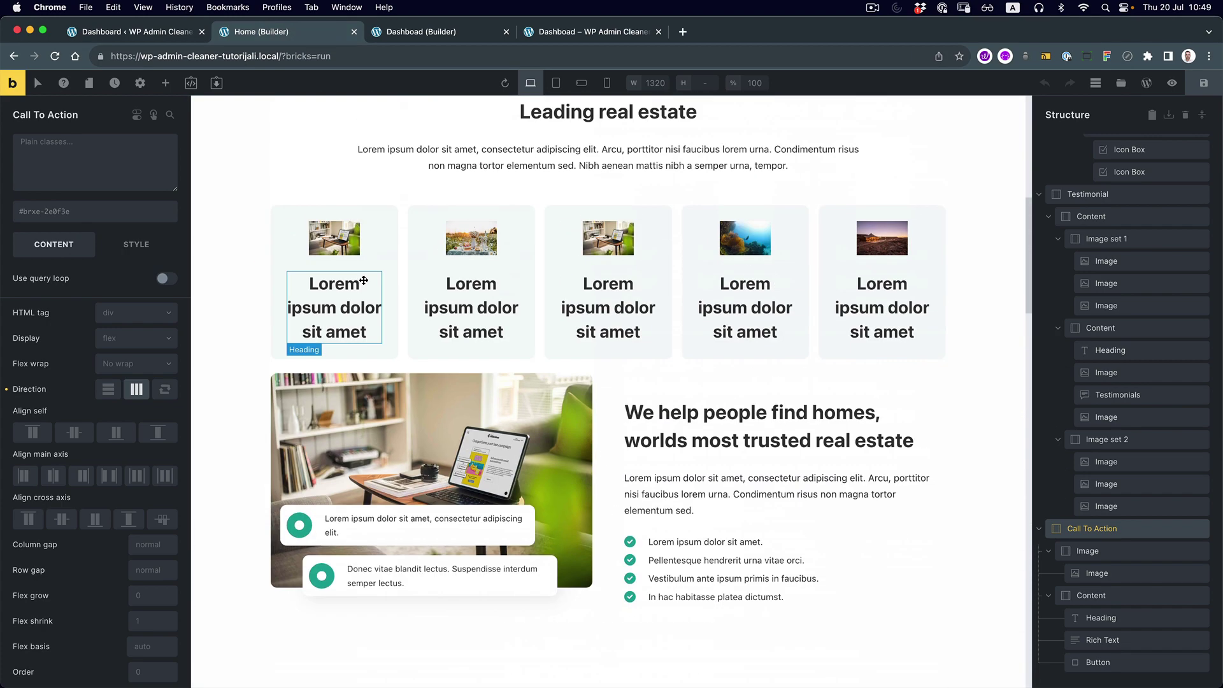
scroll(363, 265, "up", 2)
scroll(363, 276, "up", 2)
scroll(364, 276, "up", 2)
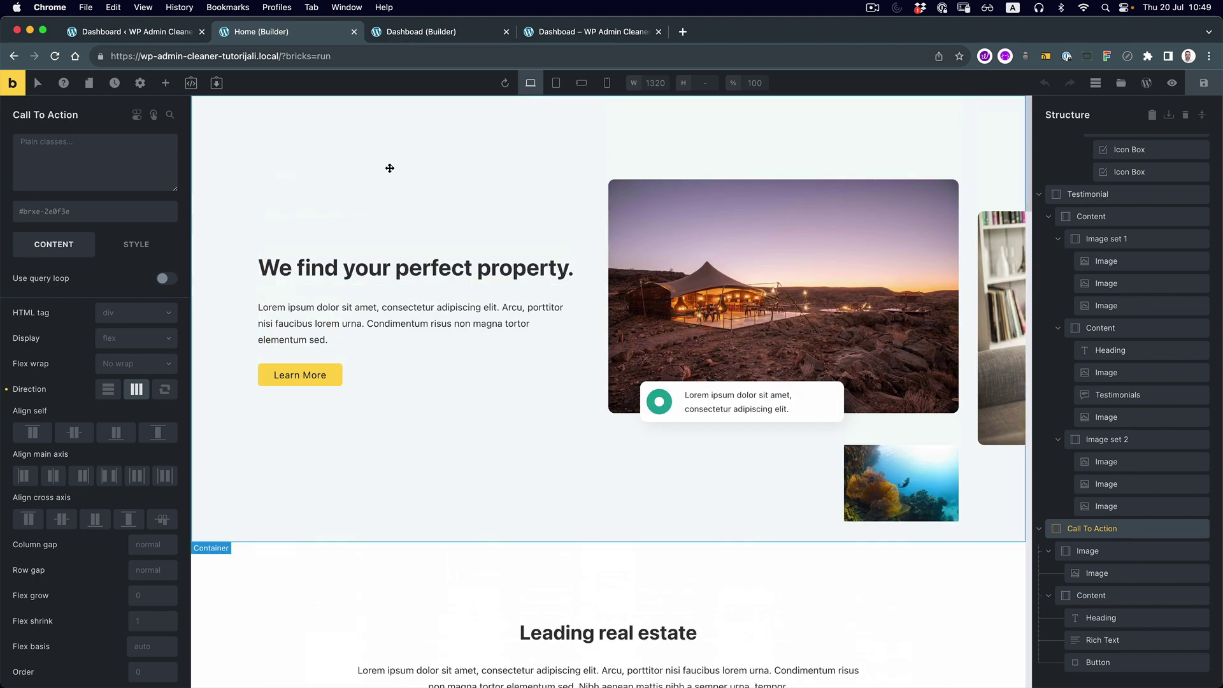
scroll(330, 172, "down", 2)
scroll(290, 189, "down", 3)
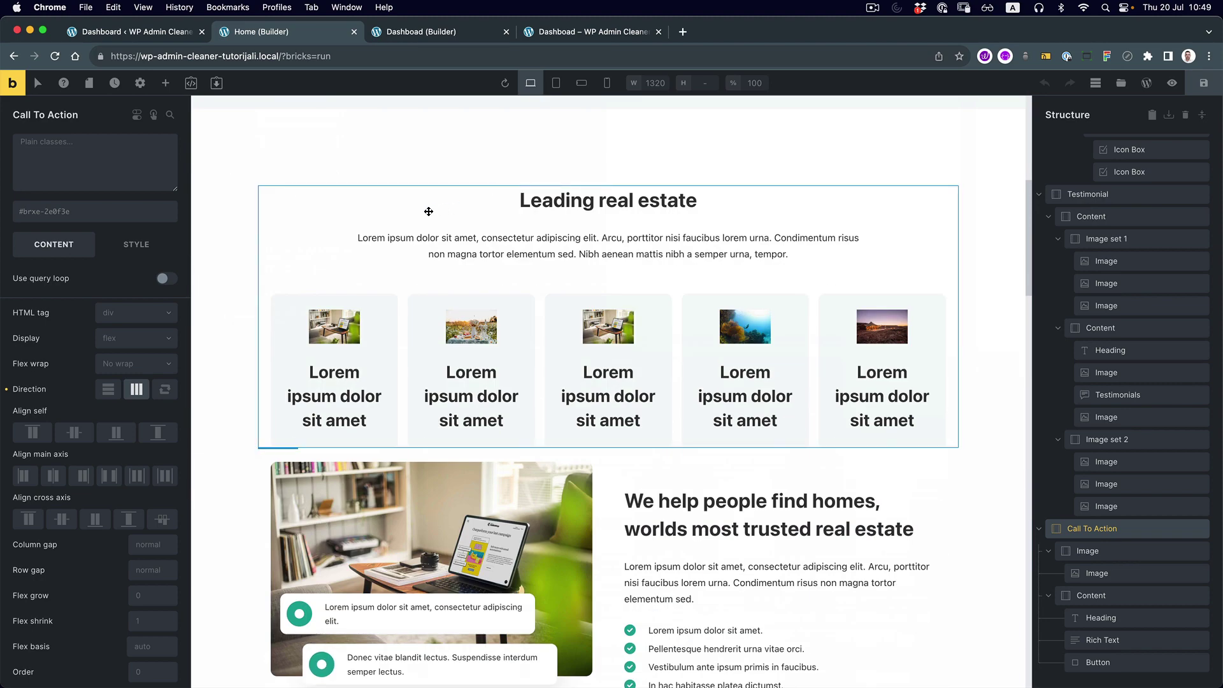
right_click(321, 213)
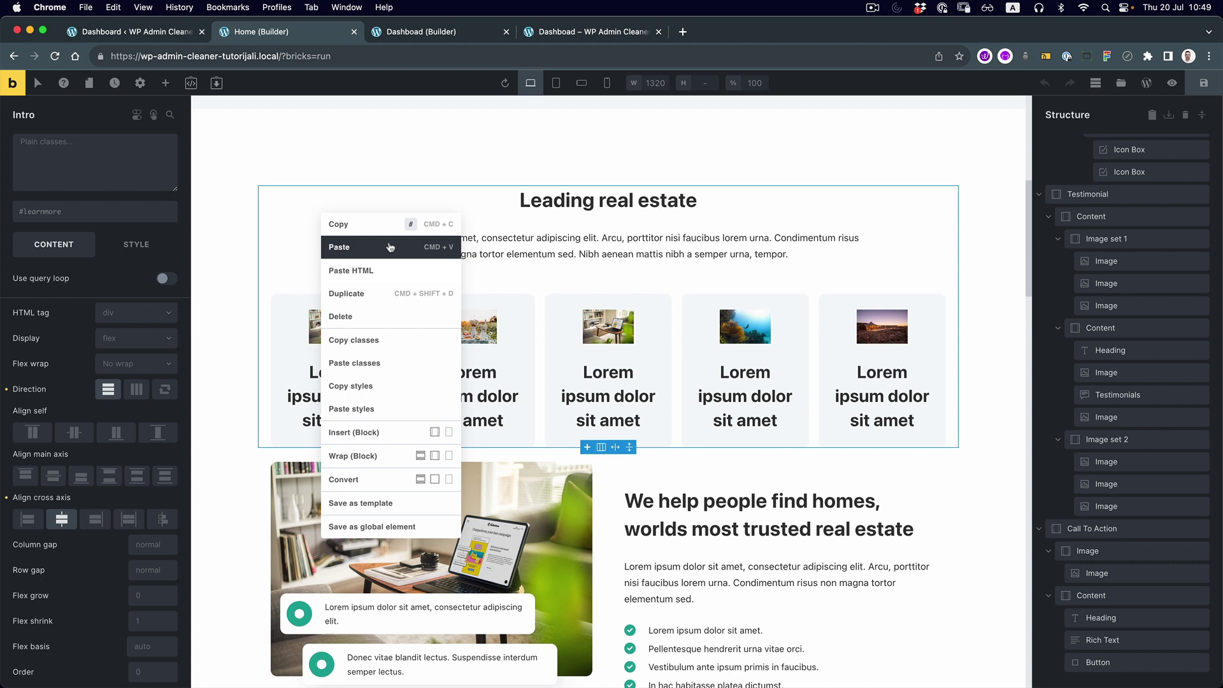
left_click(390, 220)
- Paste the Leading real estate section into the Dashboad container and save
left_click(457, 34)
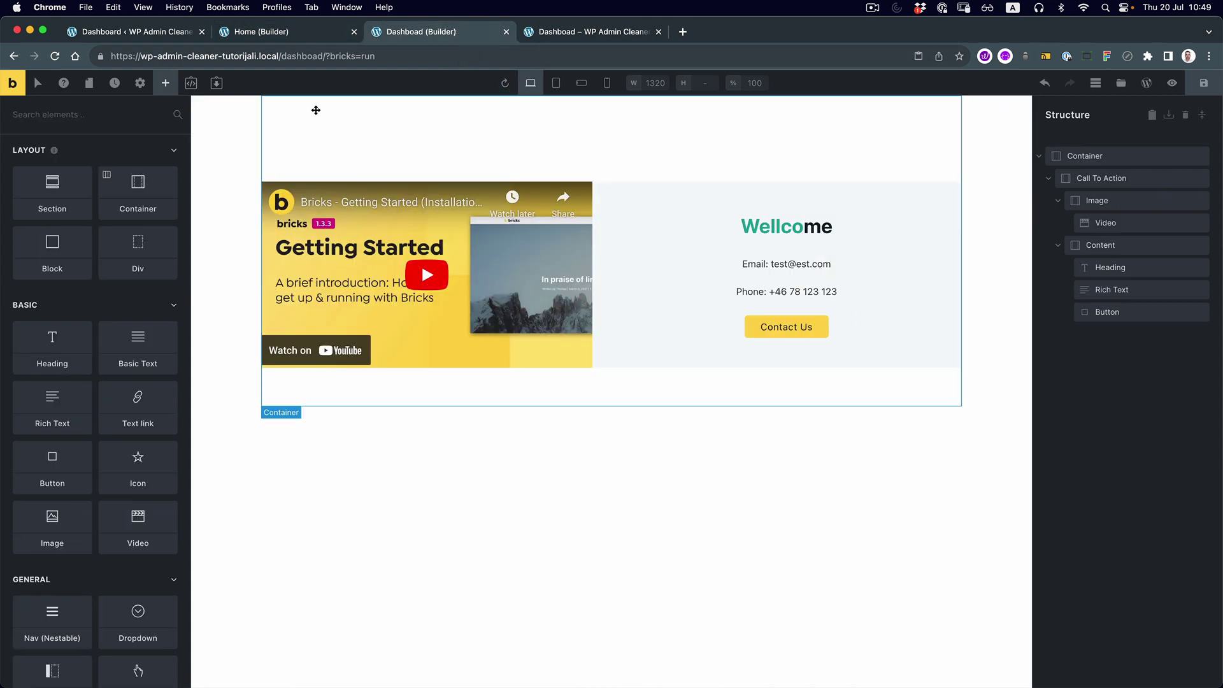
left_click(415, 396)
right_click(415, 396)
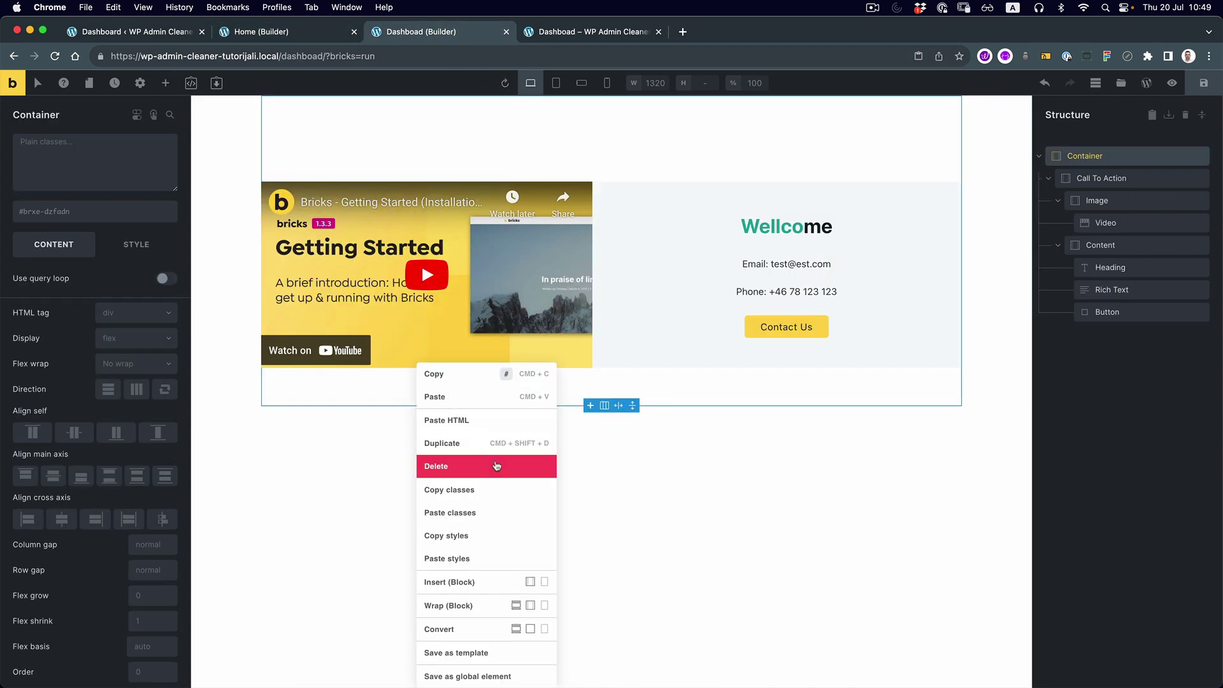
left_click(493, 406)
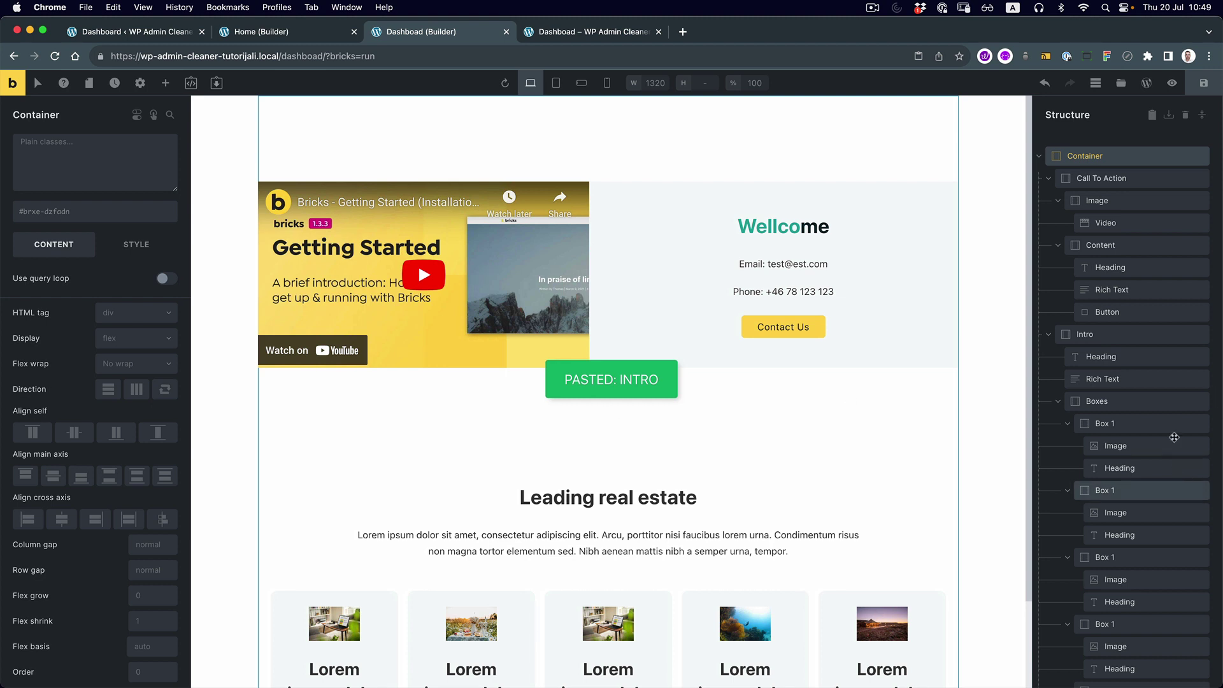
left_click(1039, 156)
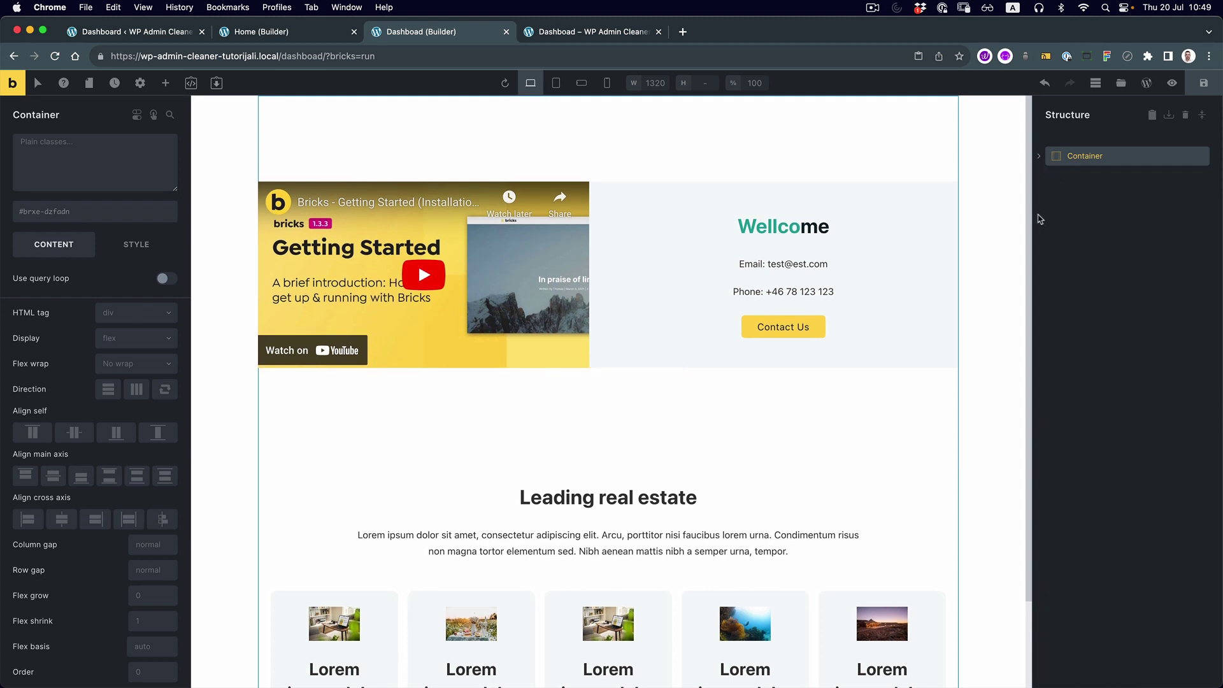
scroll(796, 314, "down", 2)
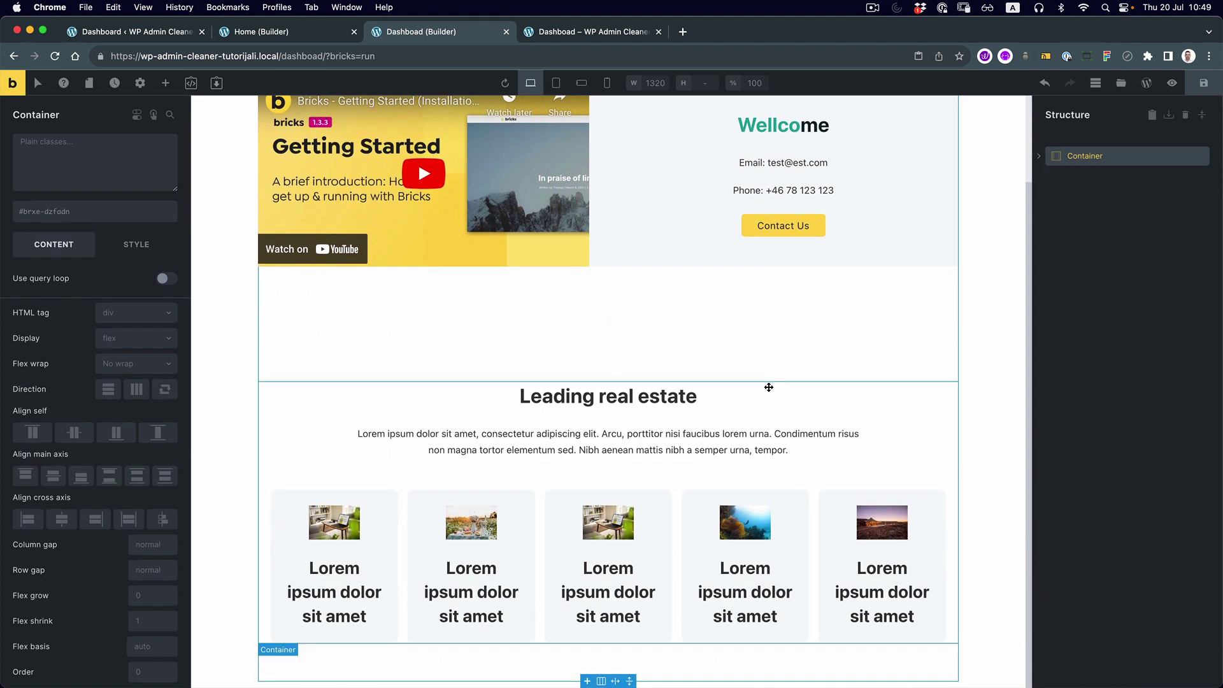
left_click(1202, 82)
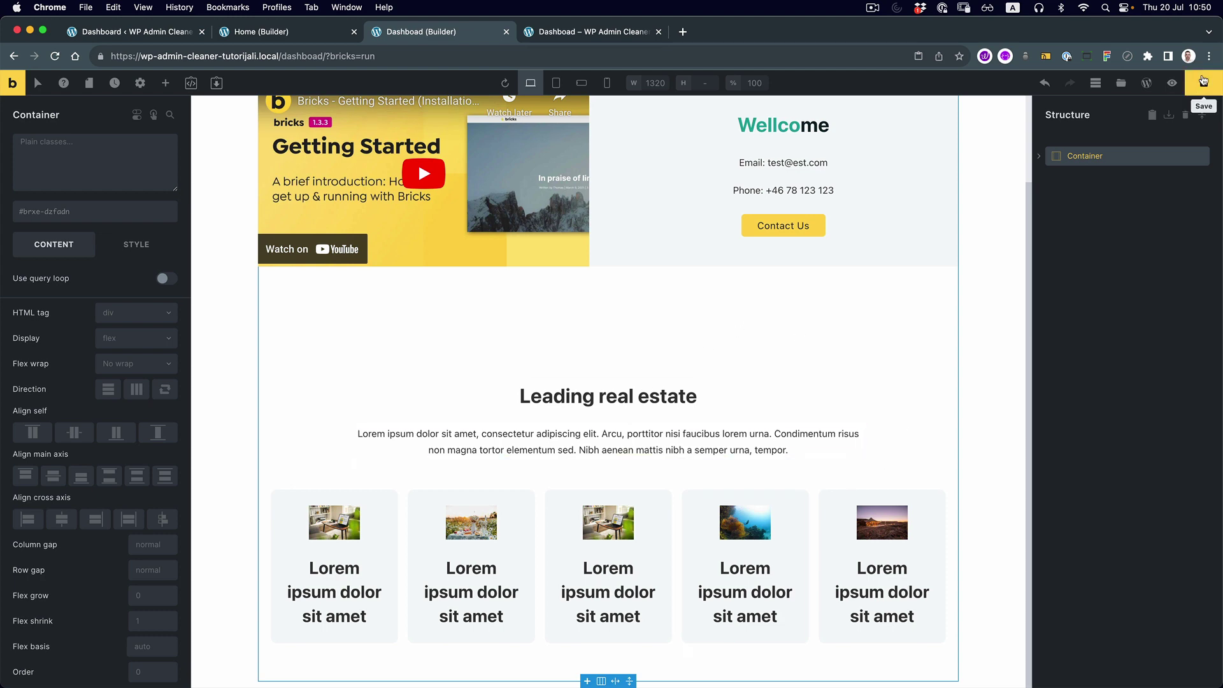
left_click(580, 32)
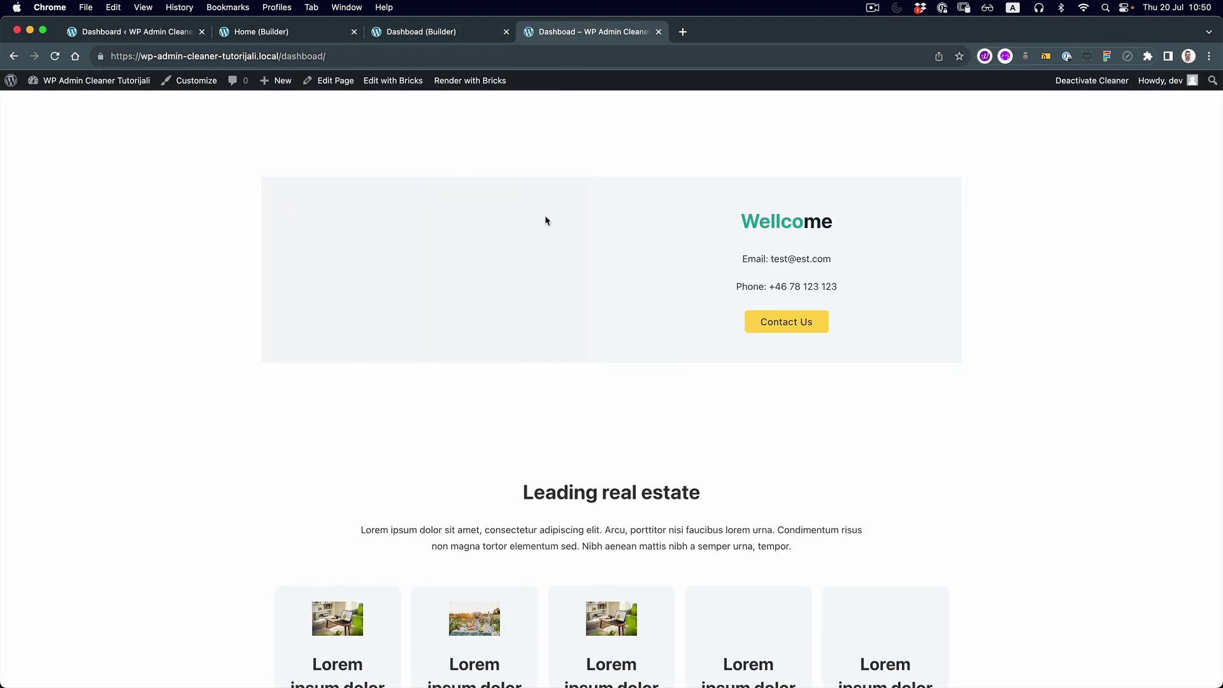
- Switch through the browser tabs to the admin dashboard showing the video, welcome block and real estate cards
left_click(426, 35)
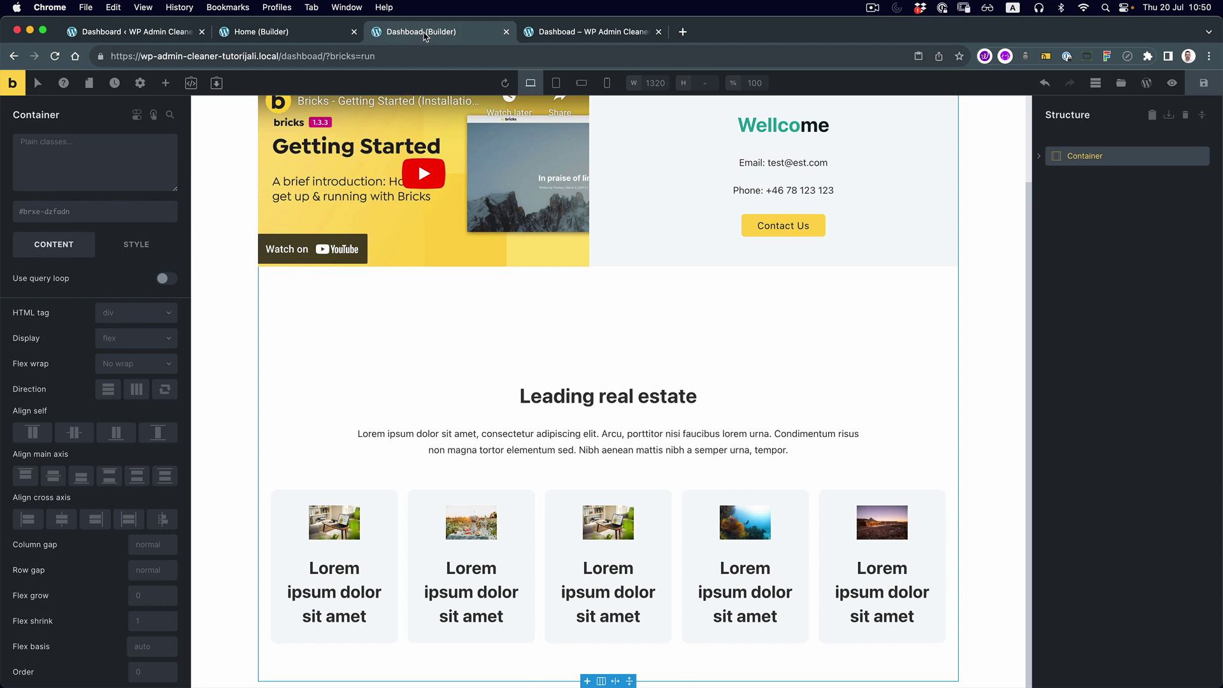
left_click(293, 34)
left_click(162, 33)
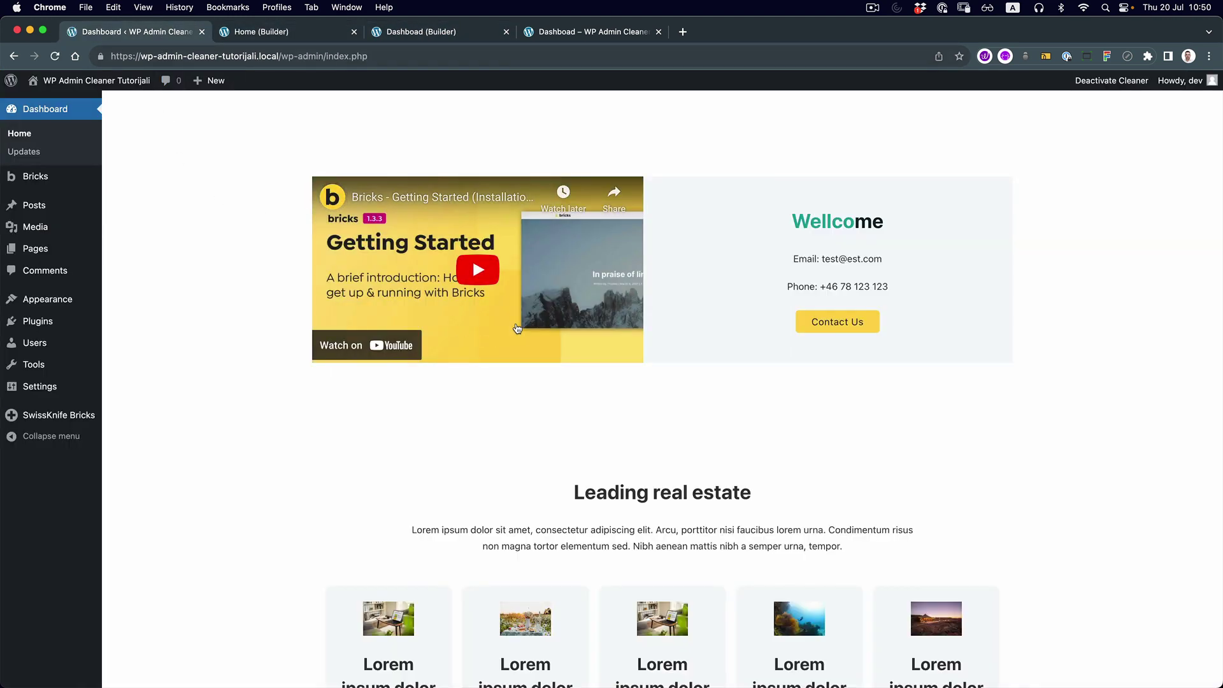
scroll(516, 329, "down", 2)
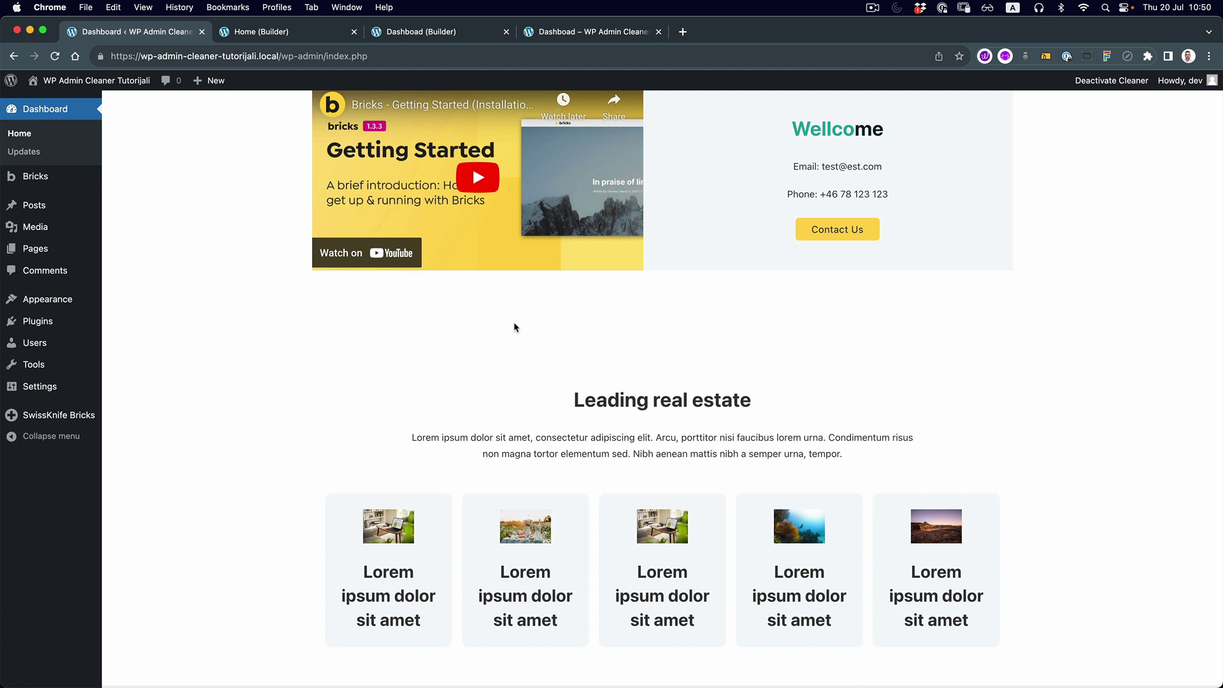
scroll(518, 328, "up", 2)
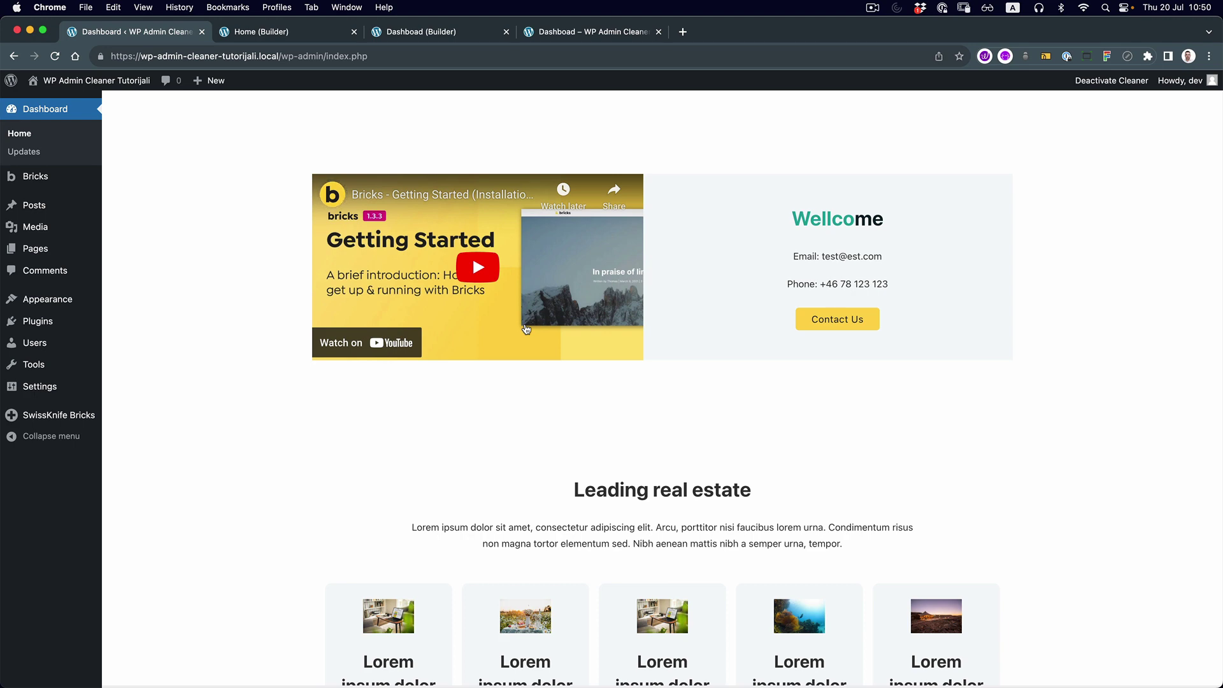
- Install and activate the Custom Post Type UI plugin
left_click(45, 321)
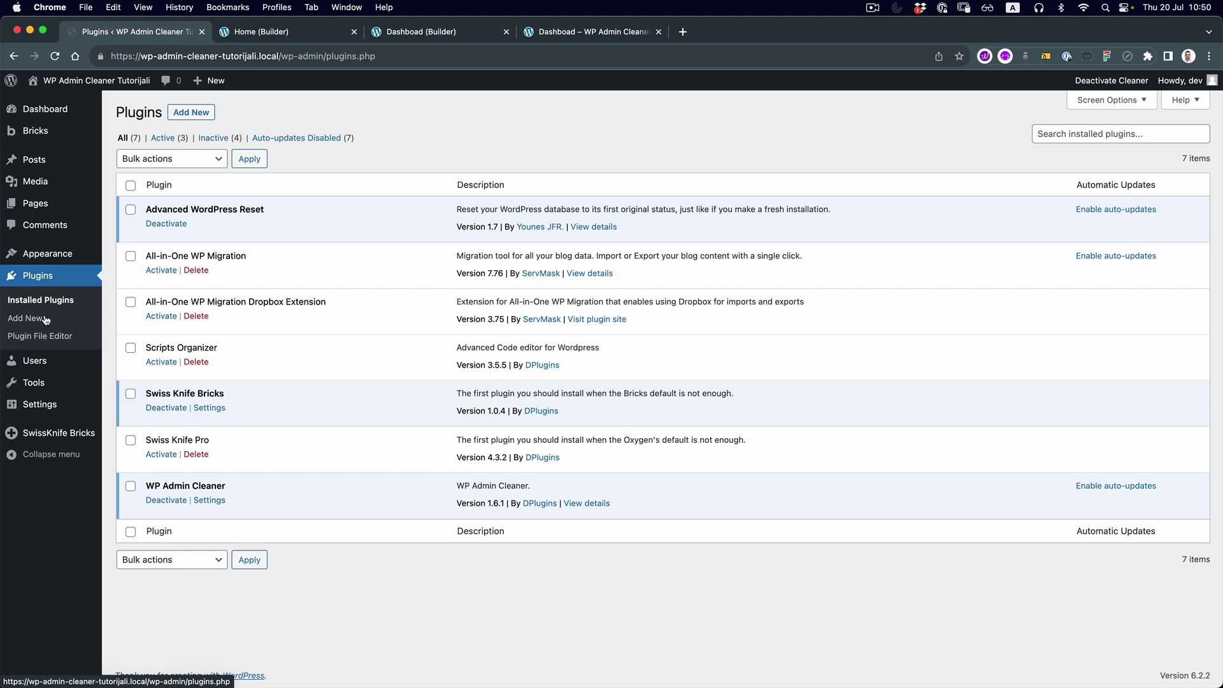
left_click(192, 116)
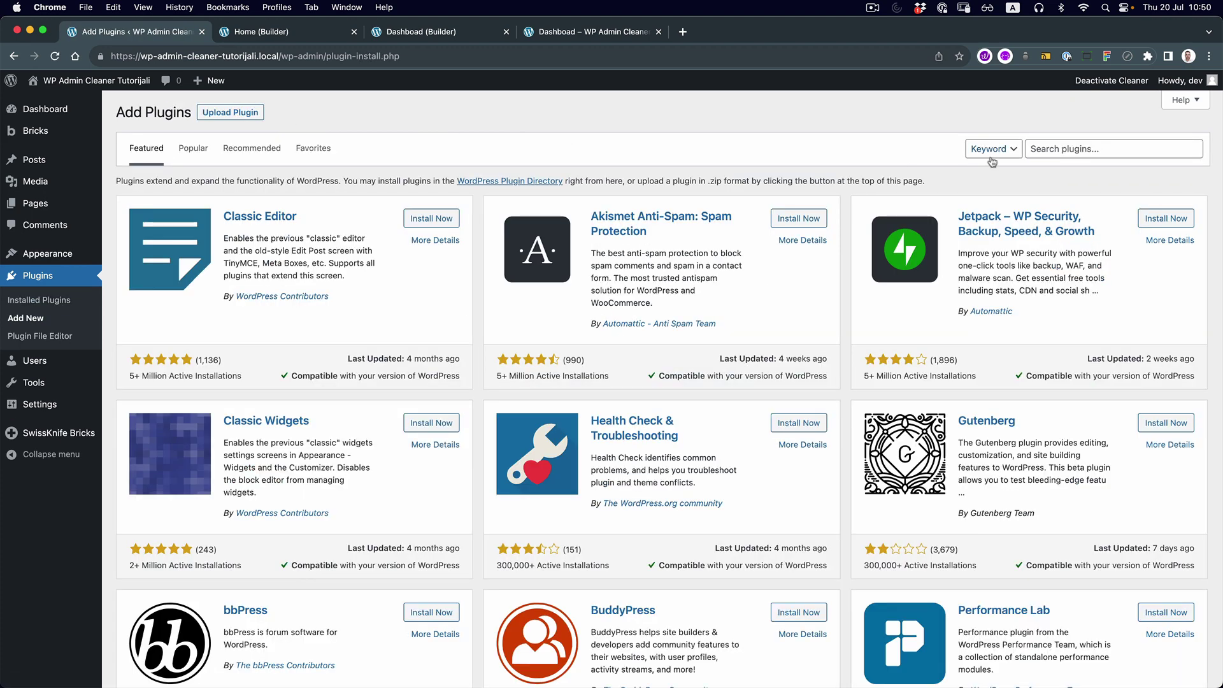
left_click(1051, 148)
type("cpt")
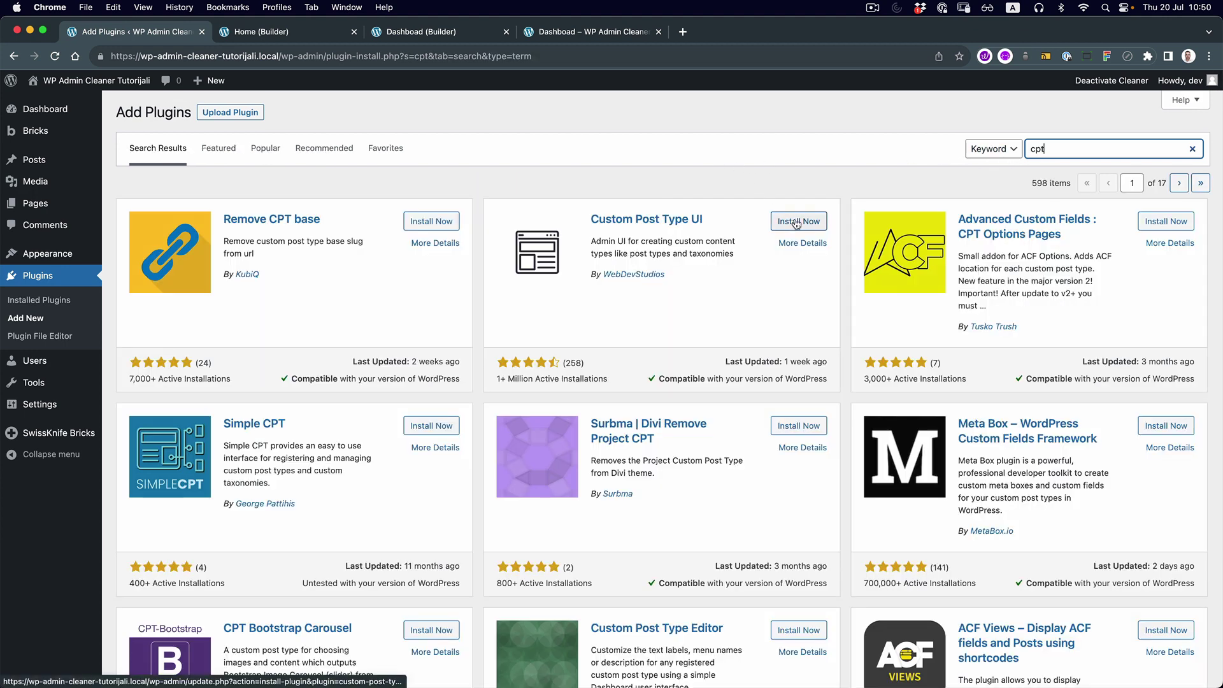
left_click(793, 223)
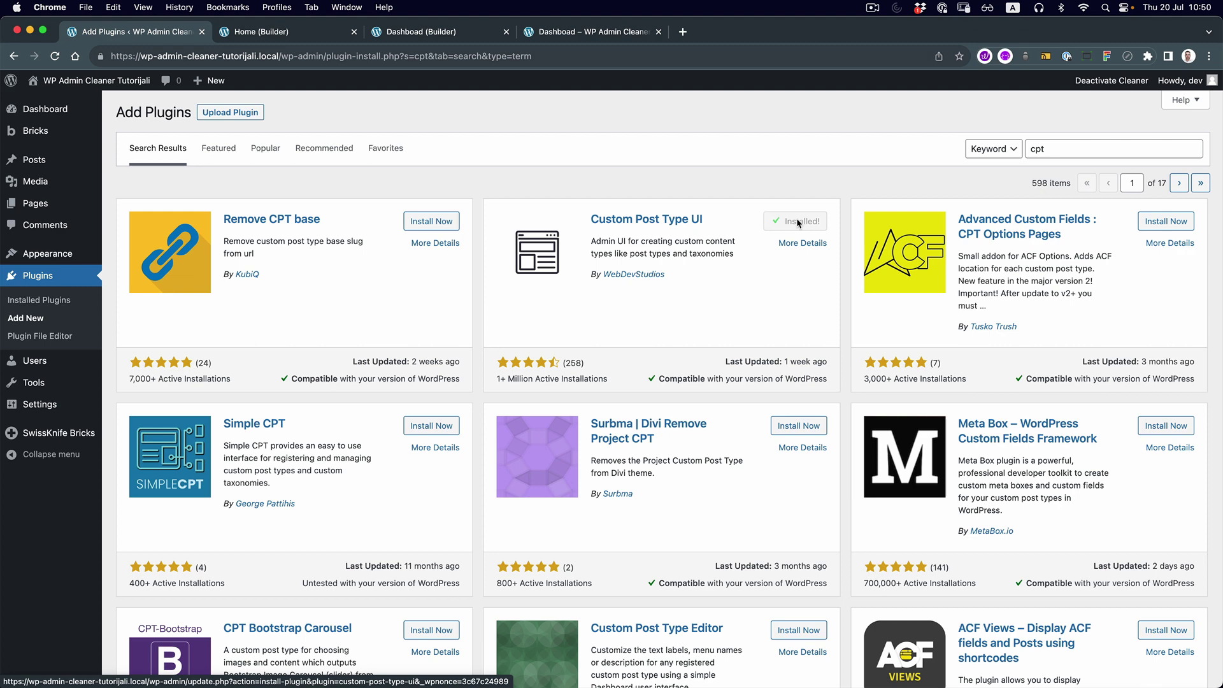
left_click(797, 222)
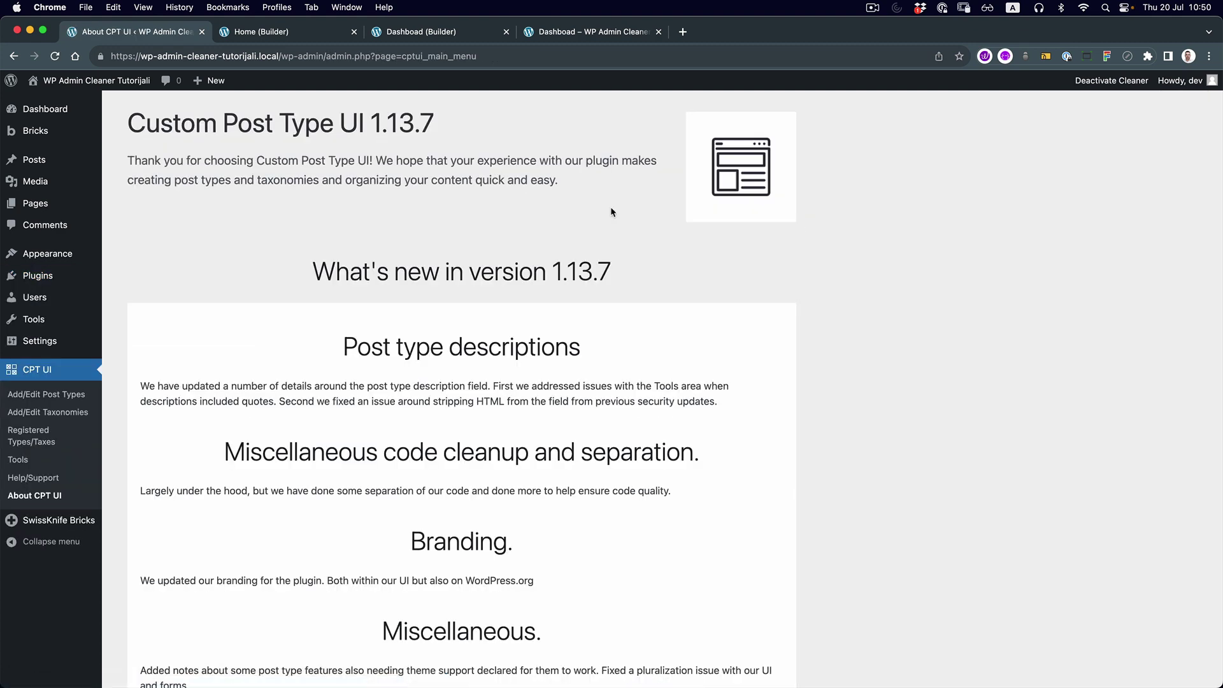
- Close the Home page editor, dashboard page editor and front-end dashboard tabs
left_click(301, 36)
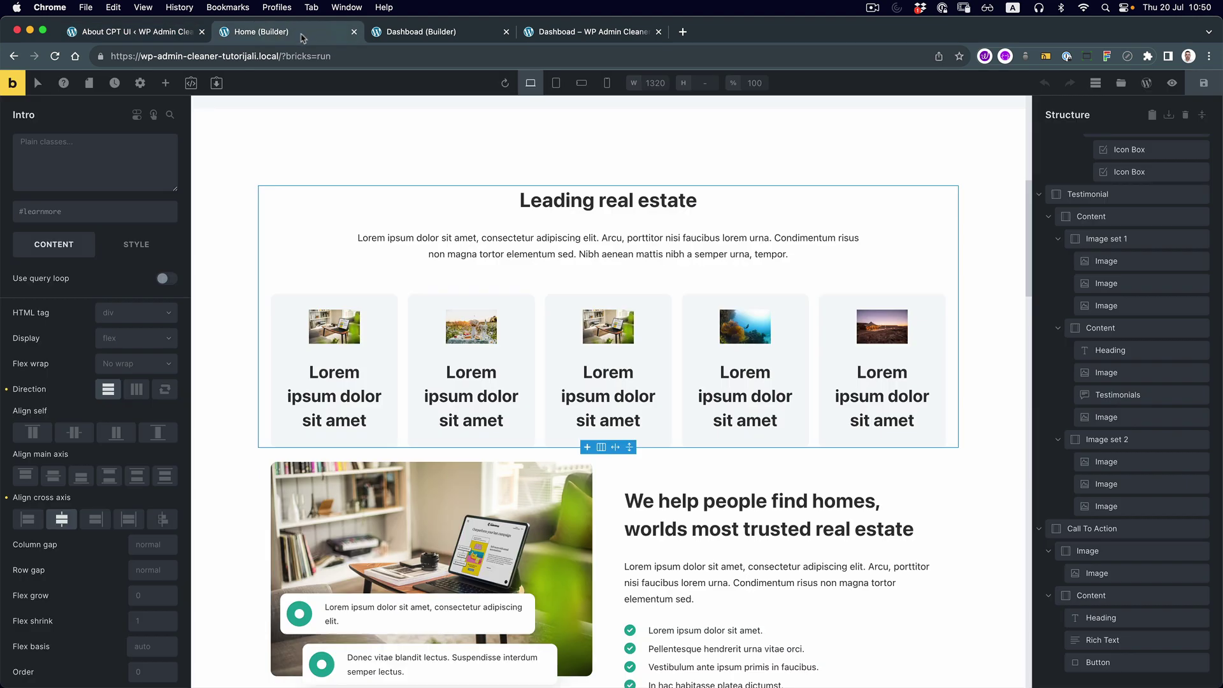
left_click(353, 32)
left_click(353, 31)
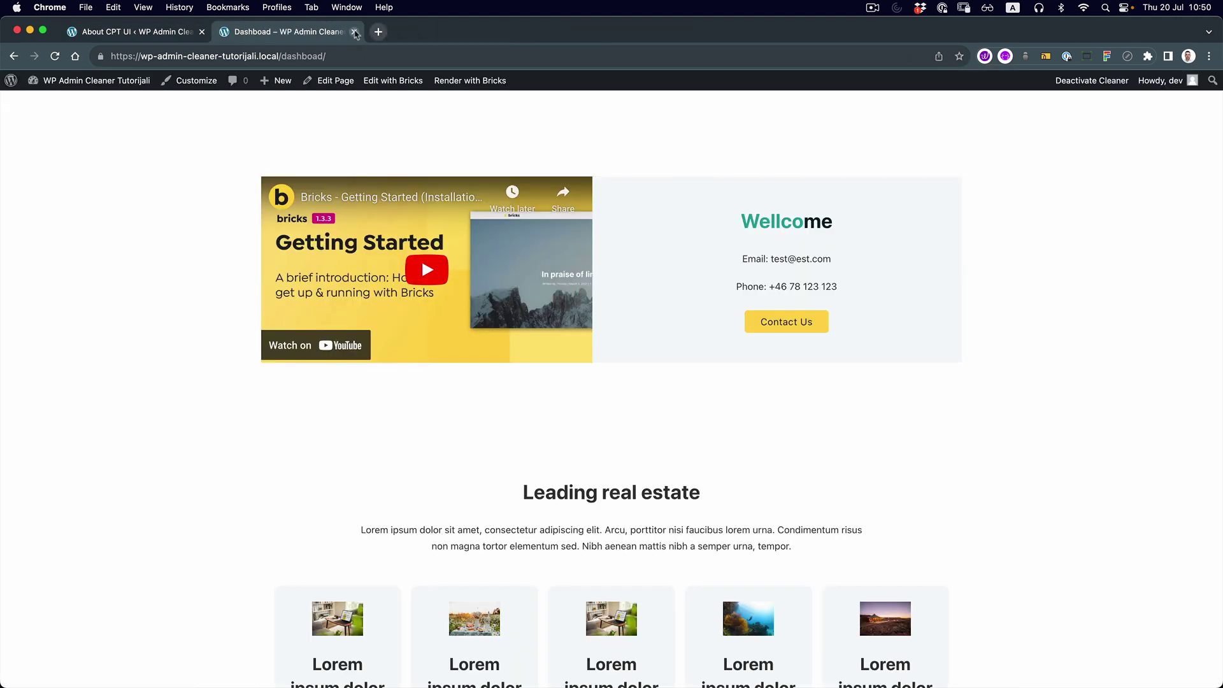
left_click(352, 32)
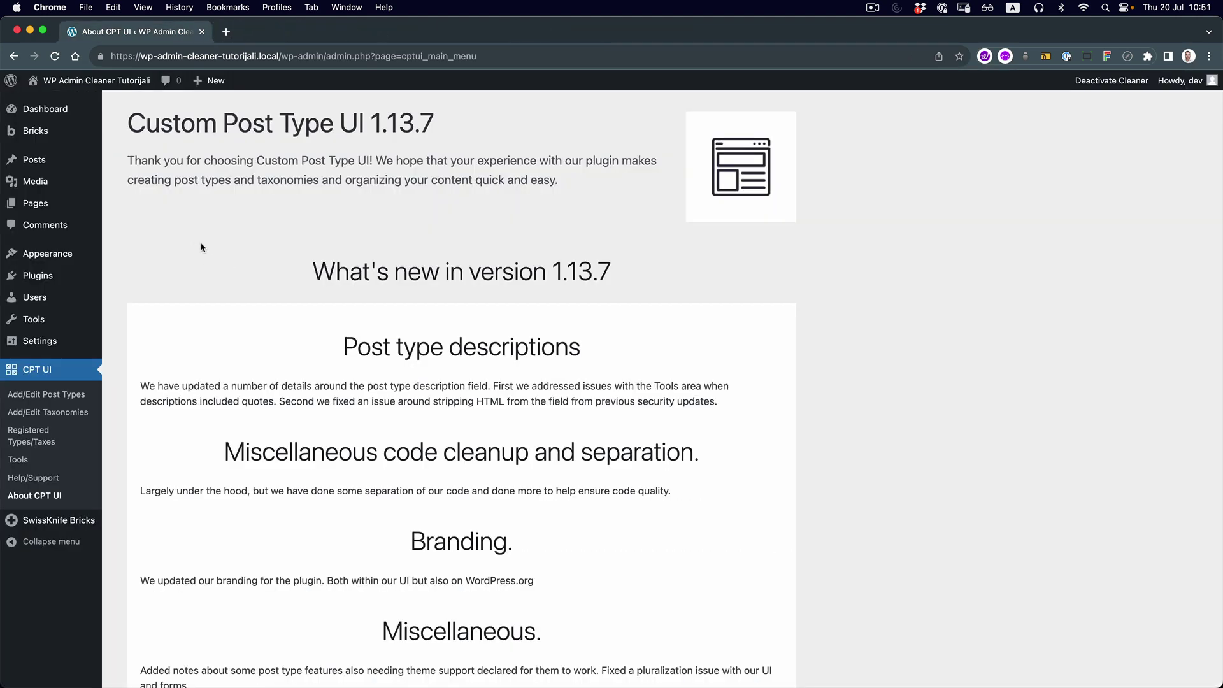
- Create a post type with slug 'docs' and plural and singular labels 'Docs'
left_click(48, 395)
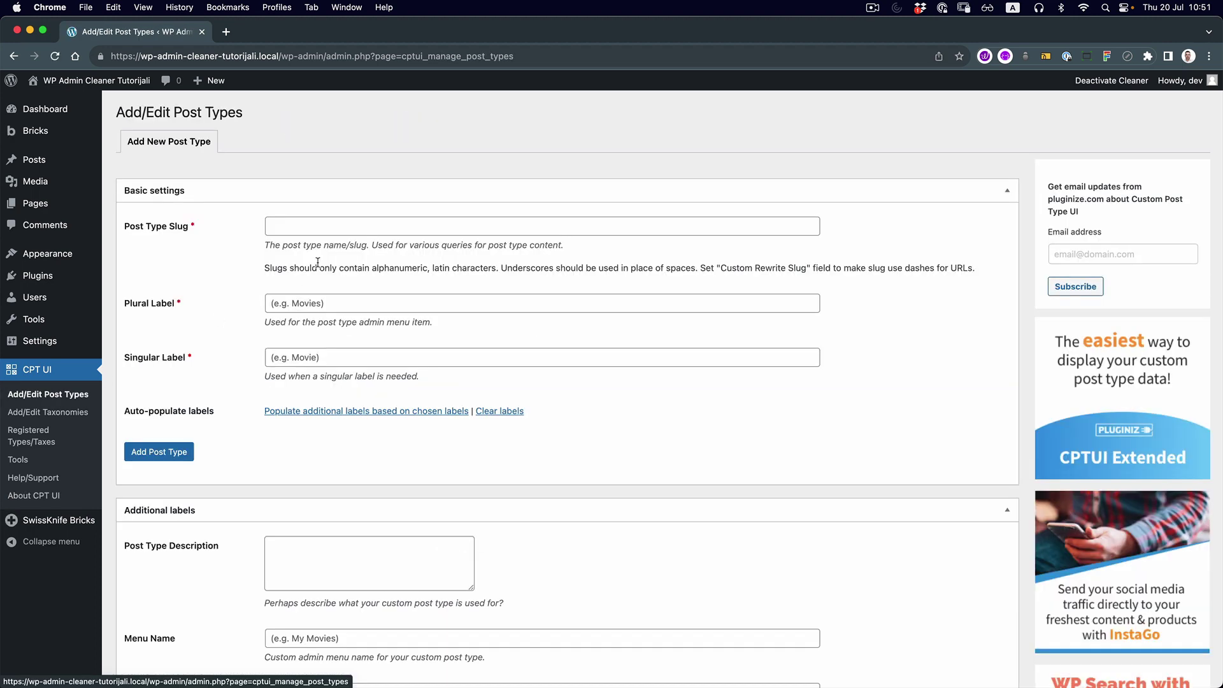
left_click(323, 225)
type("docs")
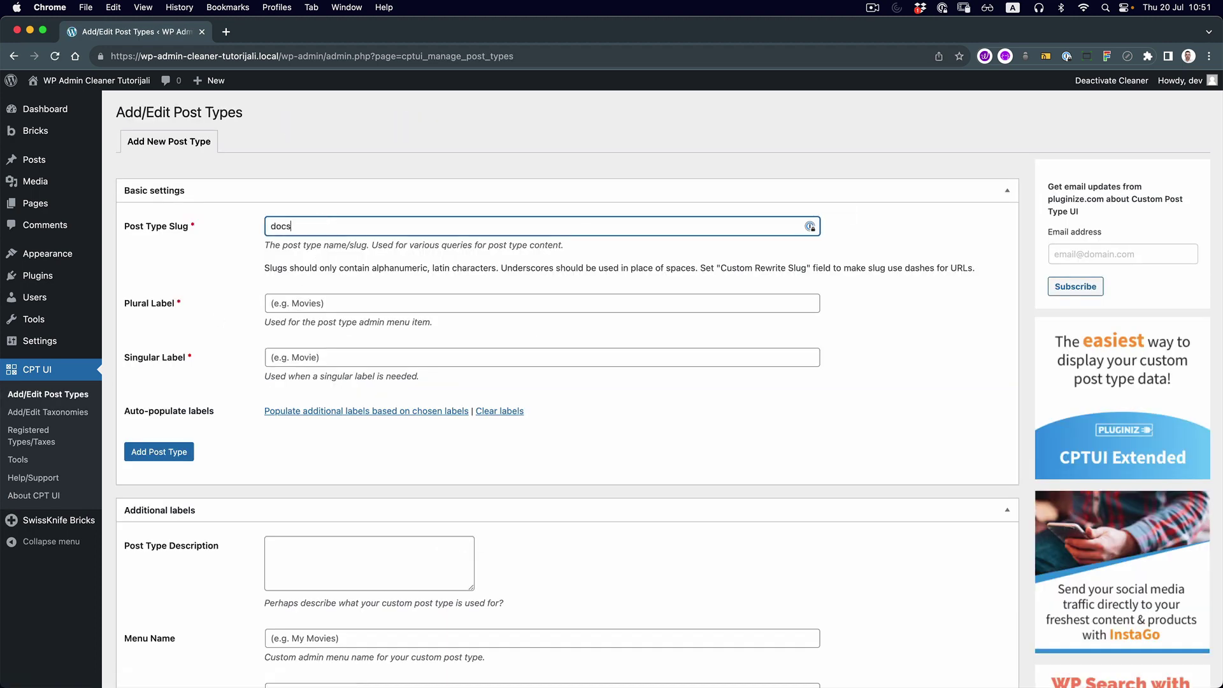
left_click(308, 305)
type("Docs")
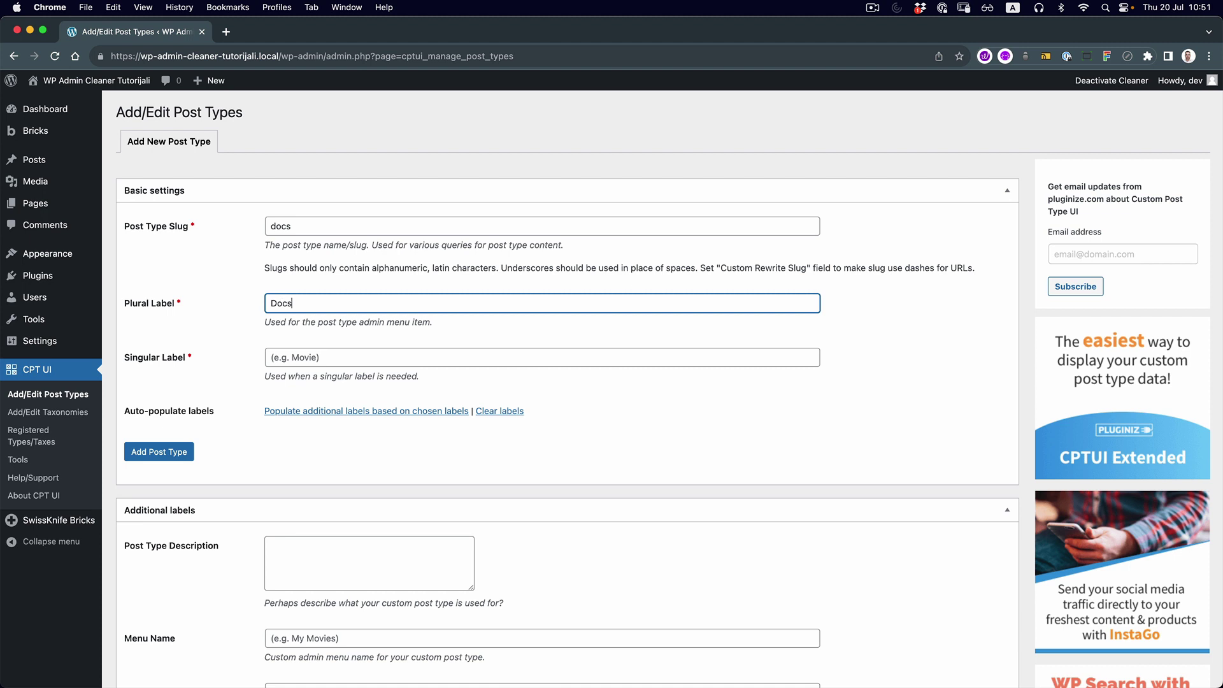
key("Tab")
type("Docs")
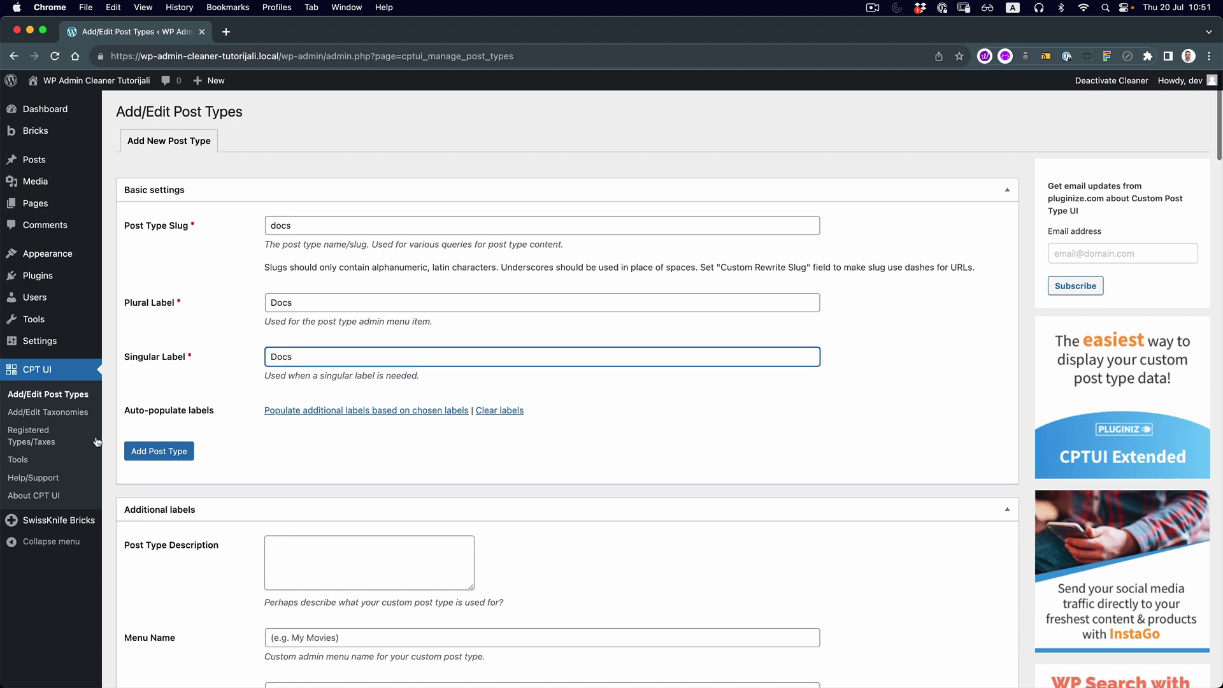
left_click(166, 451)
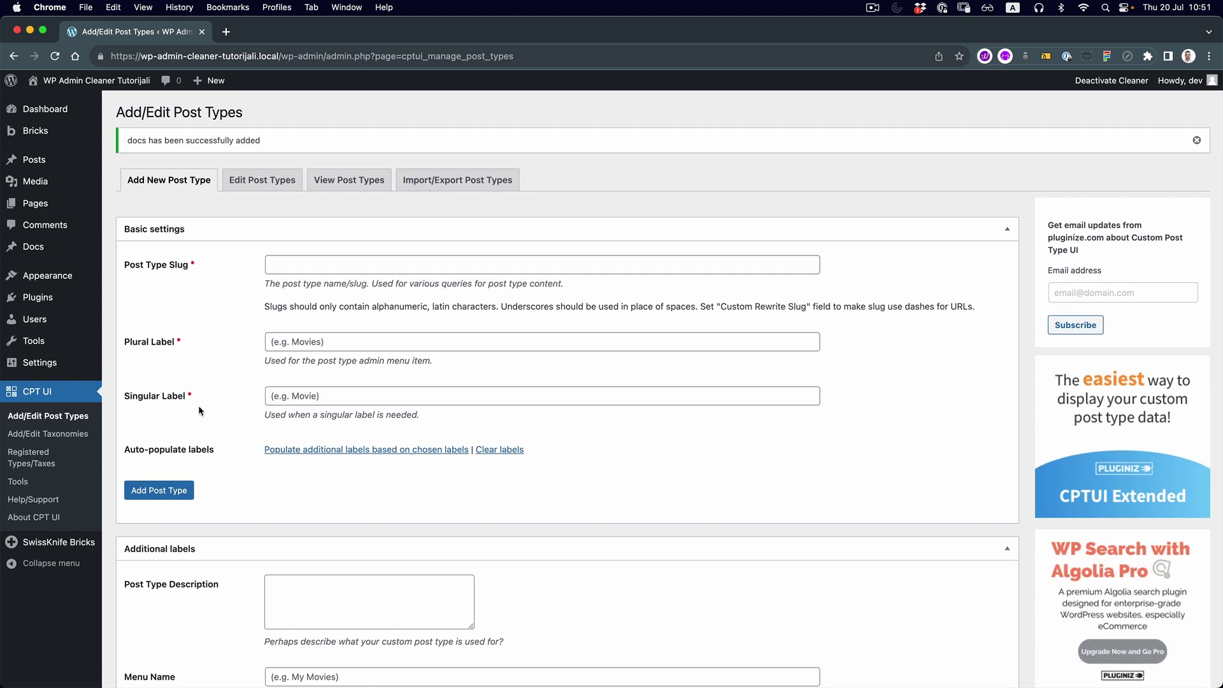
- List the Docs posts, review the Manage Bricks settings doc, then close its extra tab
left_click(34, 248)
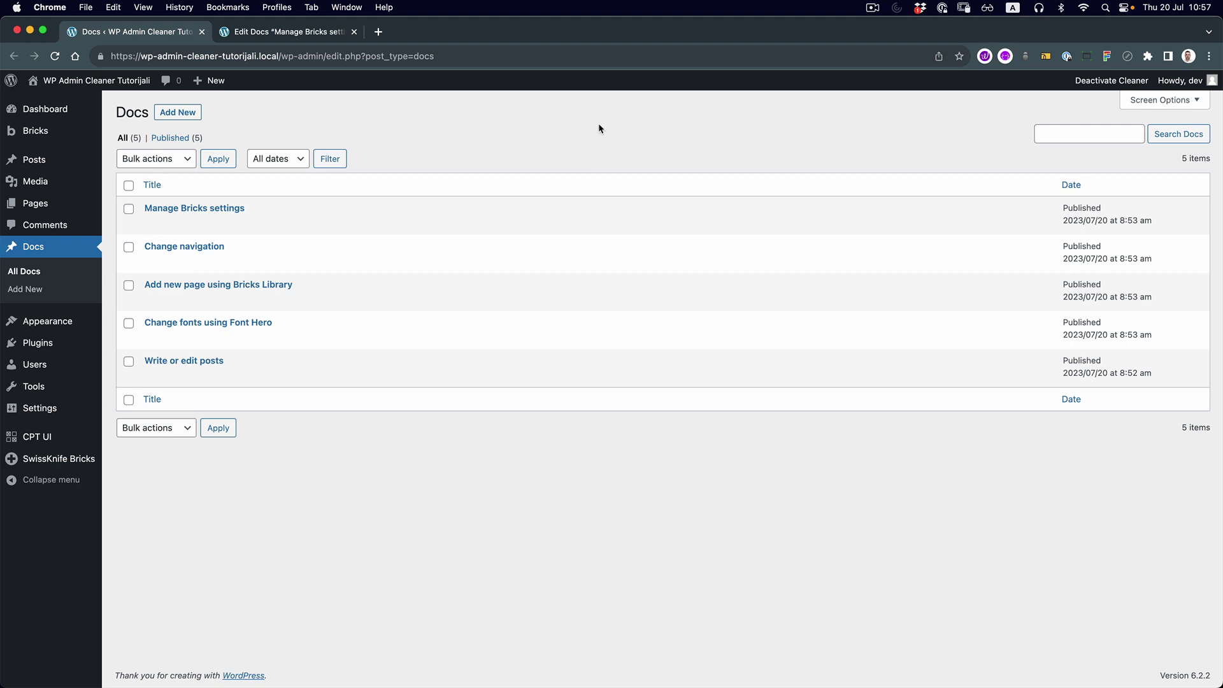
mouse_move(234, 365)
left_click(286, 38)
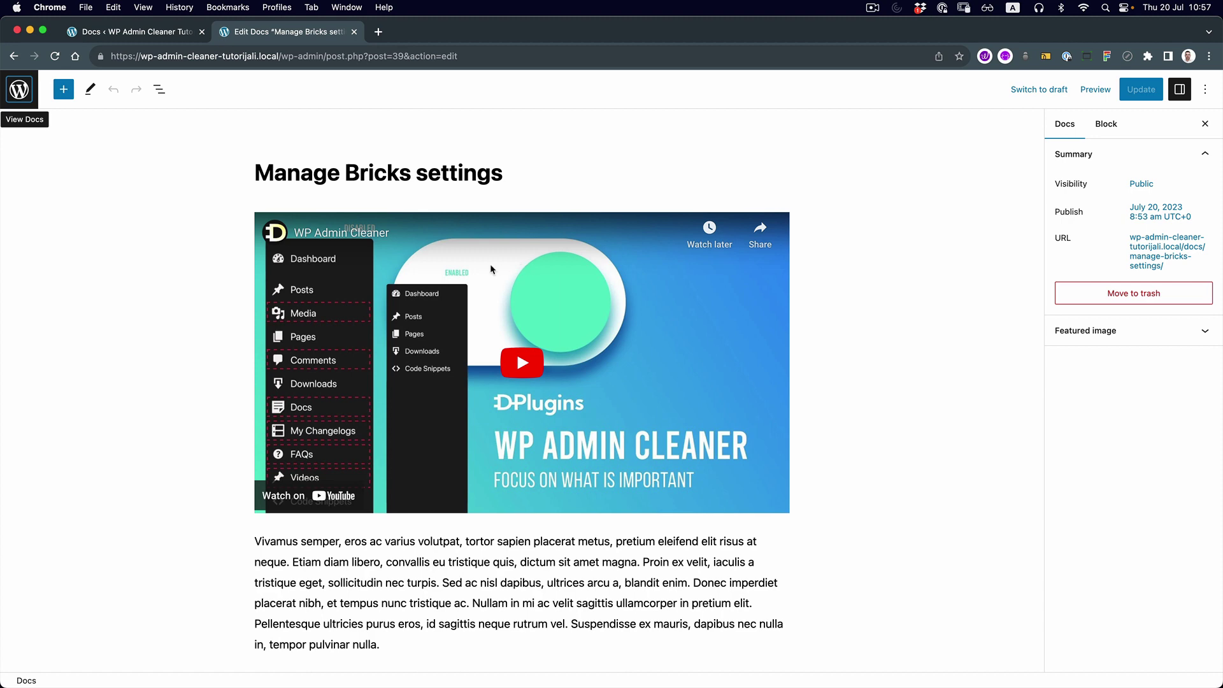
scroll(650, 291, "down", 3)
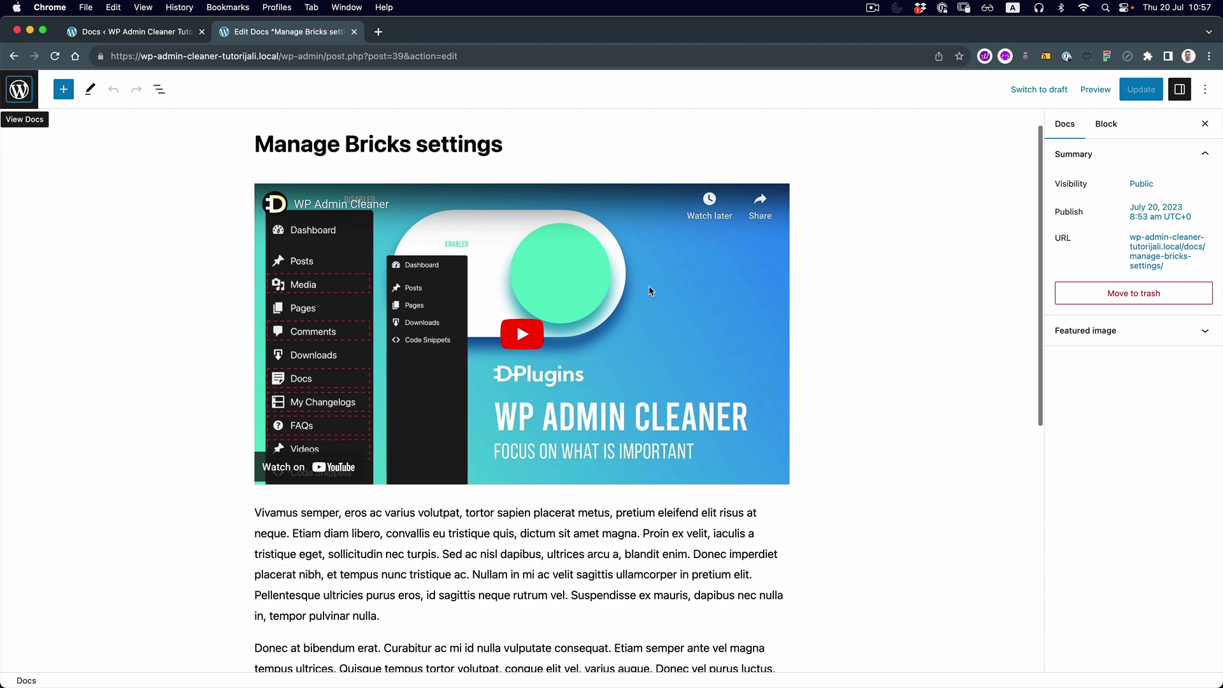
scroll(440, 442, "up", 5)
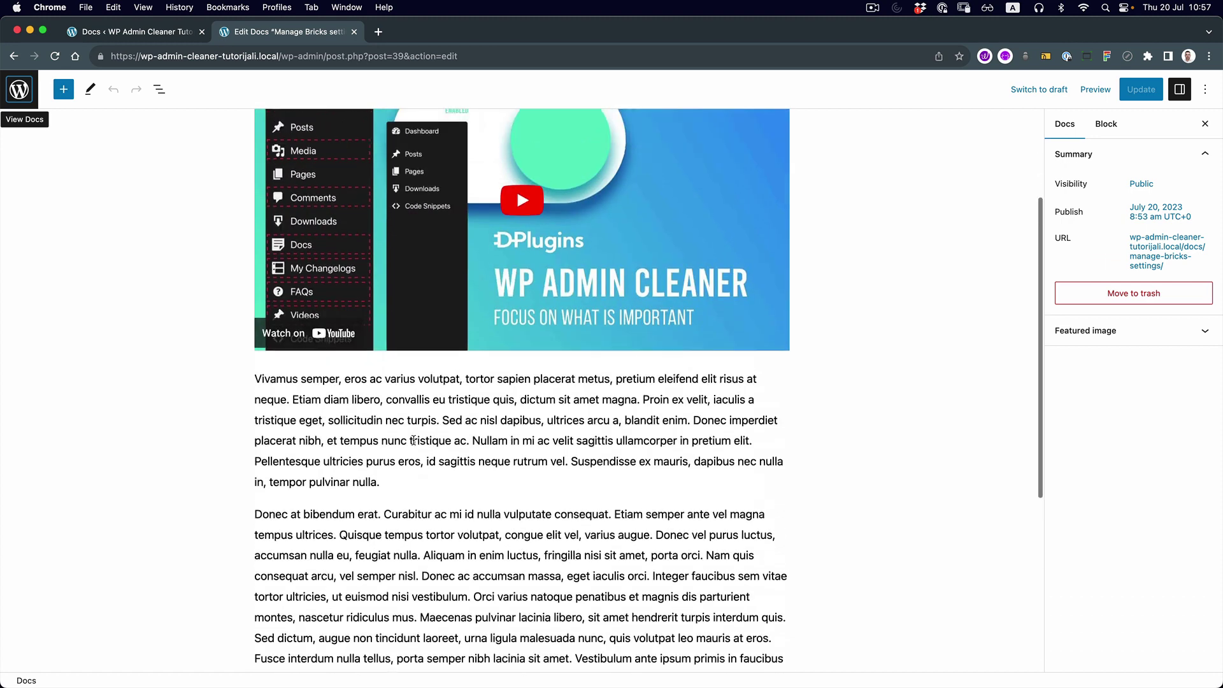
left_click(155, 34)
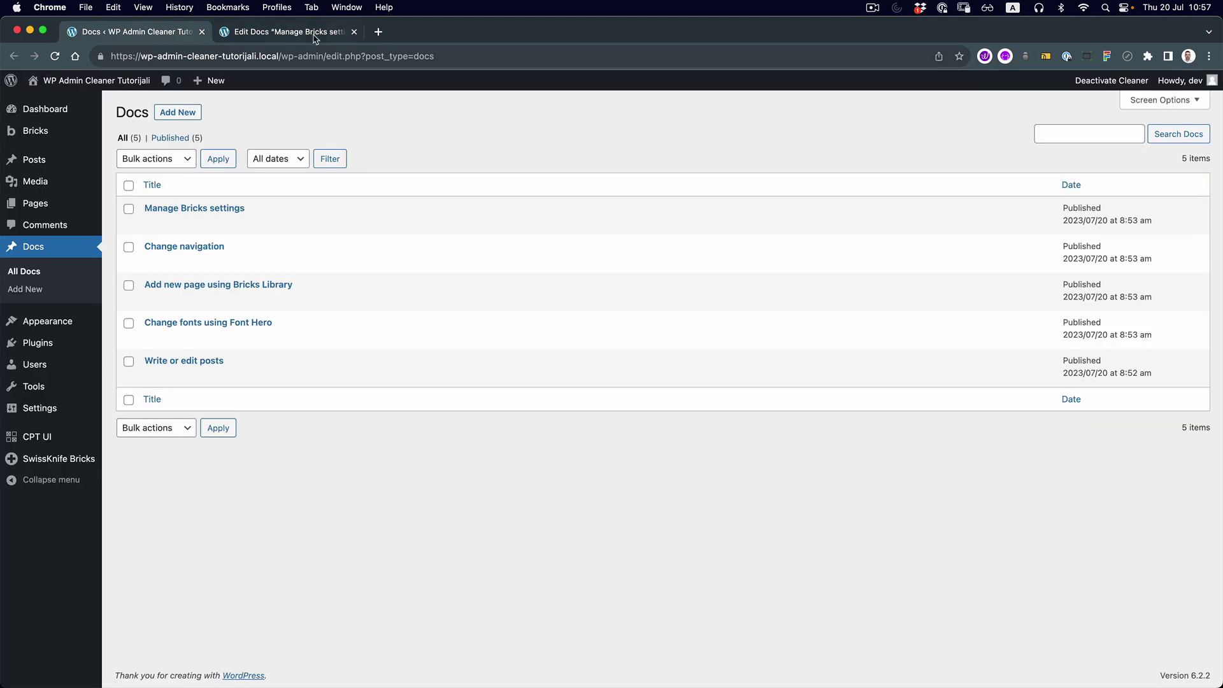
left_click(354, 33)
- Add a container to the Dashboard page in Bricks, move it above Intro and name it 'Contain Docs'
left_click(36, 204)
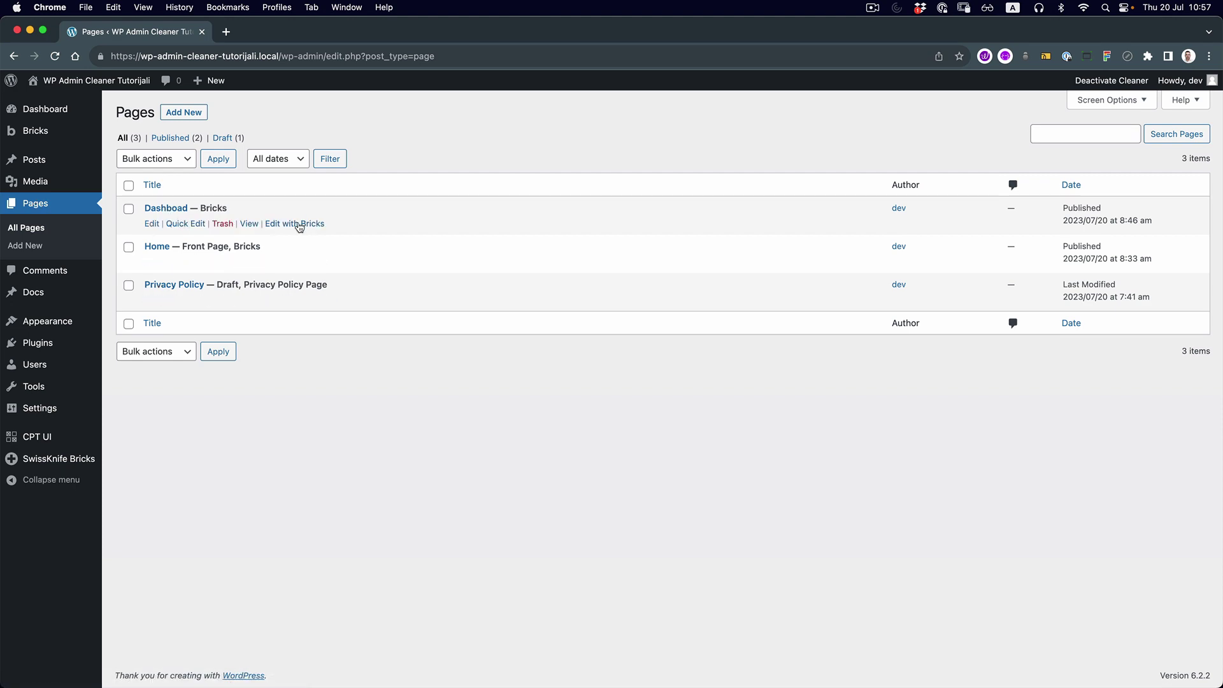
left_click(297, 226)
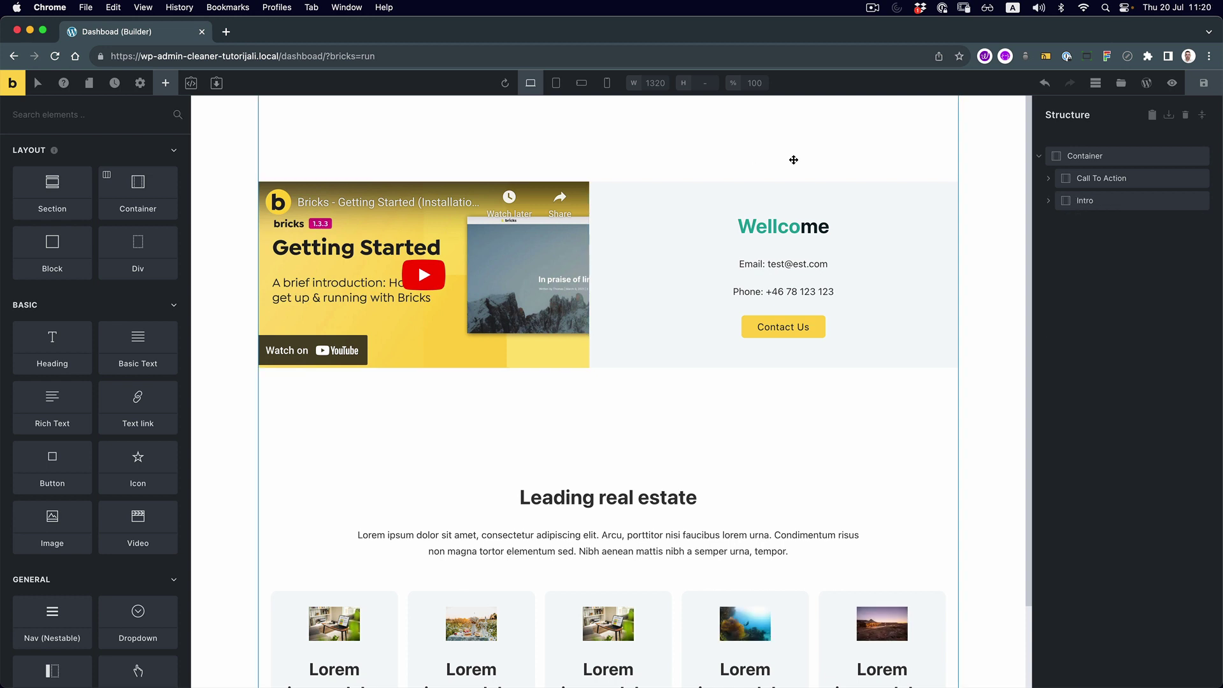
left_click(144, 193)
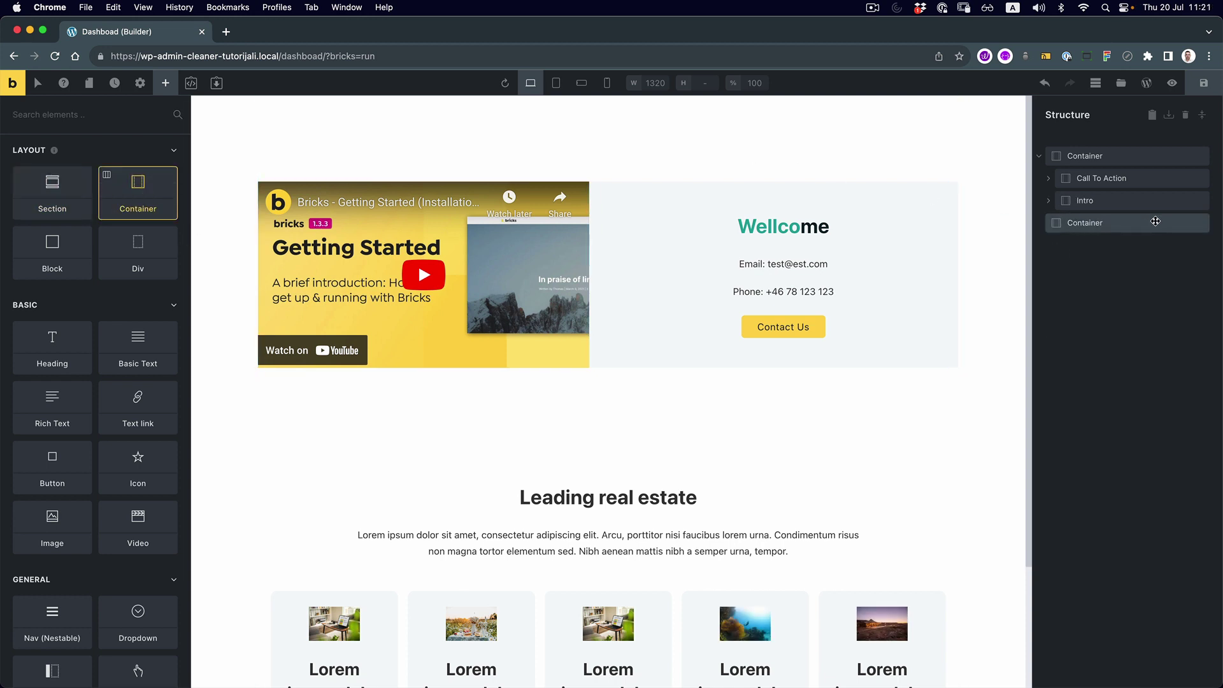
left_click_drag(1077, 222, 1093, 201)
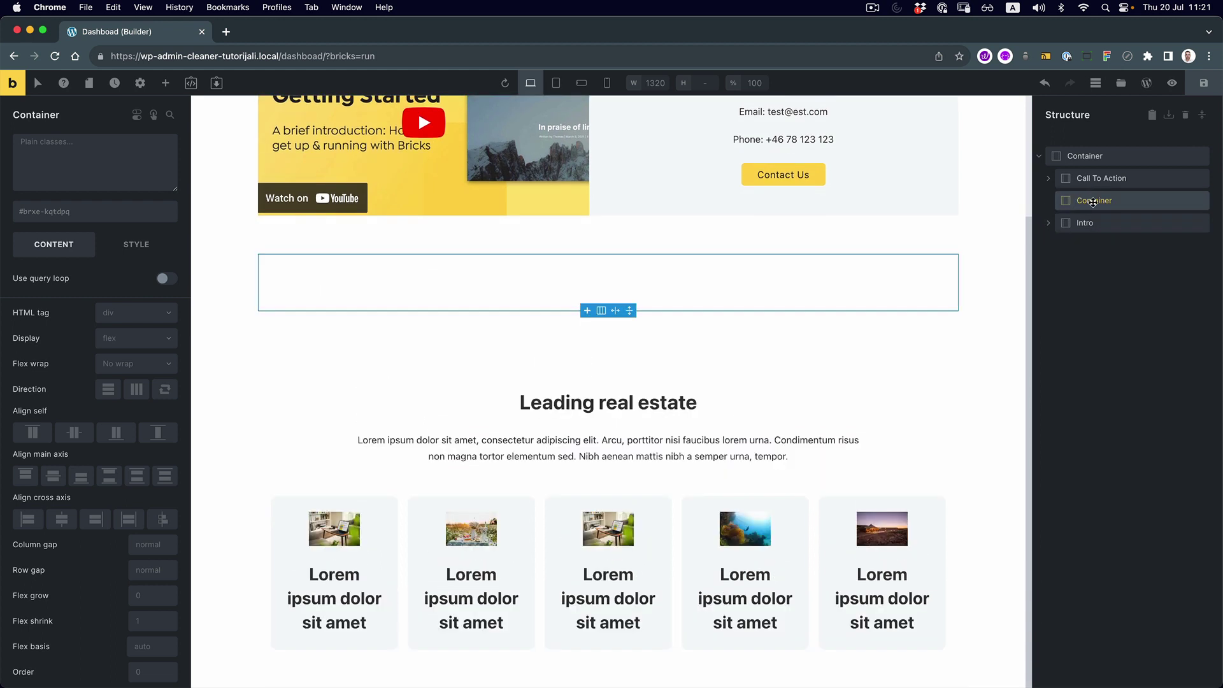
type("C")
type("ontainerDo")
key("BackSpace")
type("D")
type(" Do")
type("s")
left_click(1154, 267)
left_click(1118, 200)
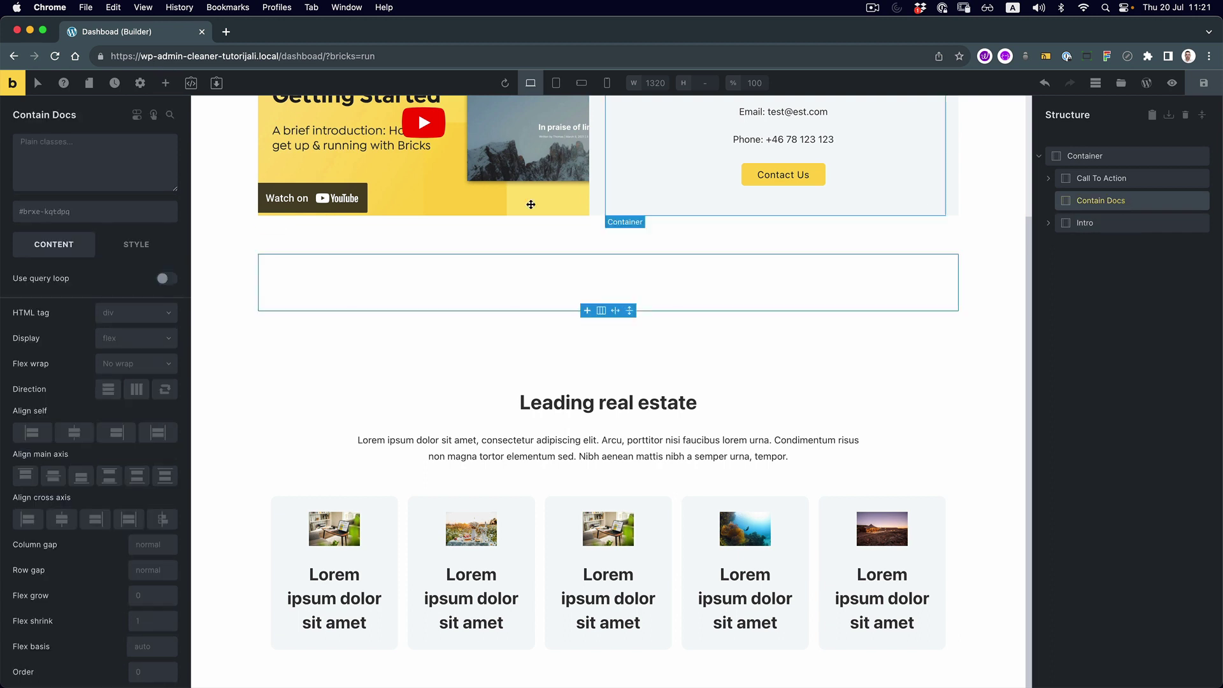
- Add a Div inside Contain Docs with a Heading inside it
left_click(165, 82)
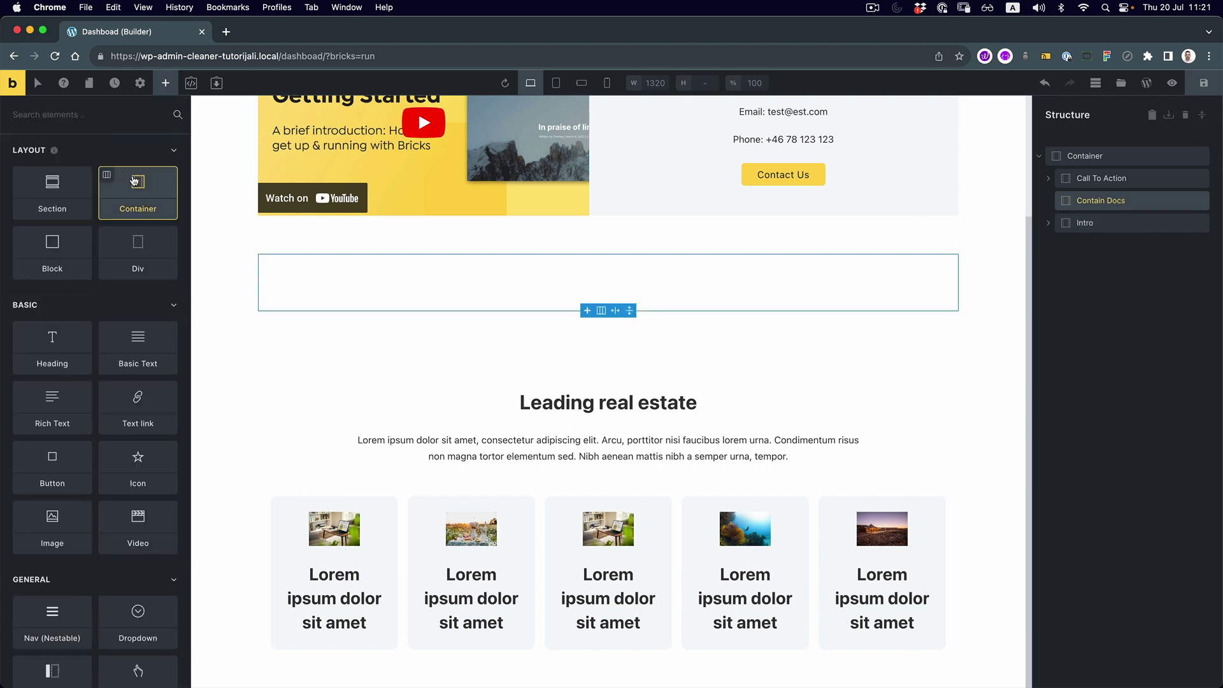
left_click(138, 246)
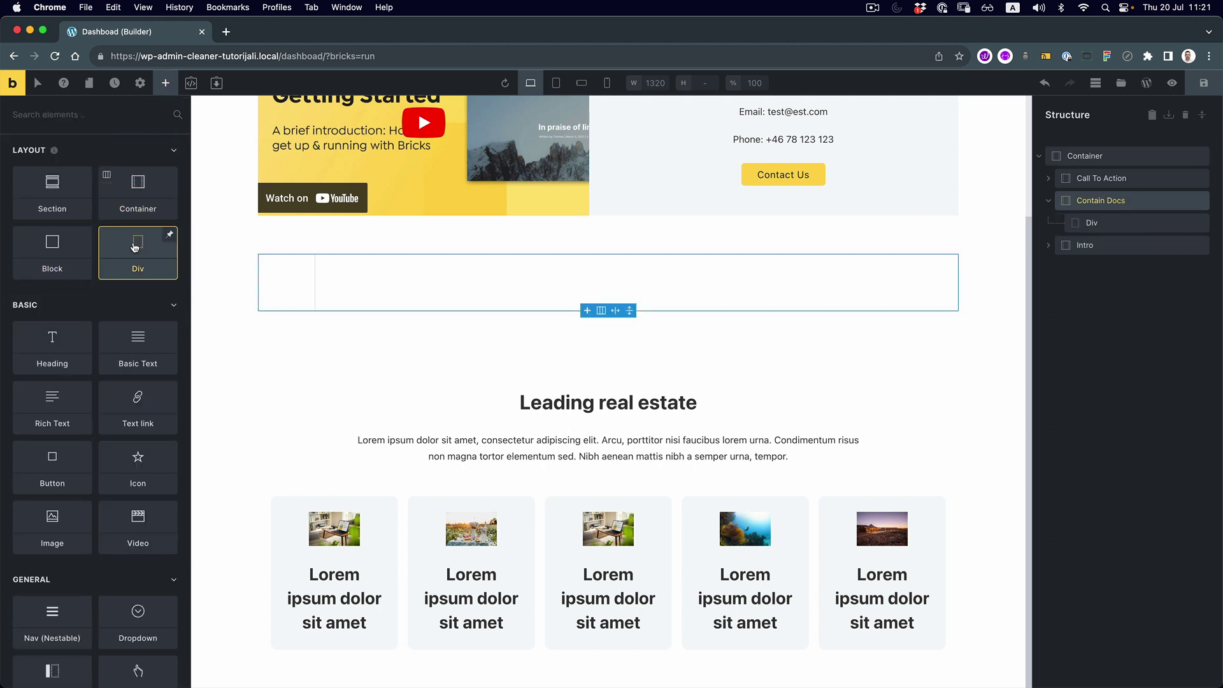
left_click(279, 270)
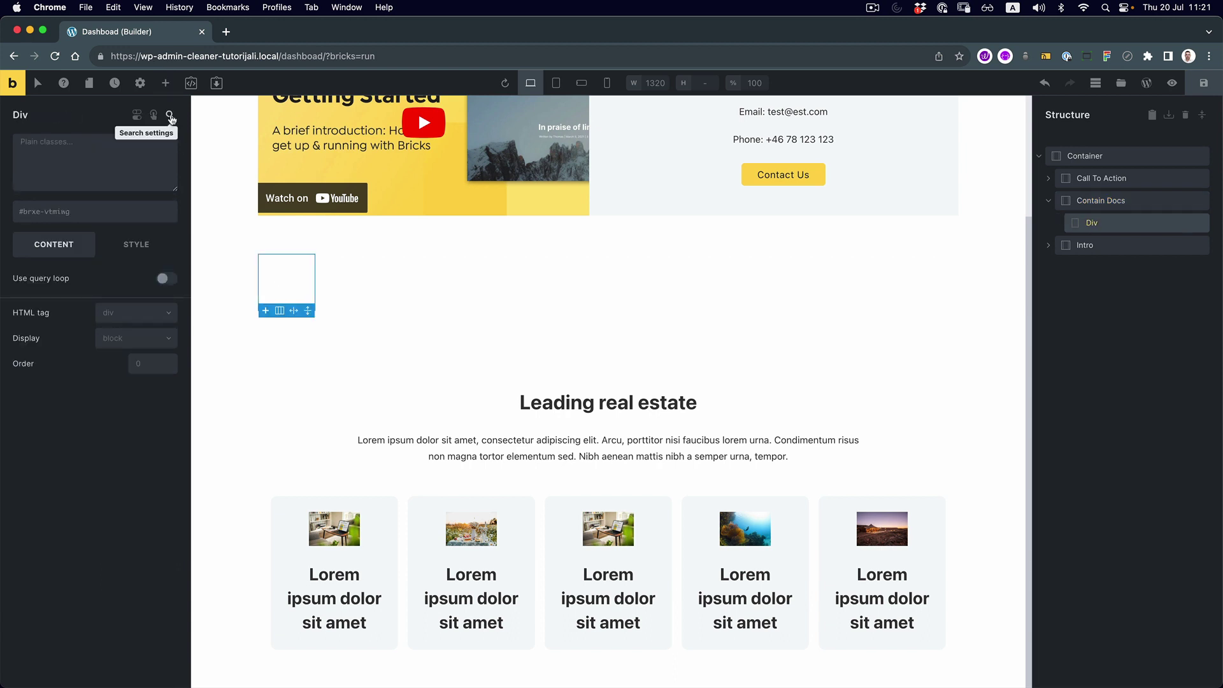
left_click(165, 84)
left_click(53, 345)
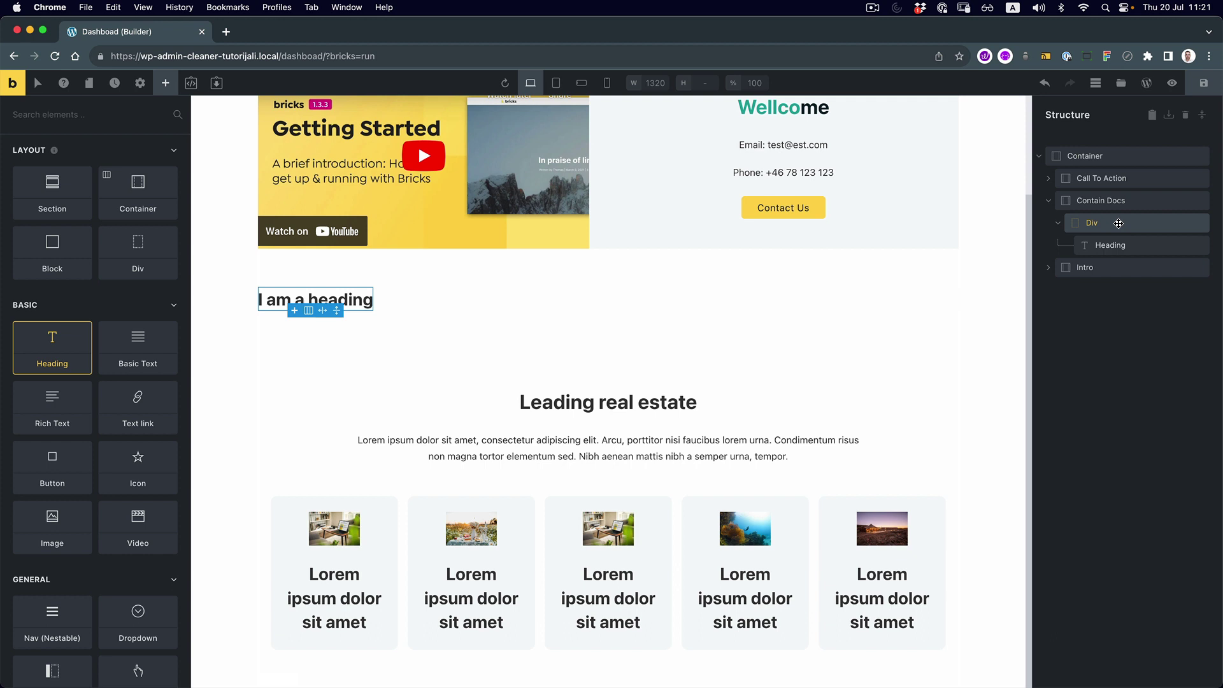
- Turn on the Div's query loop, querying Posts of the Docs post type
left_click(1057, 222)
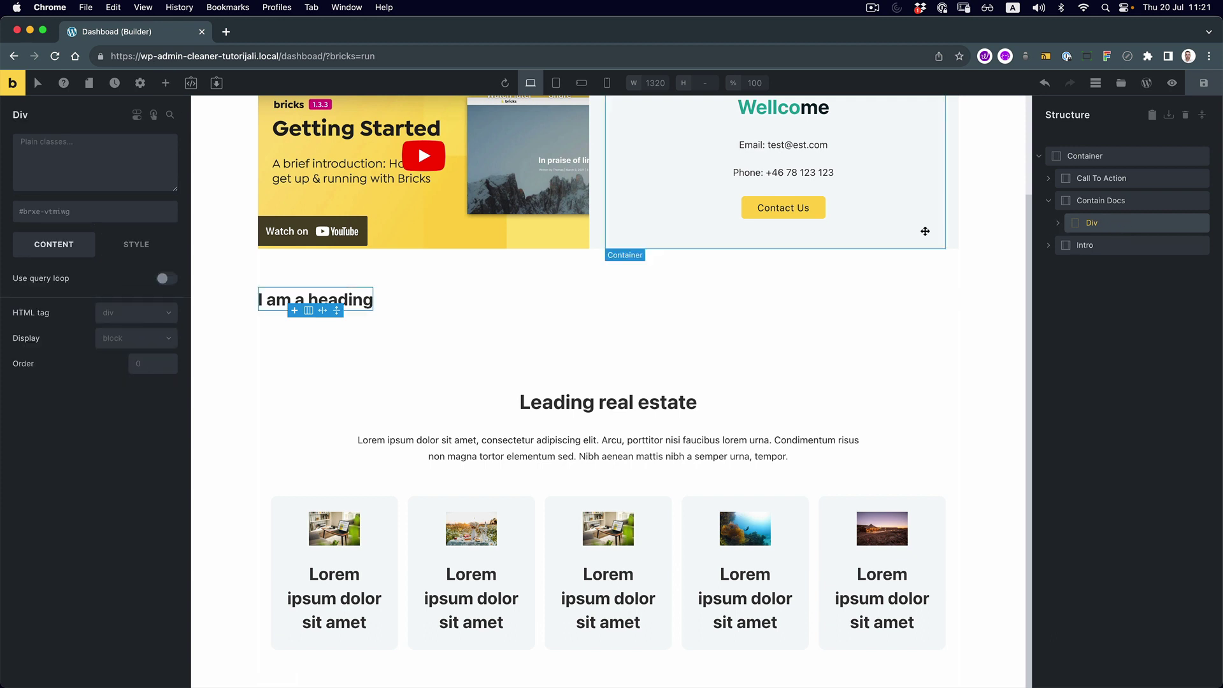
left_click(168, 280)
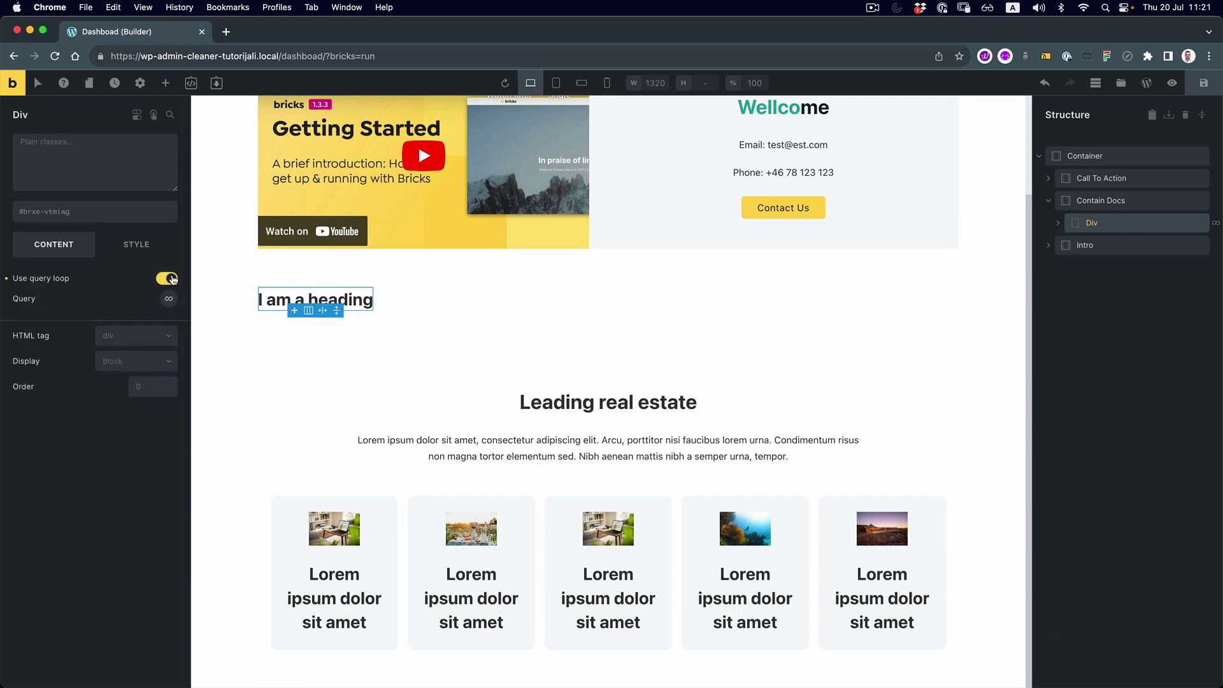
left_click(168, 298)
left_click(134, 364)
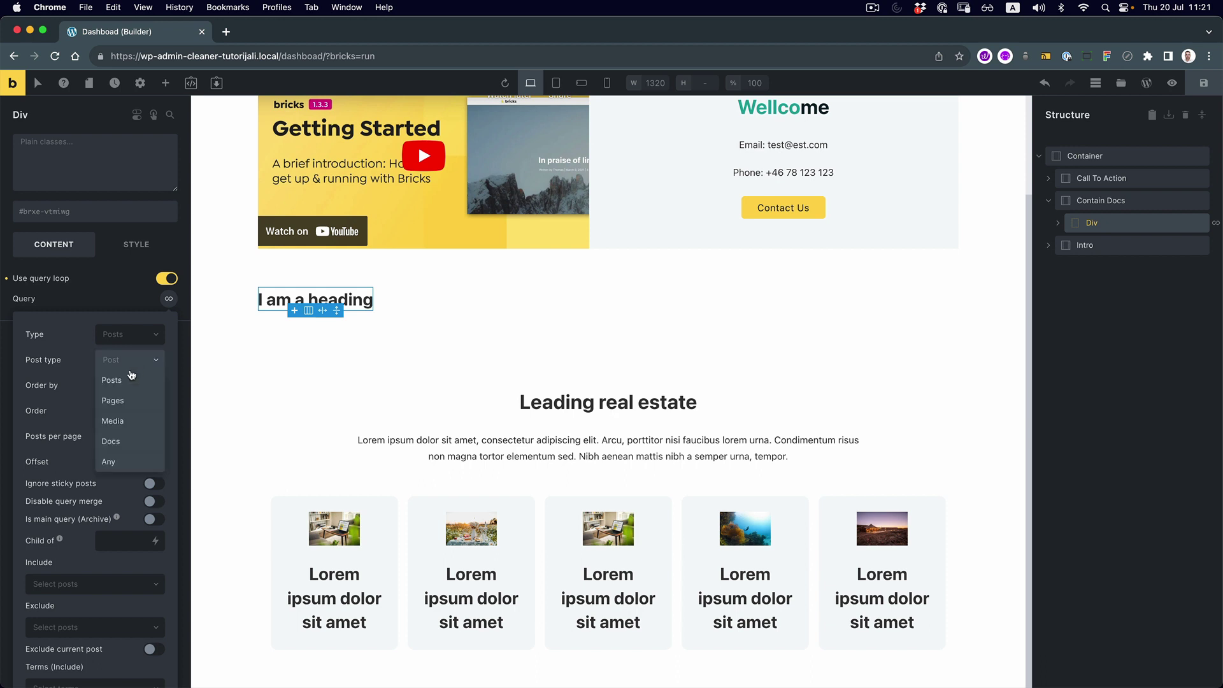
left_click(127, 441)
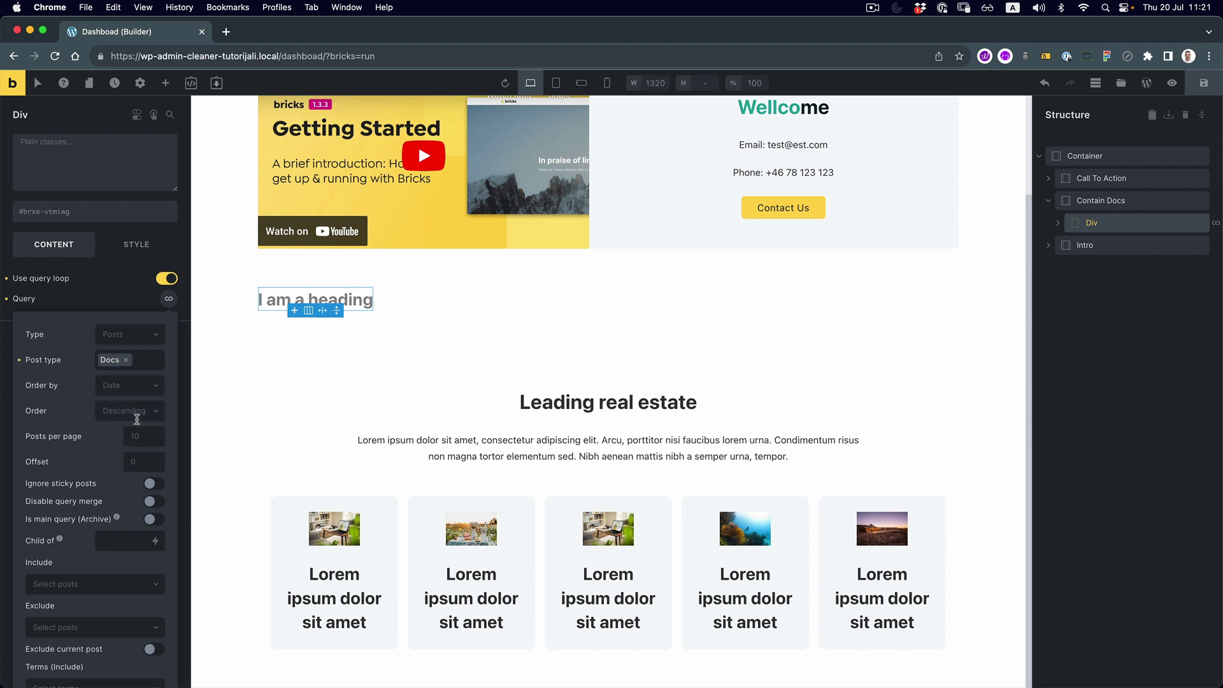
left_click(131, 336)
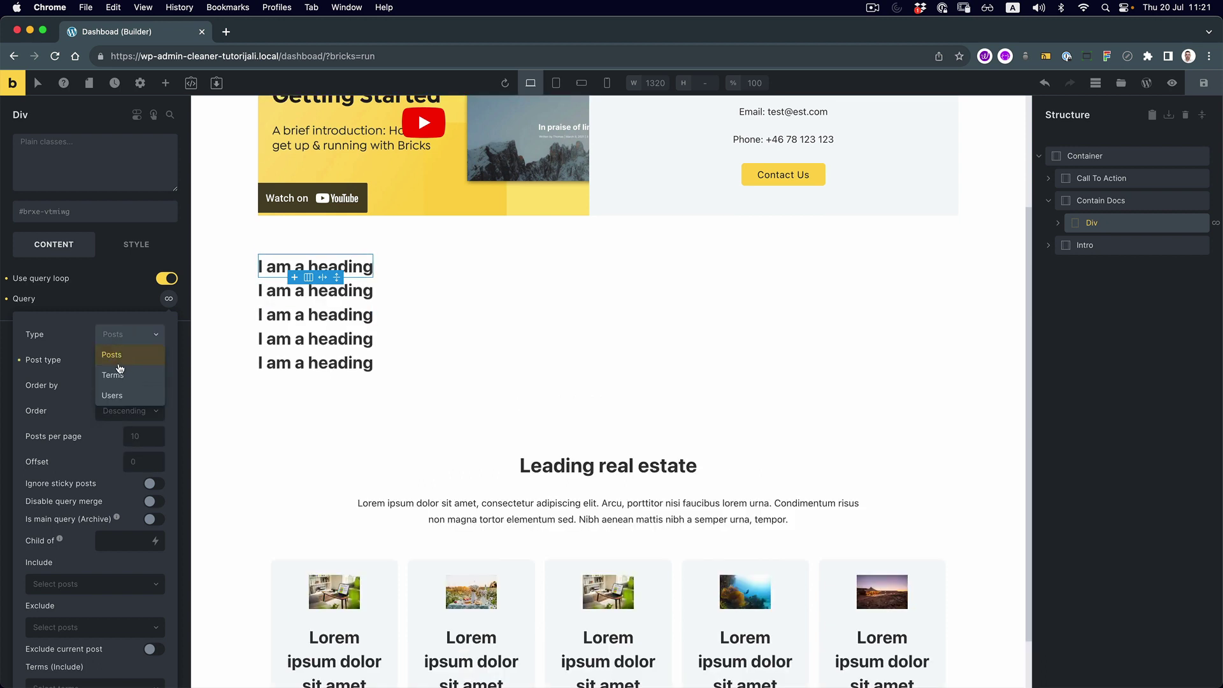
left_click(115, 355)
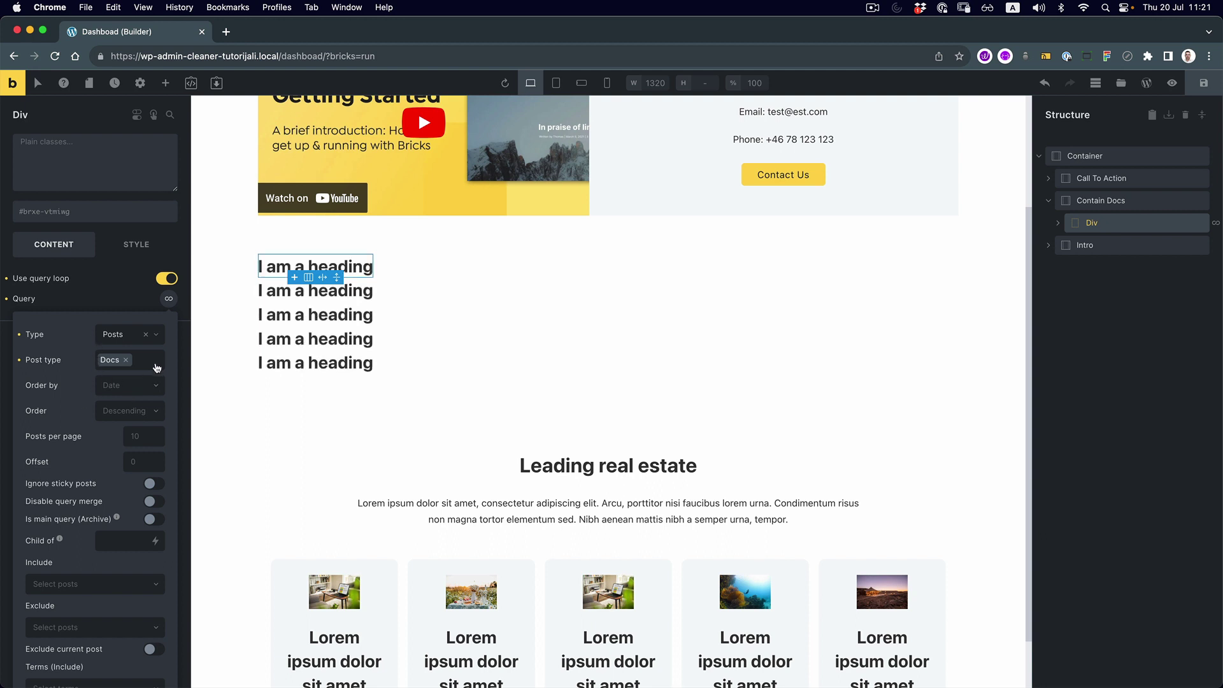
left_click(1131, 375)
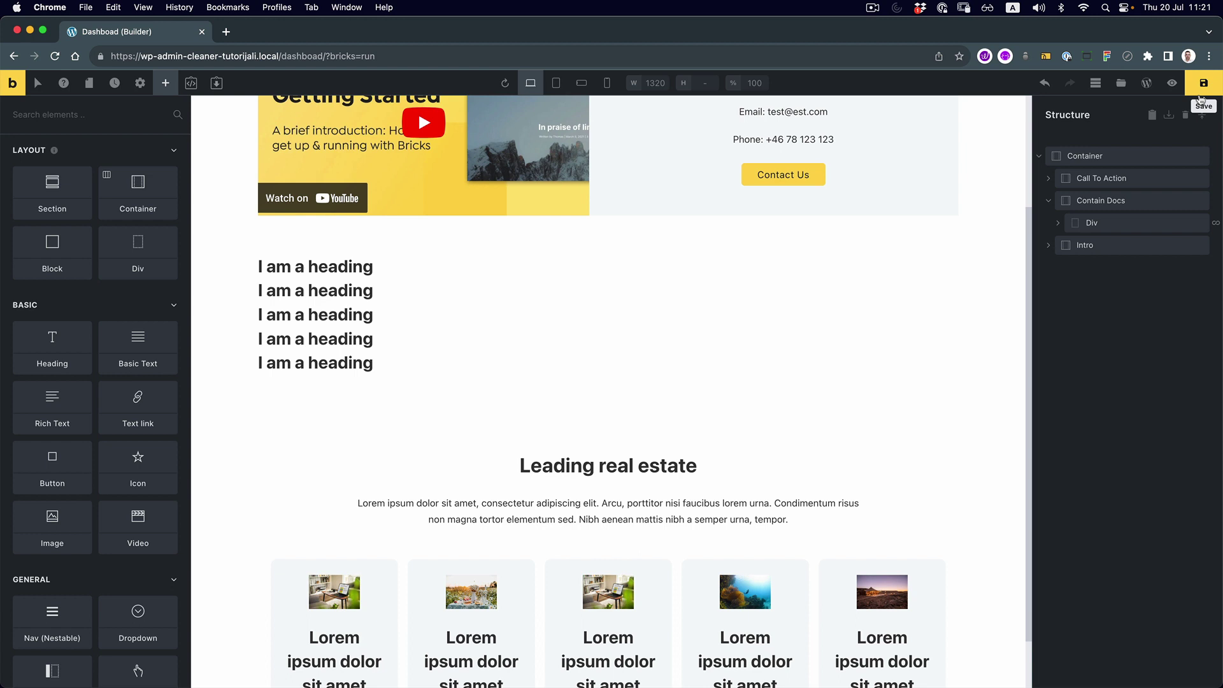
- Give the looping Div the light grey-blue #f5f9fa background colour
left_click(1115, 227)
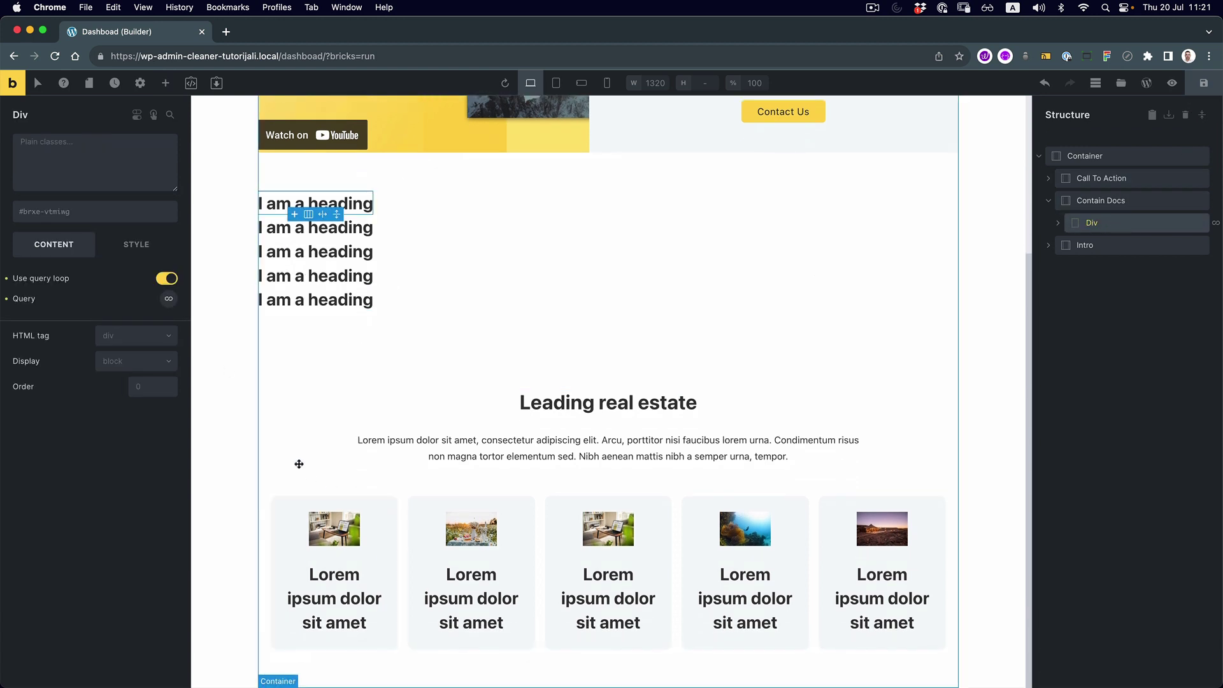
left_click(135, 246)
left_click(168, 378)
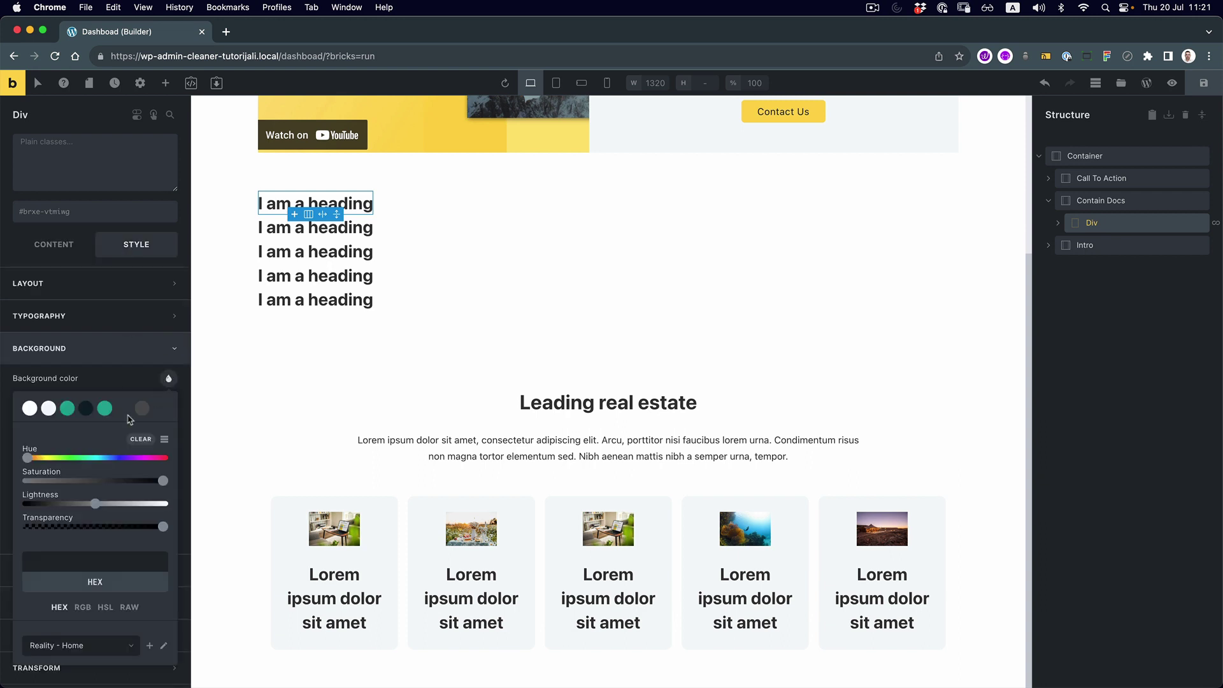
left_click(50, 408)
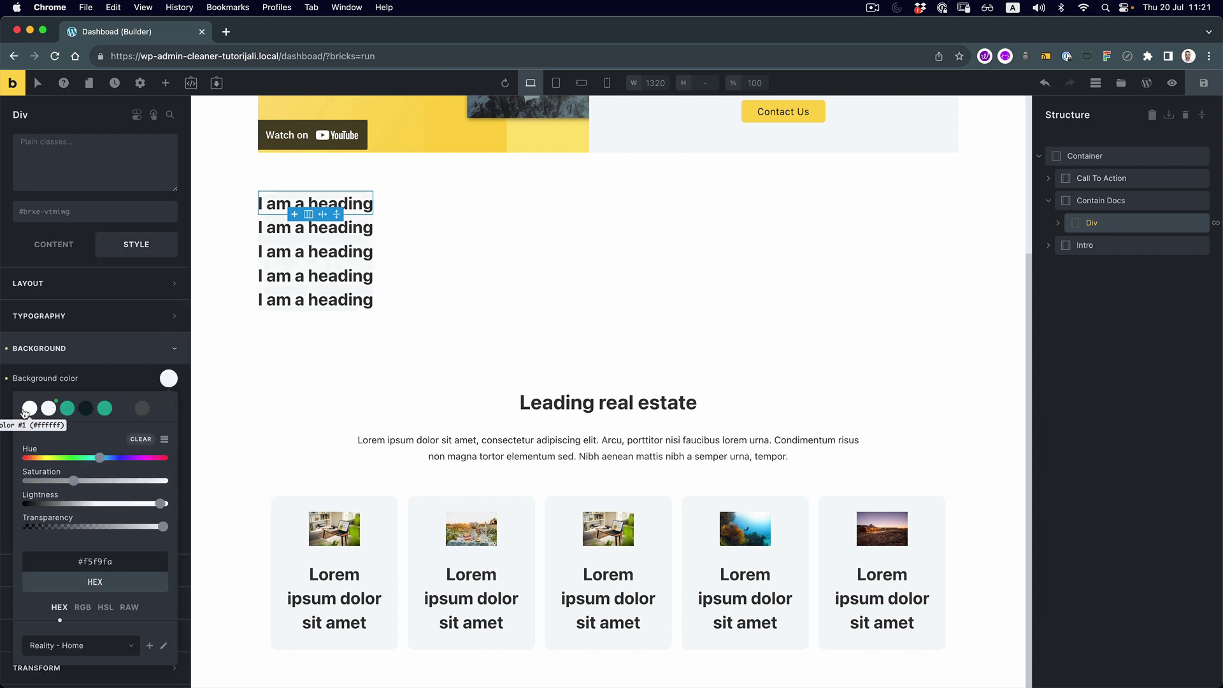
left_click(30, 408)
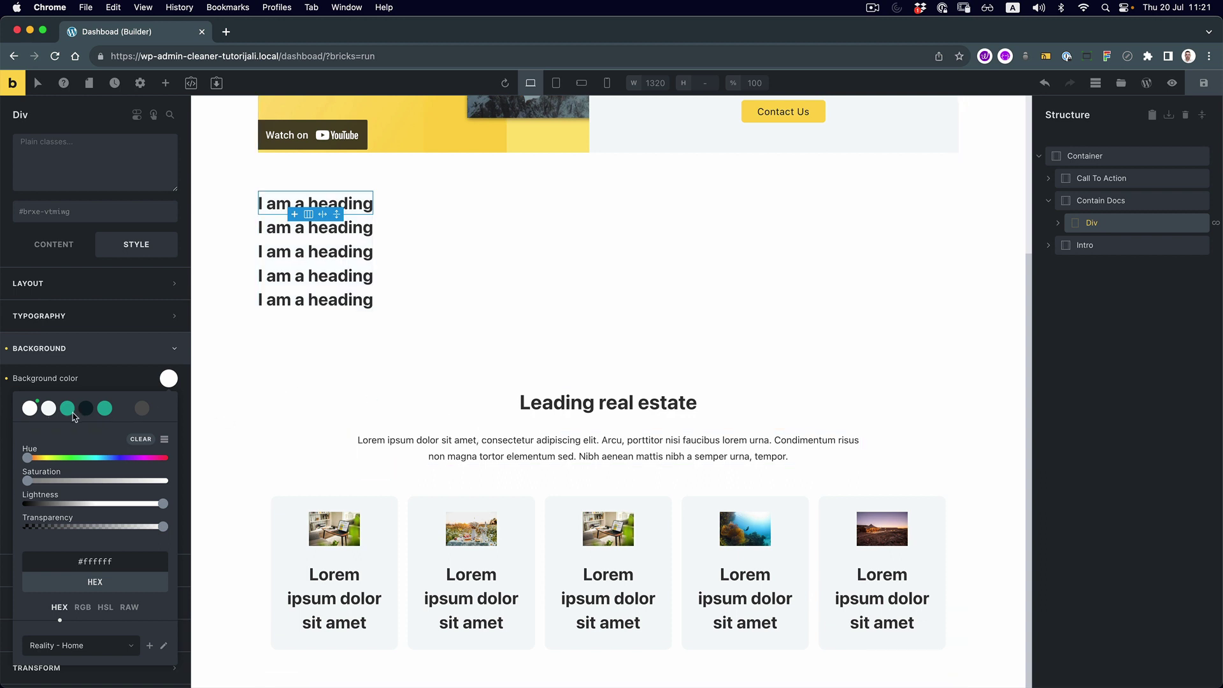
left_click(49, 409)
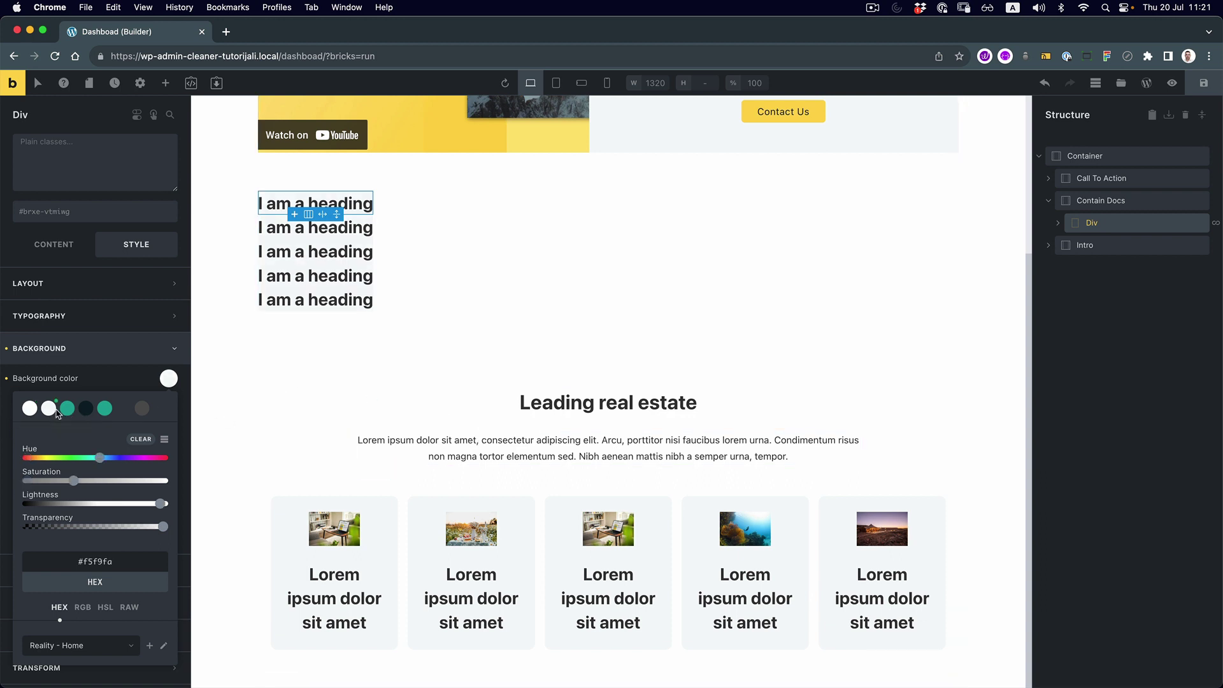
- Set the Div's width to 100%
left_click(107, 278)
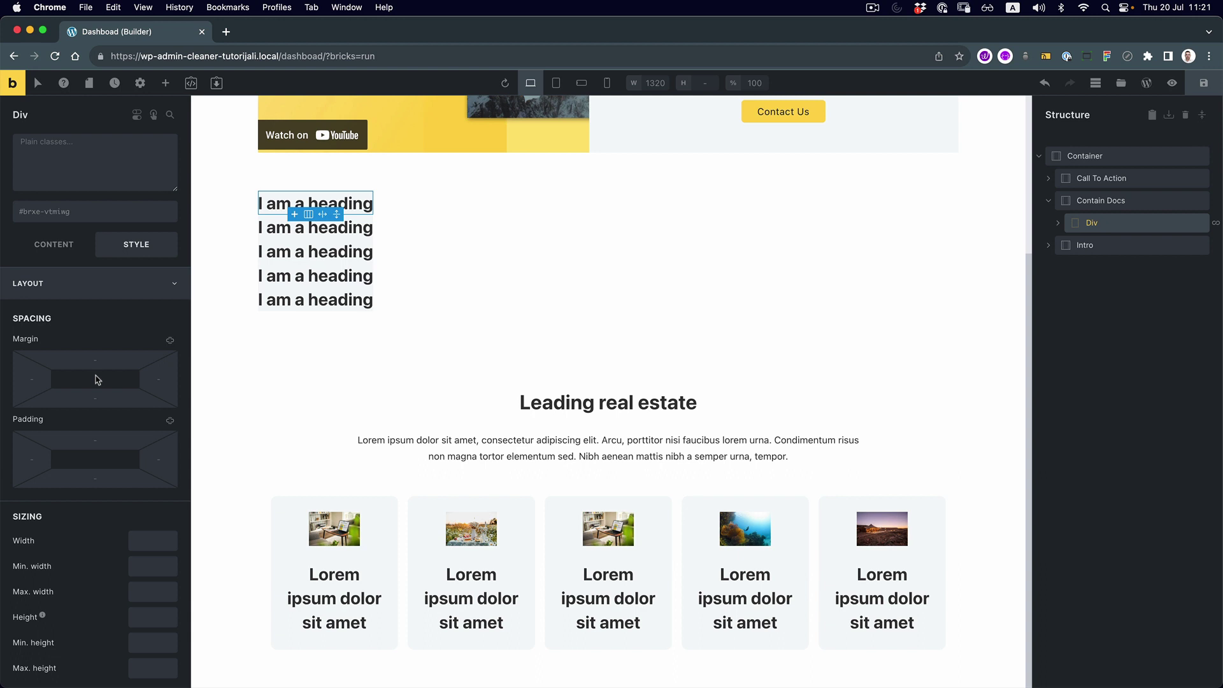
scroll(96, 380, "down", 3)
left_click(146, 392)
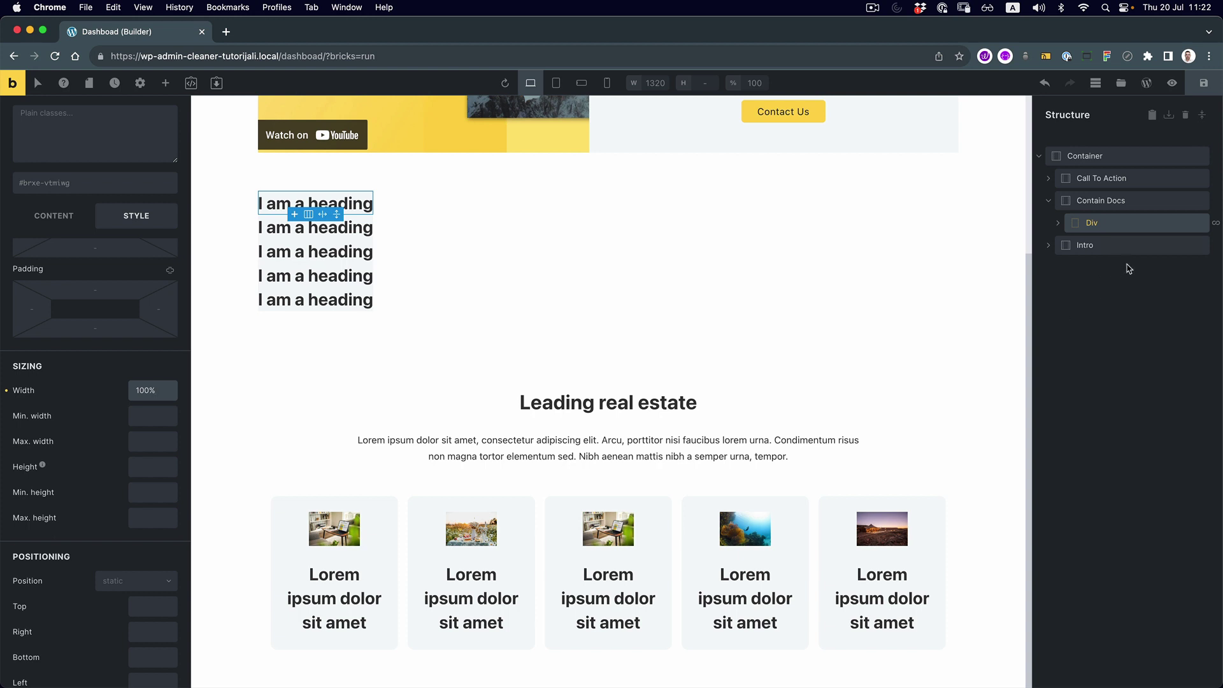
left_click(1127, 206)
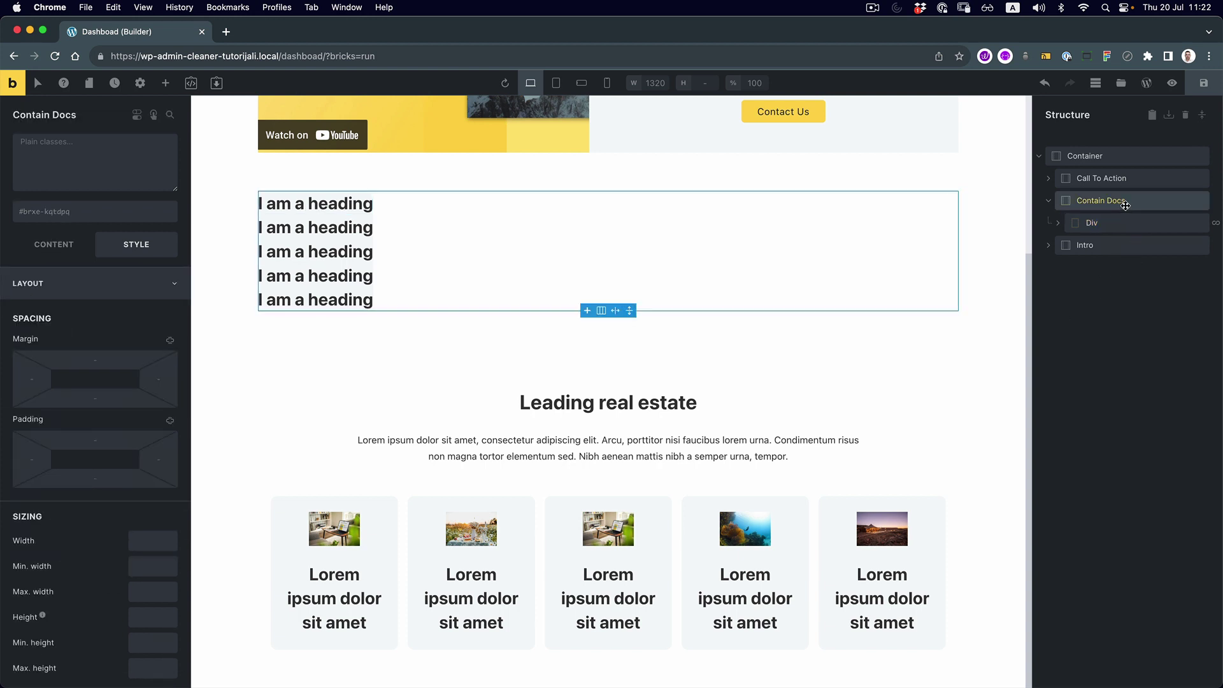
- Set Contain Docs to grid display with a 1rem gap
left_click(60, 249)
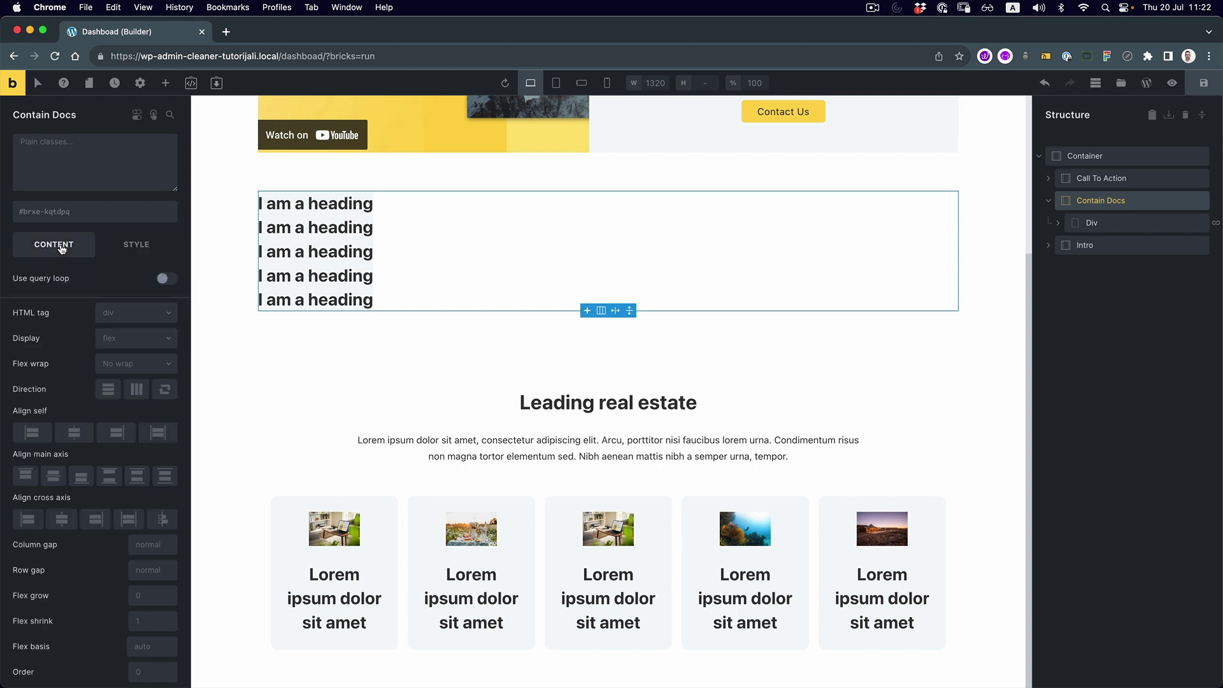
left_click(141, 314)
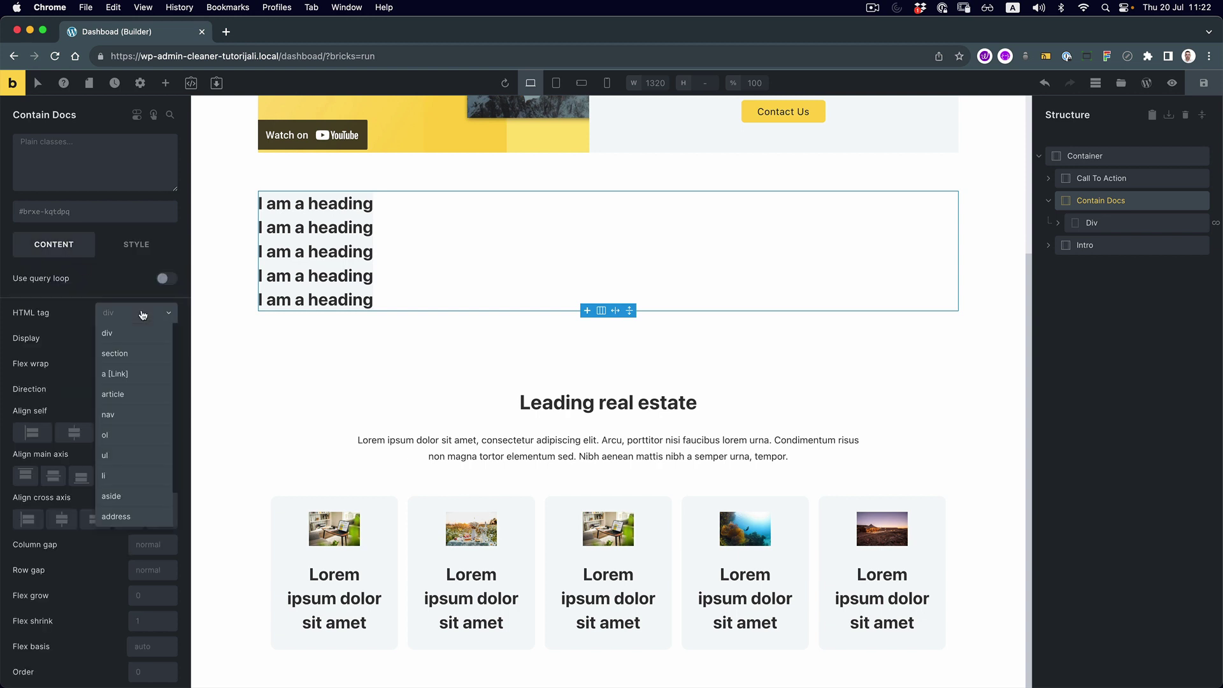
left_click(141, 314)
left_click(132, 340)
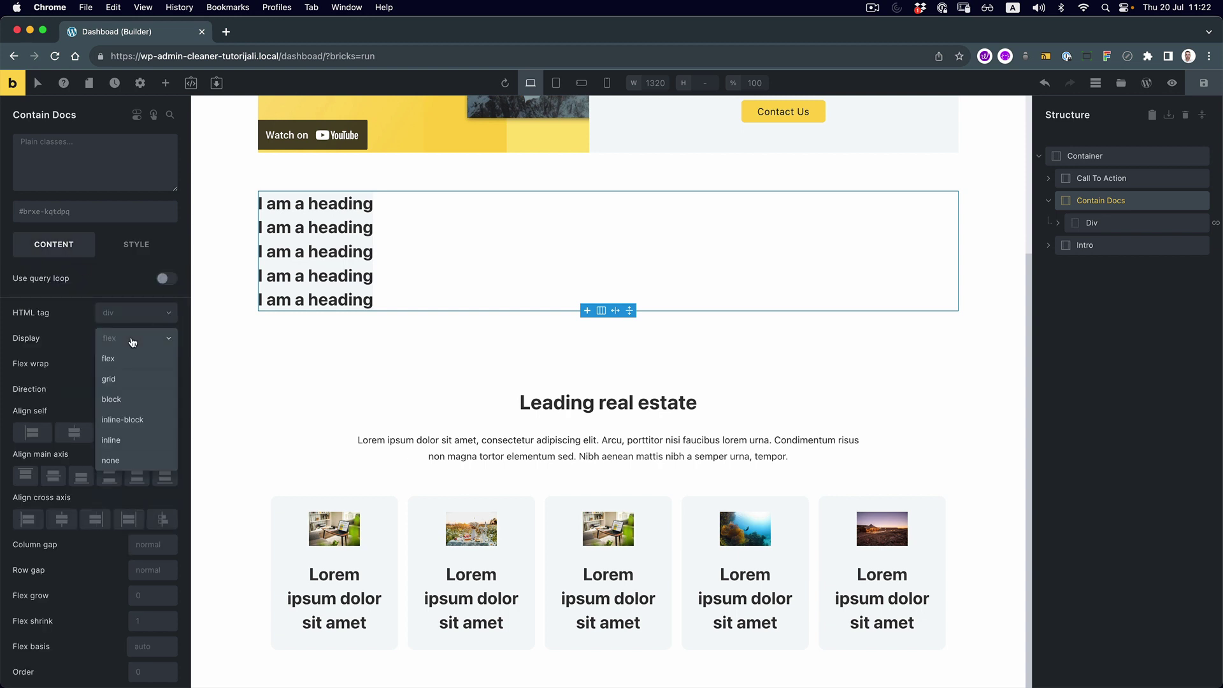
left_click(110, 379)
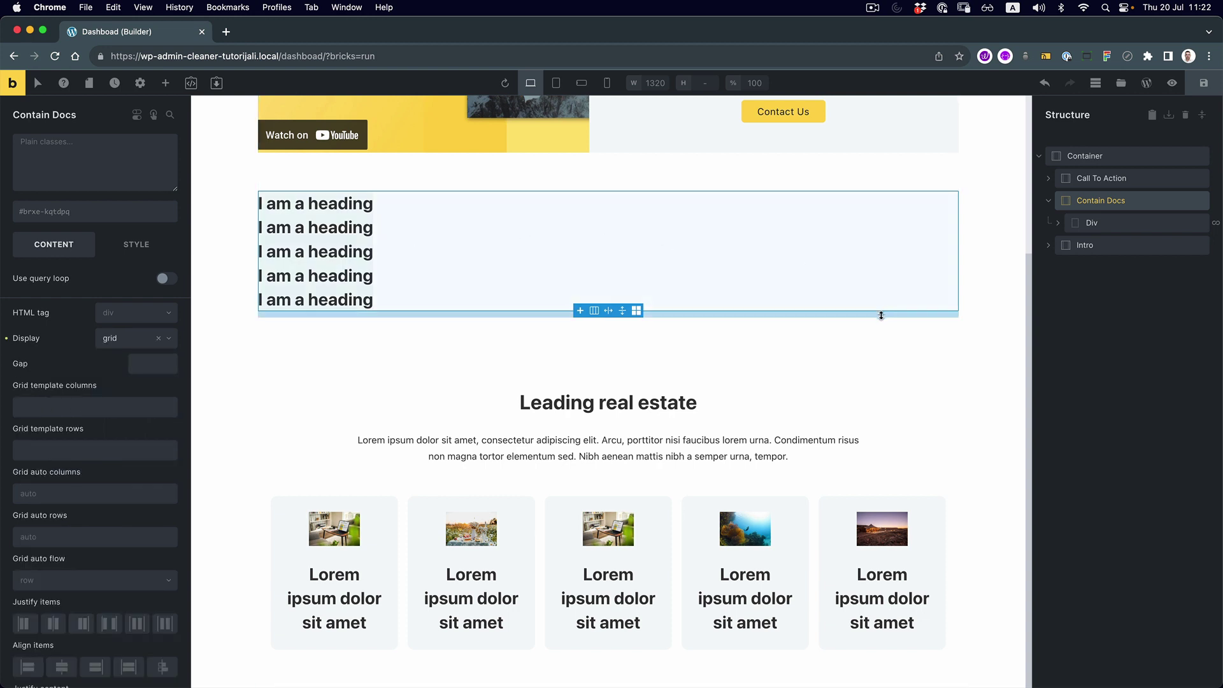
left_click(135, 369)
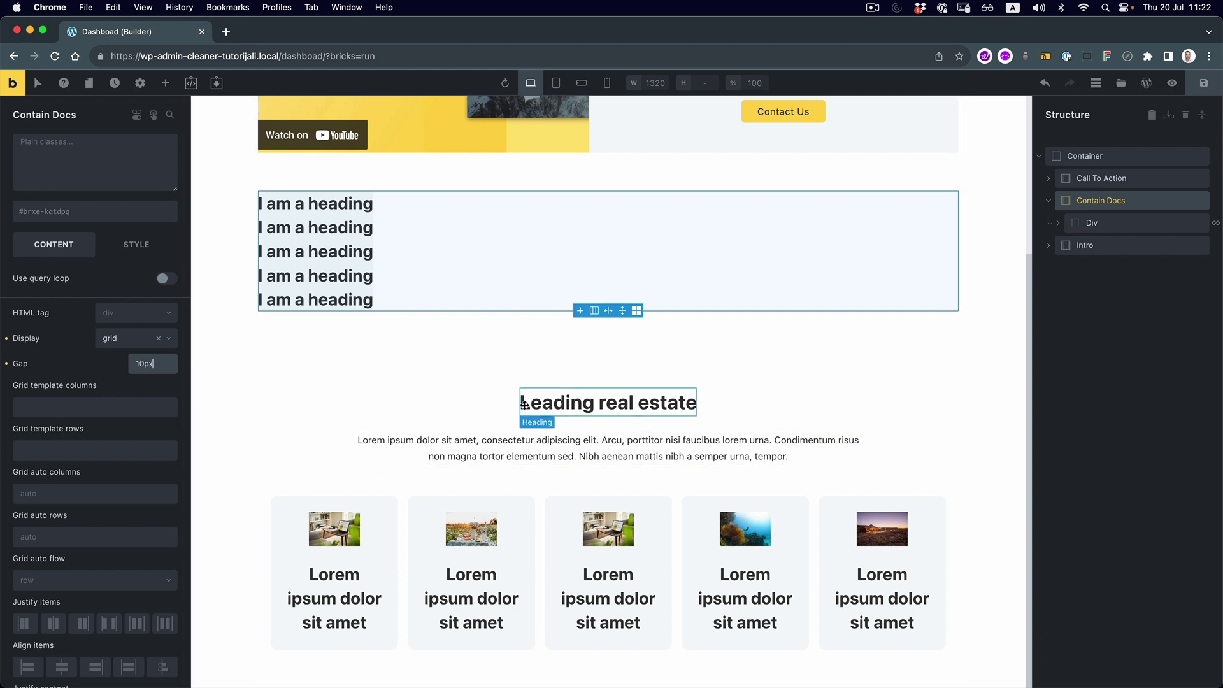
key("super+a")
type("1")
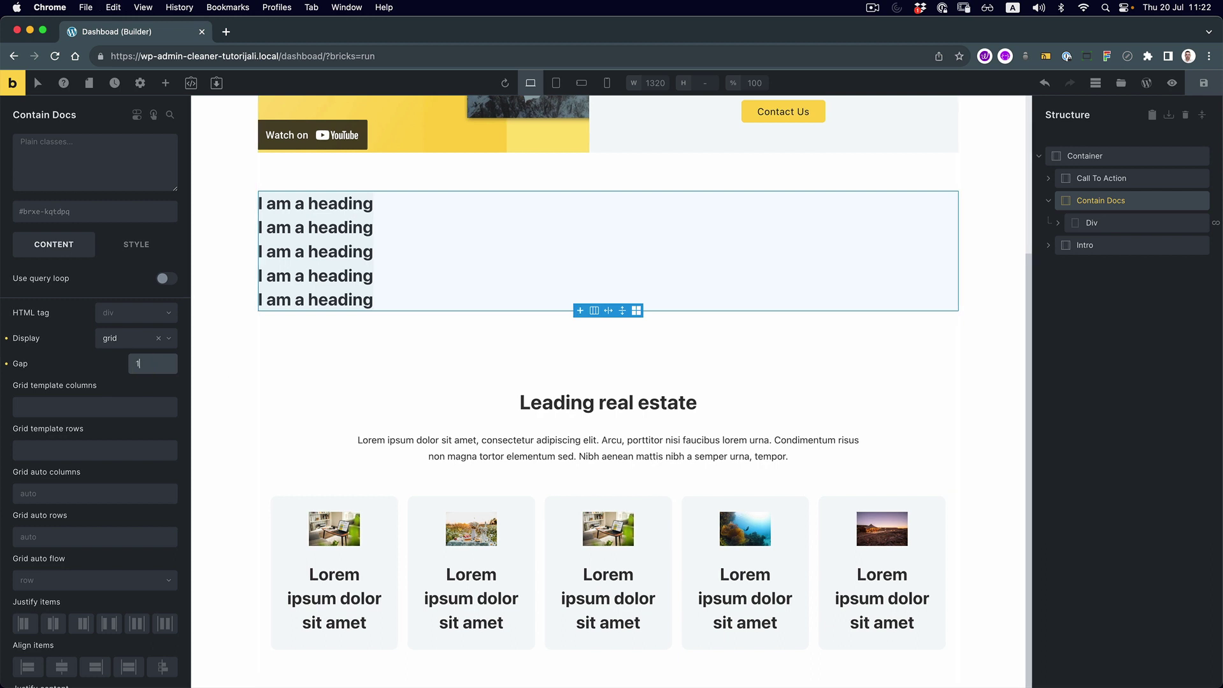
type("rem")
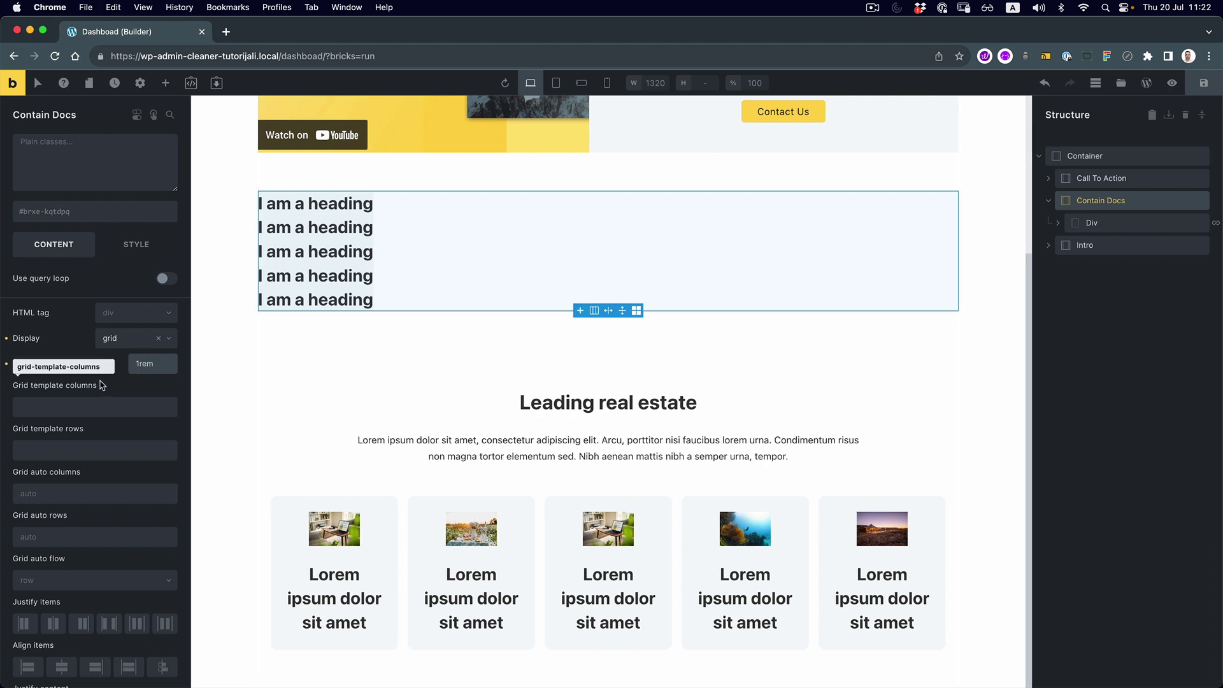
scroll(101, 385, "down", 3)
scroll(104, 392, "down", 1)
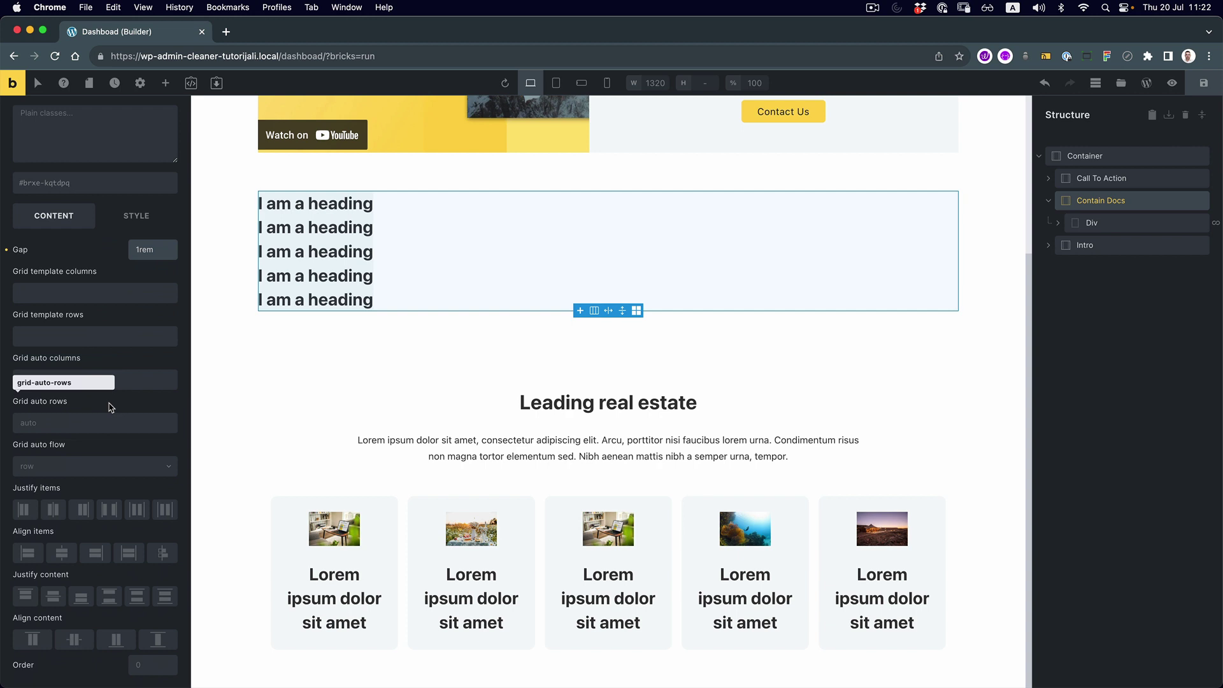
scroll(108, 406, "up", 2)
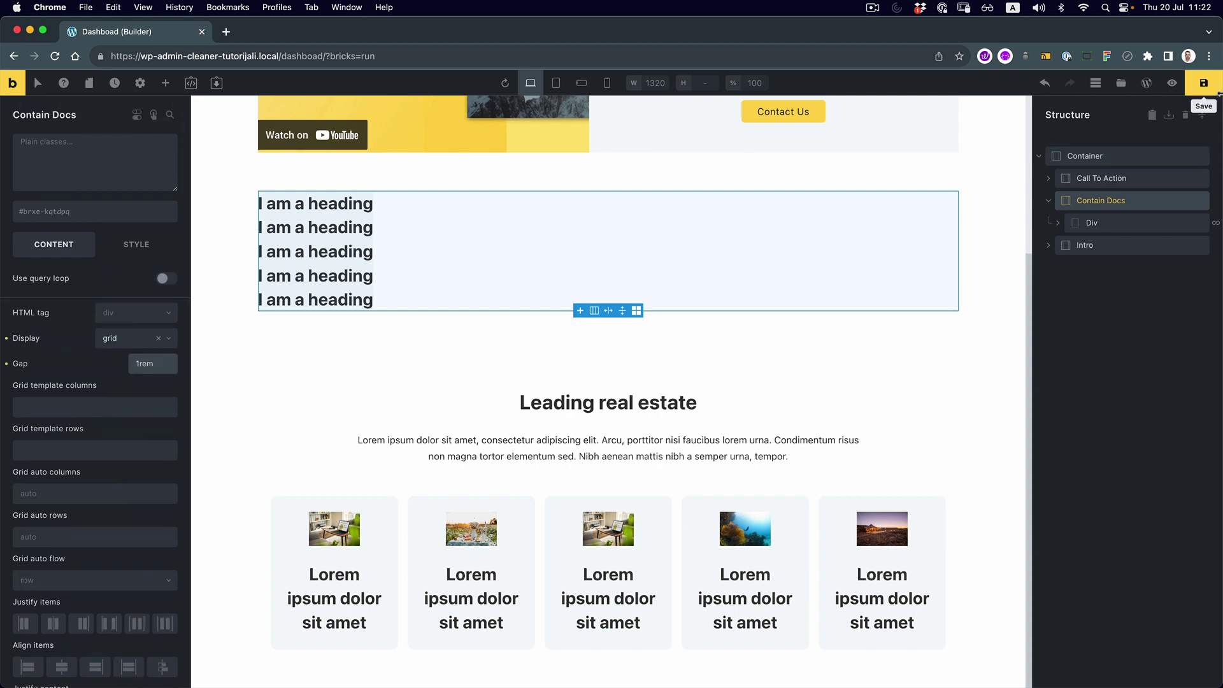
- Save the page, preview it on the frontend, and return to editing
left_click(1202, 82)
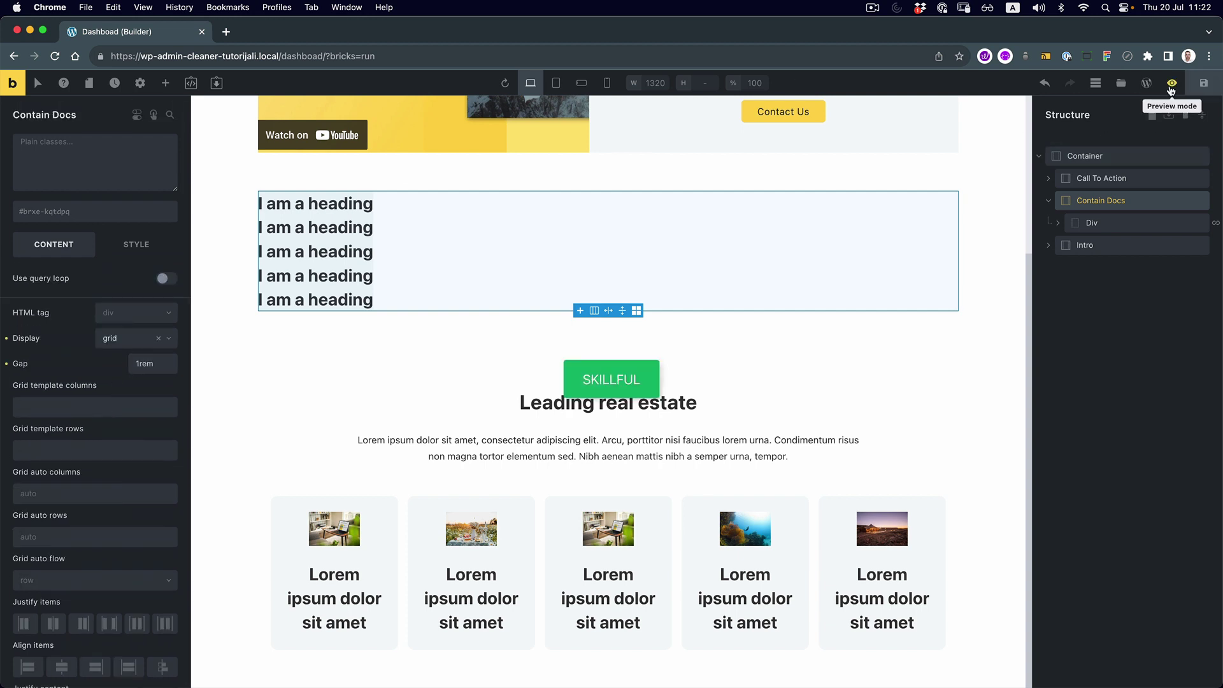
left_click(1172, 83)
left_click(1148, 82)
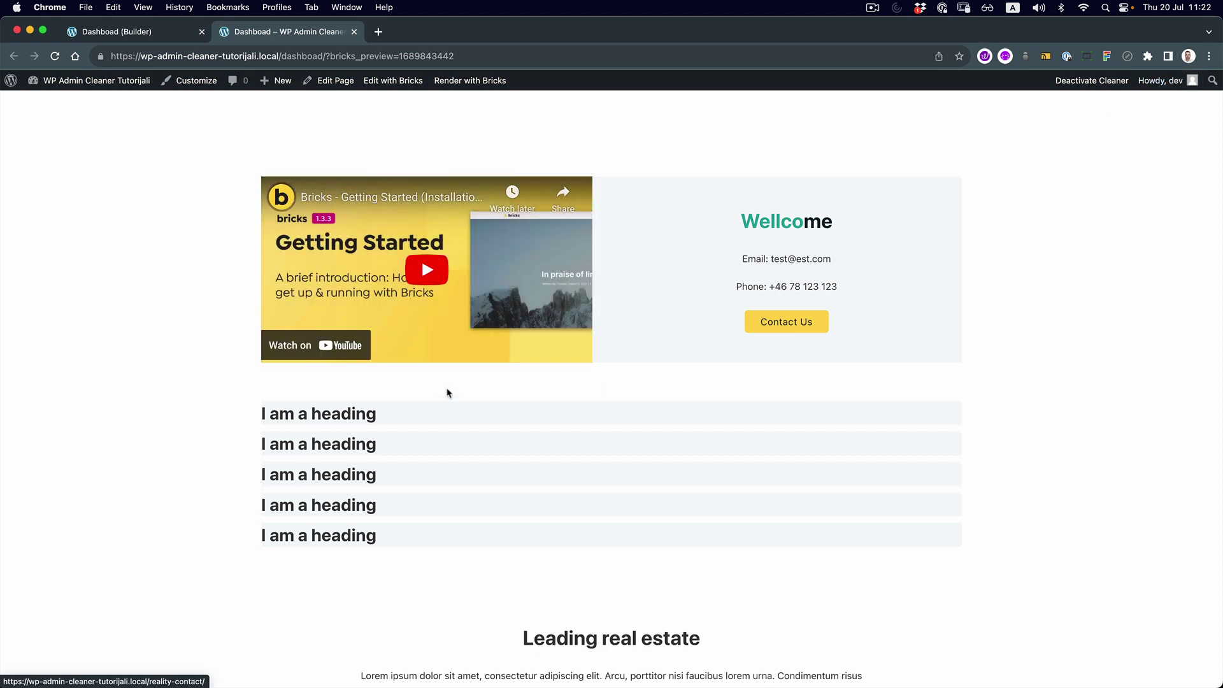
scroll(418, 398, "down", 1)
scroll(407, 403, "down", 4)
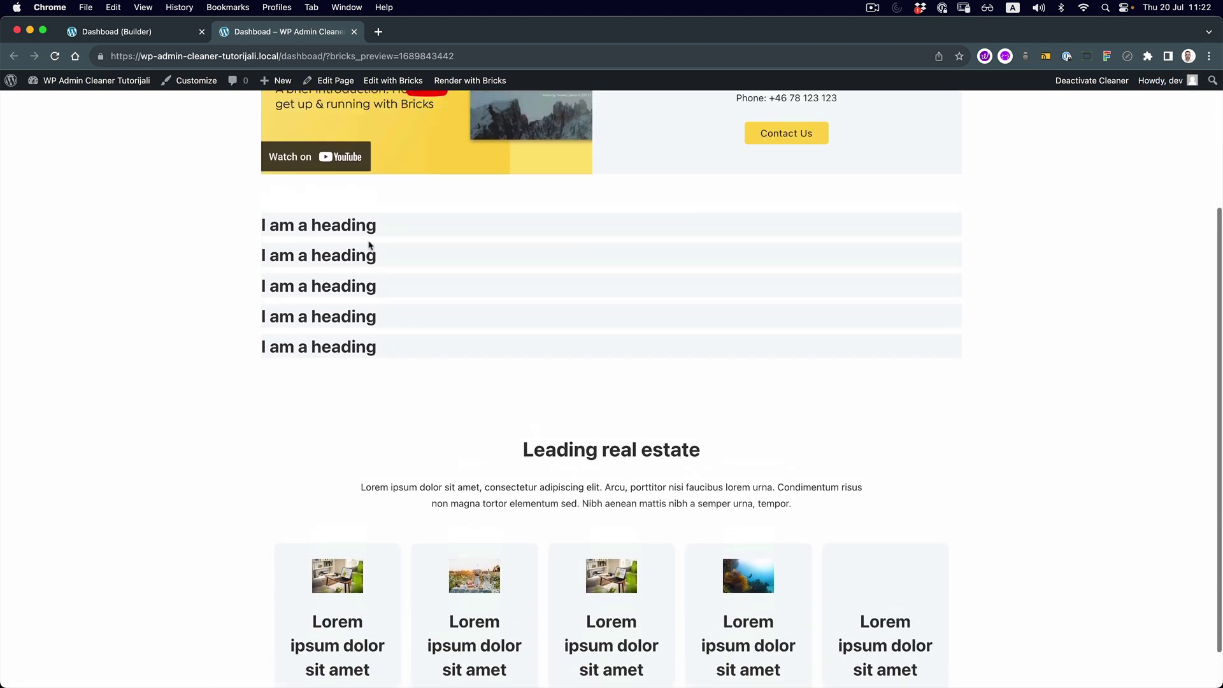
left_click(164, 34)
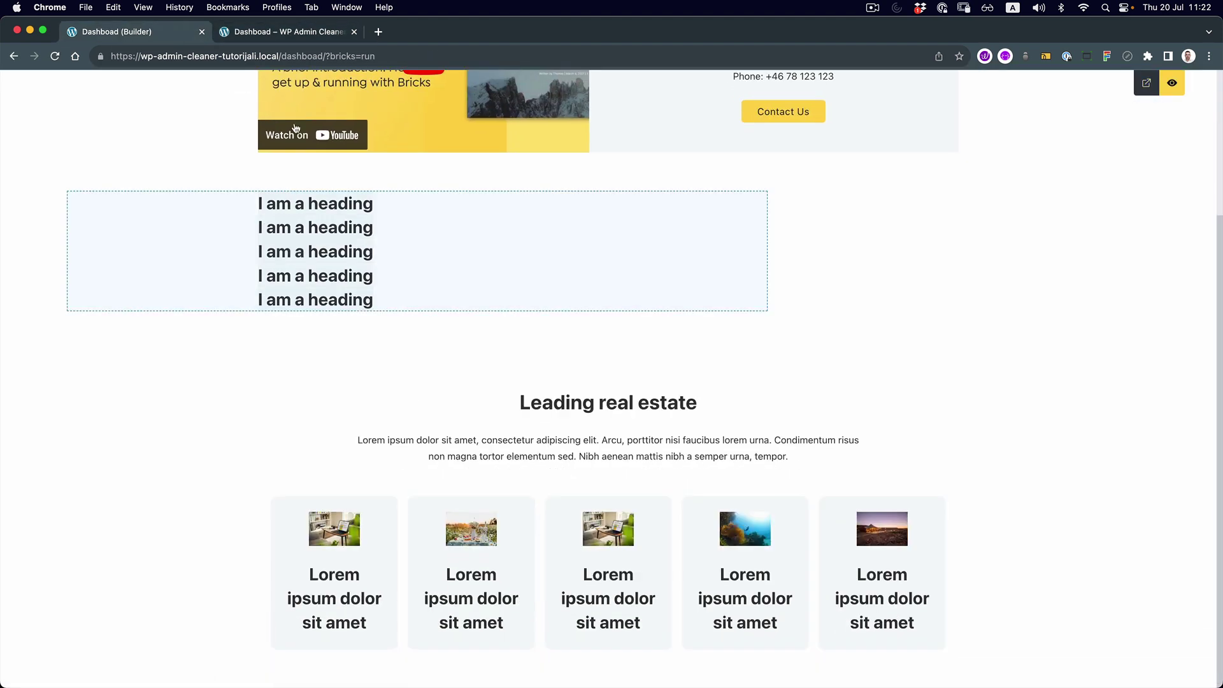
left_click(1171, 83)
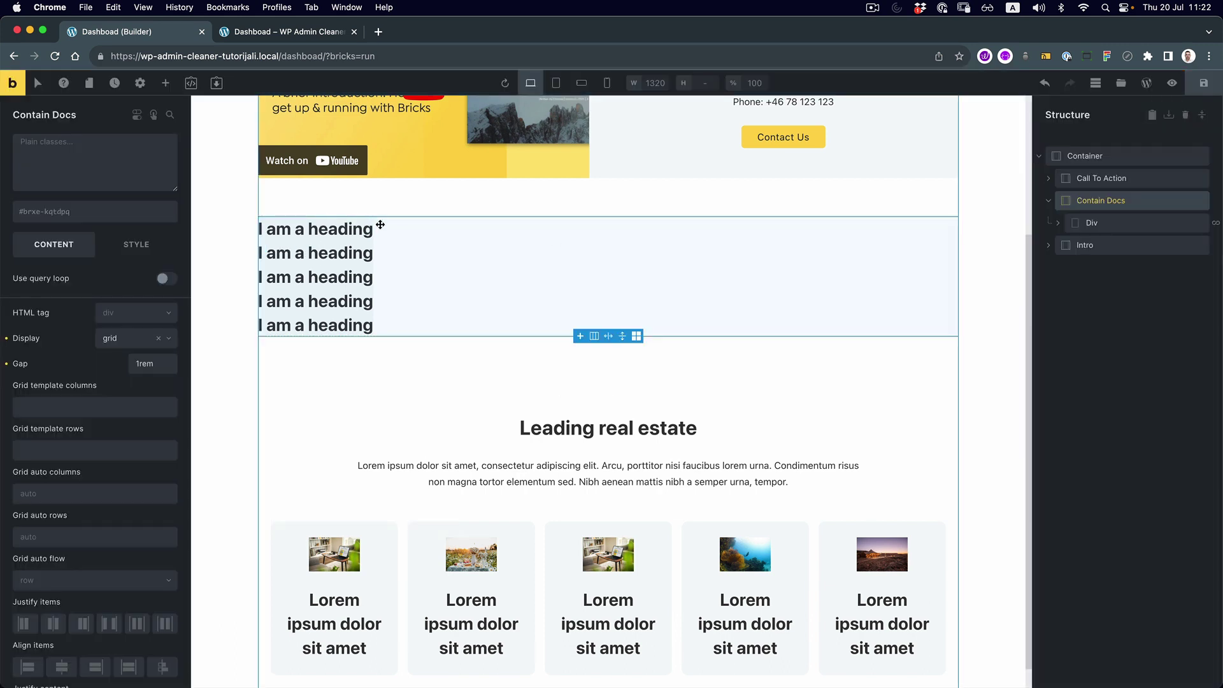
- Give the heading 10px padding on all sides with opposite sides linked
left_click(356, 230)
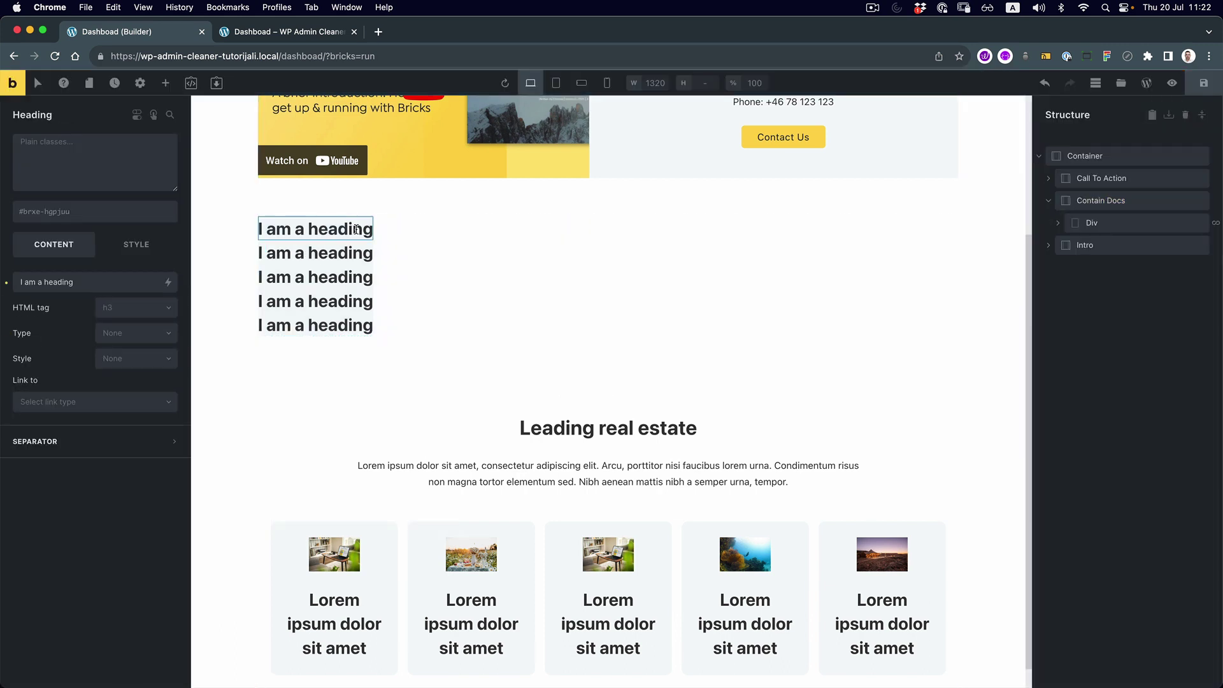
left_click(1060, 225)
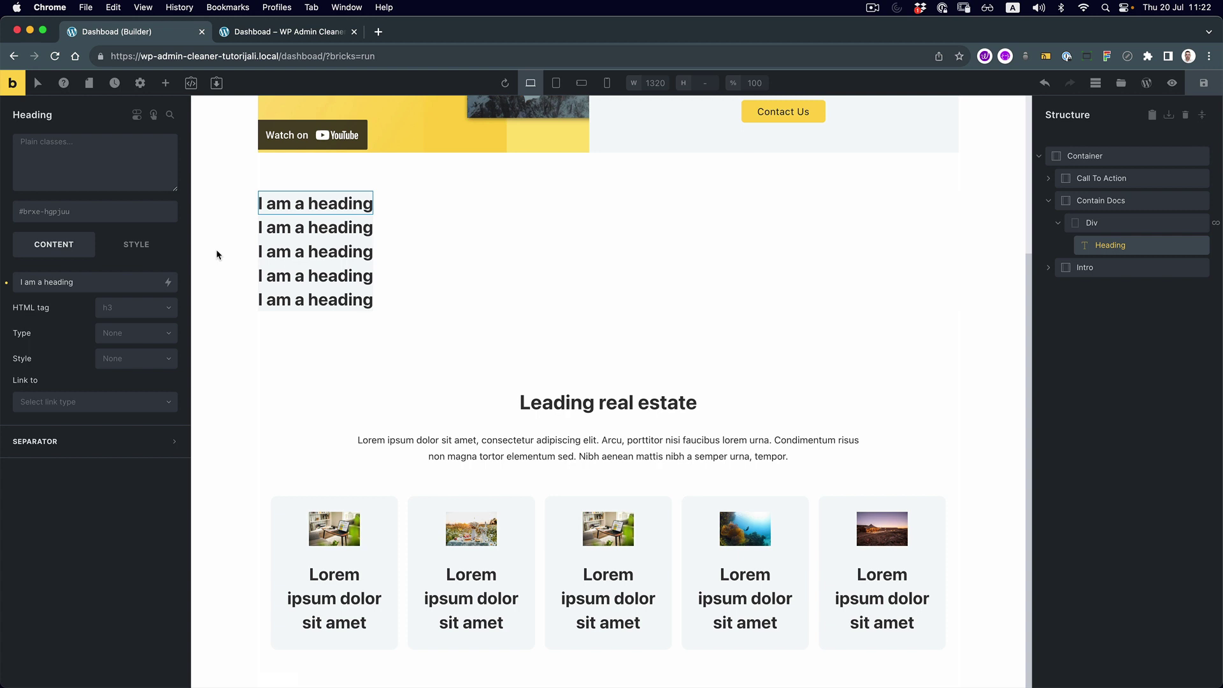
left_click(136, 246)
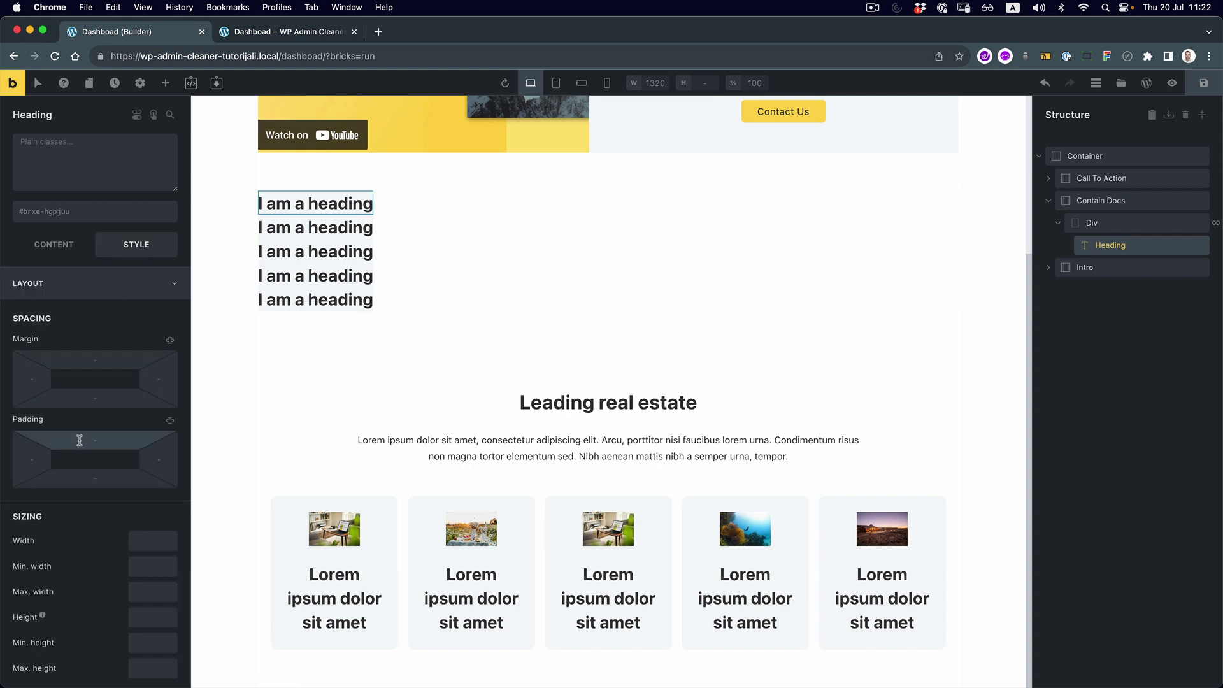
type("10")
key("Tab")
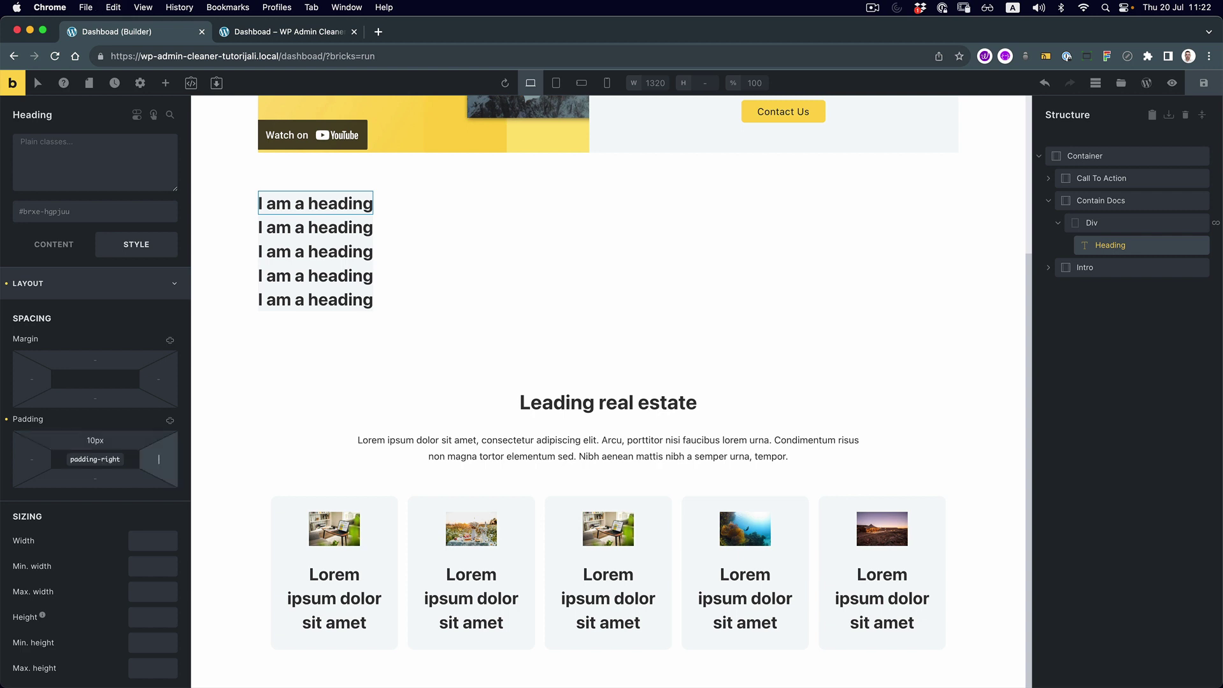
type("10px")
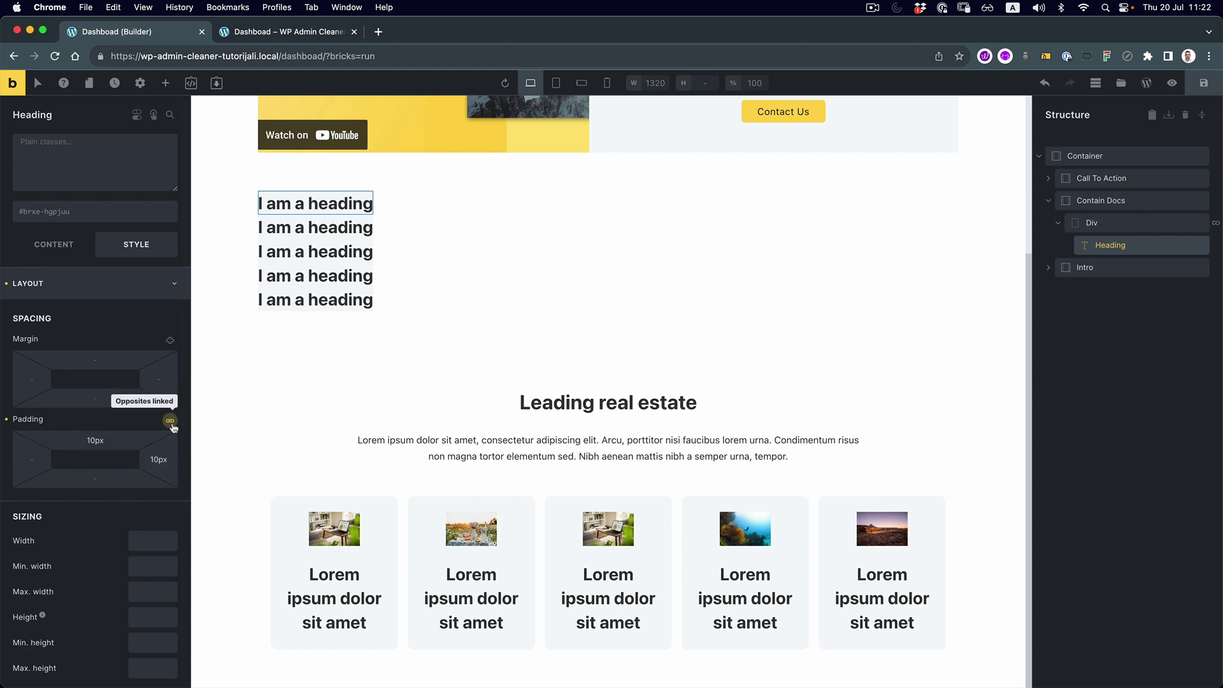
left_click(170, 421)
left_click(117, 480)
type("10px")
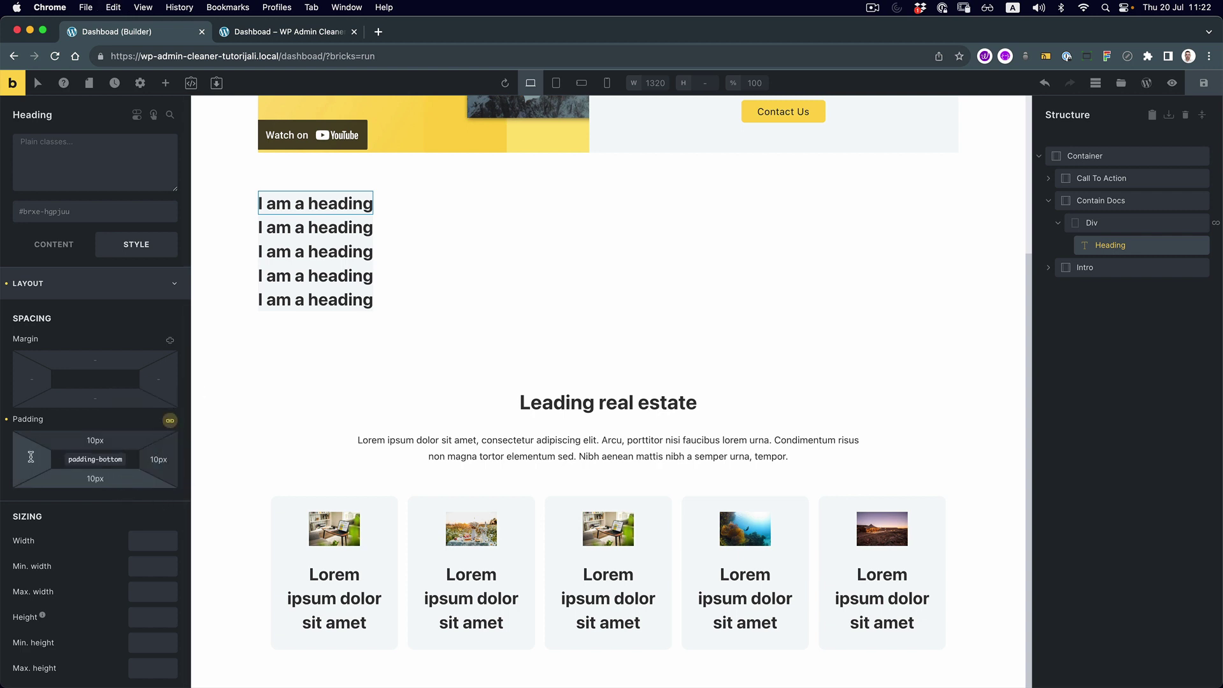
key("Tab")
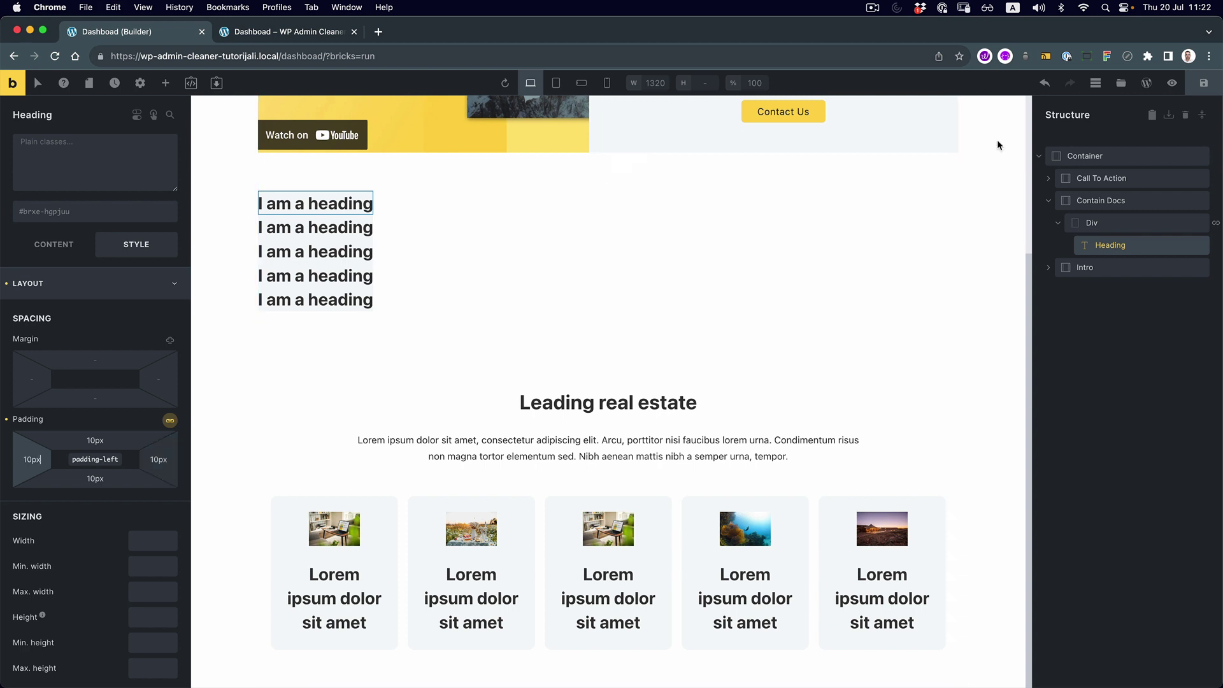
- Save, check the padded headings in the preview, then select the Div in the builder
left_click(1203, 83)
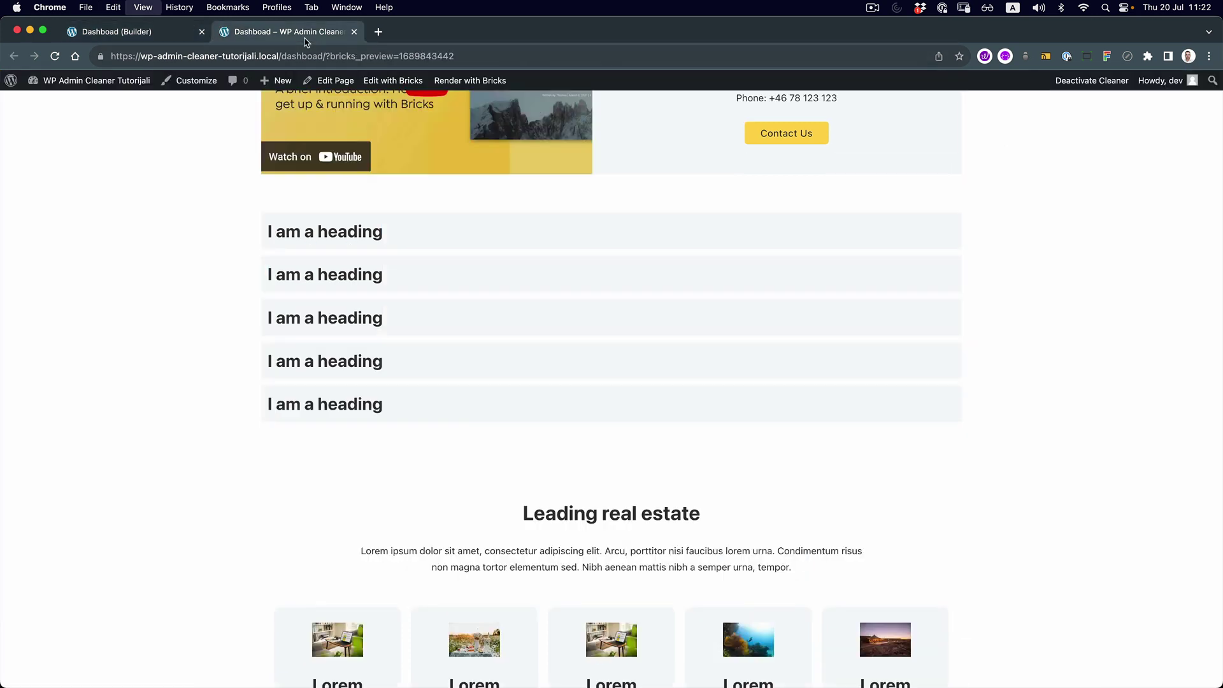
left_click(296, 31)
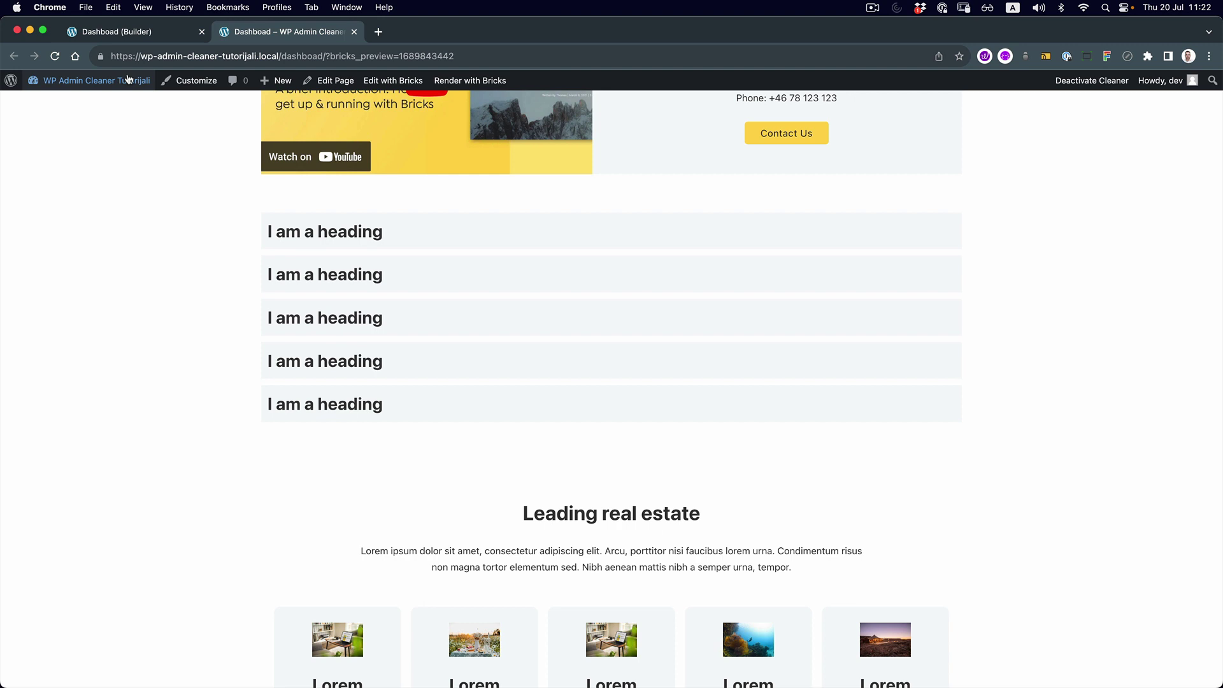
left_click(139, 35)
left_click(1088, 223)
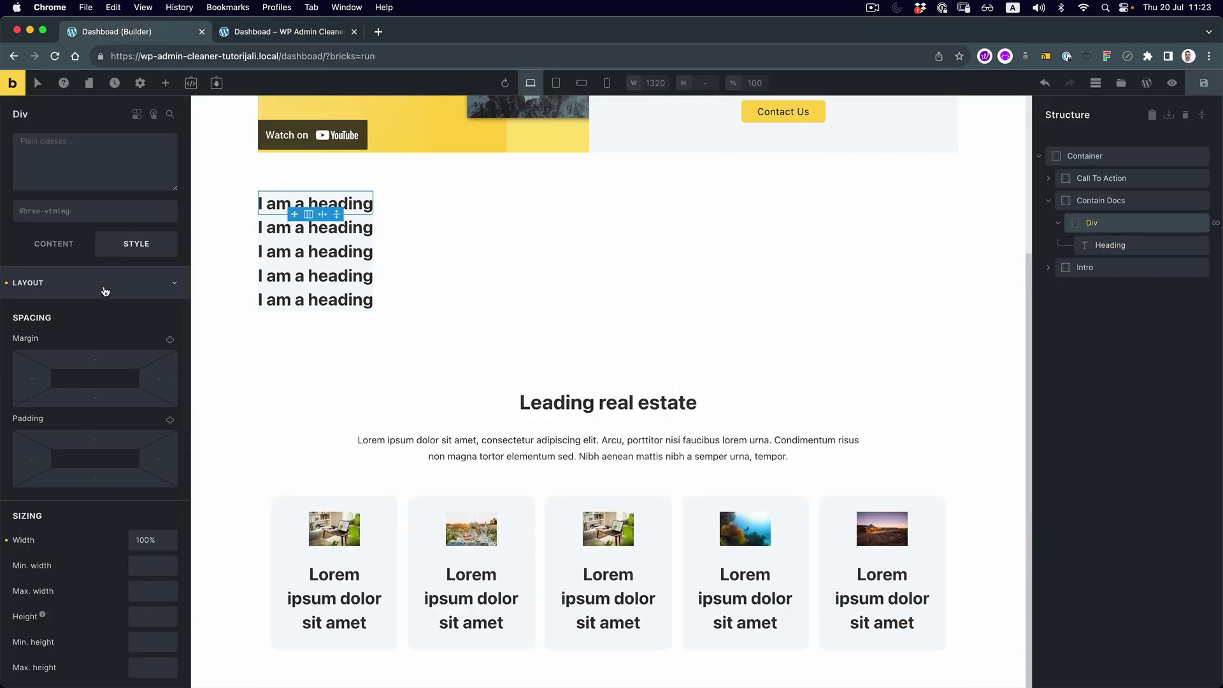
scroll(108, 289, "down", 3)
scroll(79, 289, "down", 1)
scroll(80, 289, "down", 1)
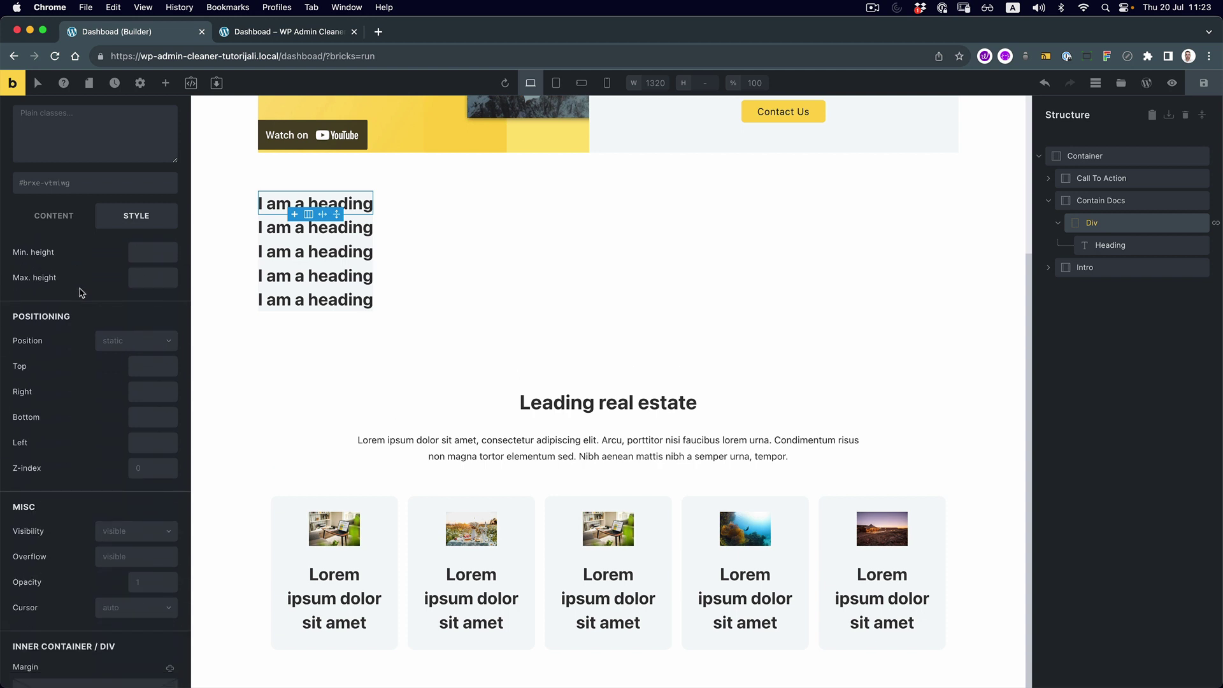
scroll(102, 335, "down", 3)
scroll(102, 335, "down", 1)
scroll(102, 336, "down", 2)
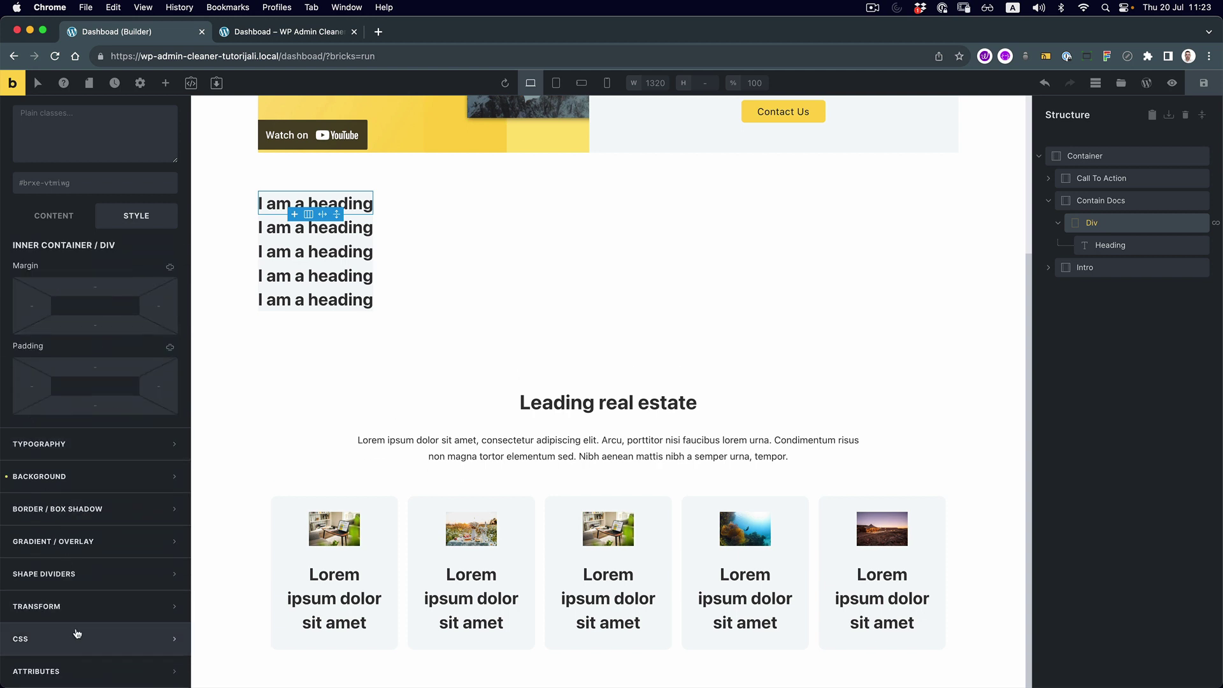
scroll(77, 633, "up", 4)
scroll(68, 218, "up", 3)
scroll(68, 219, "up", 3)
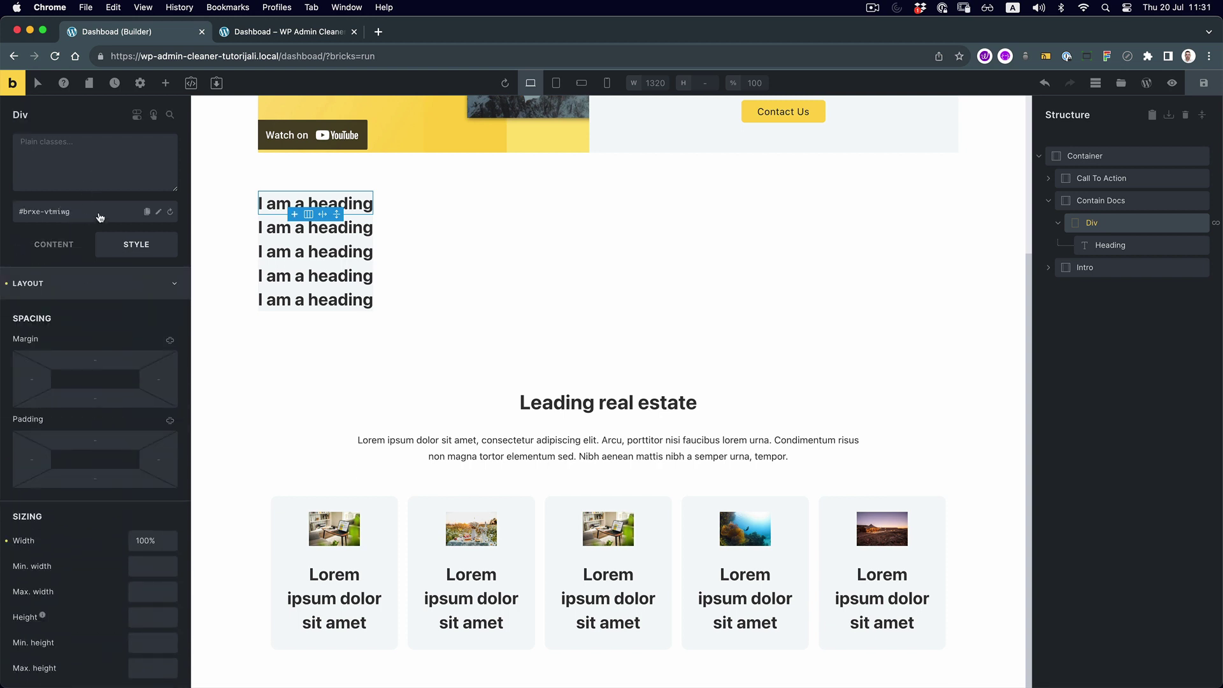
scroll(86, 217, "down", 2)
scroll(96, 217, "down", 2)
scroll(98, 217, "down", 1)
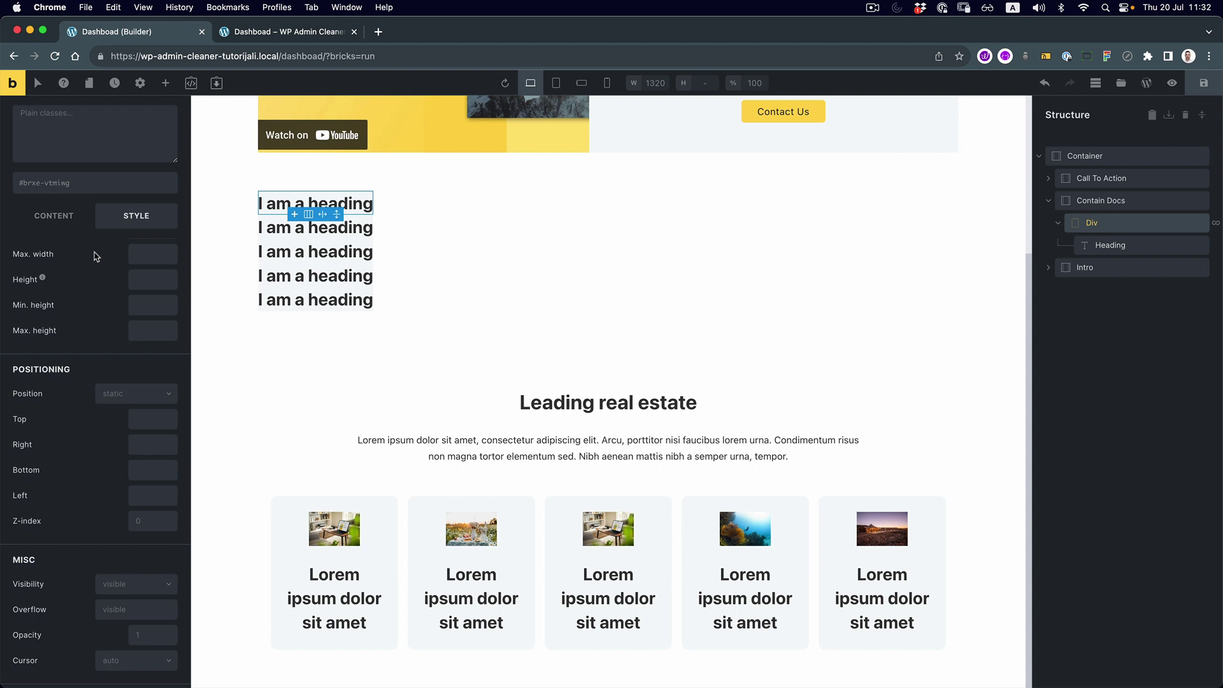
scroll(92, 255, "down", 2)
scroll(92, 254, "down", 4)
scroll(67, 496, "down", 1)
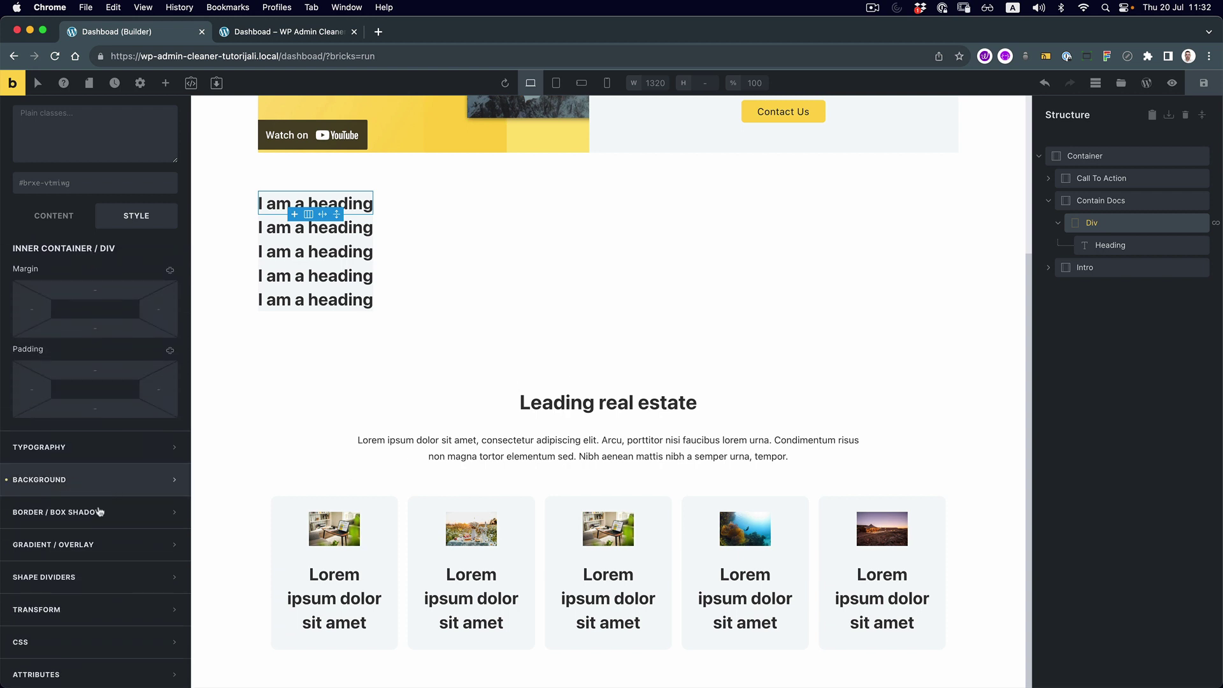
- Give the Div a linked 10px border width on all four sides and save
left_click(103, 509)
left_click(171, 410)
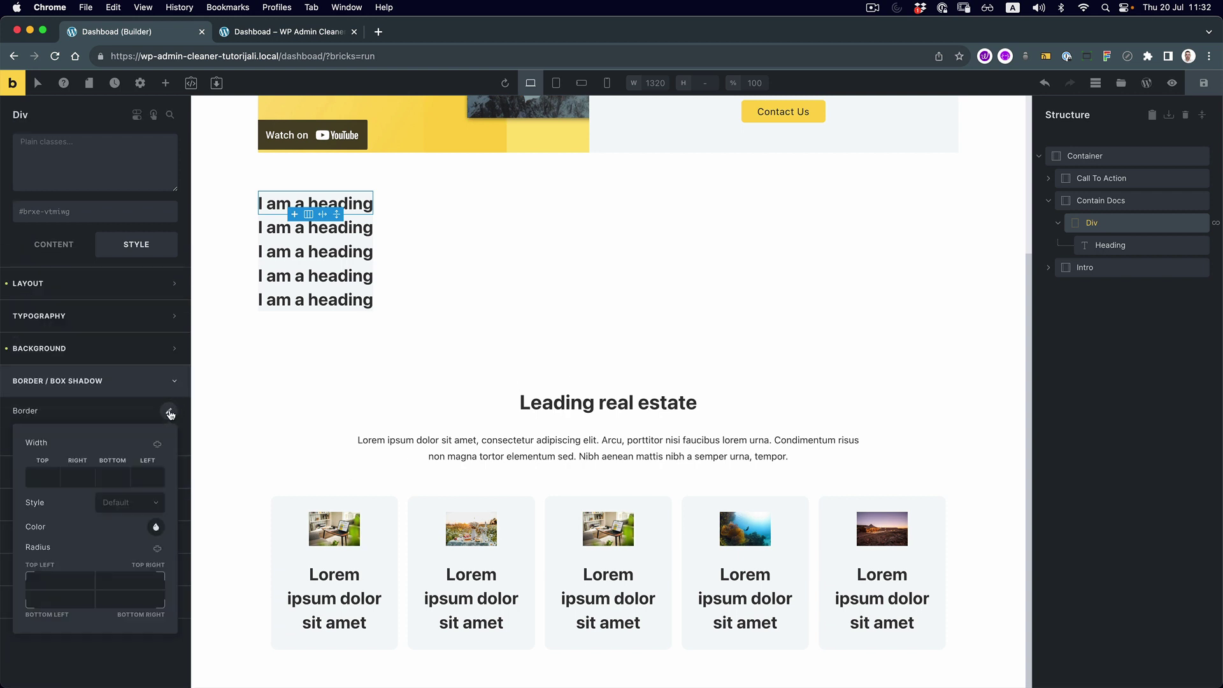
left_click(45, 475)
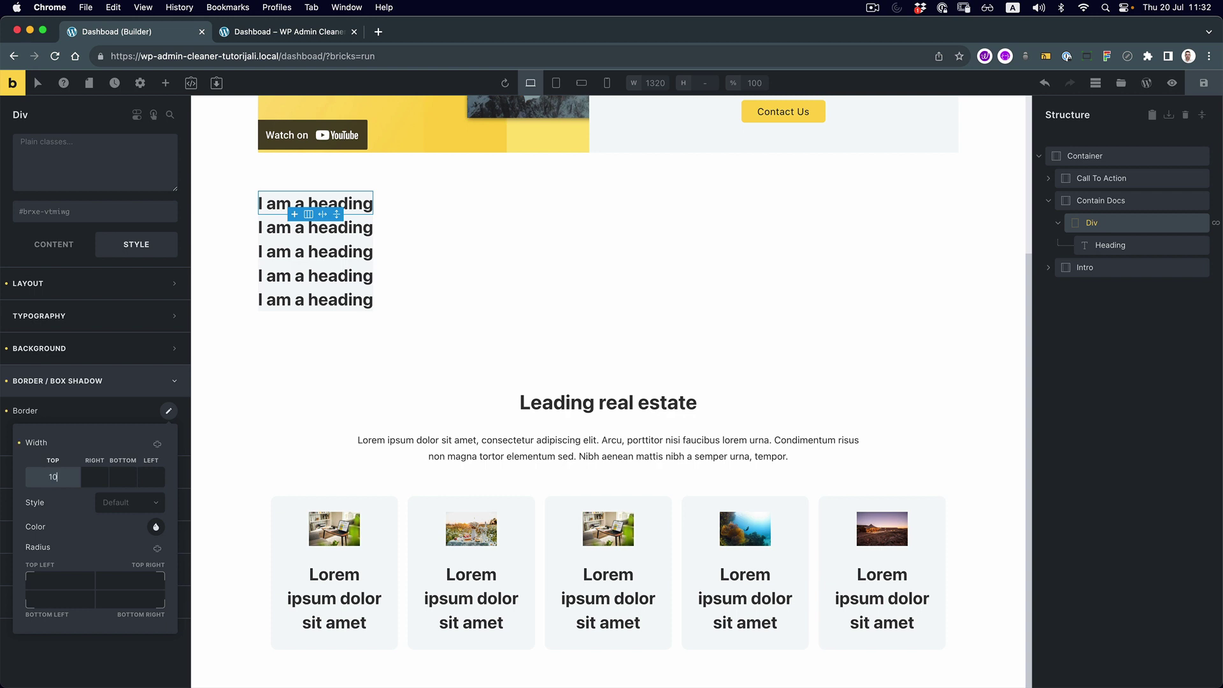
left_click(157, 443)
left_click(30, 474)
type("10")
type("px")
double_click(50, 476)
key("cmd+c")
left_click(98, 476)
key("cmd+v")
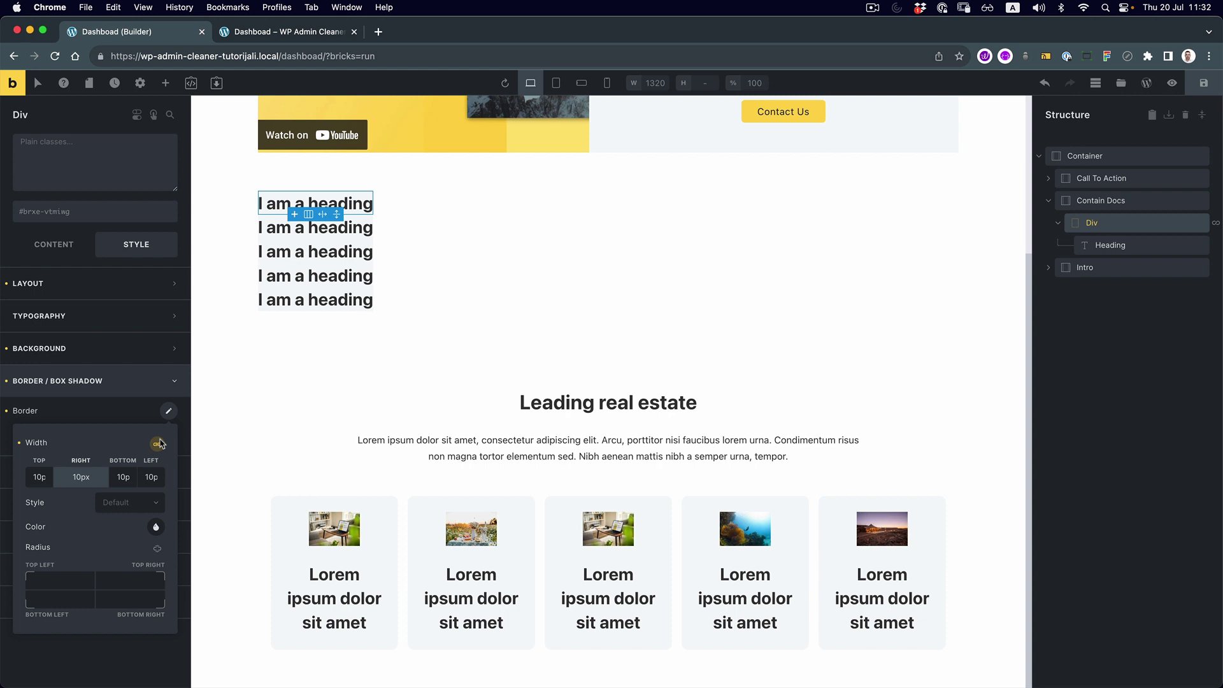
left_click(1201, 83)
- Check the saved page in the preview tab, then return to the builder
left_click(246, 34)
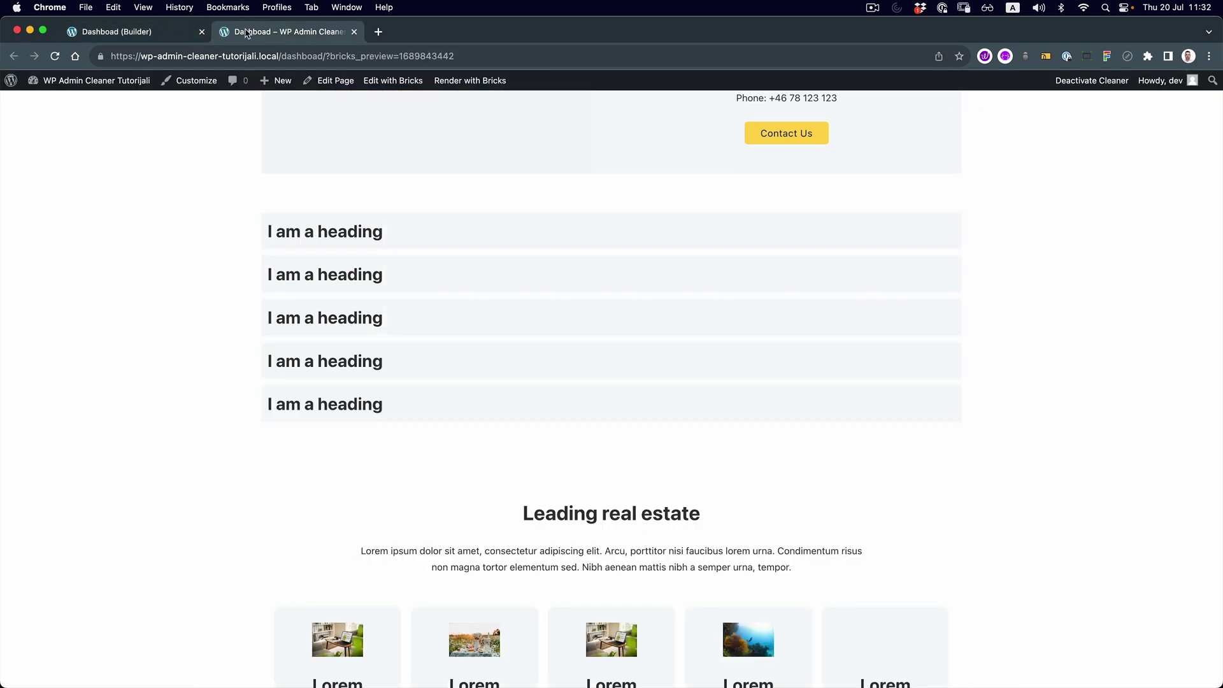
scroll(869, 225, "down", 3)
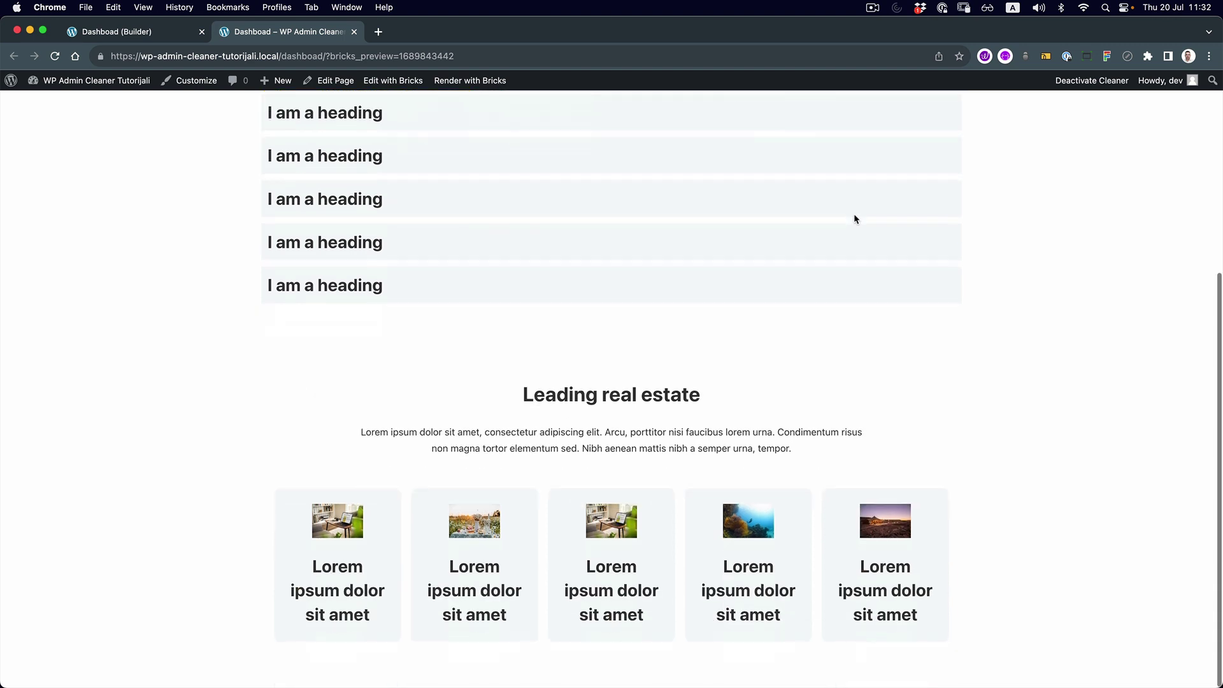
scroll(821, 221, "up", 1)
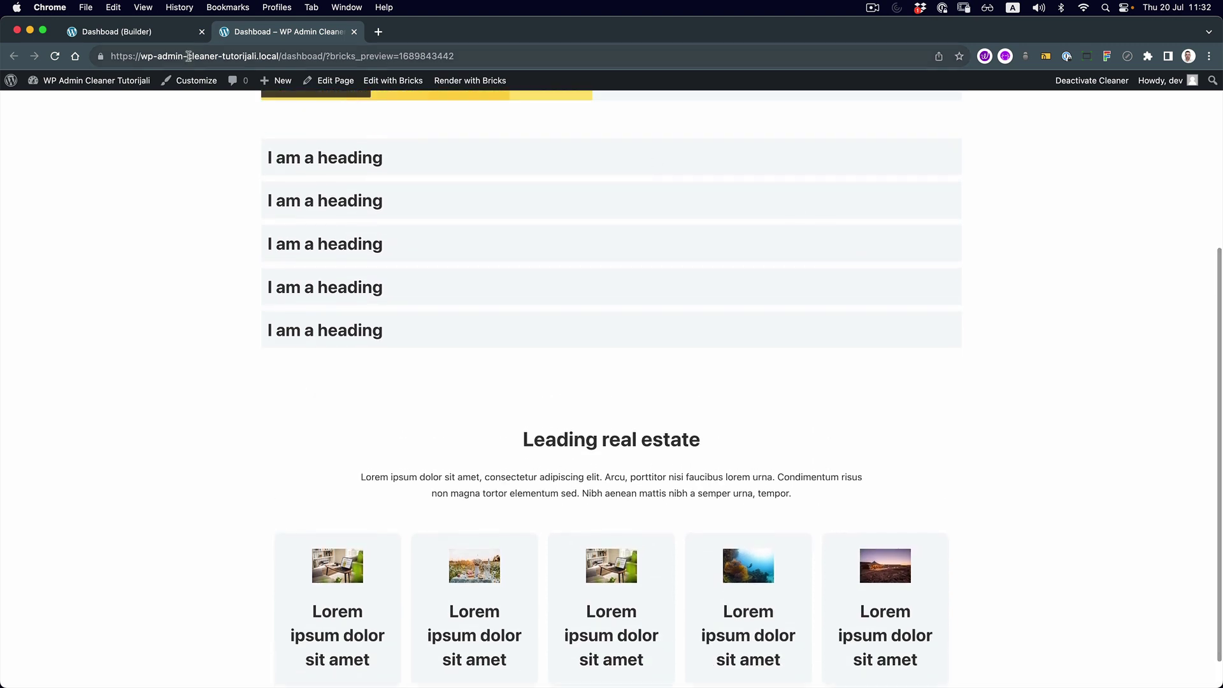
left_click(165, 35)
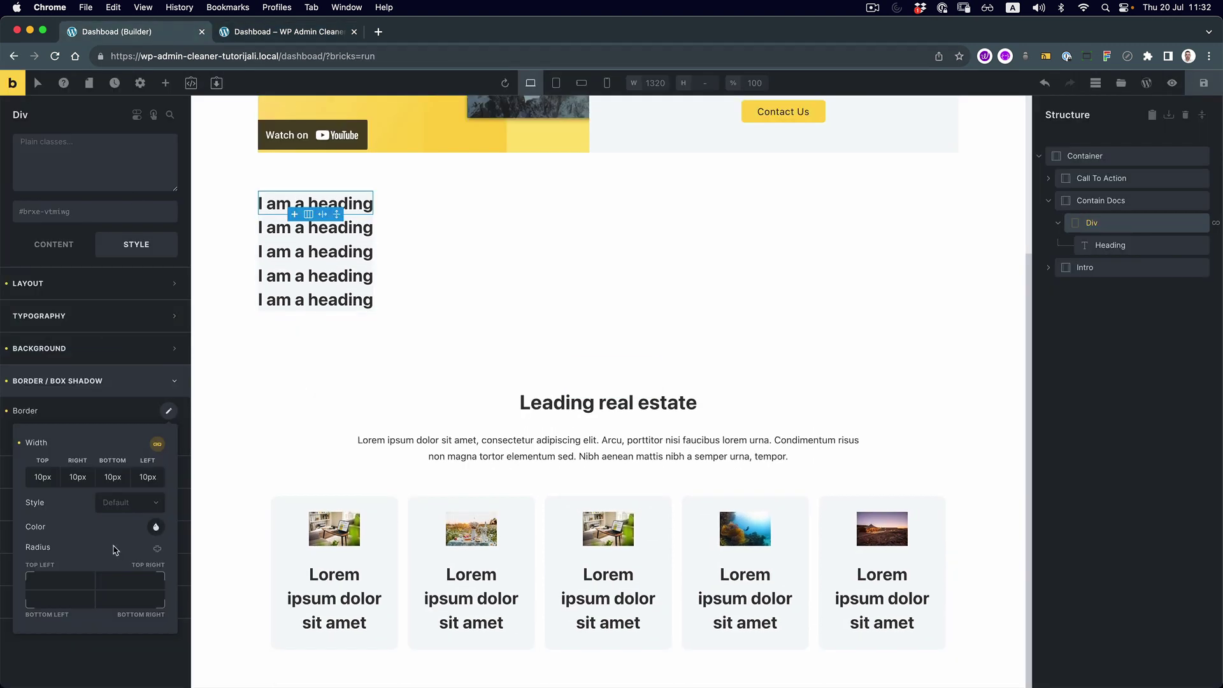
- Set the Docs Div's overflow to hidden and view the front-end preview
left_click(110, 283)
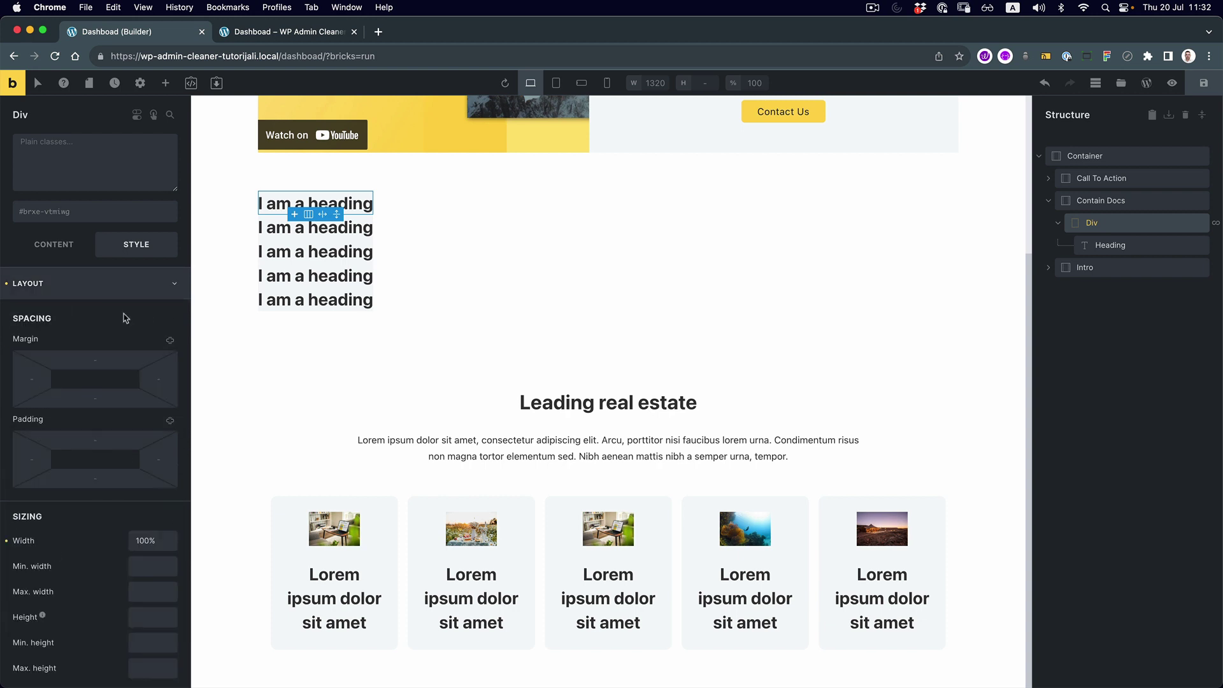
scroll(126, 310, "down", 1)
scroll(126, 309, "down", 1)
scroll(101, 368, "down", 3)
scroll(102, 369, "up", 1)
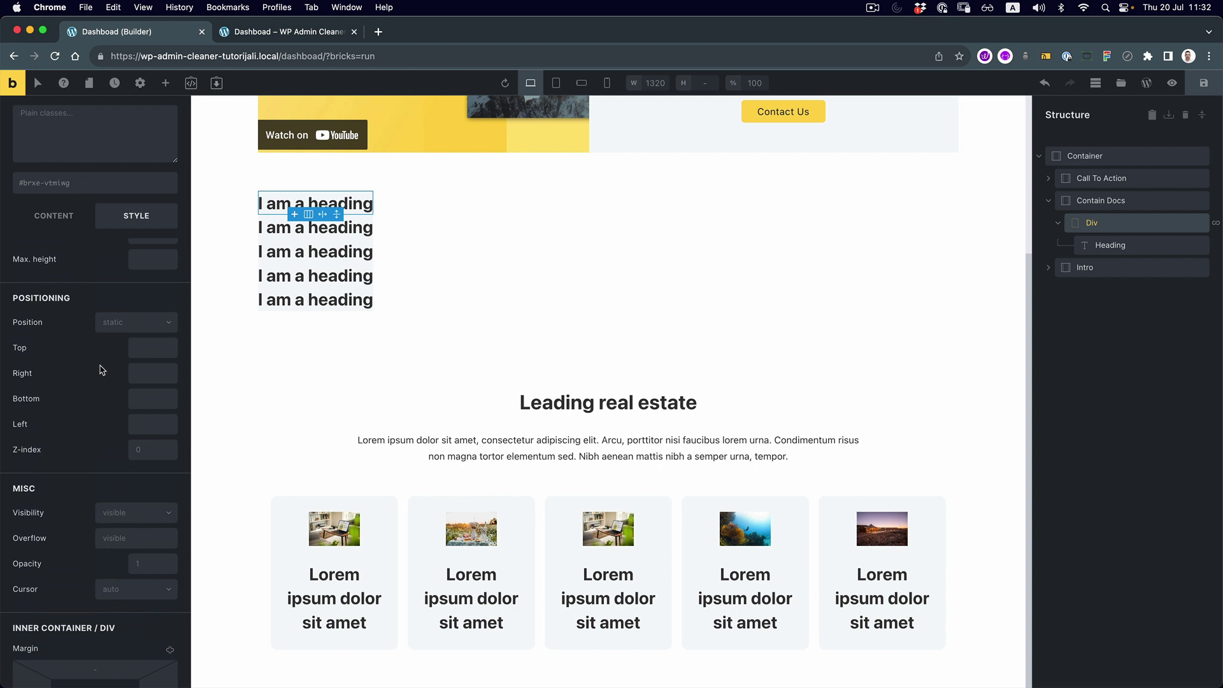
scroll(86, 287, "up", 5)
scroll(91, 354, "down", 5)
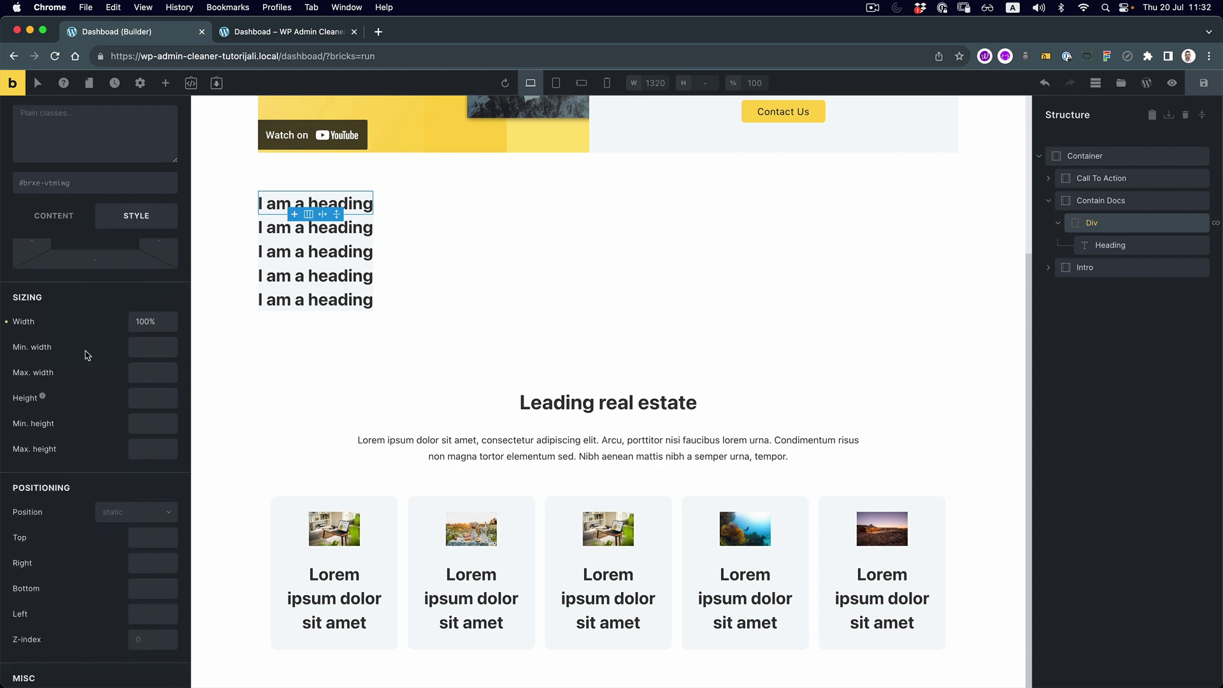
scroll(89, 356, "down", 2)
scroll(86, 357, "down", 5)
left_click(122, 392)
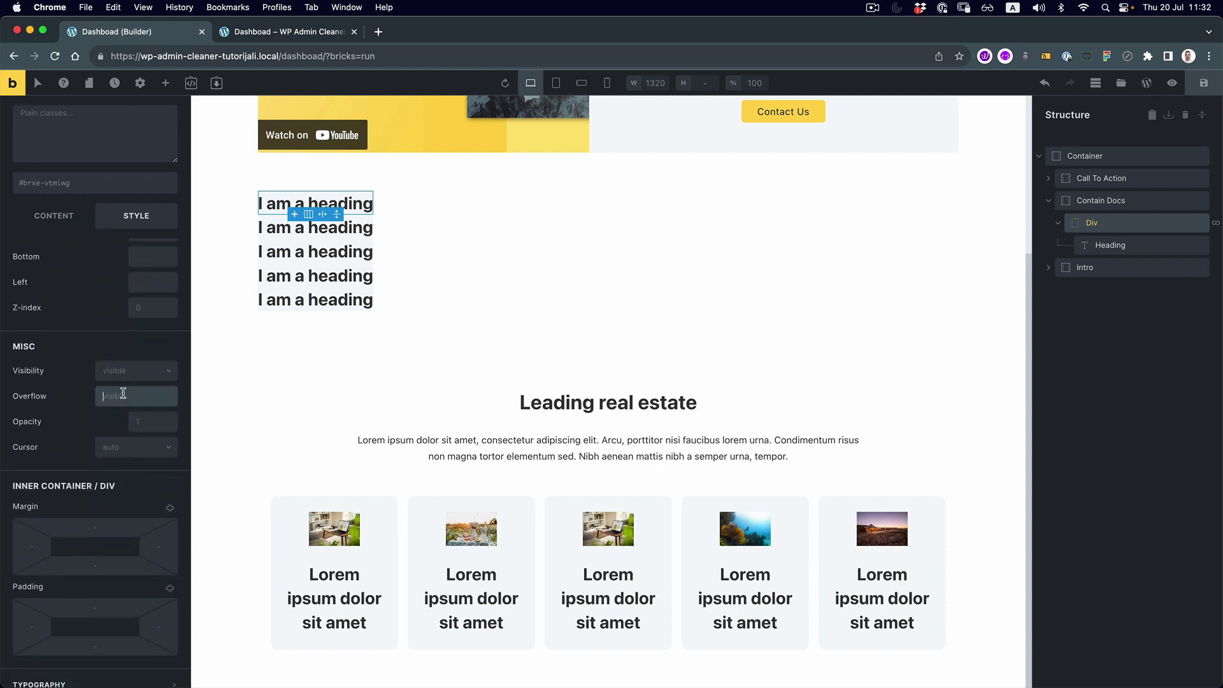
type("hidden")
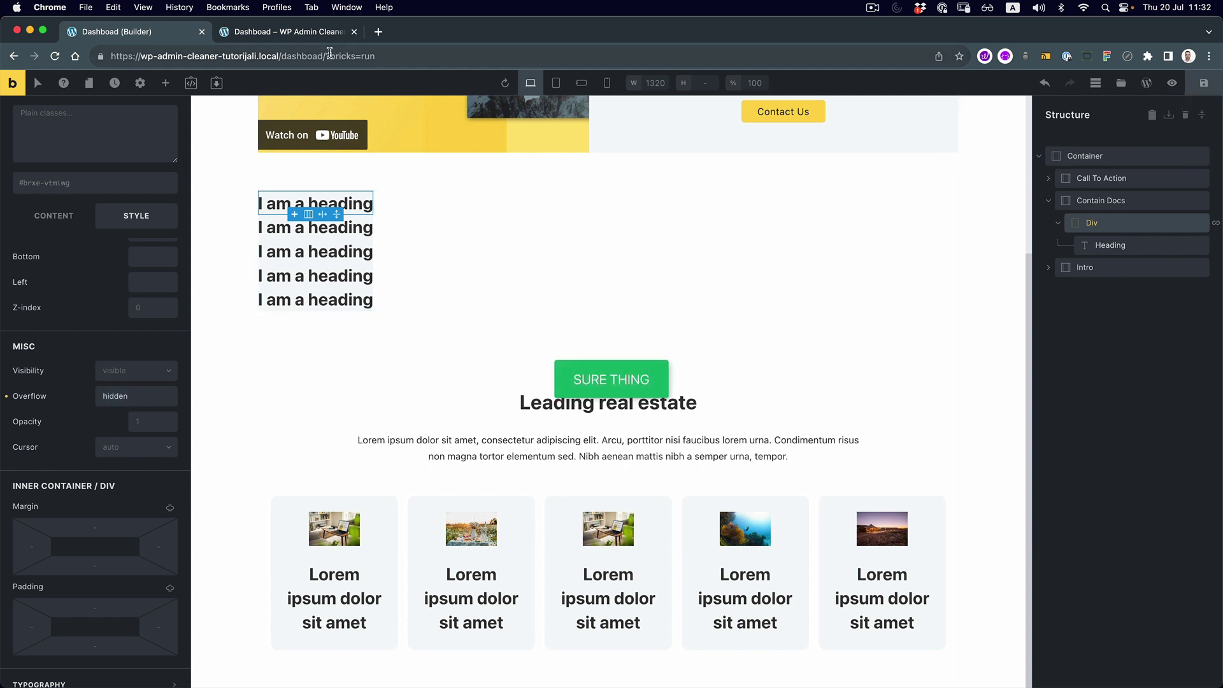
left_click(305, 36)
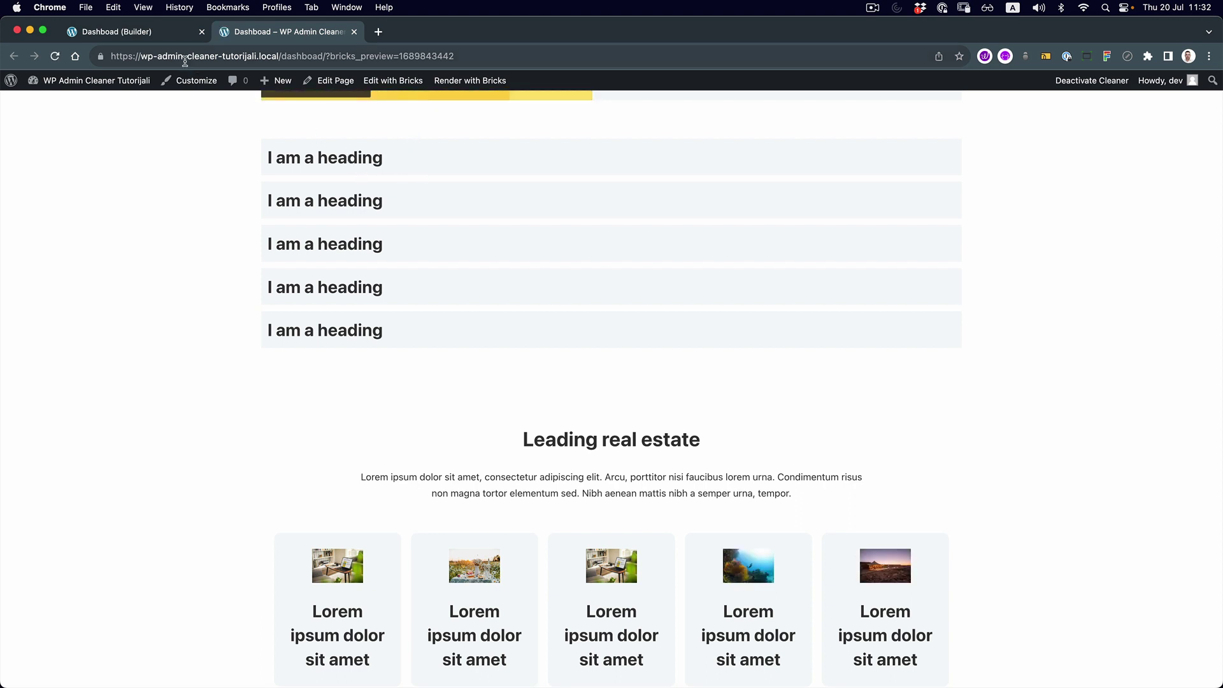
- Link the Docs heading to the dynamic {post_url}, opening in a new tab
left_click(174, 34)
left_click(1124, 246)
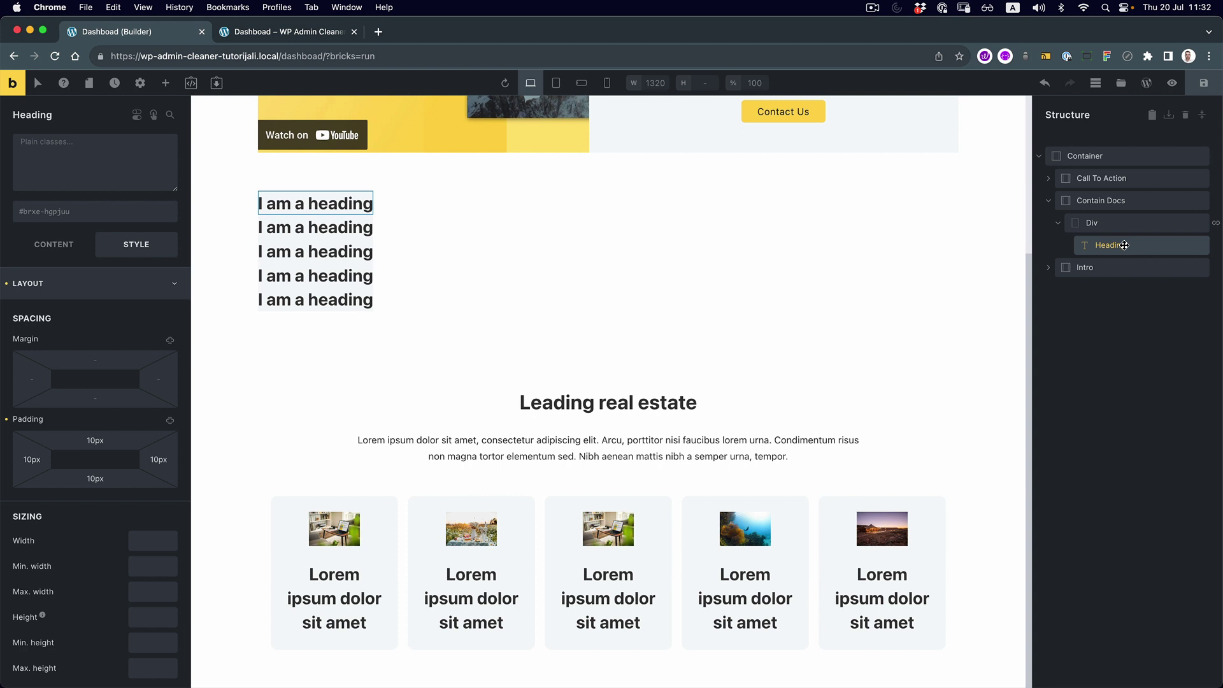
scroll(238, 417, "down", 5)
scroll(101, 398, "down", 5)
scroll(106, 393, "down", 2)
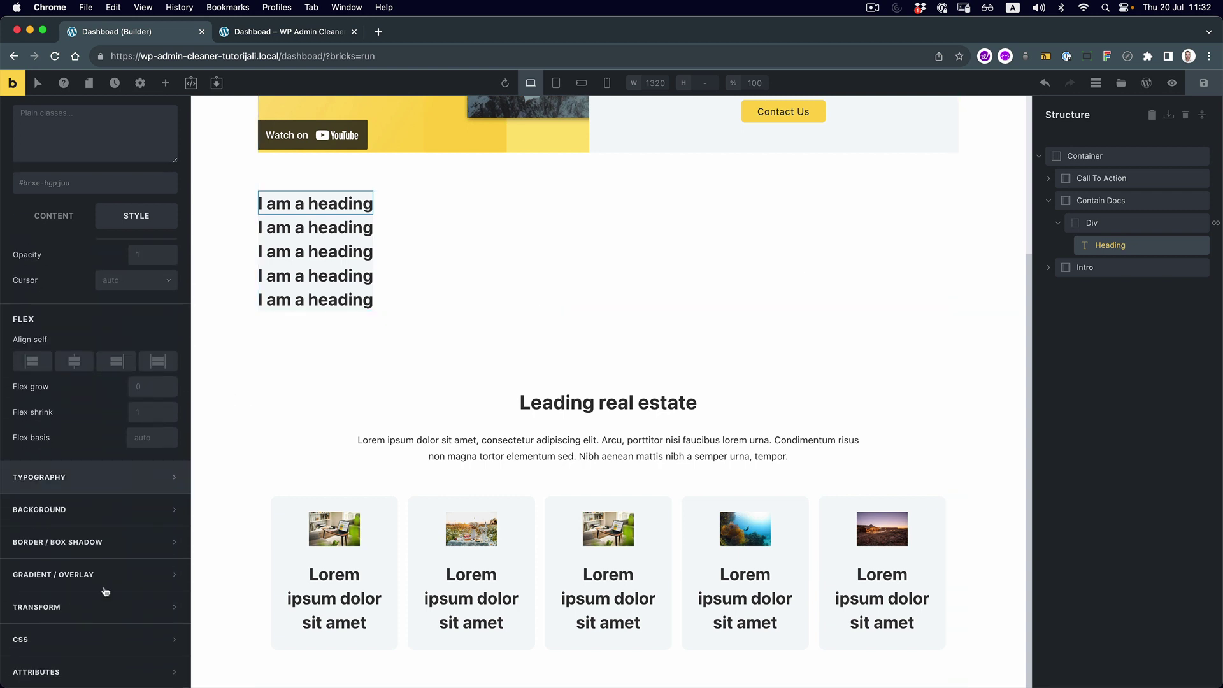
scroll(120, 564, "up", 10)
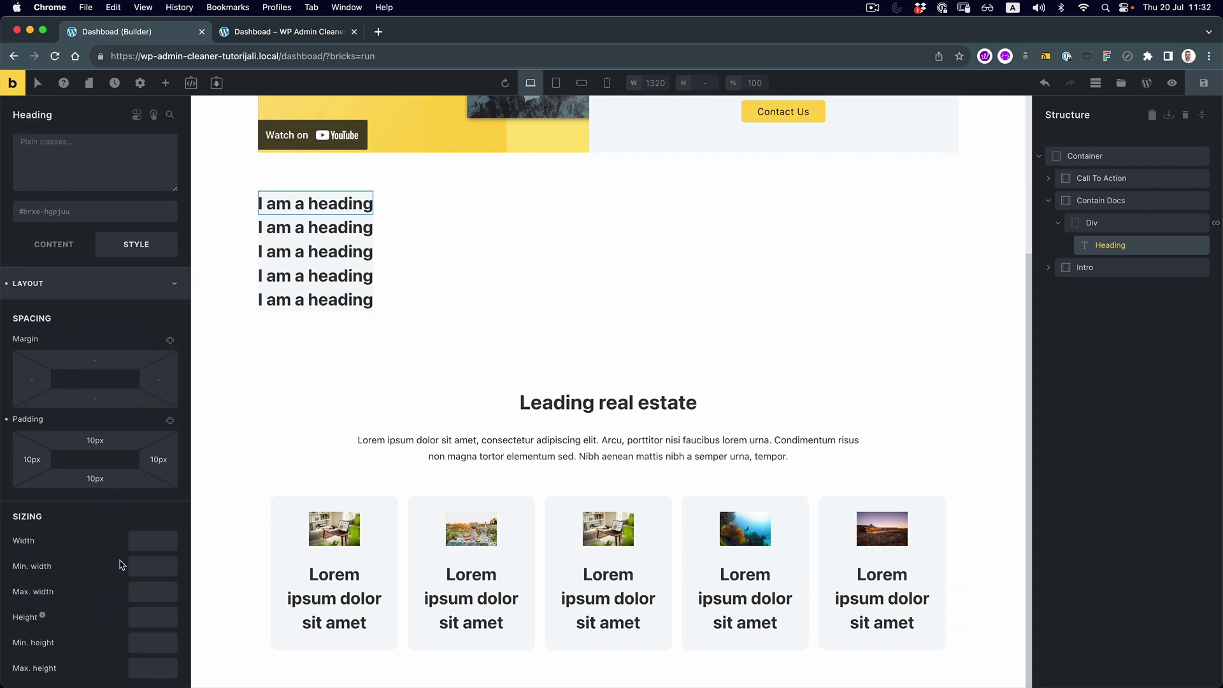
left_click(58, 247)
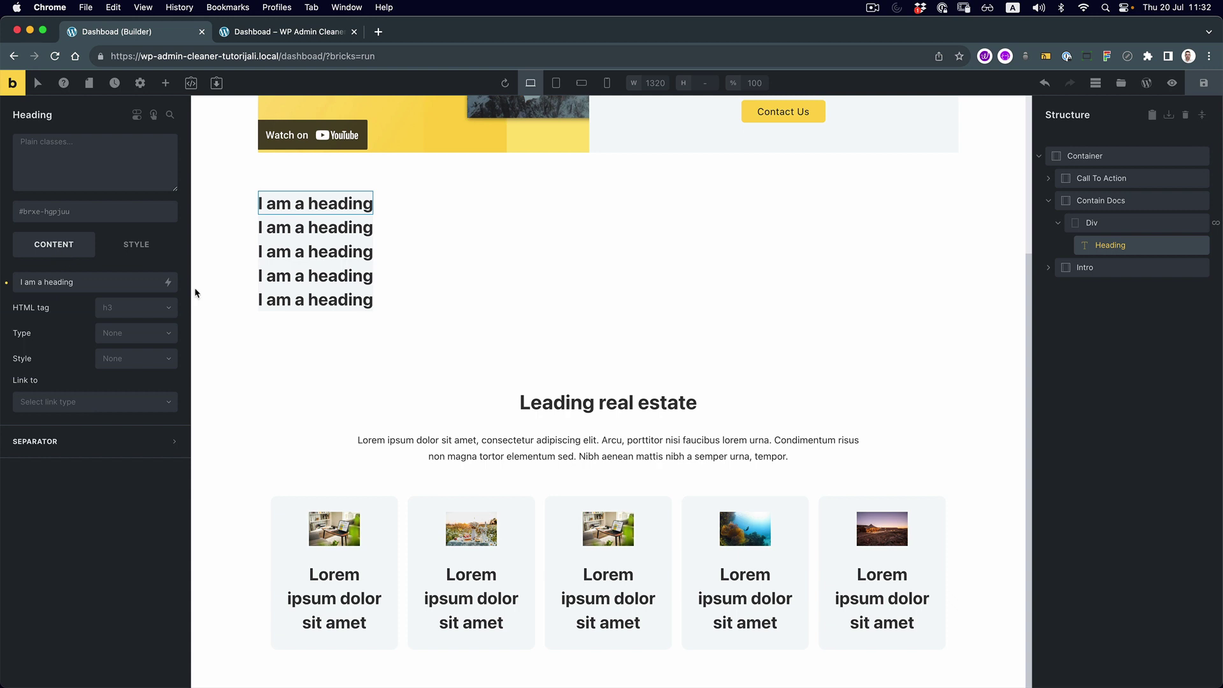
left_click(170, 402)
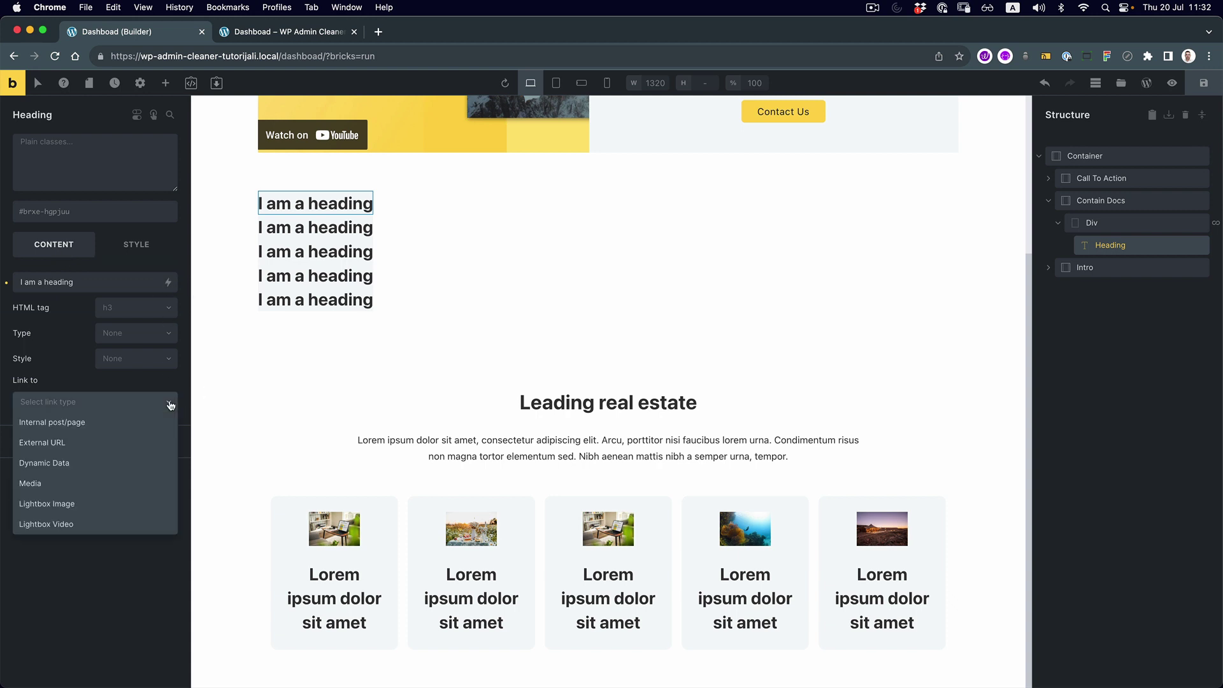
left_click(110, 472)
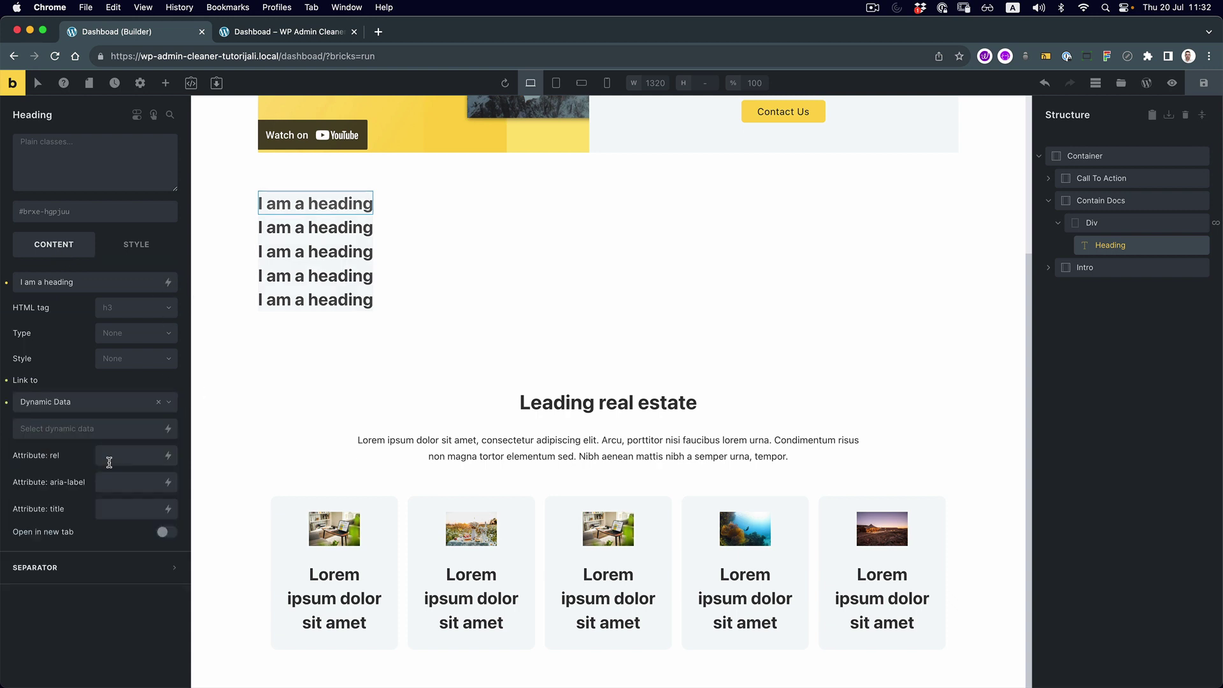
left_click(167, 430)
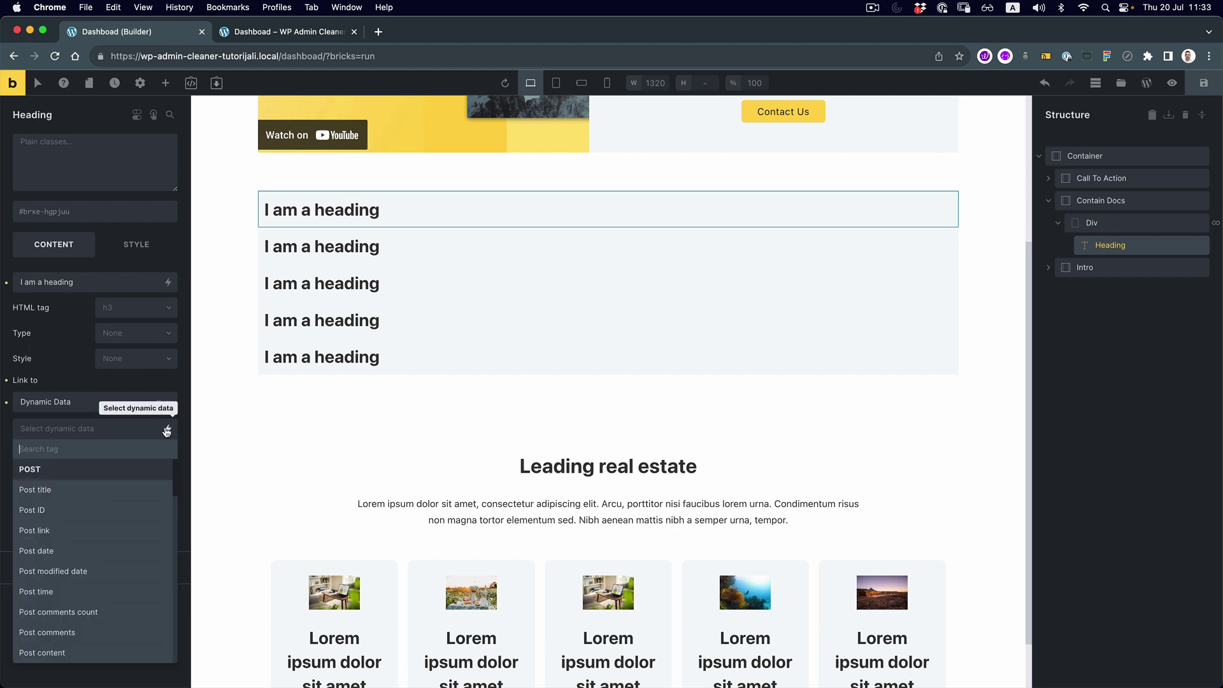
left_click(104, 534)
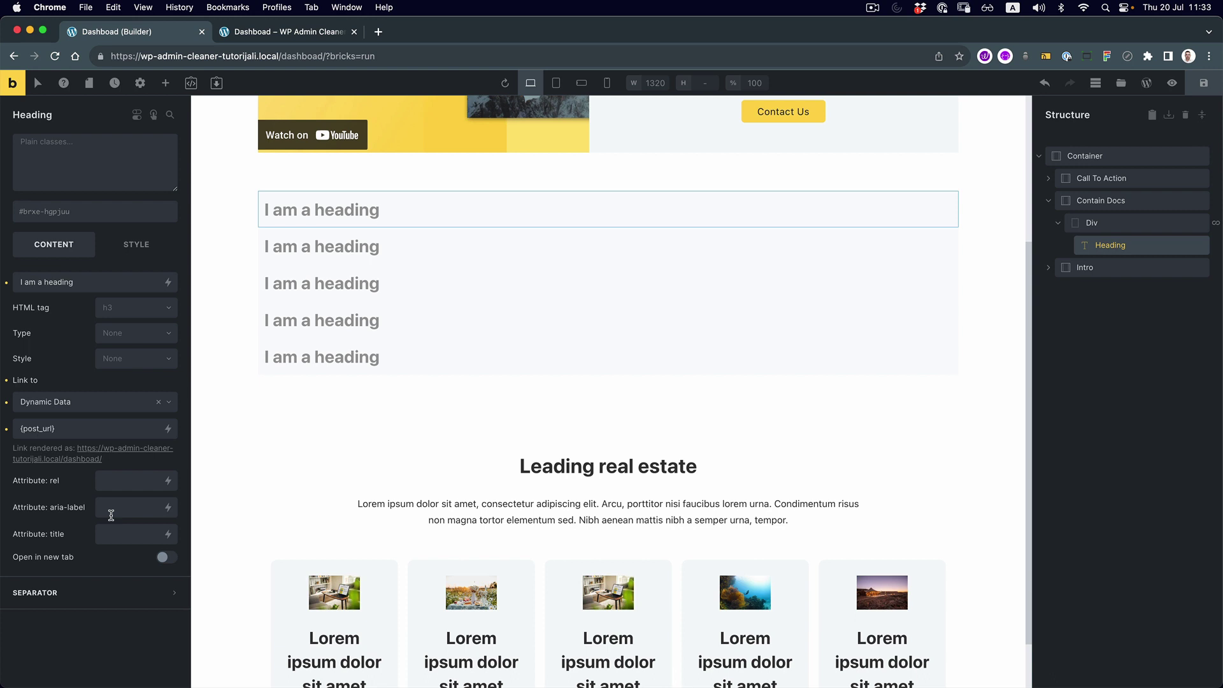
left_click(167, 557)
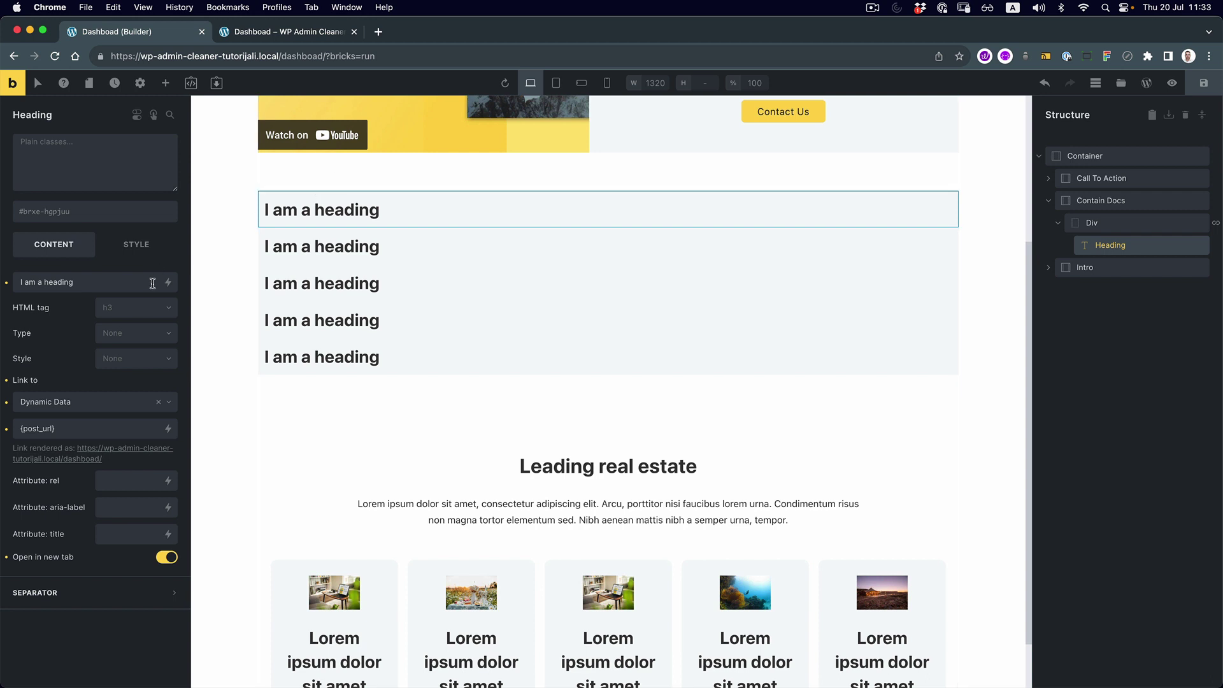
- Replace the heading text with the dynamic {post_title} and save the page
triple_click(113, 281)
key("BackSpace")
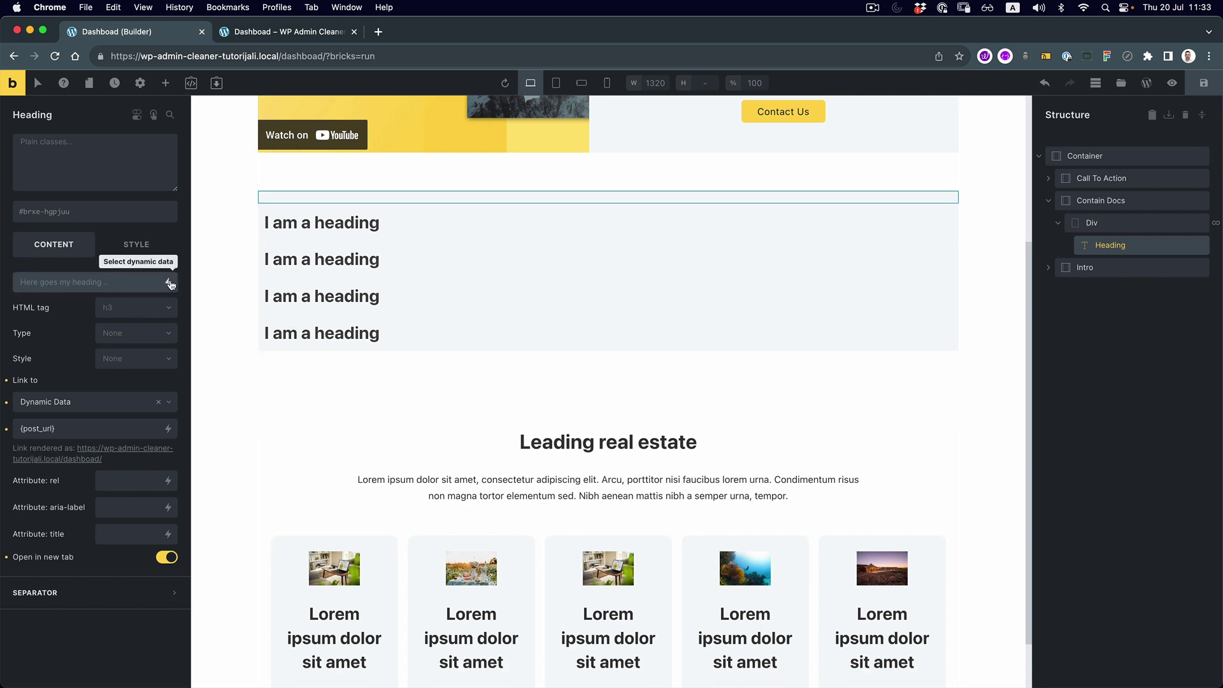
left_click(168, 282)
left_click(115, 342)
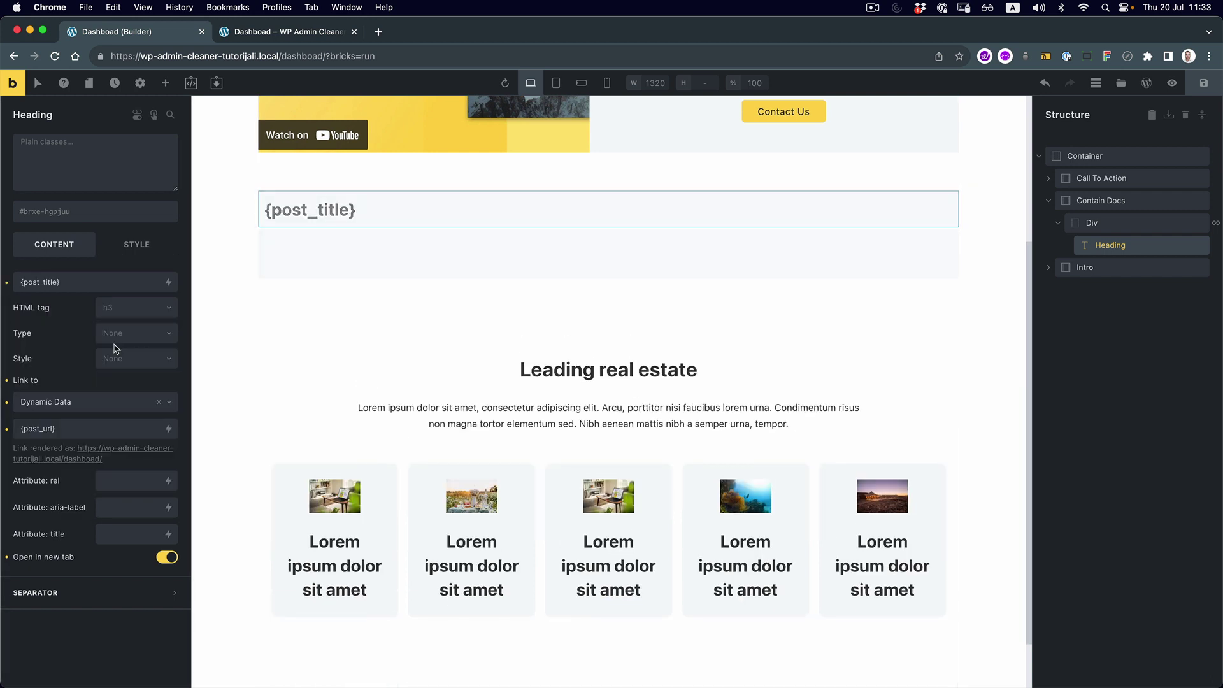
left_click(1217, 84)
- Refresh the preview and check the live dashboard now listing the Docs titles
left_click(287, 32)
key("super+r")
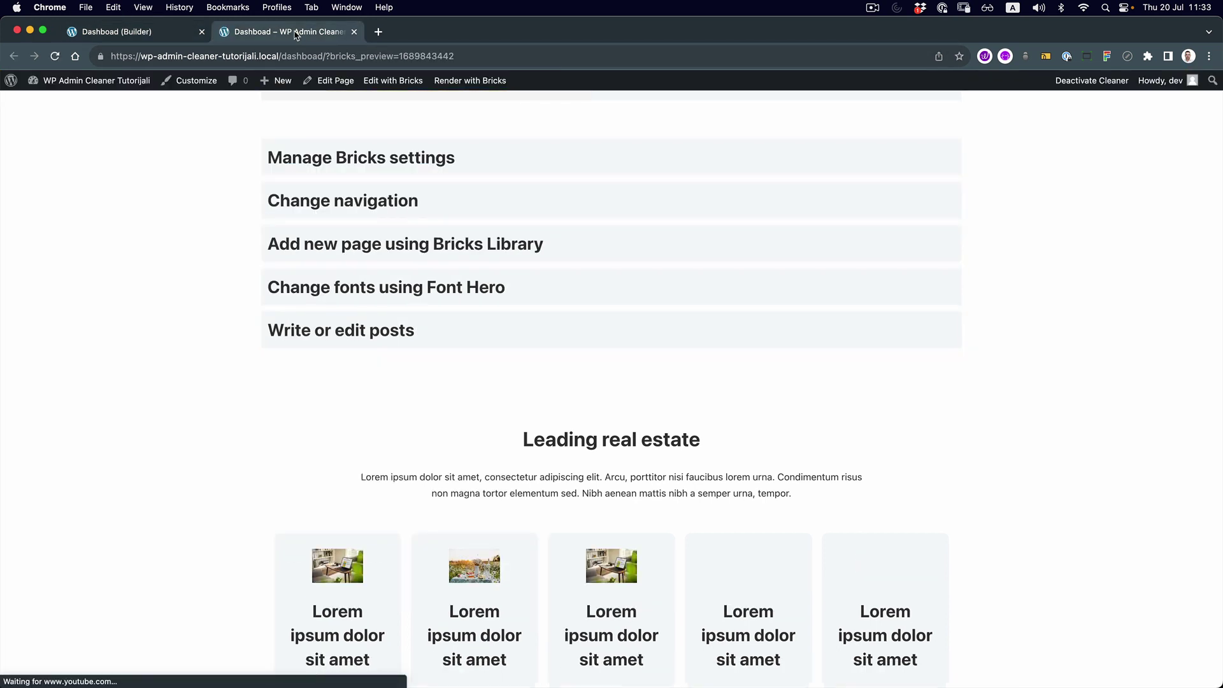
scroll(411, 202, "up", 3)
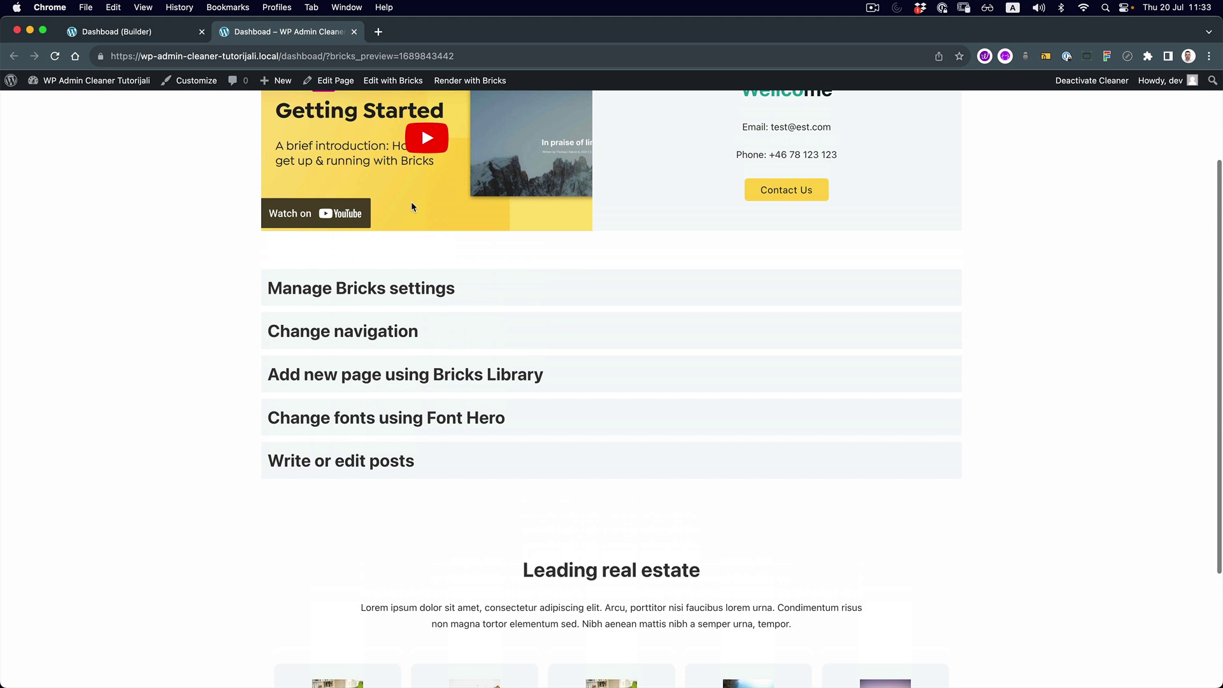
left_click(147, 36)
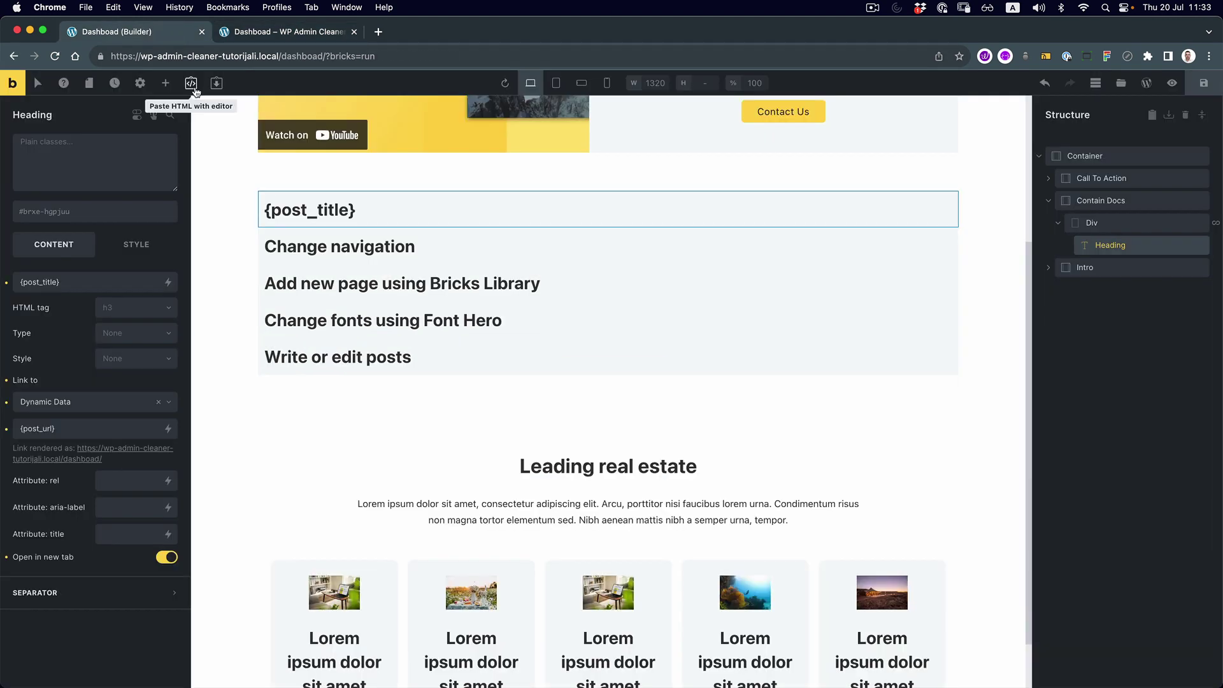
left_click(12, 83)
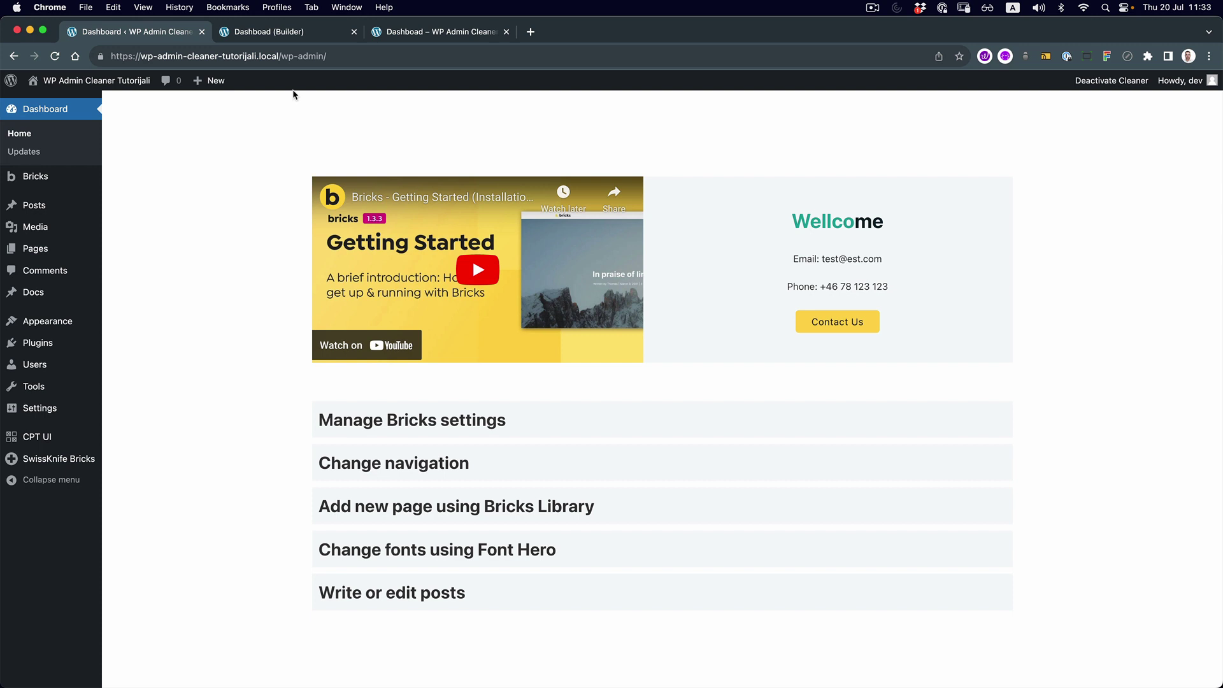
- Back in the builder, select the Contain Docs container
left_click(298, 35)
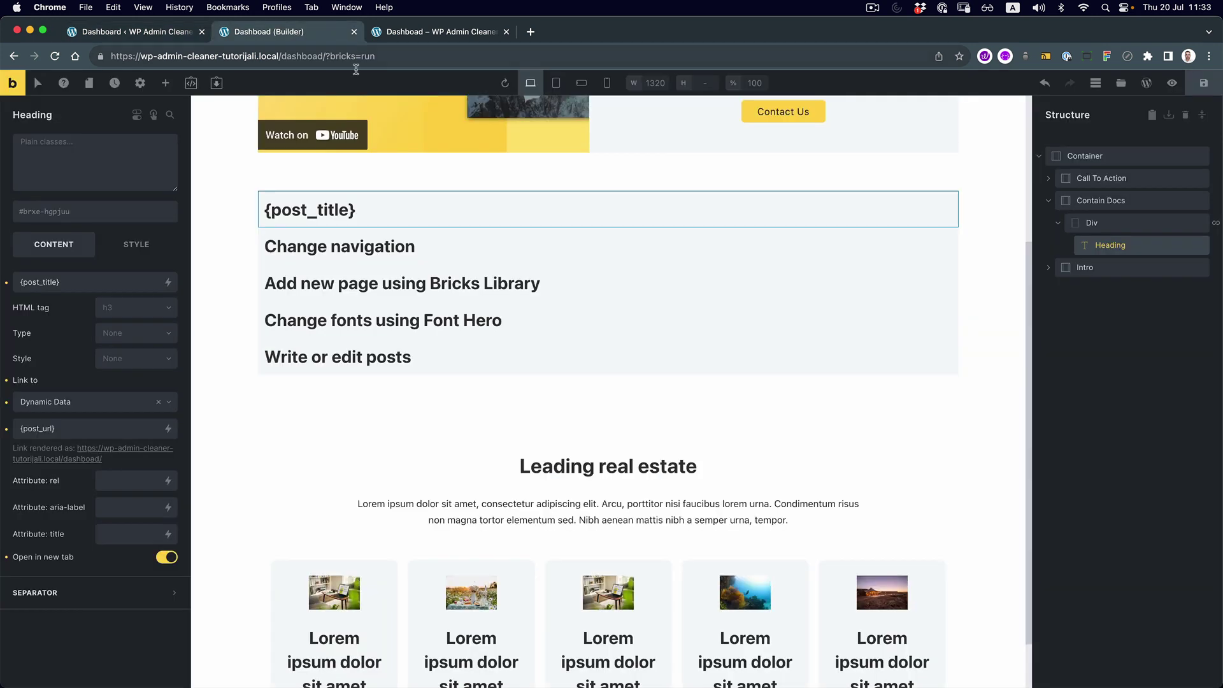
left_click(1098, 222)
left_click(1100, 201)
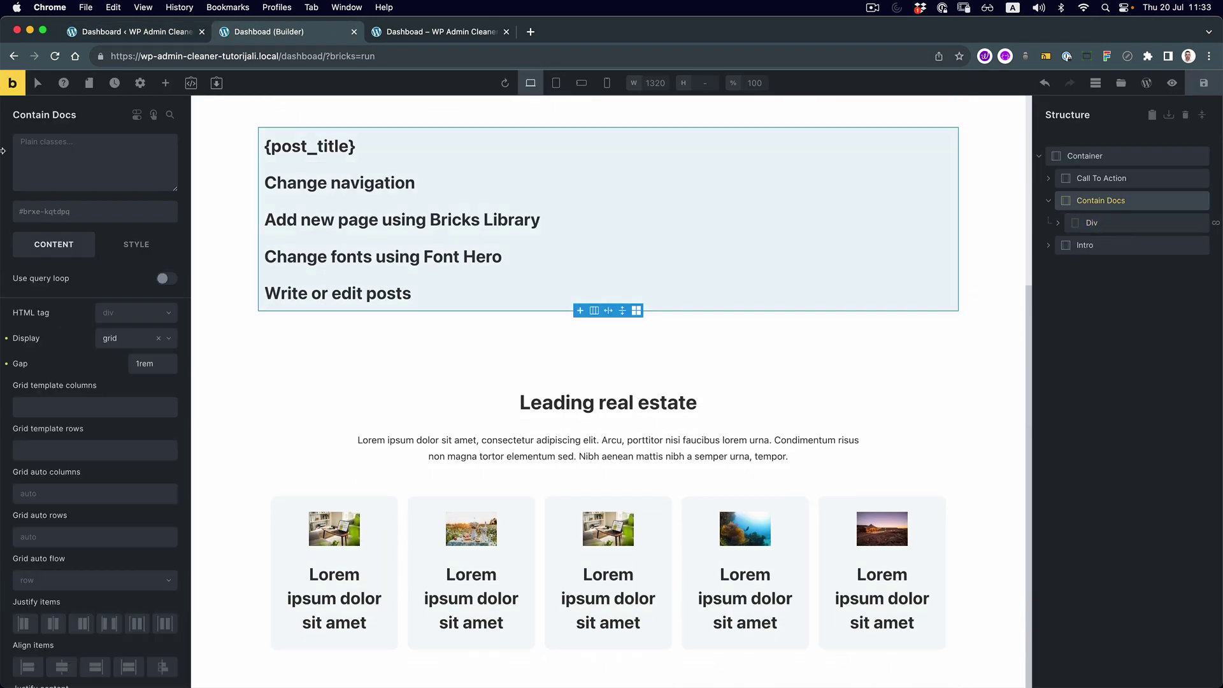
- Add a heading reading 'Editor Tutorials' above the Docs list in Contain Docs
left_click(166, 82)
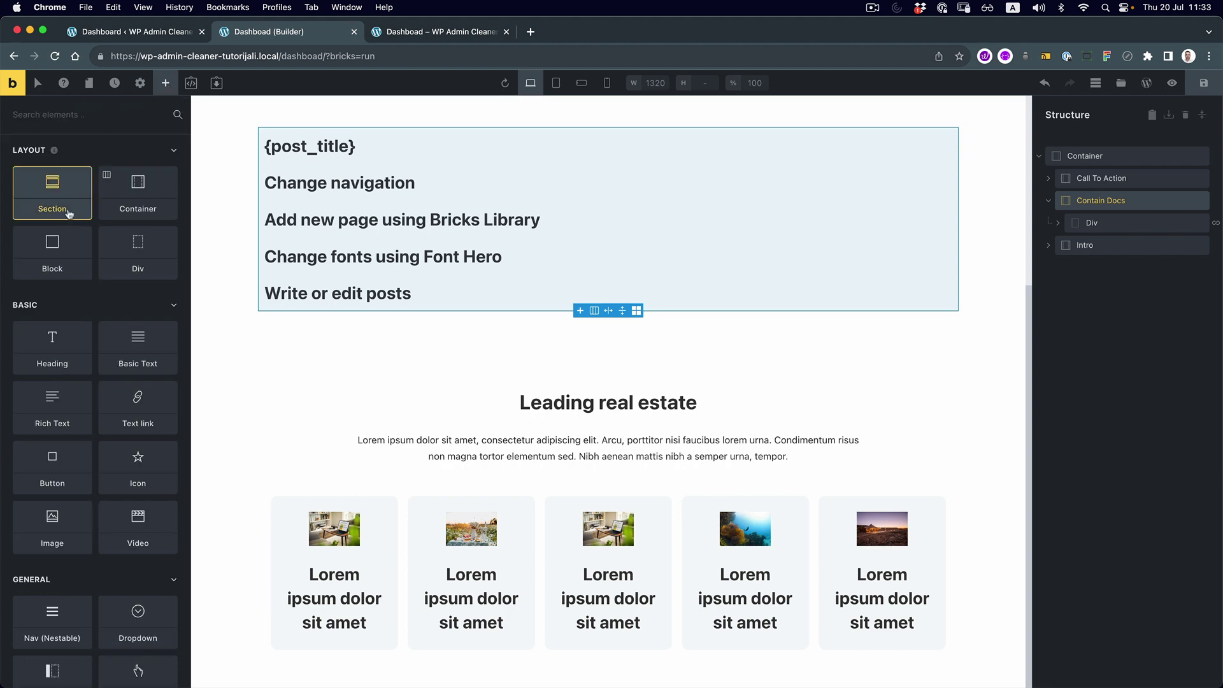
left_click(59, 332)
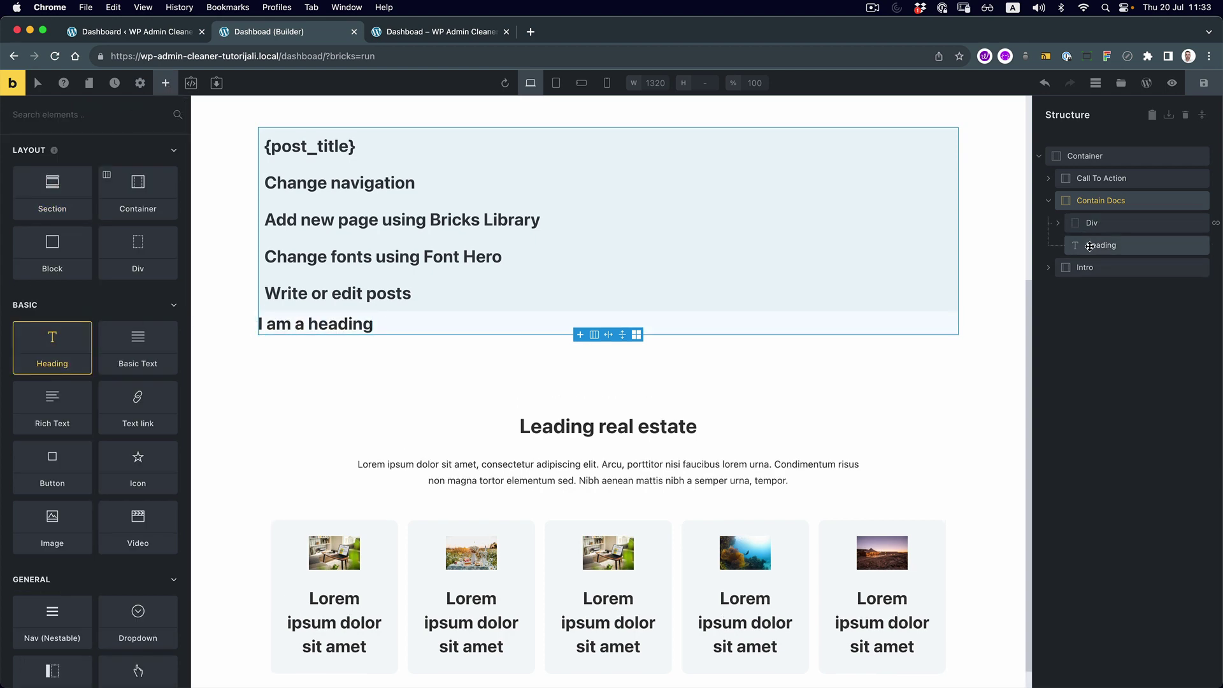
left_click_drag(1099, 251, 1107, 221)
scroll(510, 287, "up", 5)
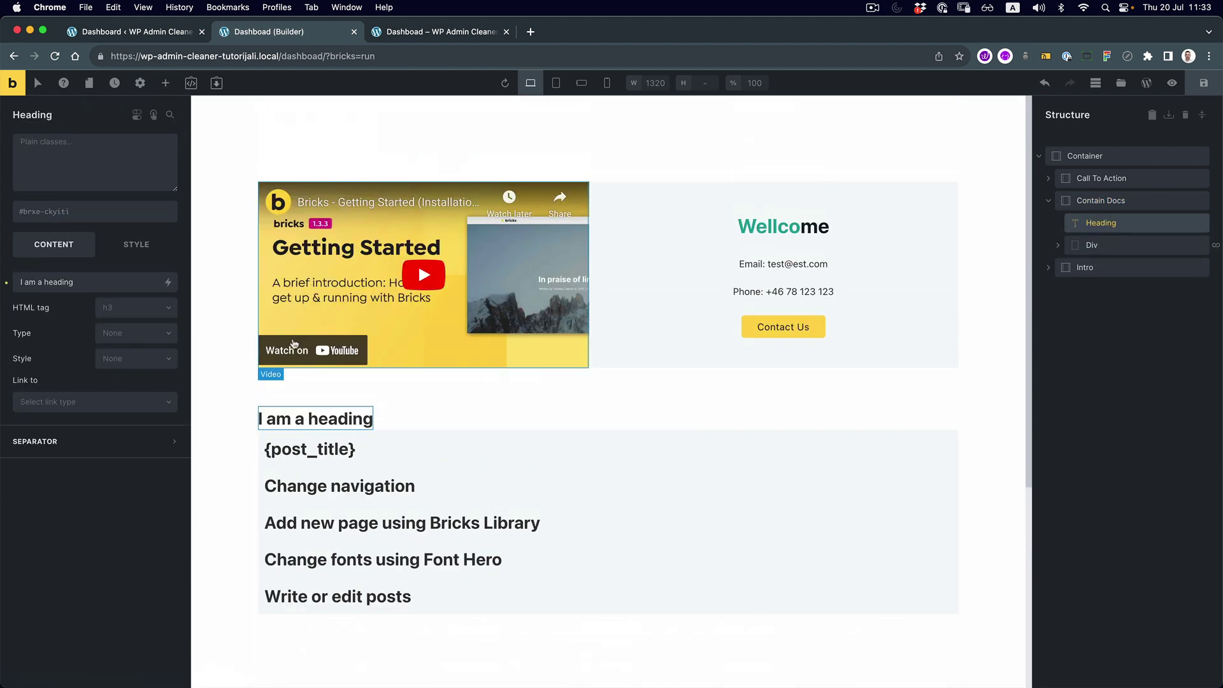
left_click(299, 420)
triple_click(299, 420)
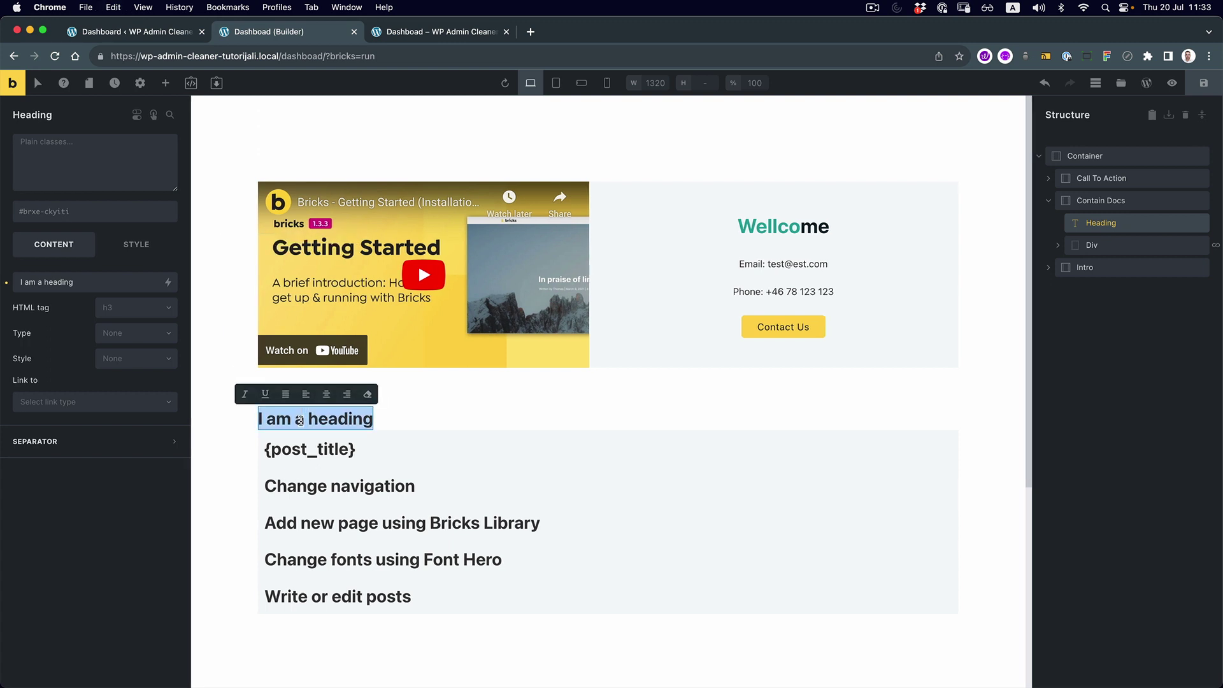
type("Editor Tu")
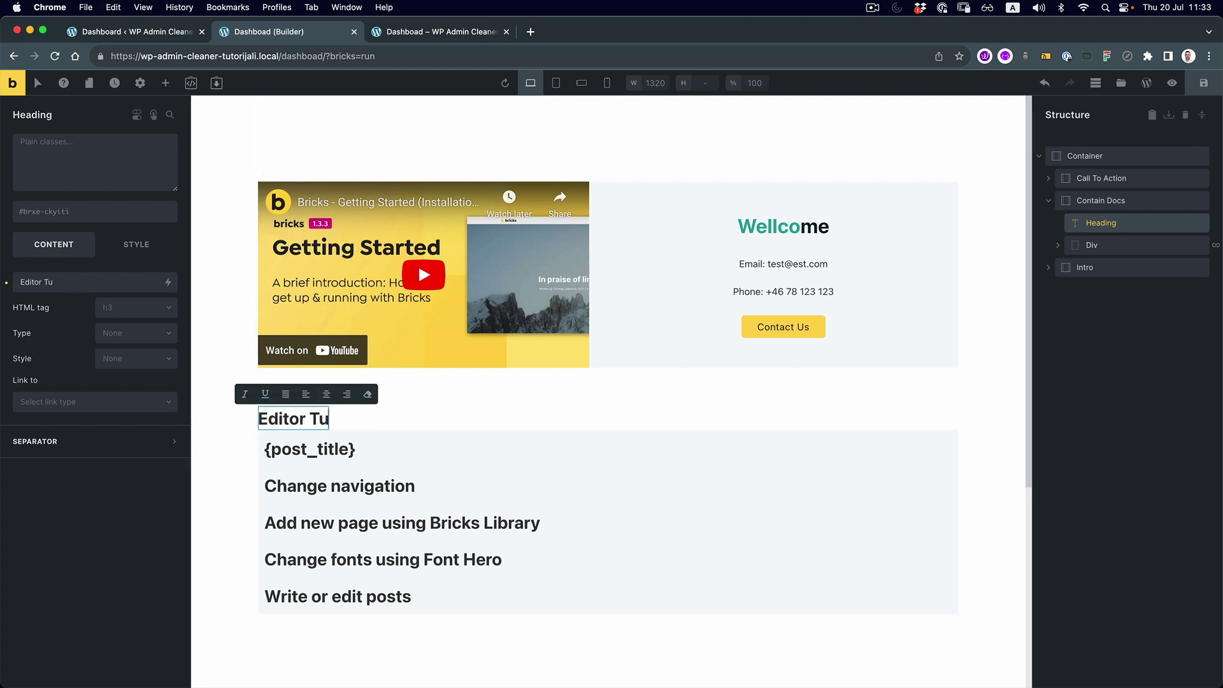
type("toria")
type("ls")
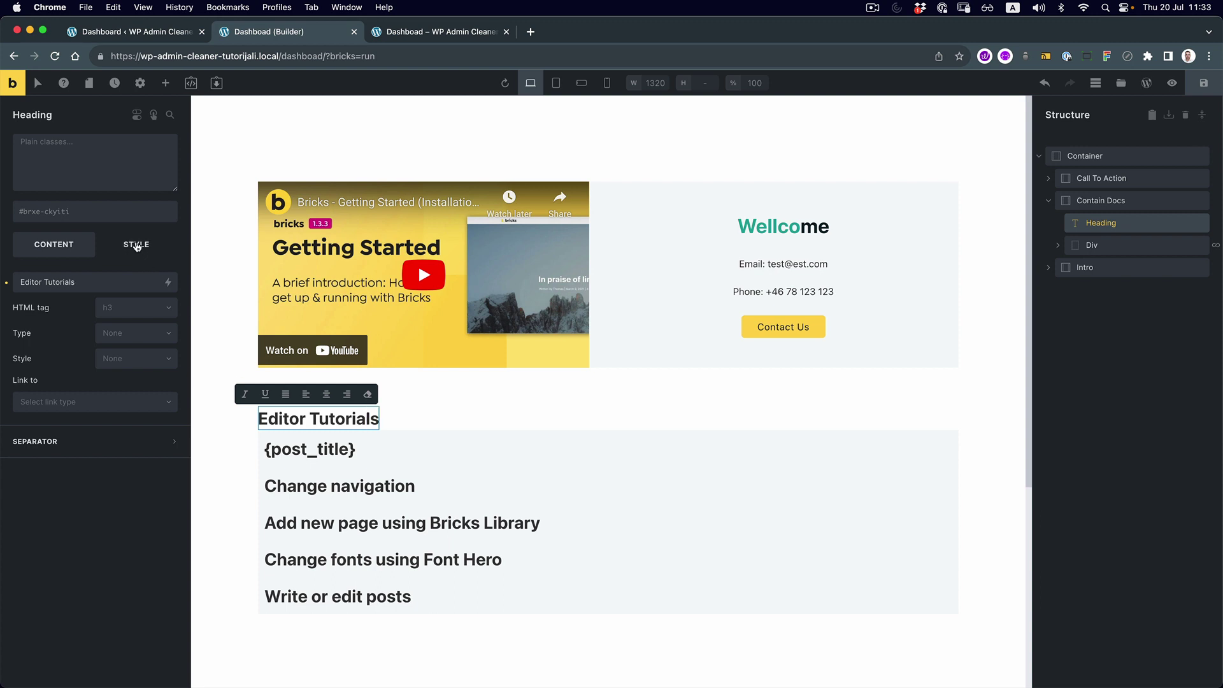
- Give the Editor Tutorials heading a 32px bottom margin
left_click(137, 246)
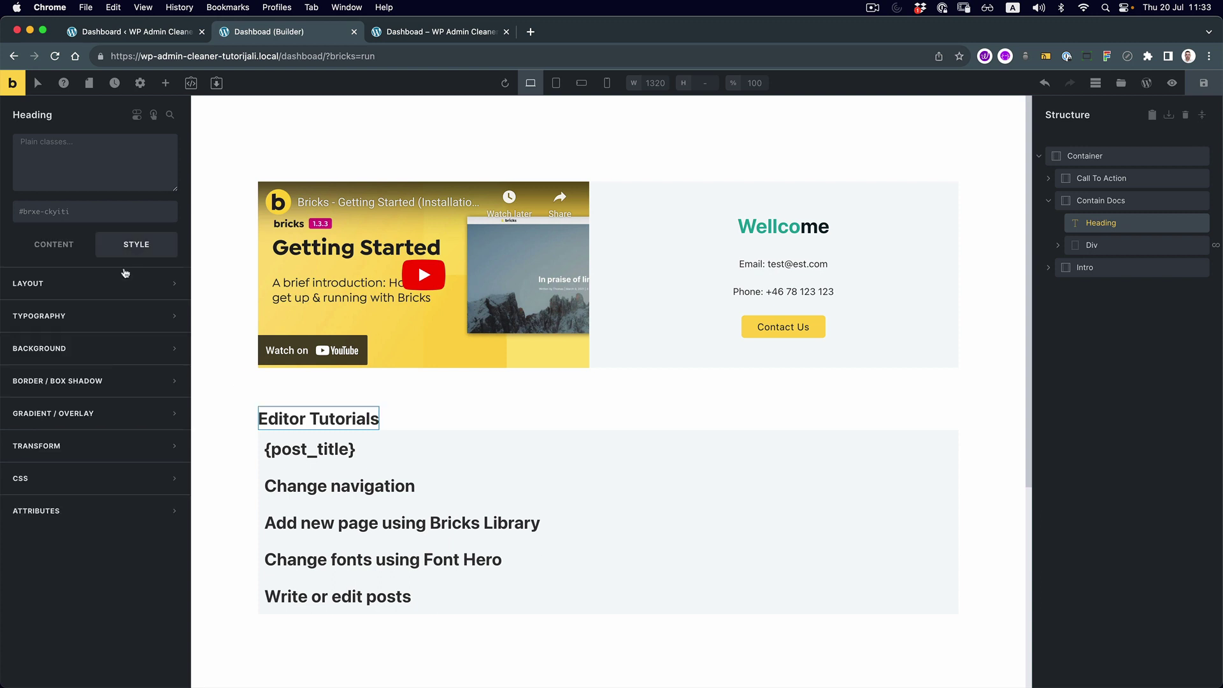
left_click(89, 283)
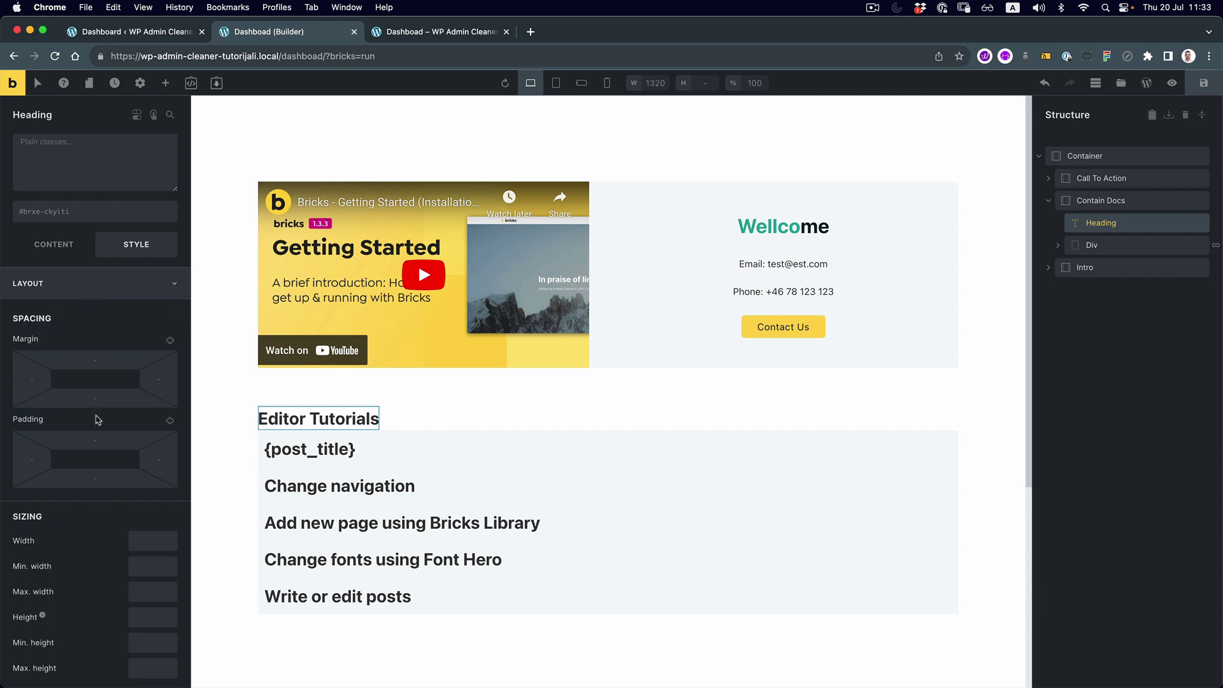
left_click(96, 398)
type("2")
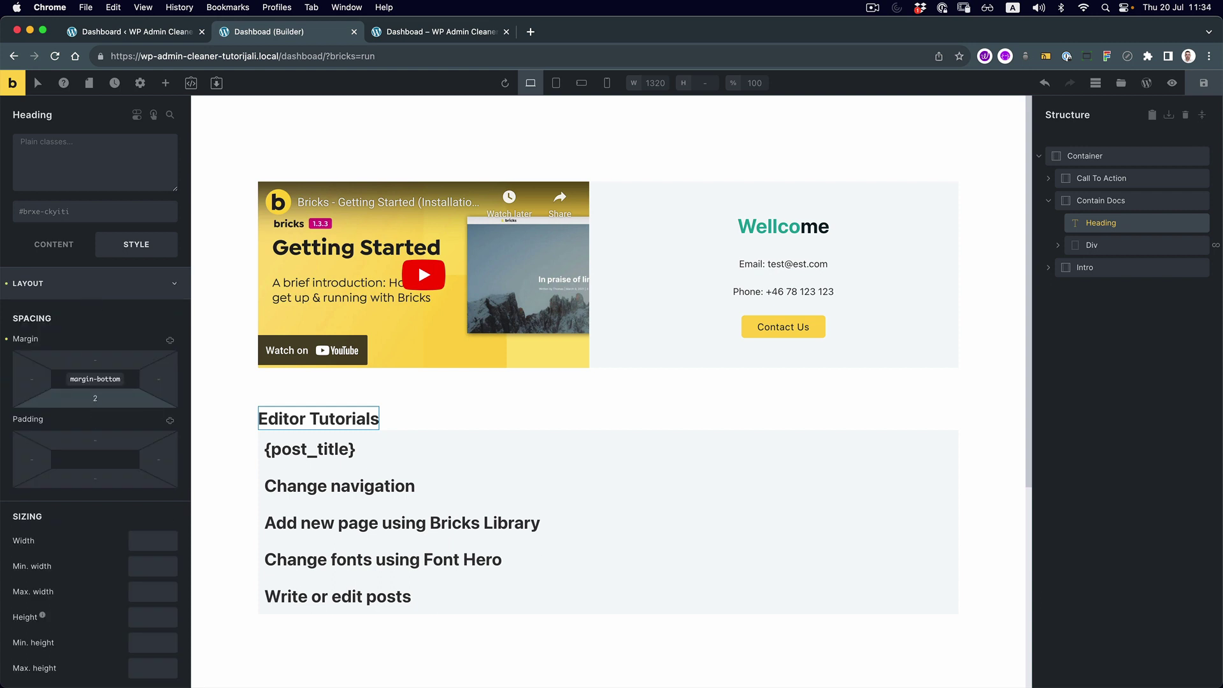
type("px")
left_click_drag(345, 423, 343, 449)
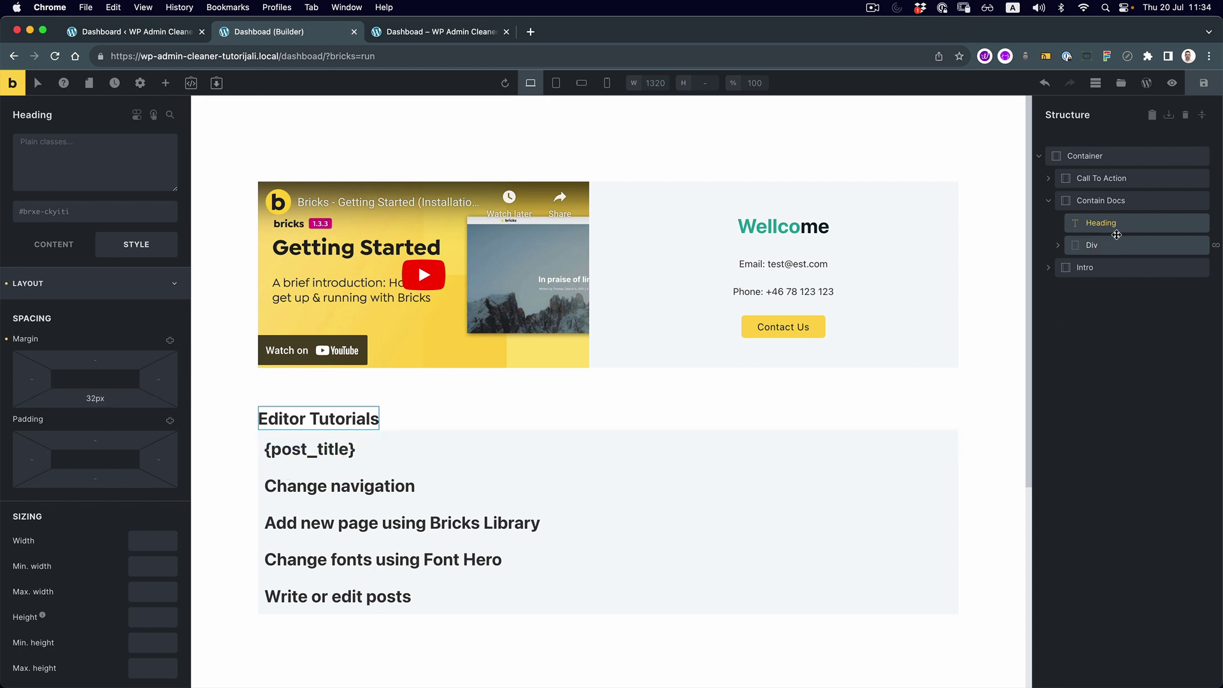
left_click(1115, 201)
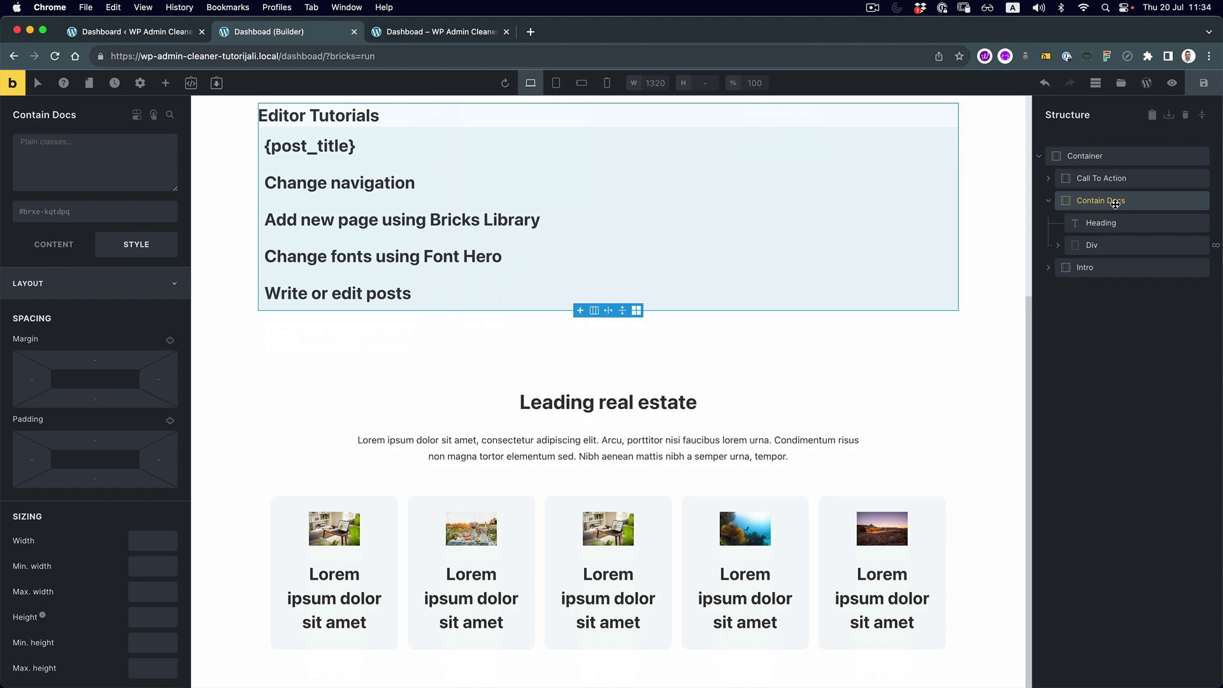
- Wrap the Editor Tutorials heading in its own Div and enlarge its bottom margin
left_click(1190, 231)
right_click(1194, 225)
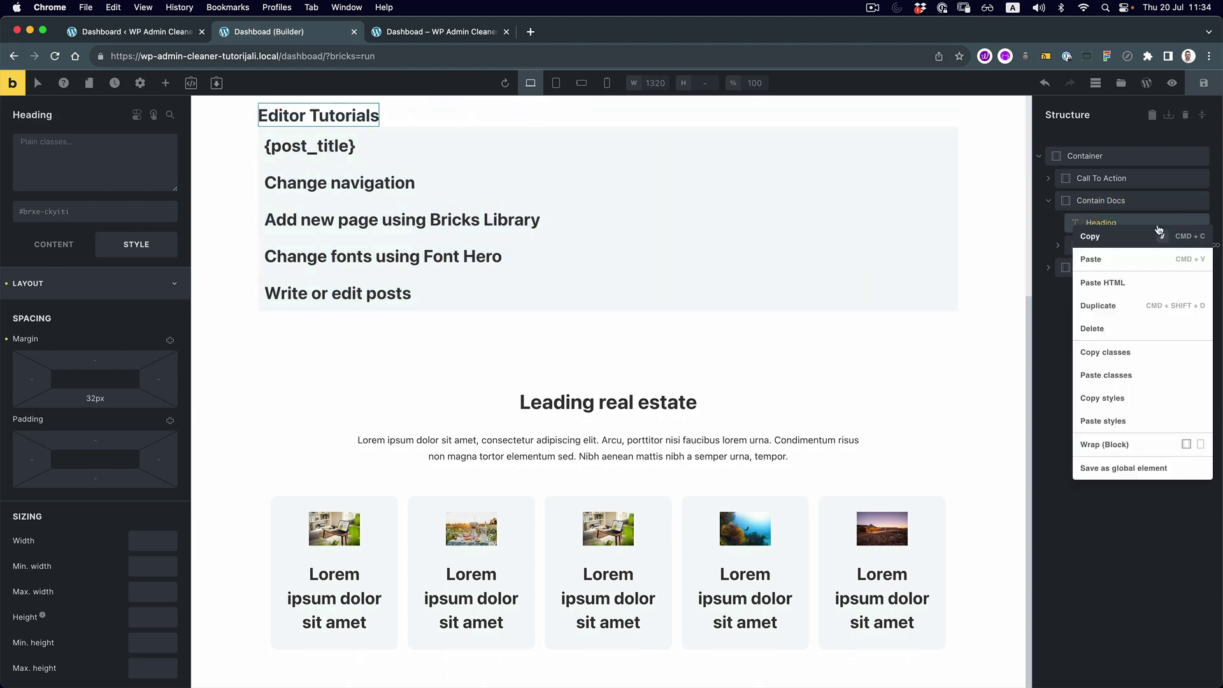
left_click(1201, 446)
scroll(647, 409, "up", 3)
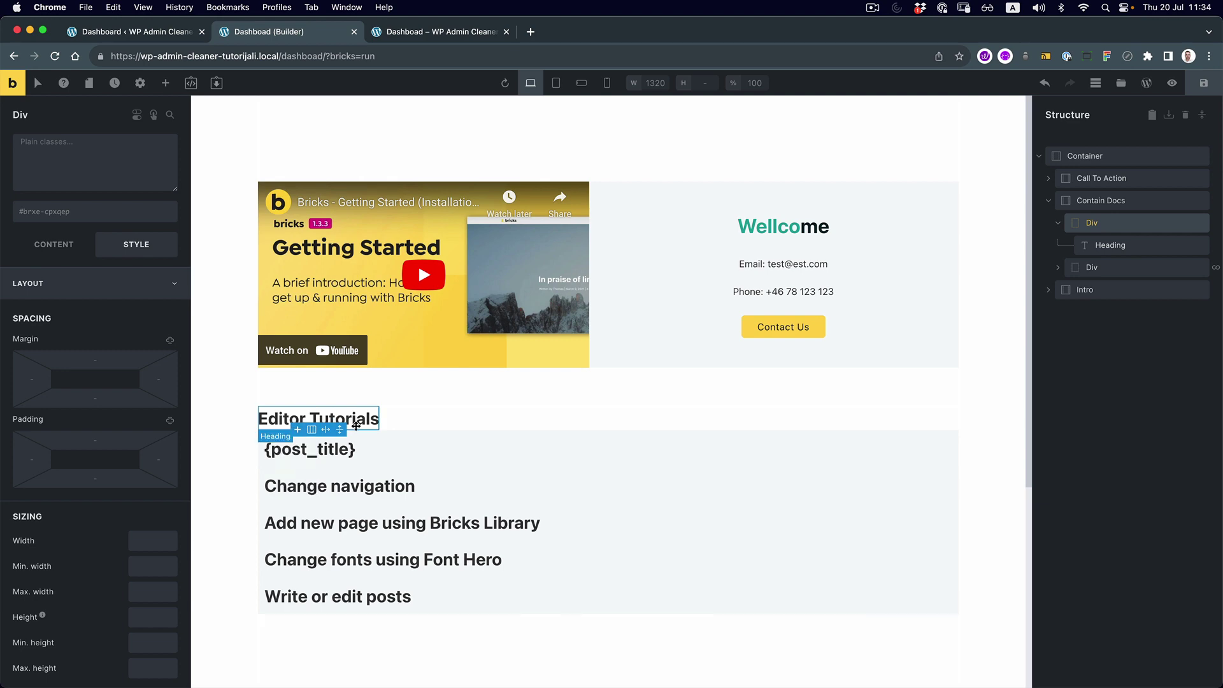
left_click(1123, 243)
scroll(393, 333, "down", 5)
scroll(393, 333, "up", 3)
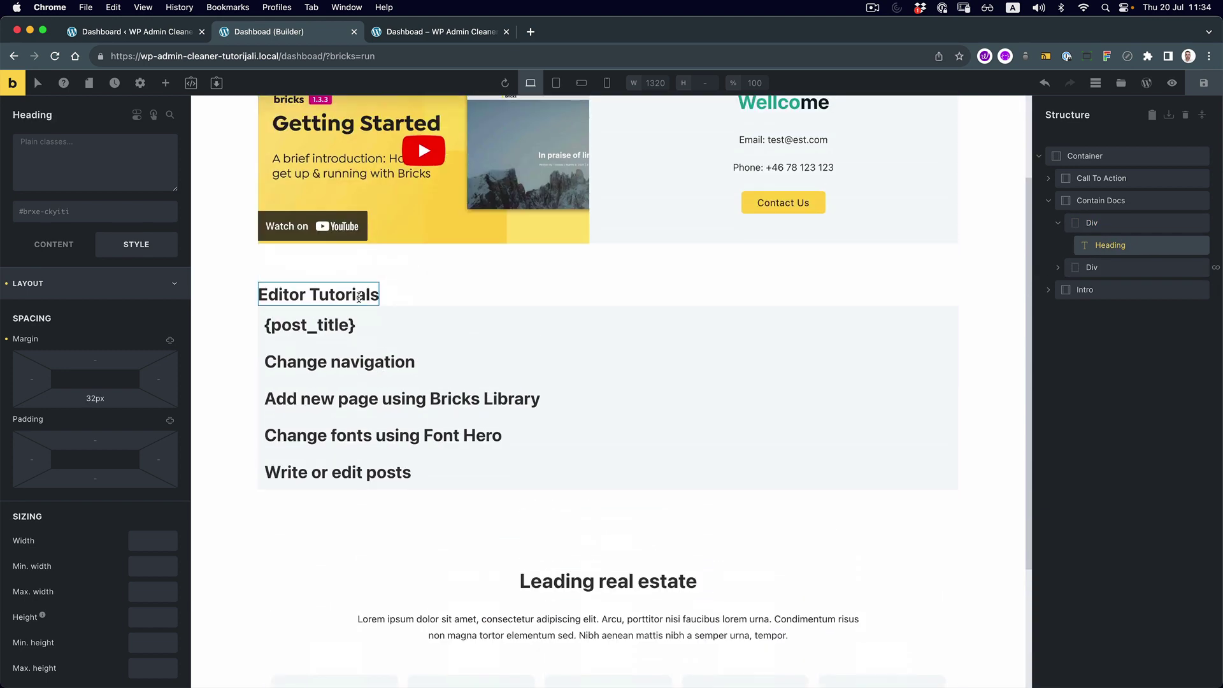
left_click_drag(355, 307, 355, 316)
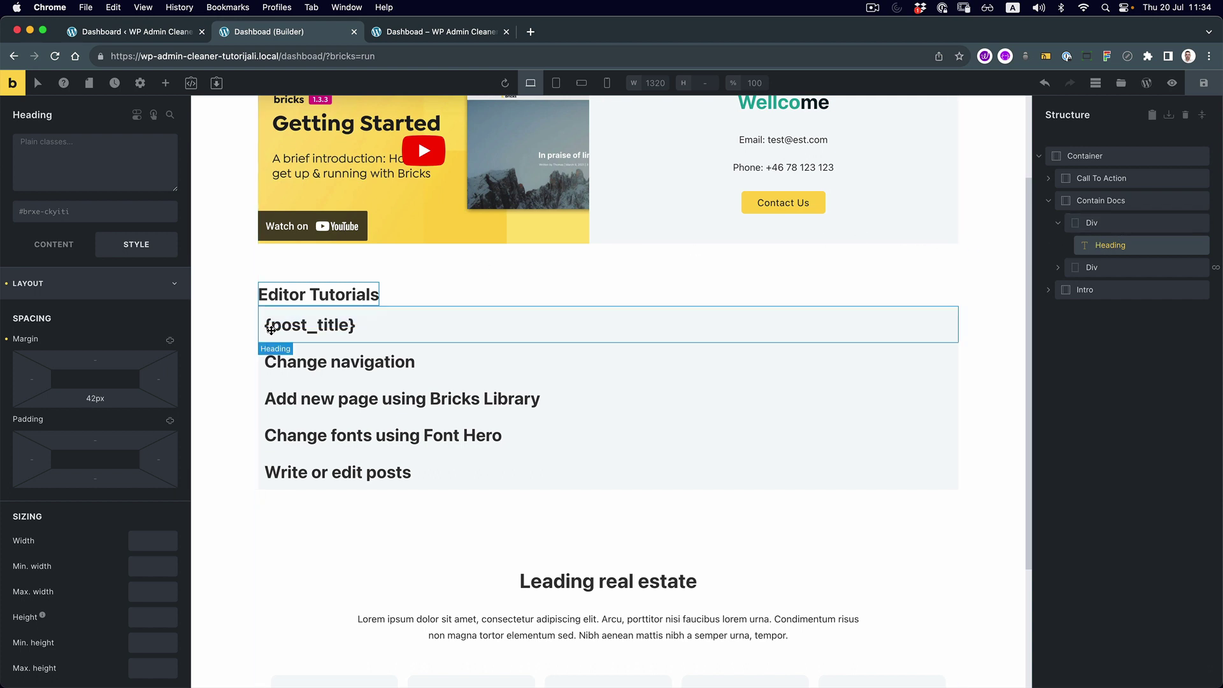
- Keep the wrapper Div's HTML tag as div
left_click(1133, 223)
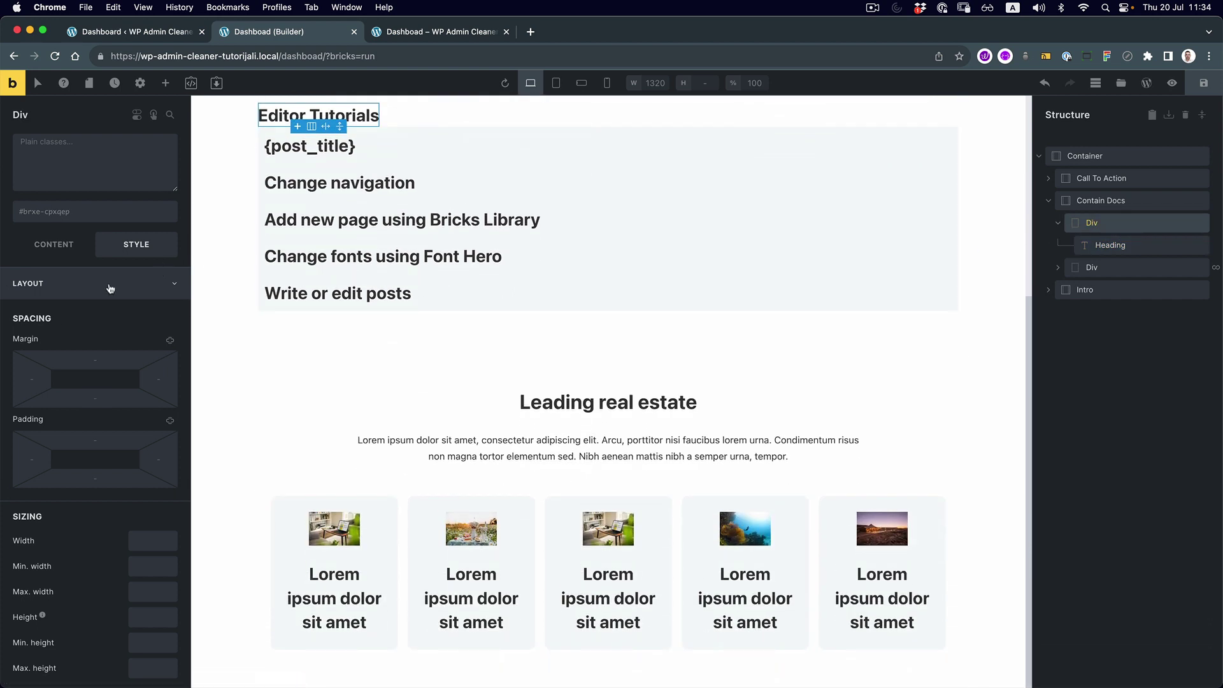
left_click(54, 245)
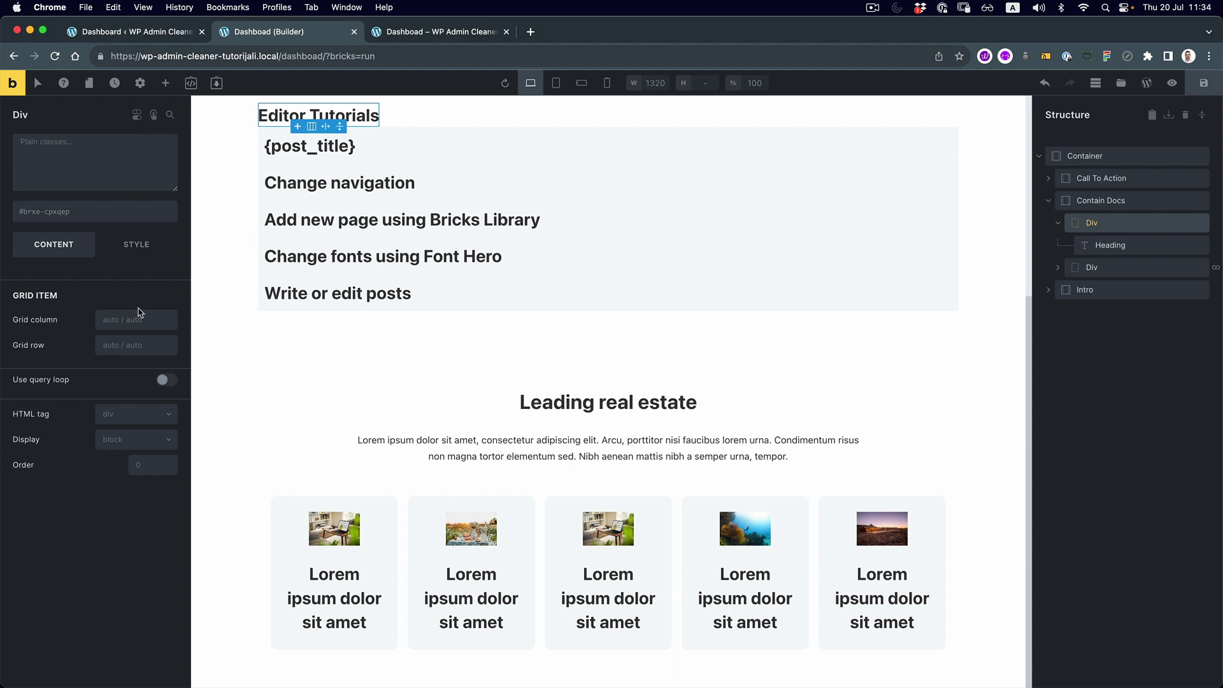
left_click(143, 417)
left_click(144, 417)
- Check the front-end preview showing Editor Tutorials above the Docs rows
left_click(435, 32)
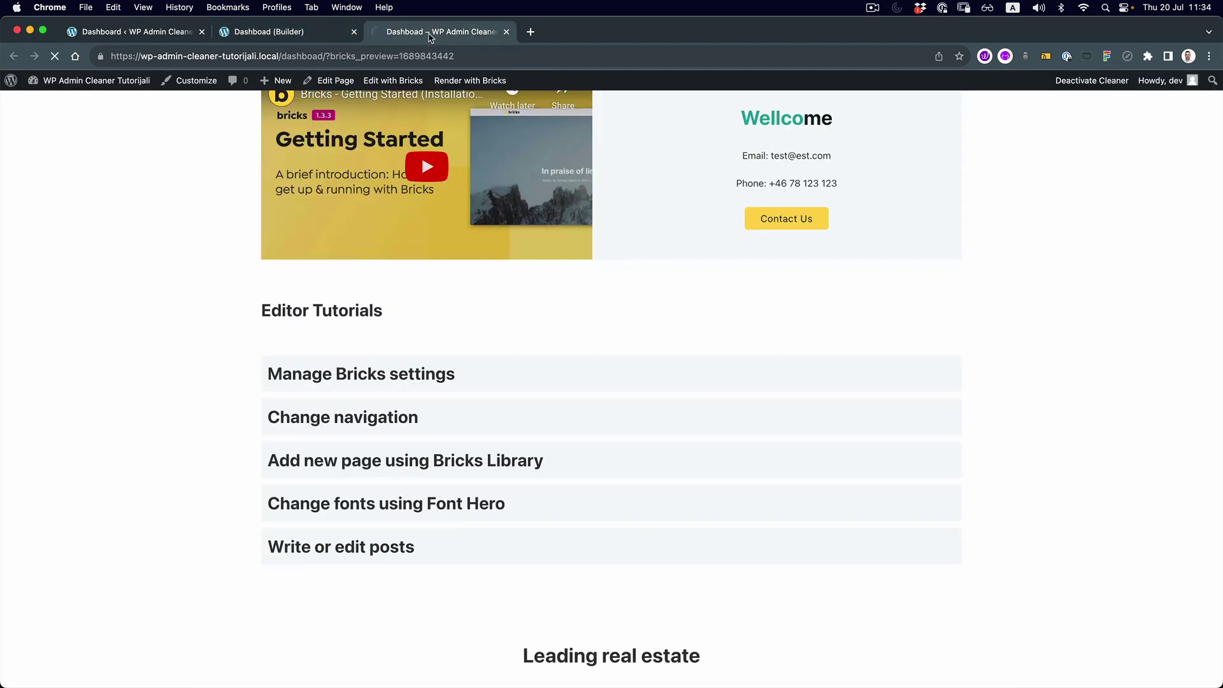
left_click(299, 29)
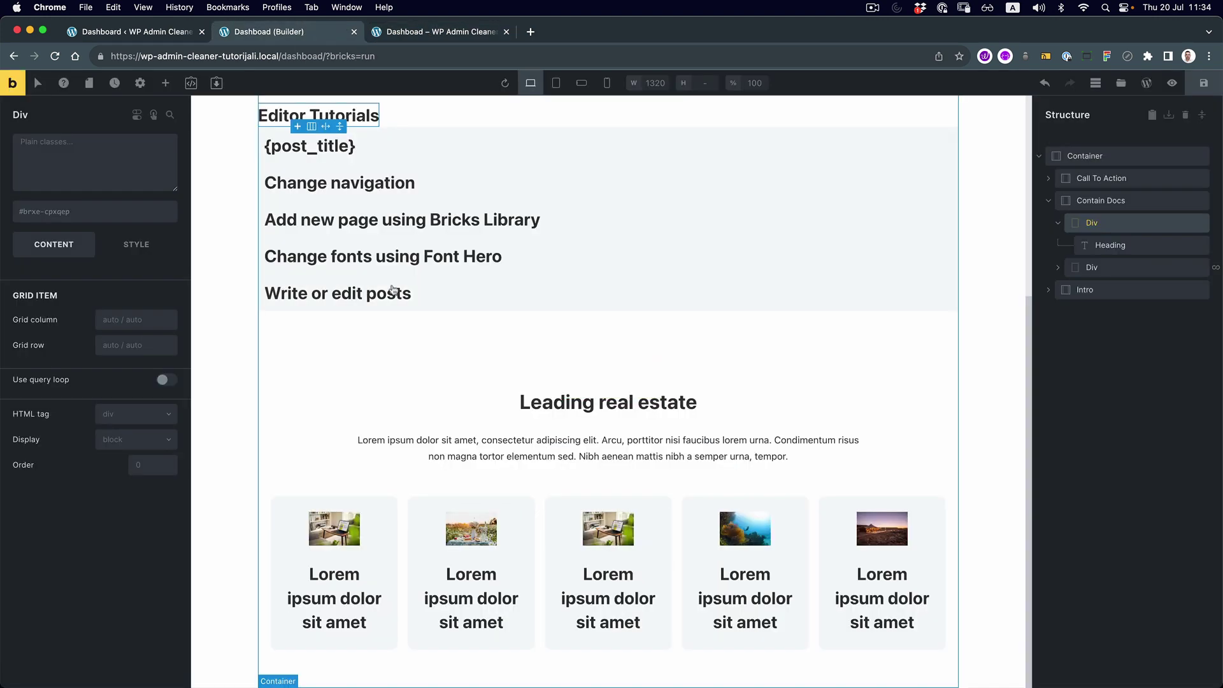
scroll(387, 238, "up", 5)
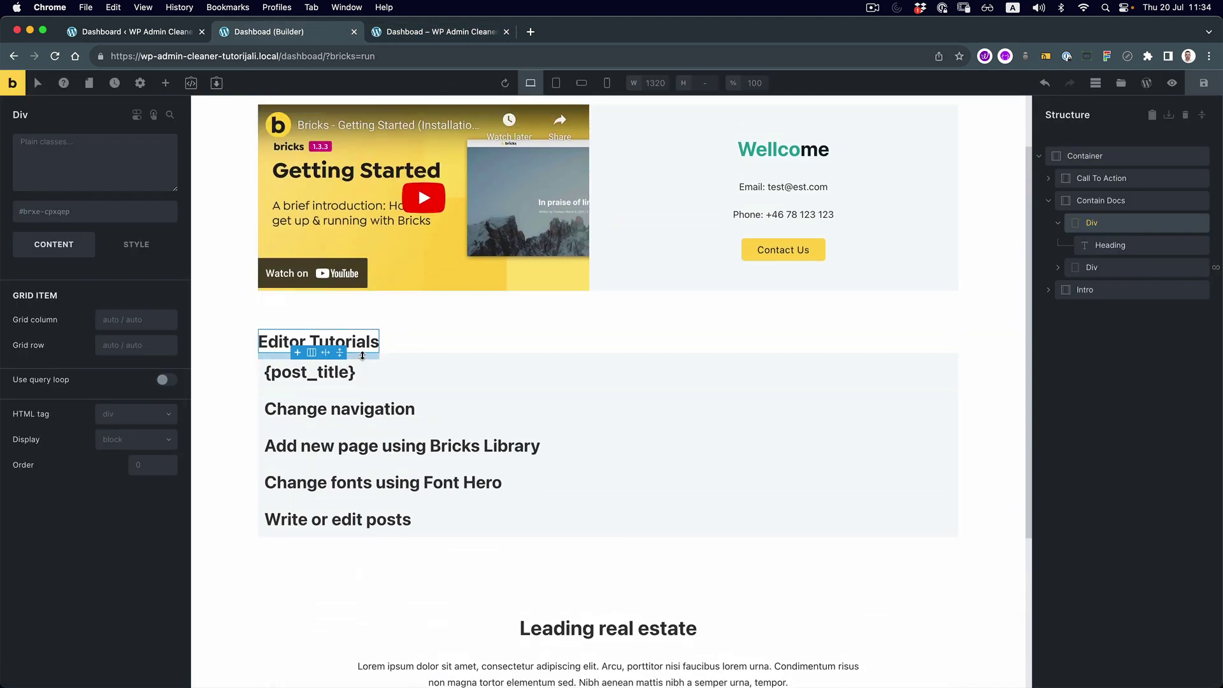
left_click(363, 351)
scroll(799, 305, "down", 5)
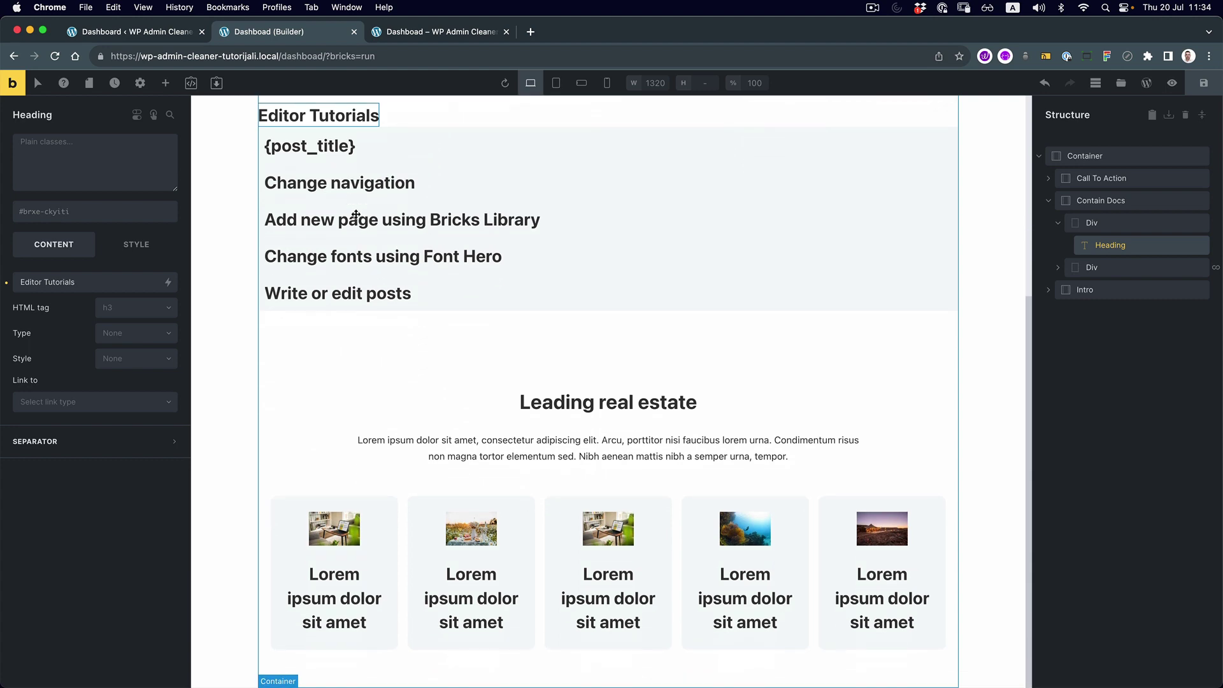
scroll(364, 212, "up", 2)
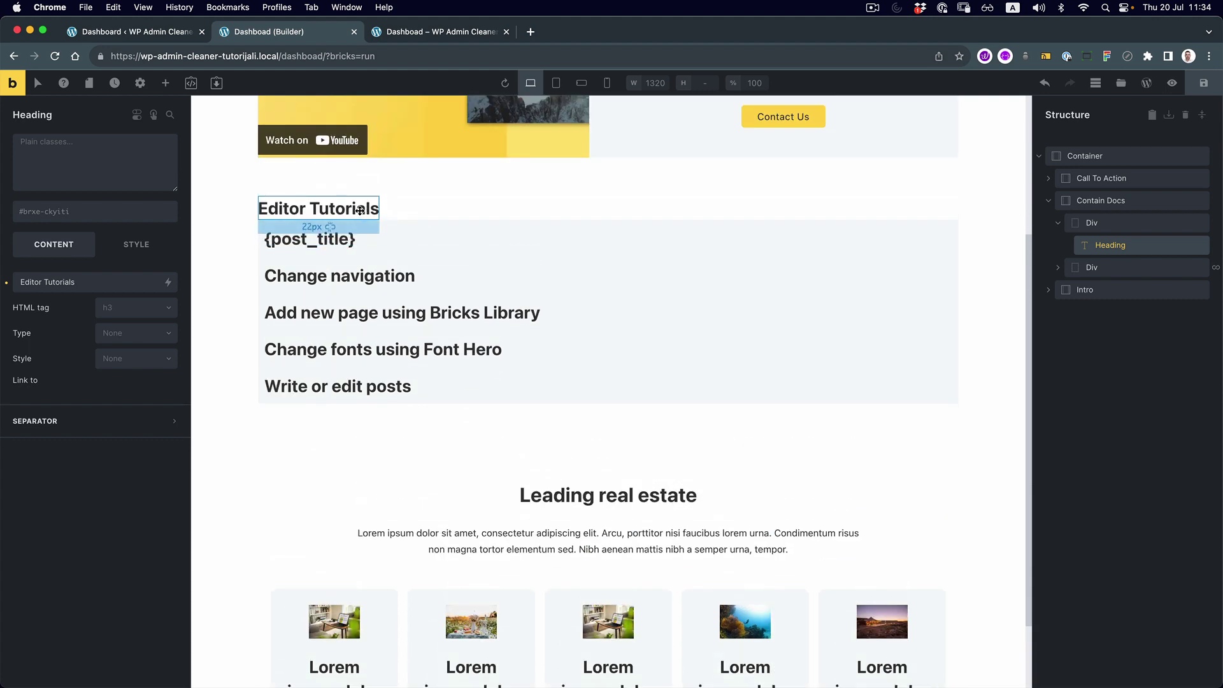
left_click(1171, 82)
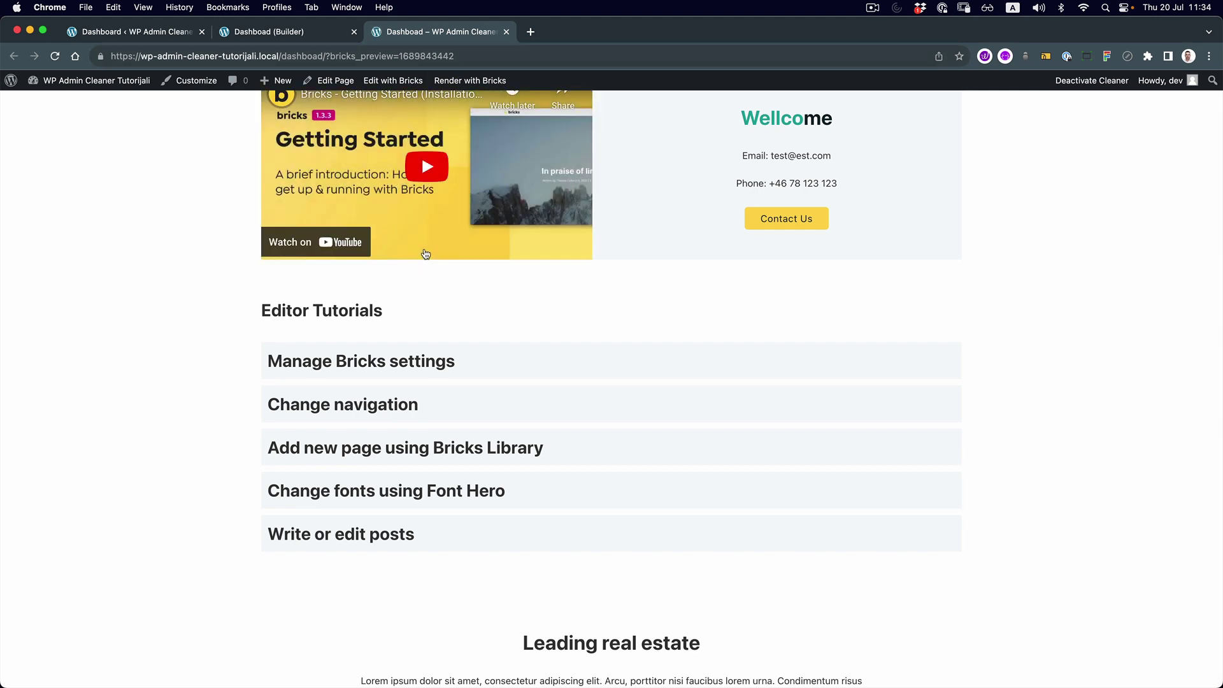
scroll(445, 331, "up", 3)
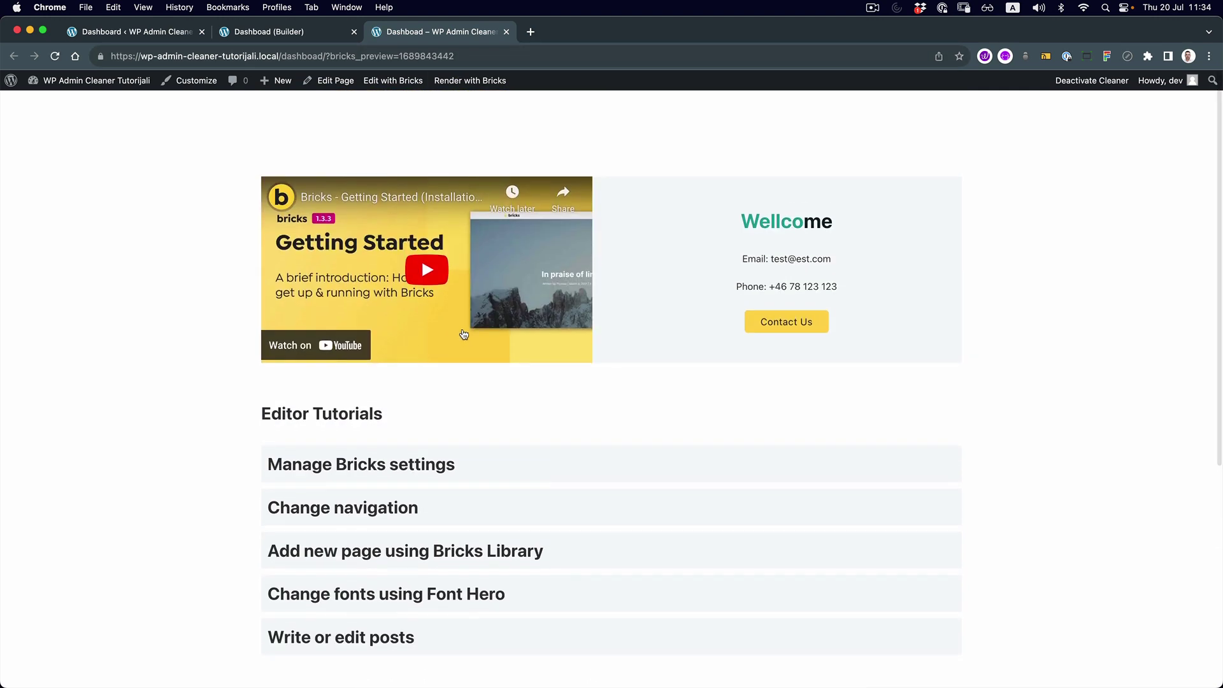
- Open the 'Manage Bricks settings' tutorial in a new tab, then return to the dashboard
left_click(134, 32)
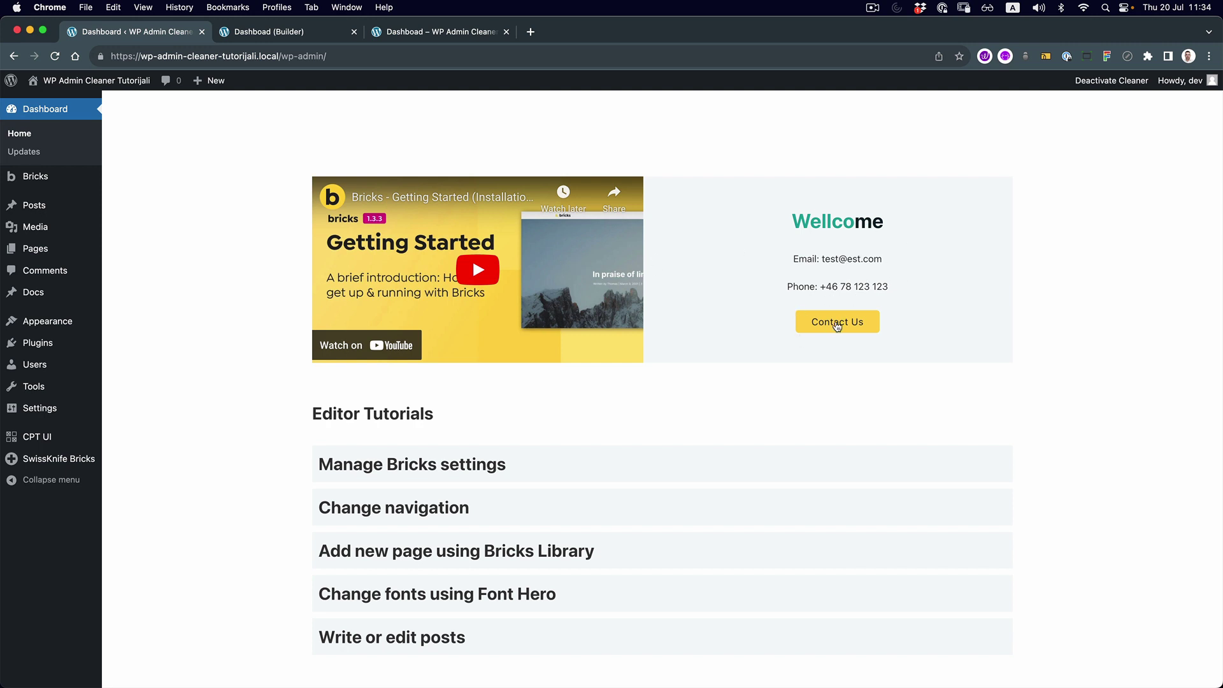
scroll(655, 330, "down", 5)
scroll(653, 328, "up", 2)
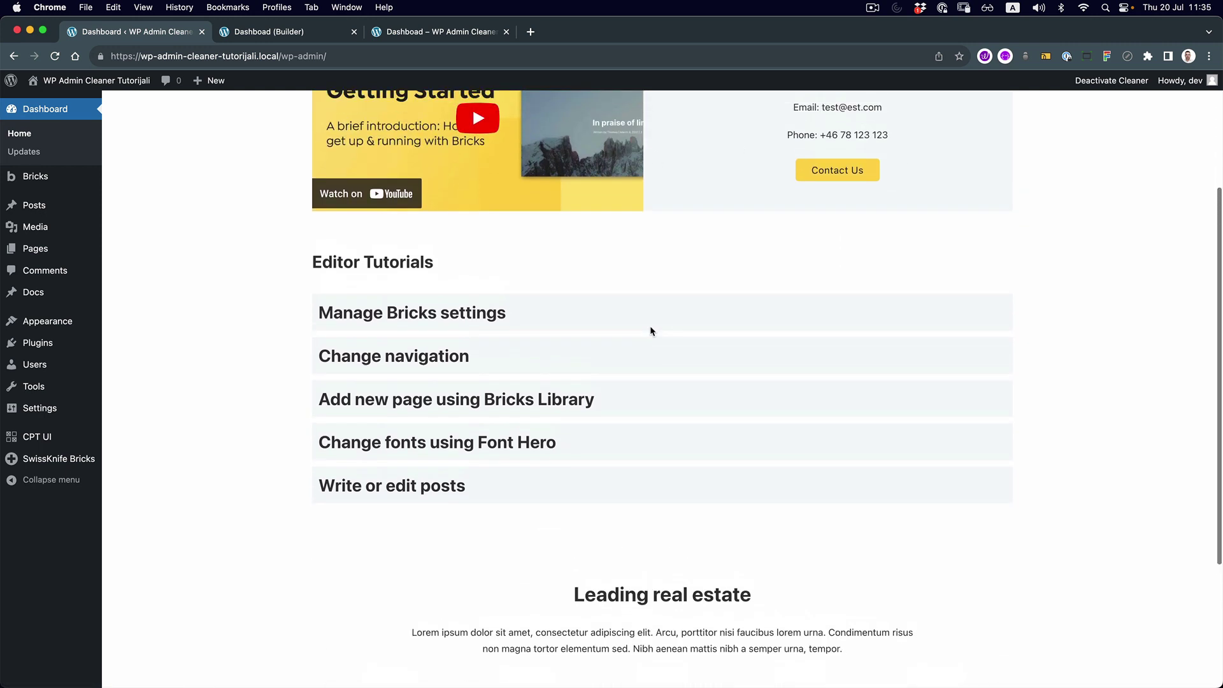
scroll(651, 331, "down", 1)
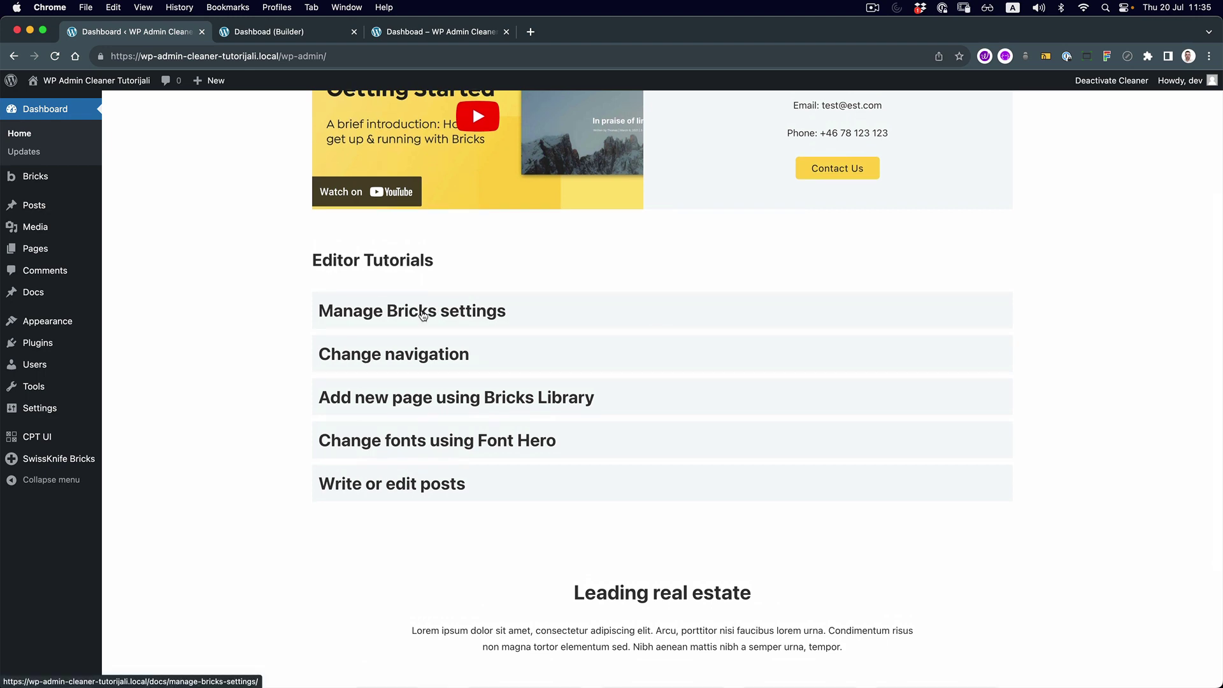
left_click(421, 314)
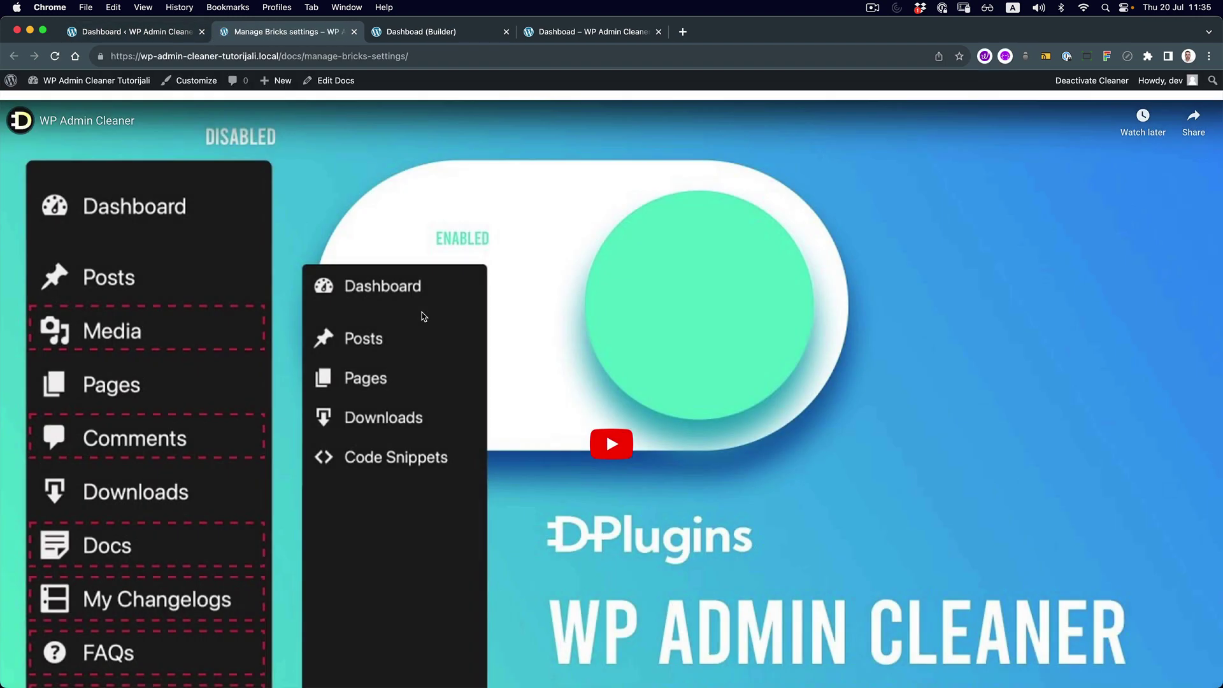
scroll(422, 316, "down", 5)
scroll(451, 331, "up", 3)
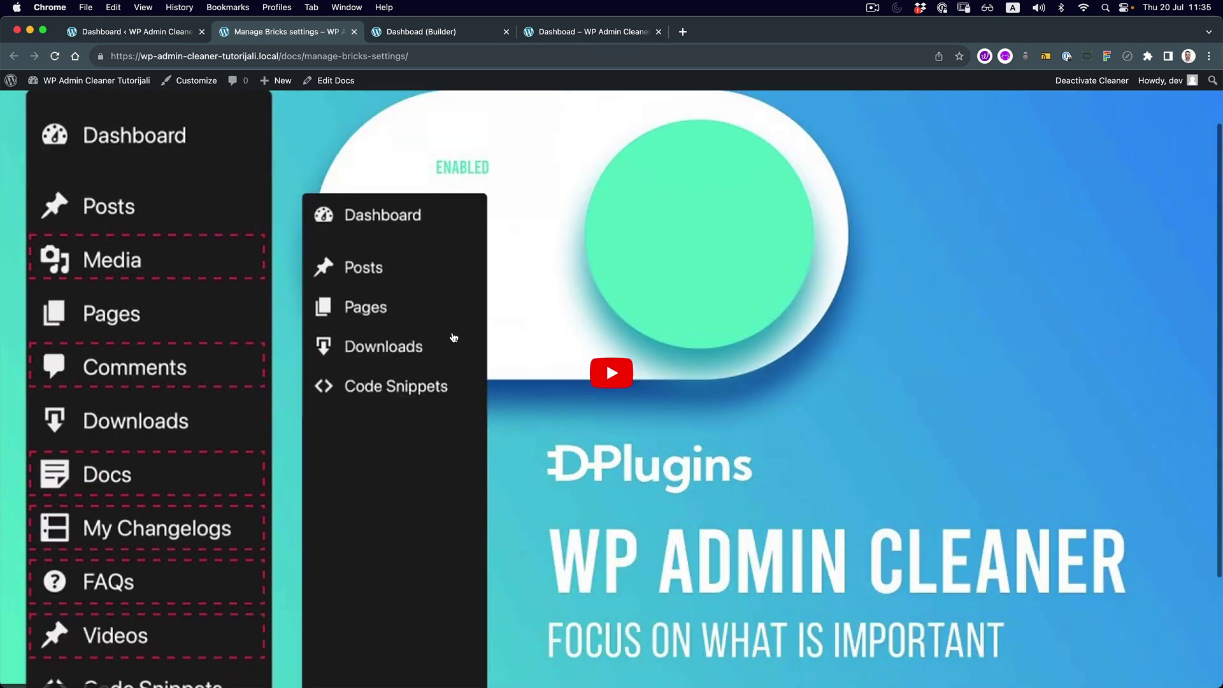
scroll(453, 338, "up", 2)
left_click(167, 31)
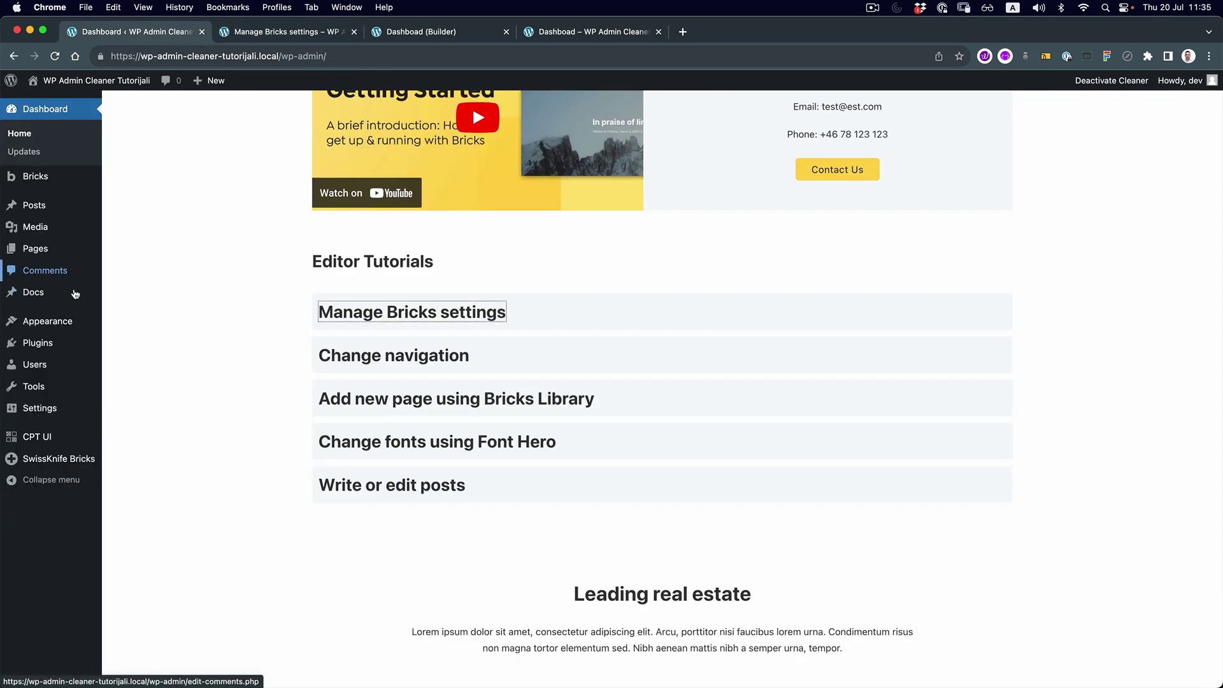
- Create and publish a new Bricks template titled 'Docs'
mouse_move(36, 176)
left_click(139, 196, "super")
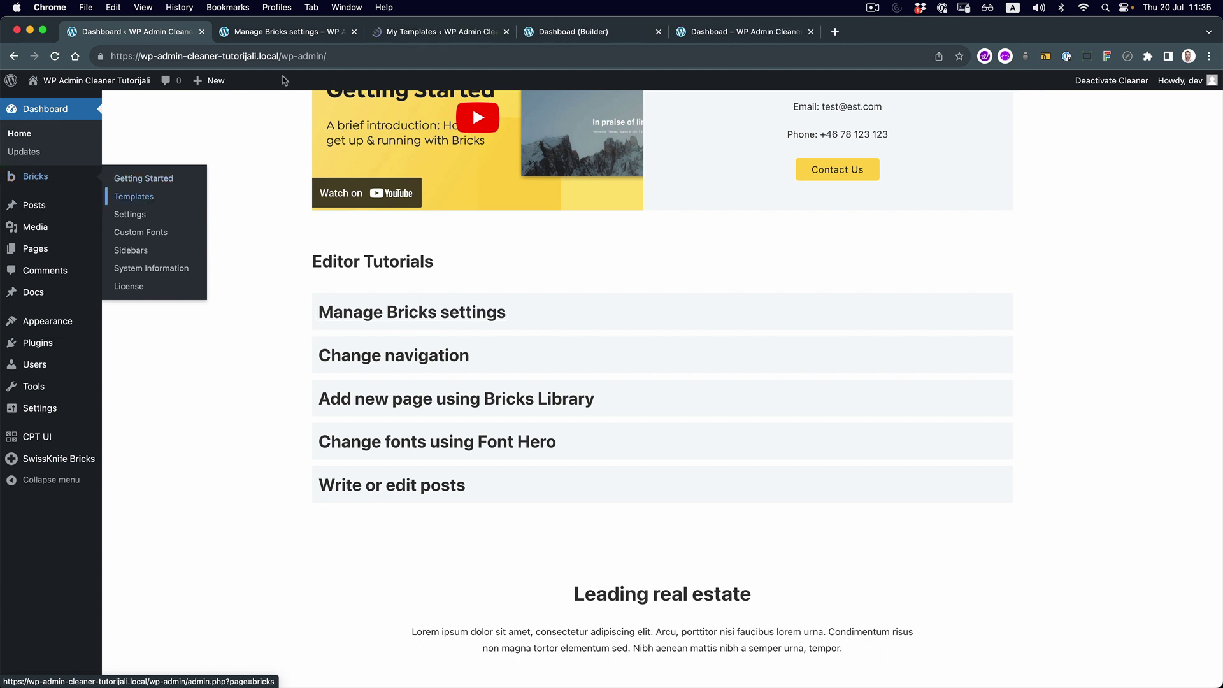
left_click(401, 36)
left_click(233, 112)
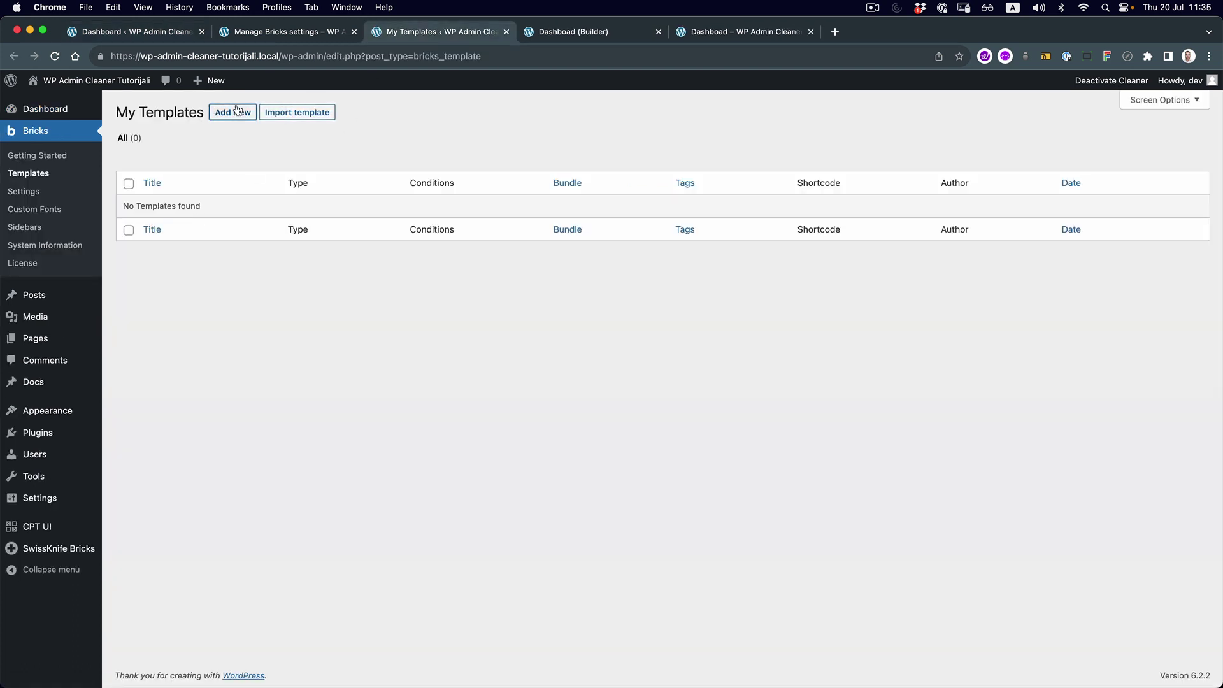
type("Docs")
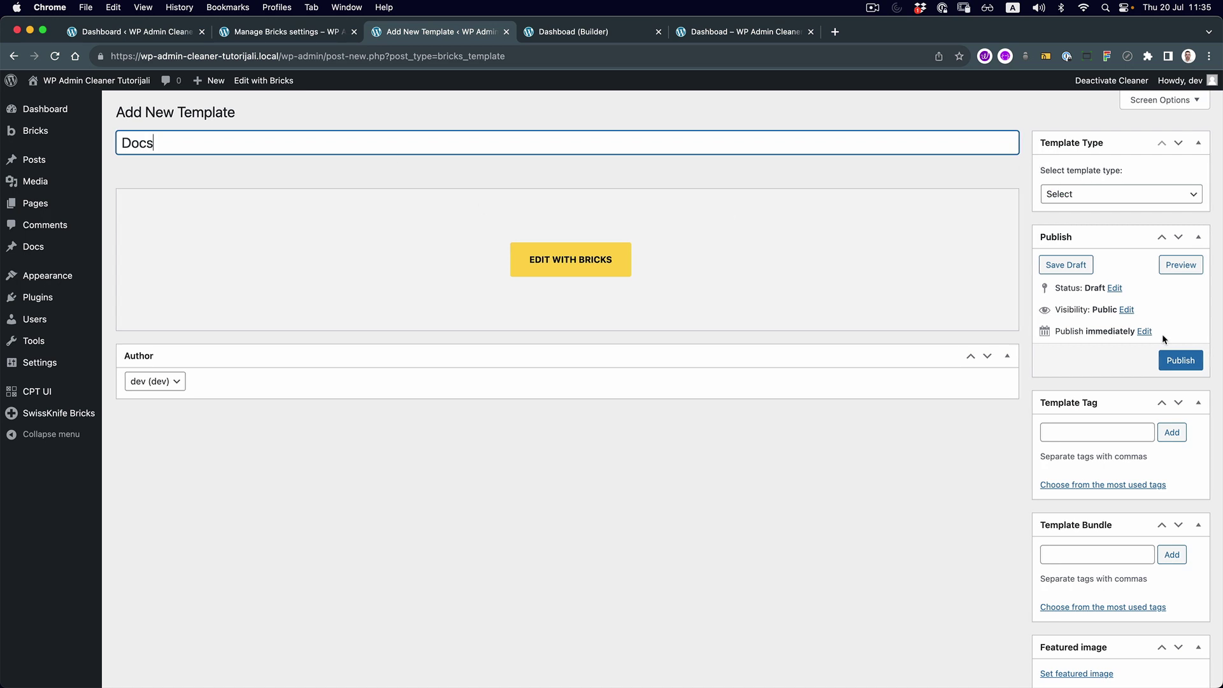
left_click(1178, 360)
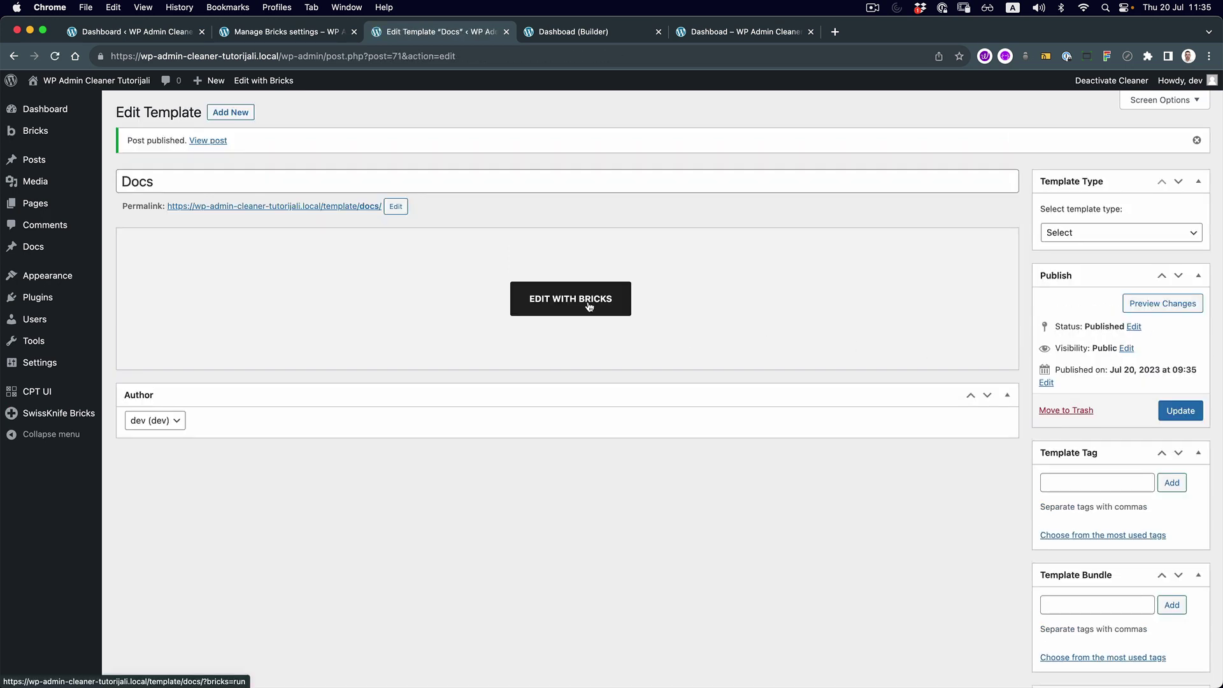
left_click(1122, 237)
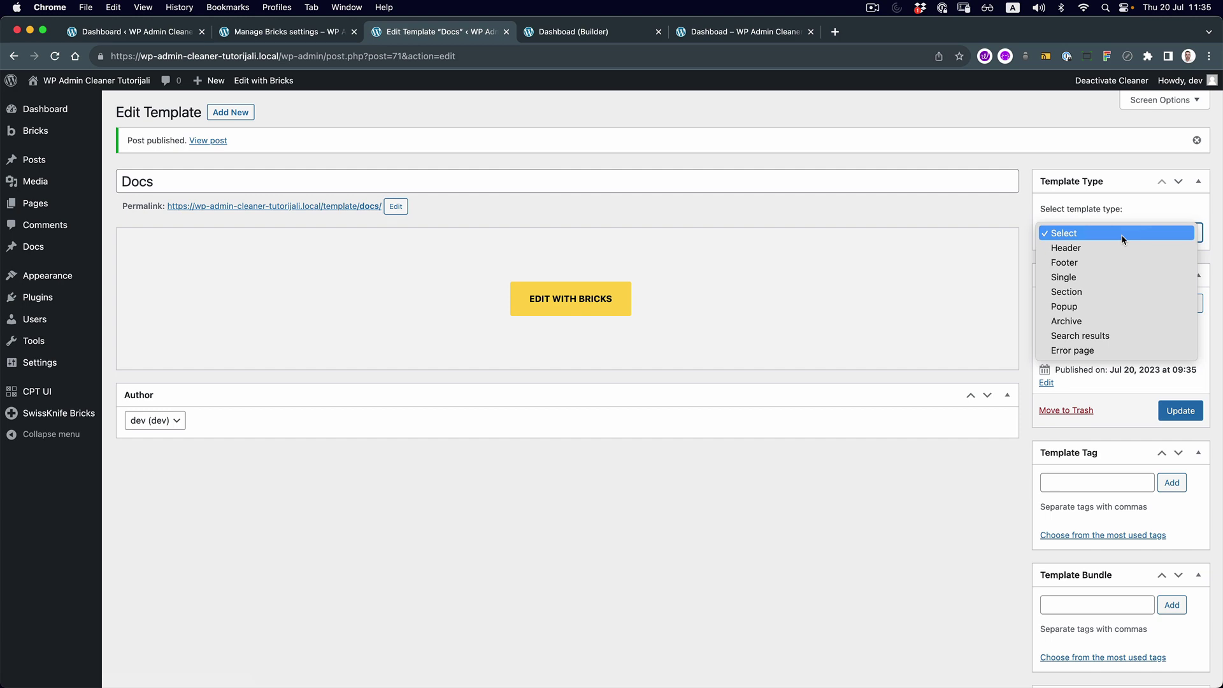
left_click(909, 509)
scroll(906, 506, "down", 3)
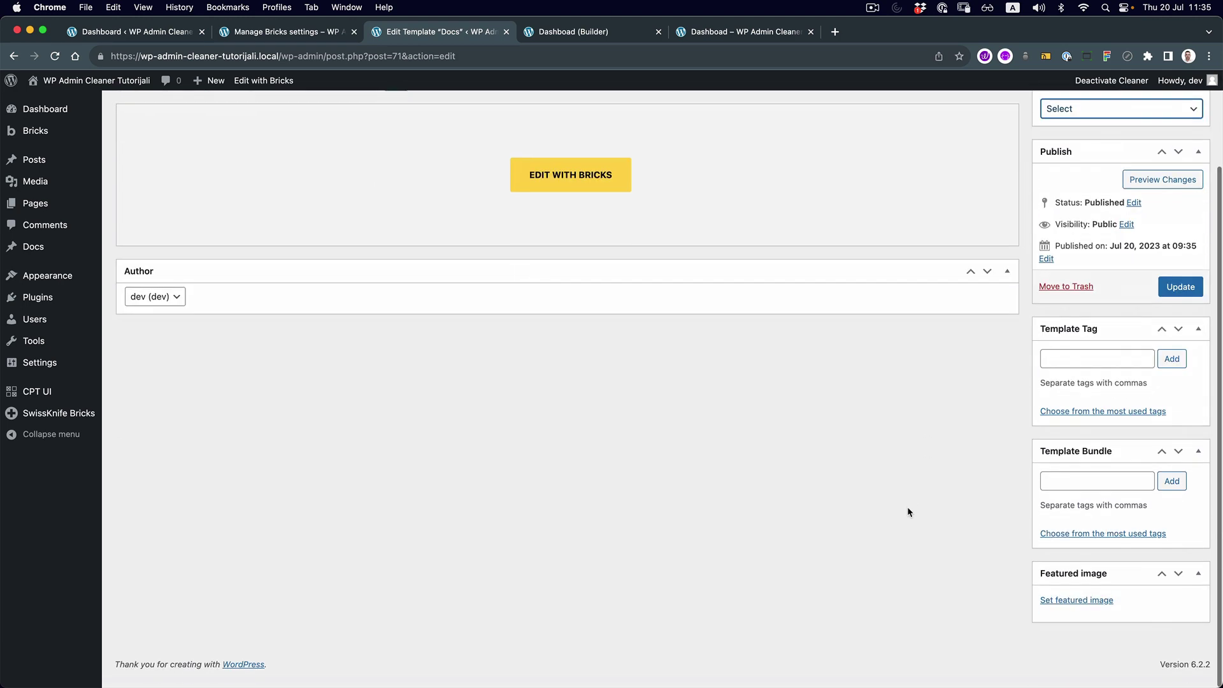
scroll(907, 506, "up", 3)
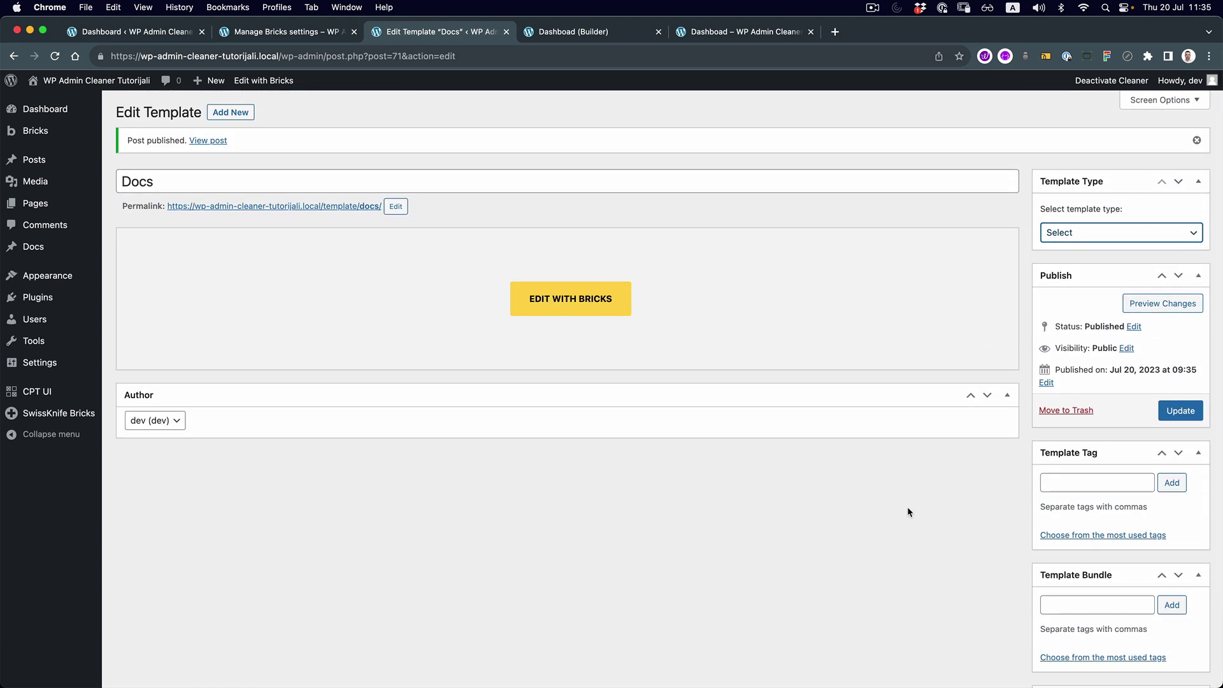
- Close the dashboard builder and preview tabs and open Docs in Bricks
left_click(603, 38)
left_click(657, 32)
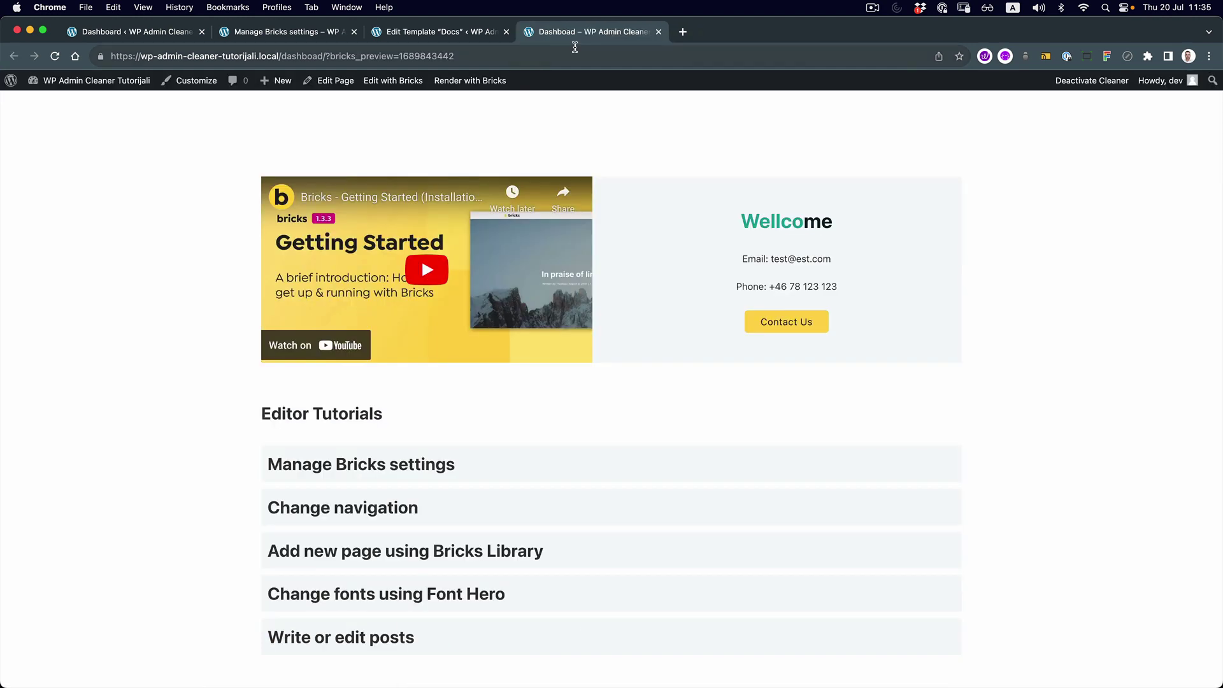
left_click(658, 32)
left_click(287, 32)
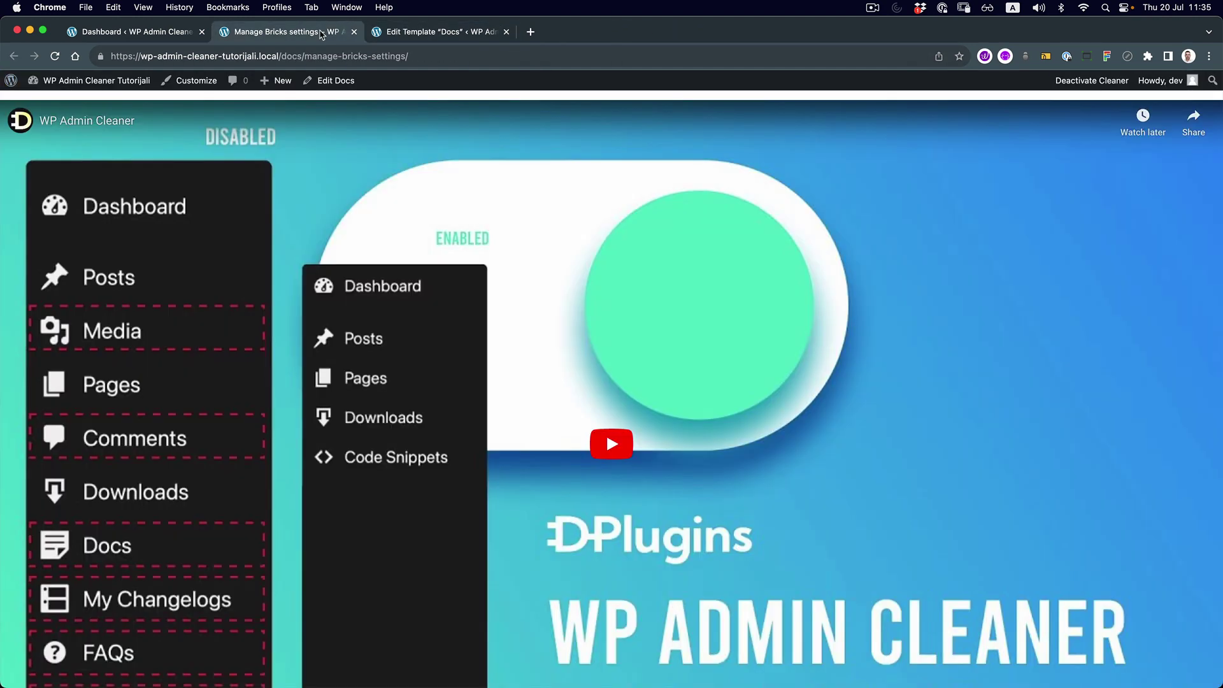
left_click(427, 35)
left_click(563, 303)
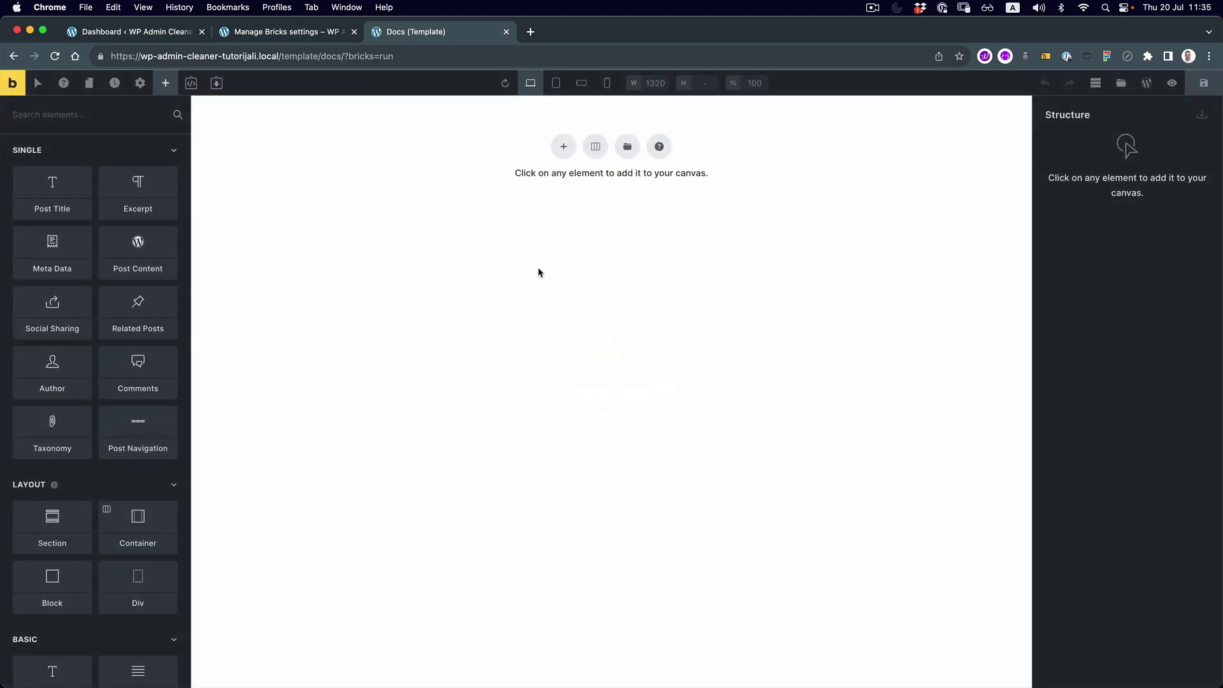
- Fill the Docs template with a container holding Post Title and Post Content, then save
left_click(289, 35)
left_click(421, 37)
left_click(124, 508)
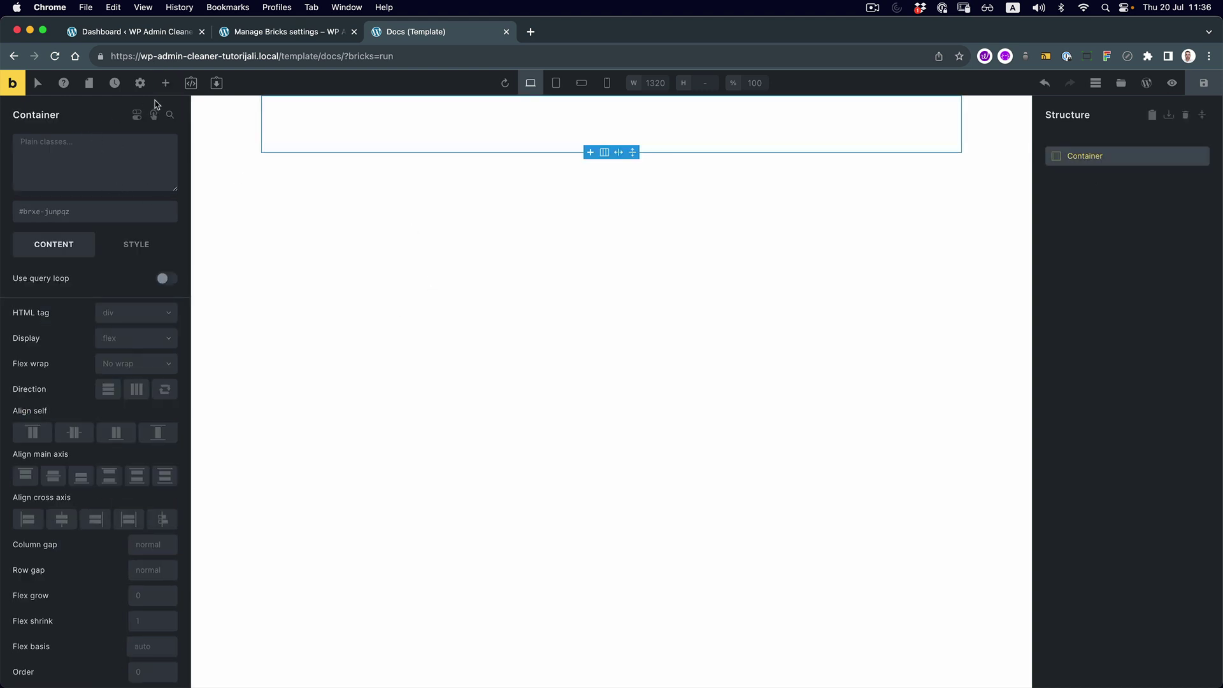
left_click(165, 83)
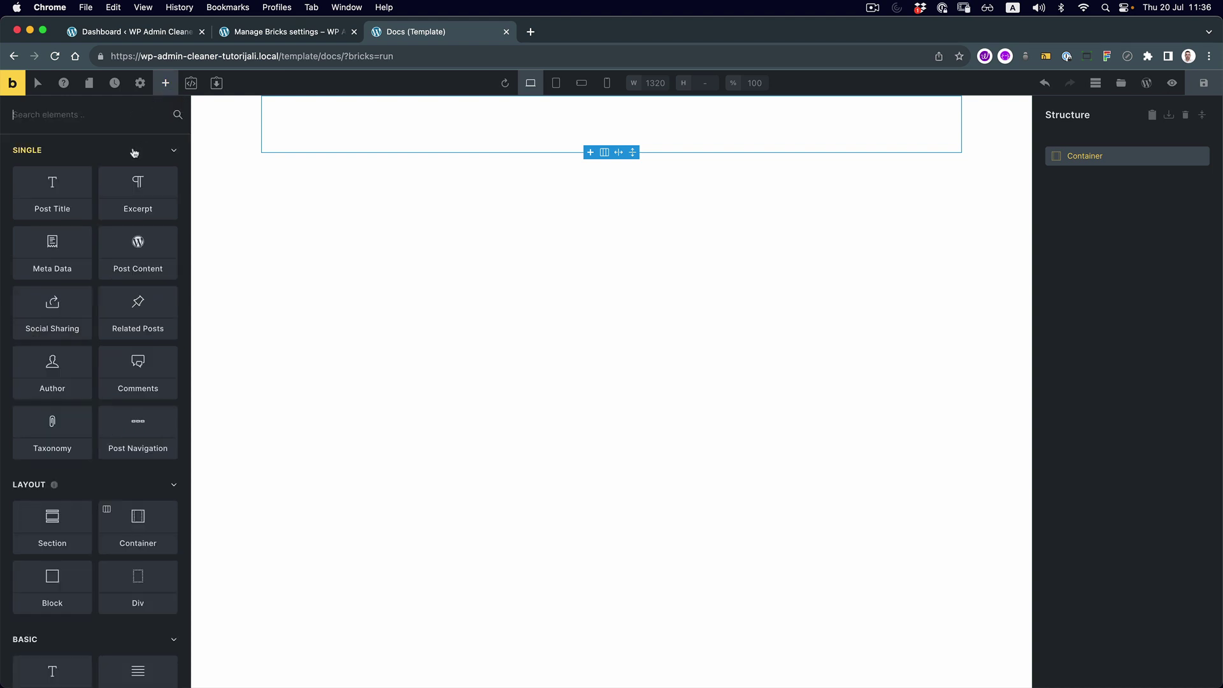
left_click(55, 188)
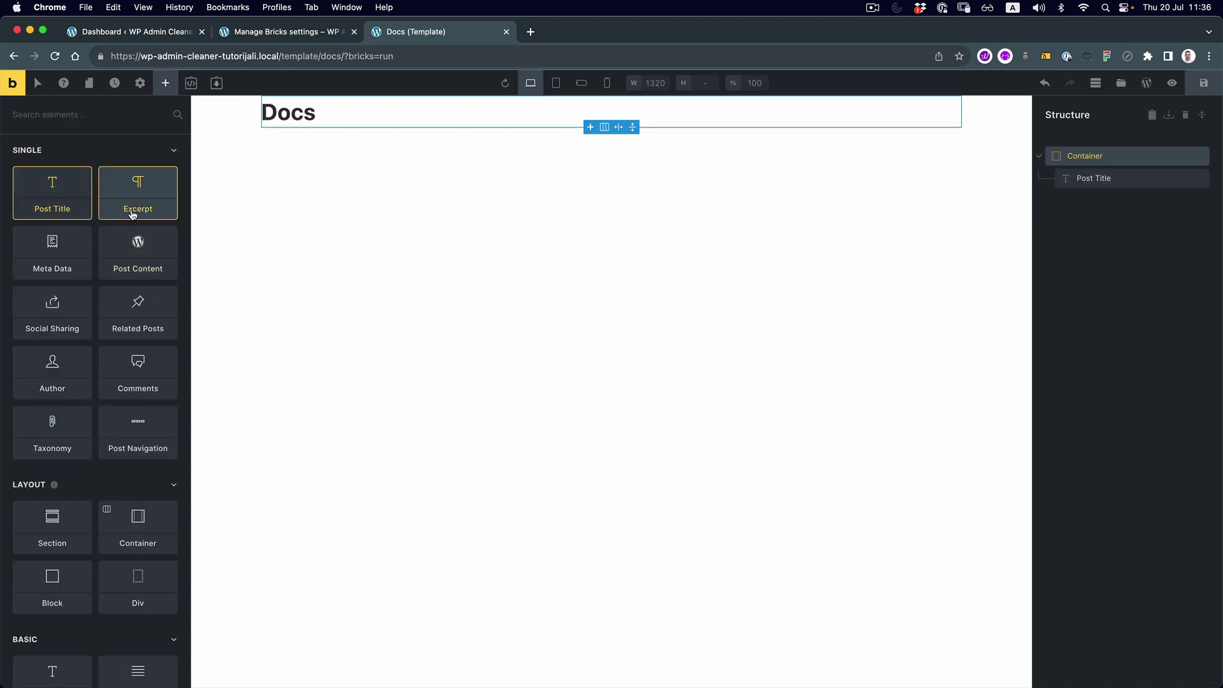
mouse_move(138, 372)
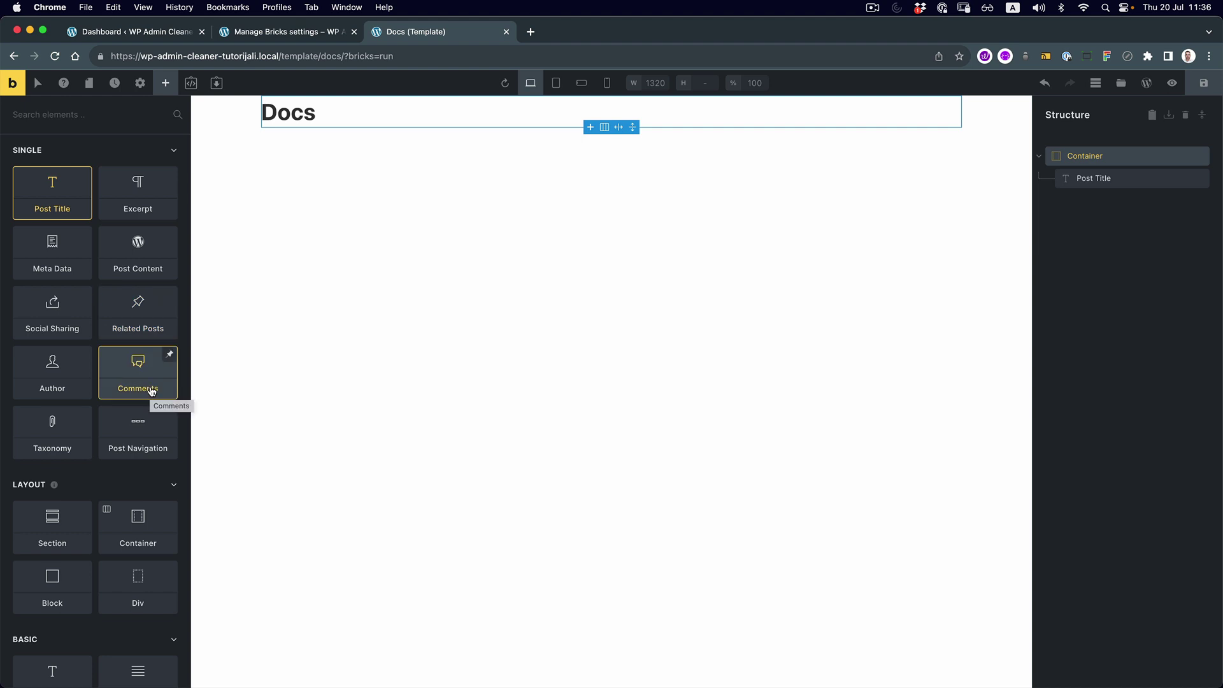
left_click(138, 251)
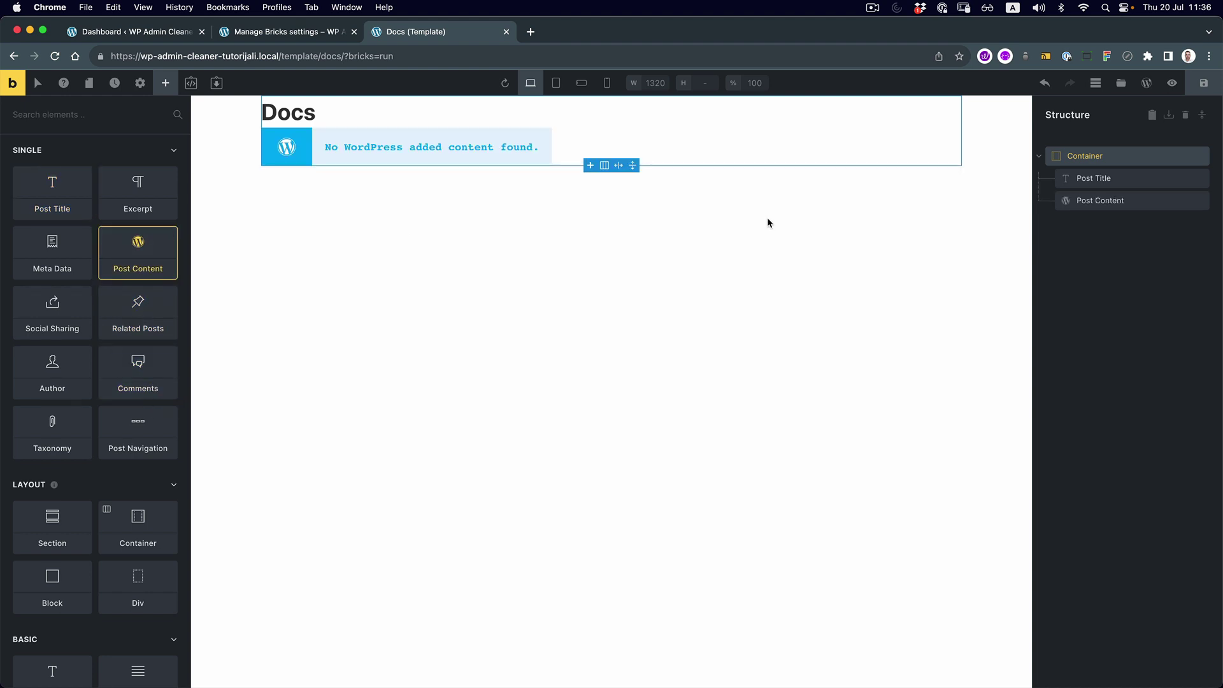
left_click(1202, 83)
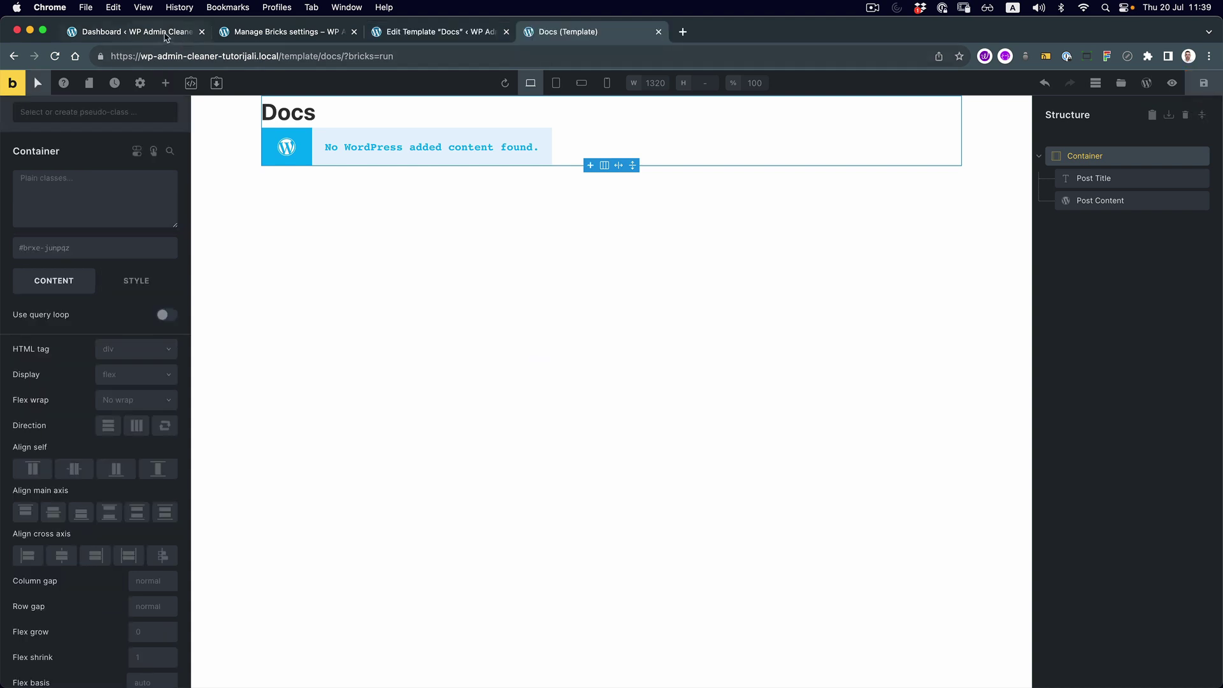
mouse_move(36, 176)
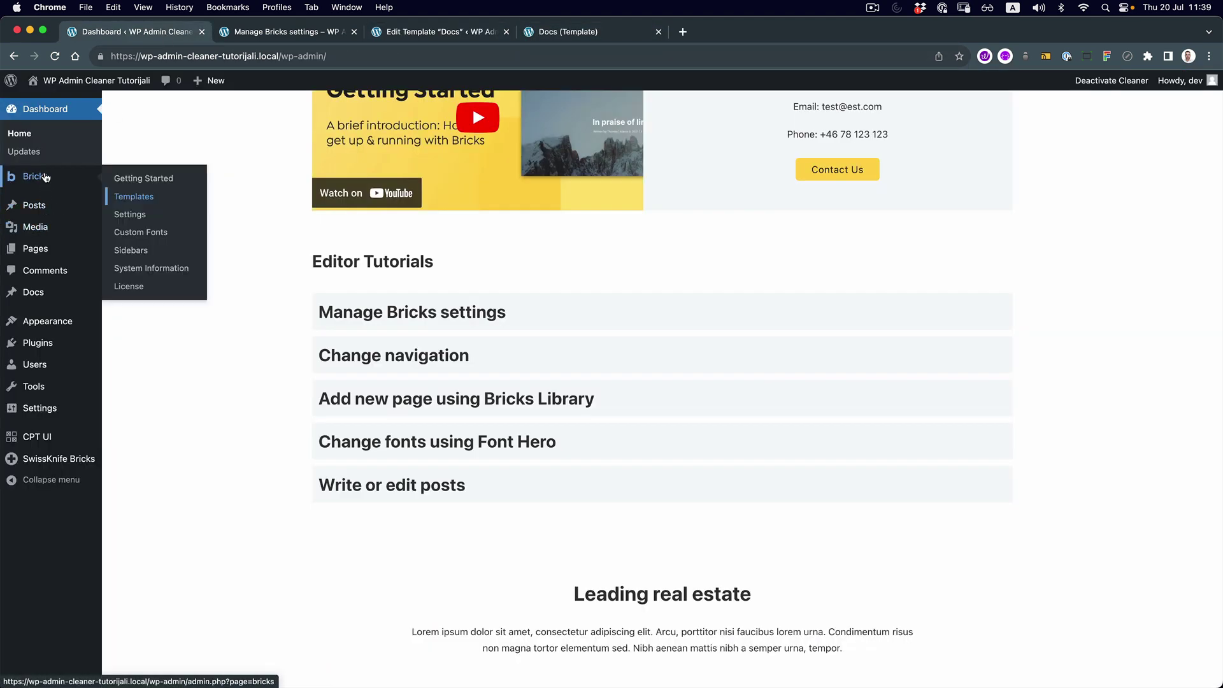
- Enable the Docs post type in Bricks settings and reopen the Docs template in Bricks
left_click(130, 214)
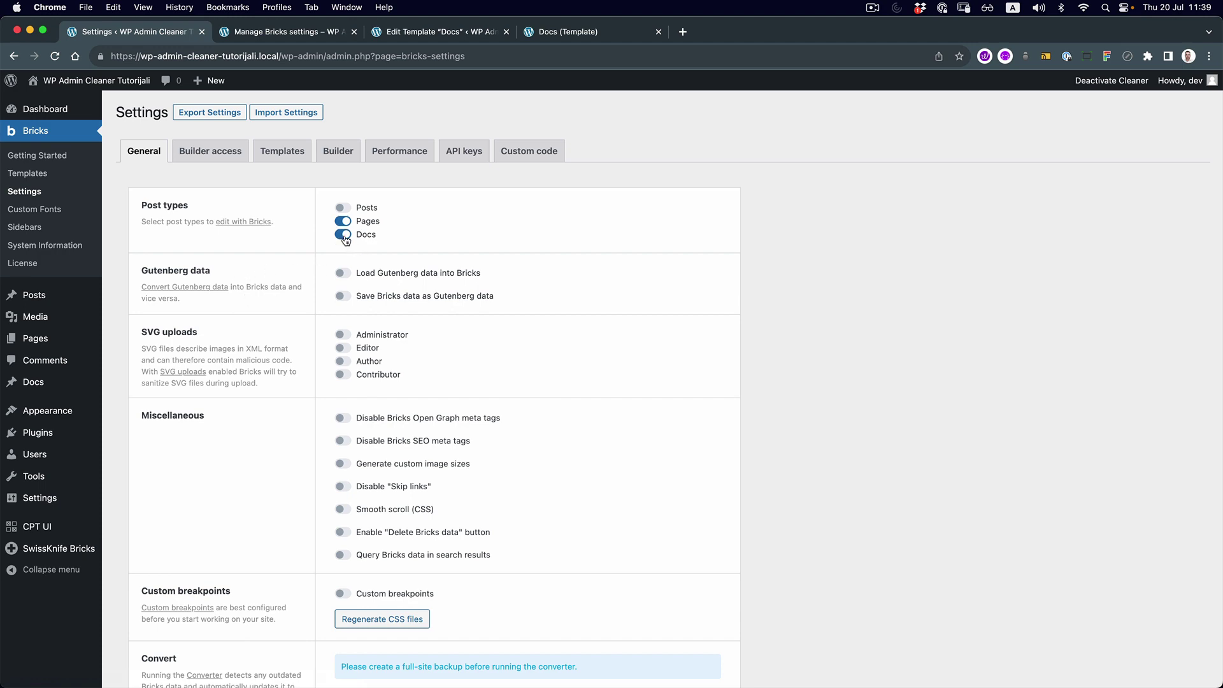
scroll(345, 239, "down", 5)
left_click(158, 596)
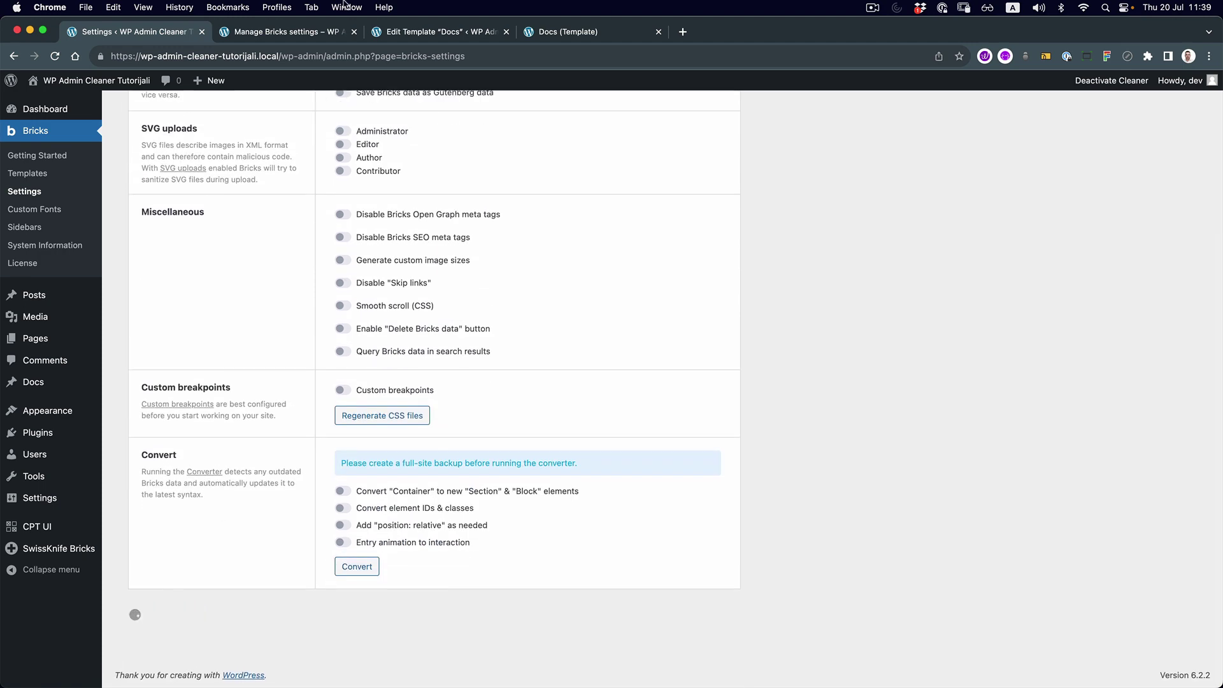
left_click(391, 33)
left_click(304, 33)
left_click(430, 34)
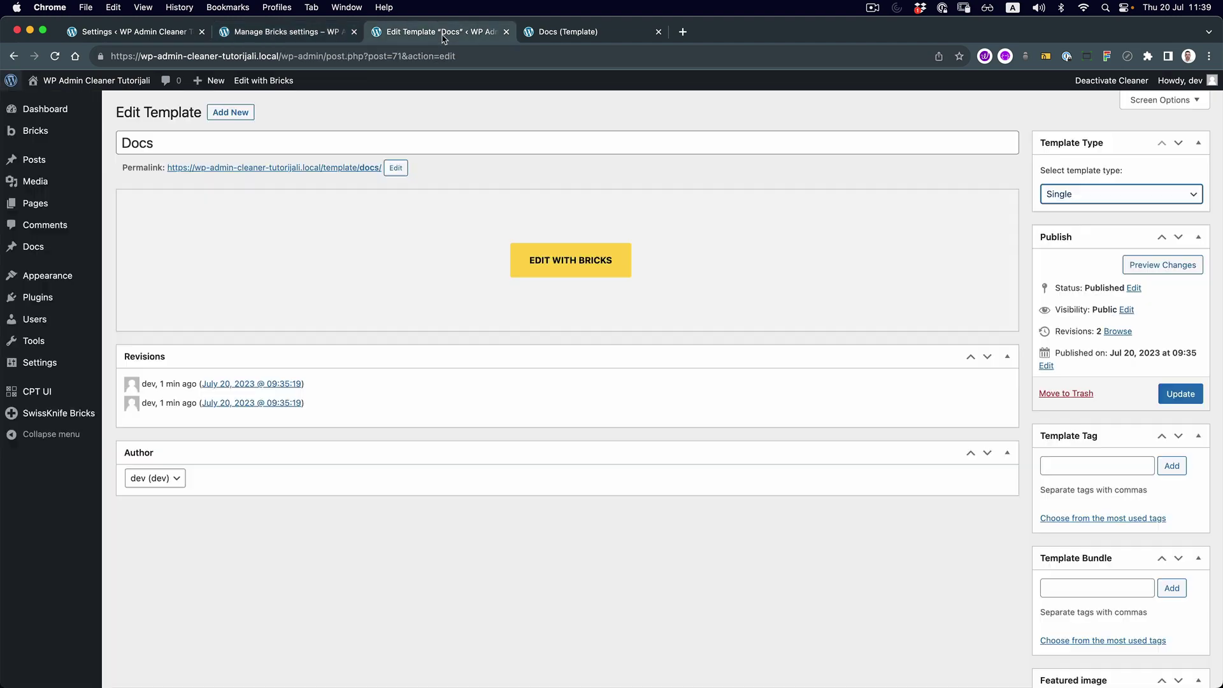
left_click(554, 259)
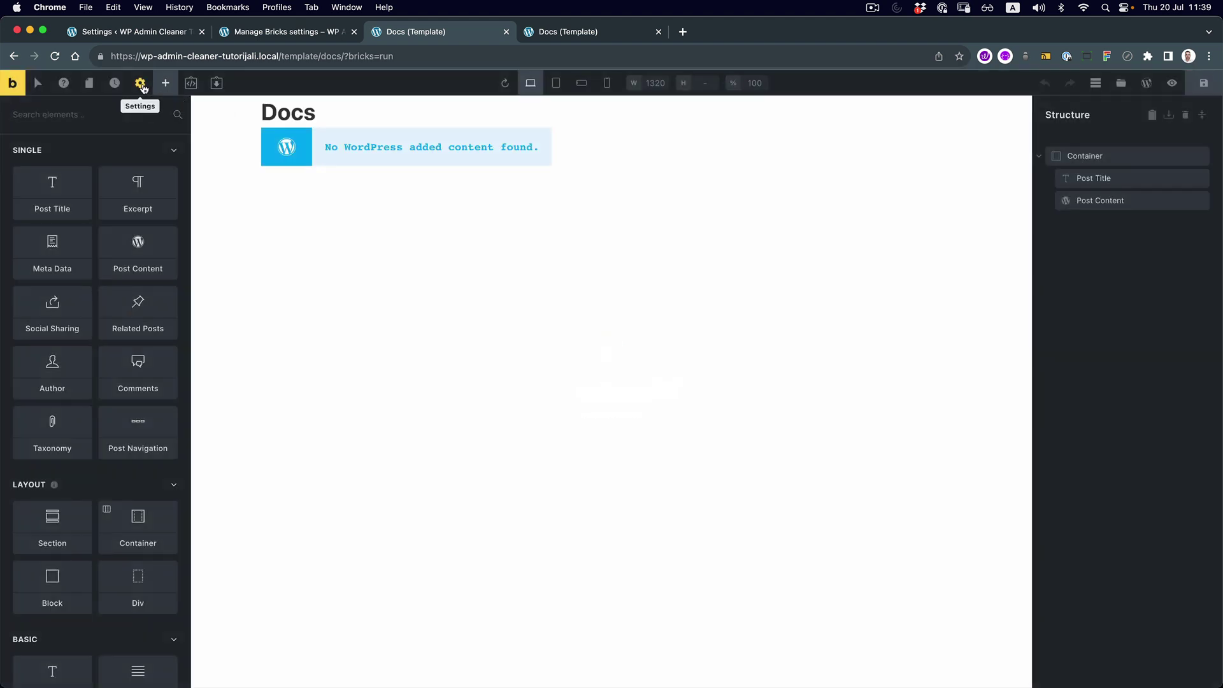
- Add a display condition in the template settings, first trying individual items
left_click(140, 84)
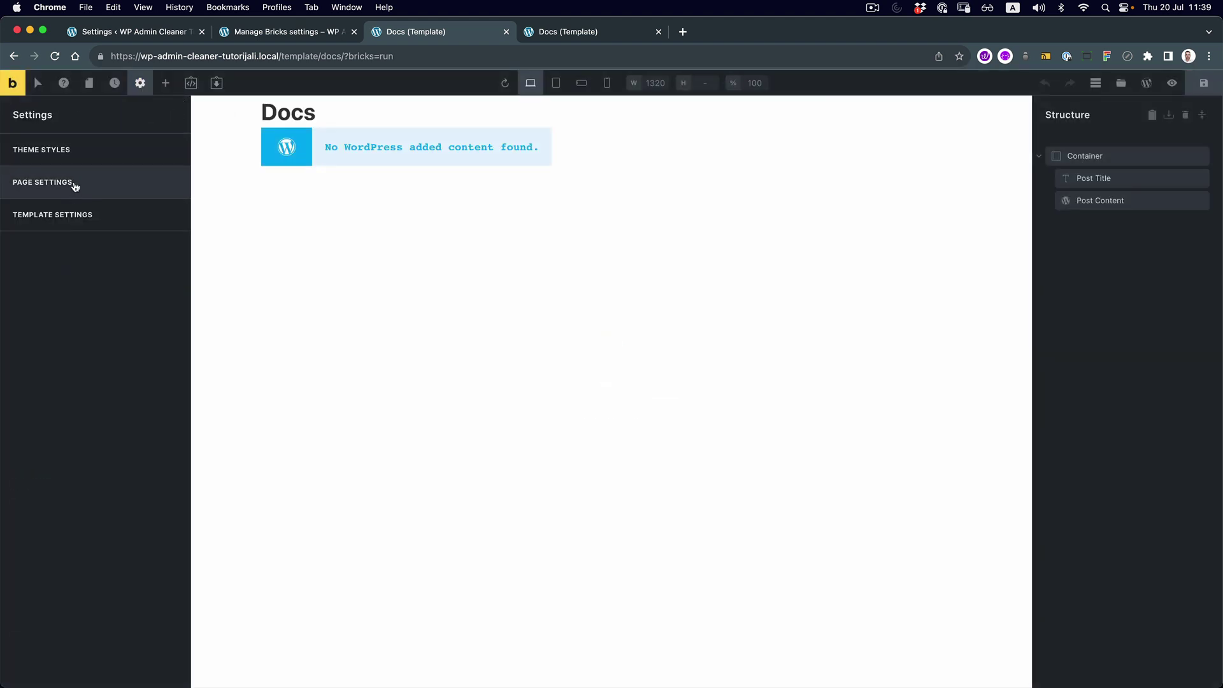
left_click(80, 214)
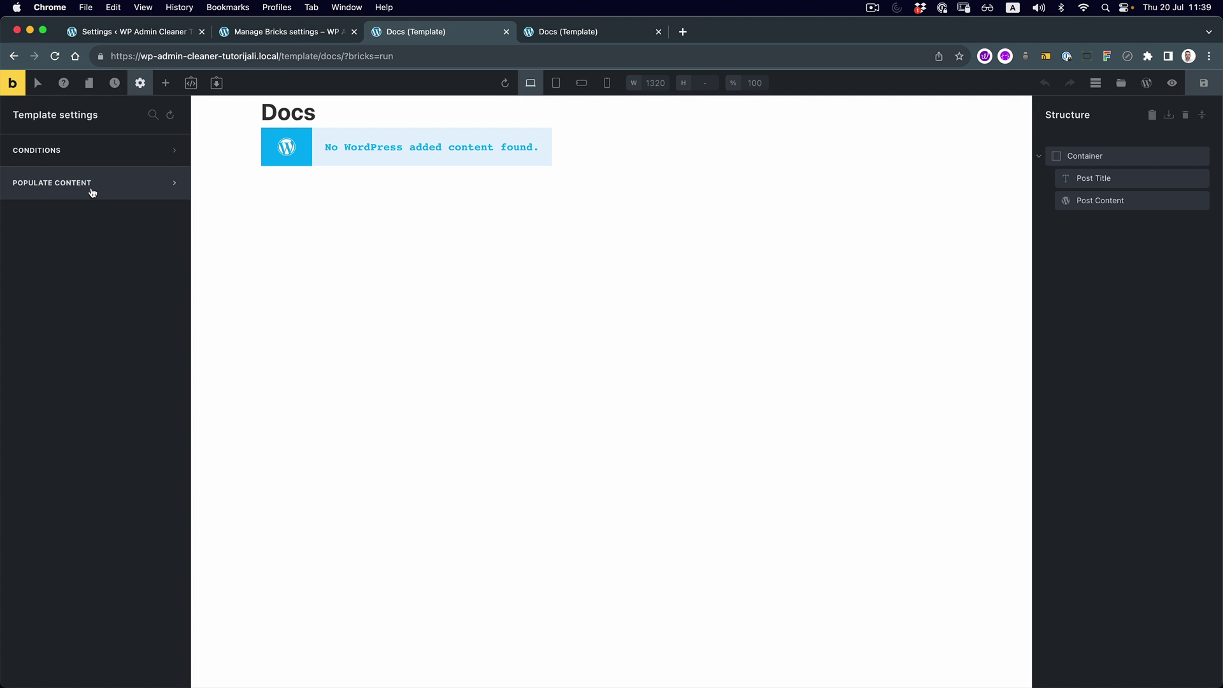
left_click(89, 153)
left_click(95, 208)
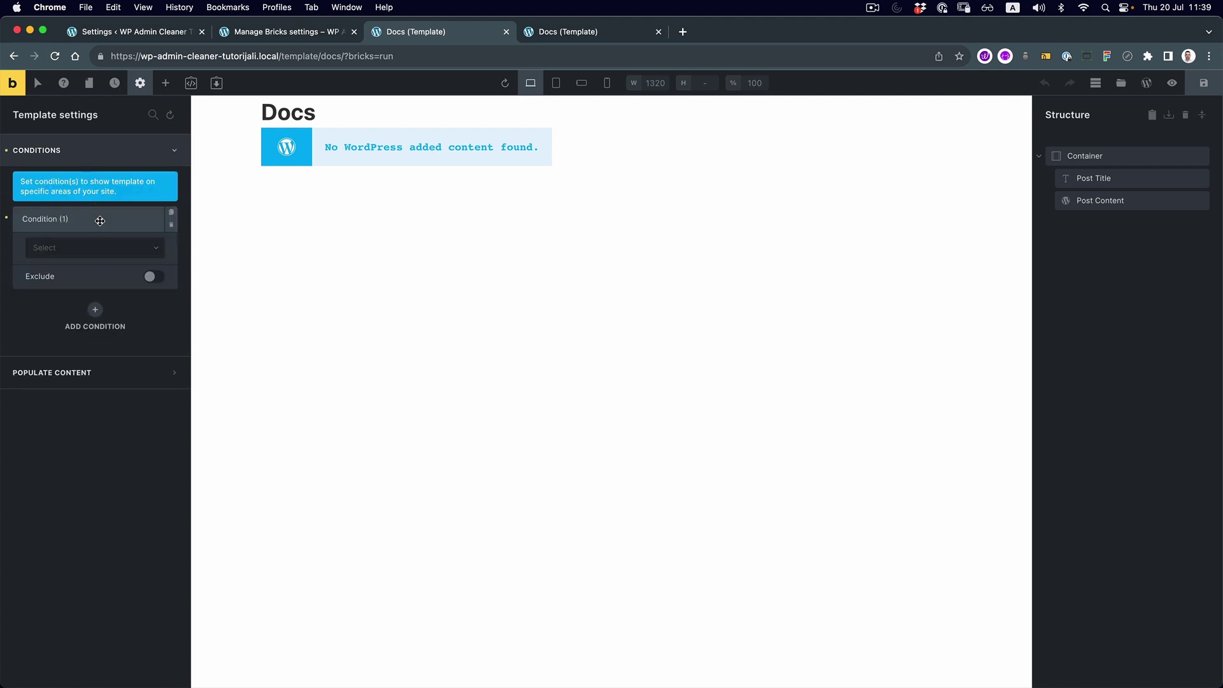
left_click(88, 248)
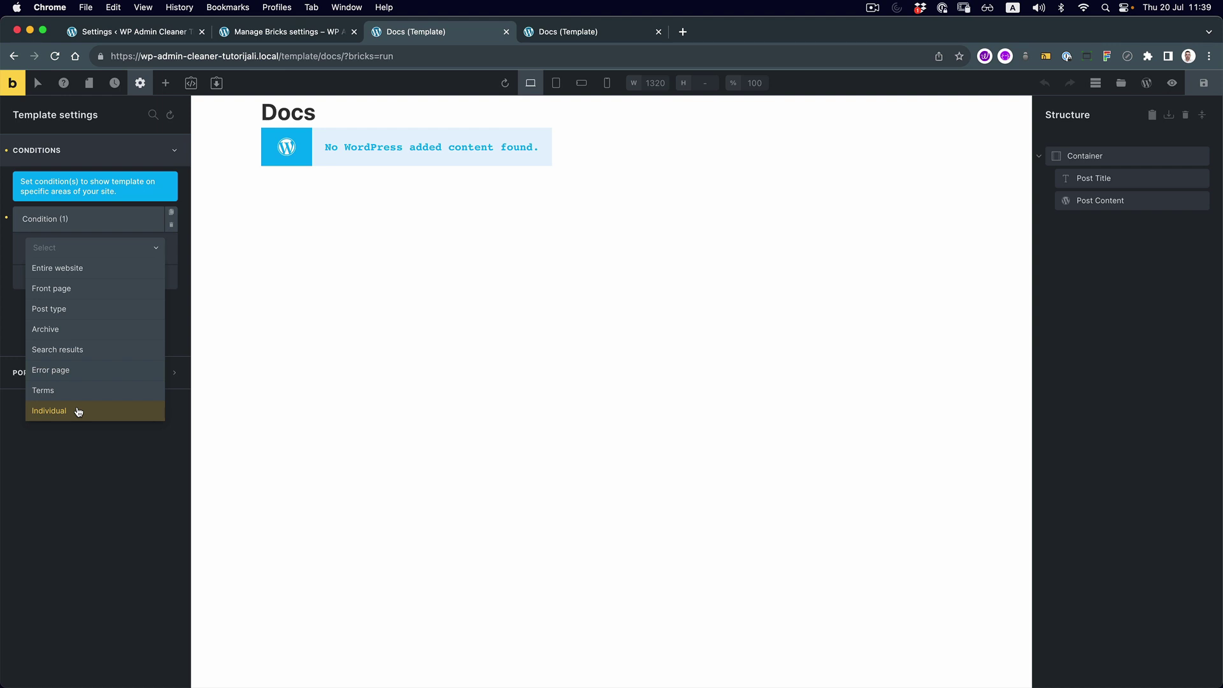
left_click(77, 411)
left_click(95, 302)
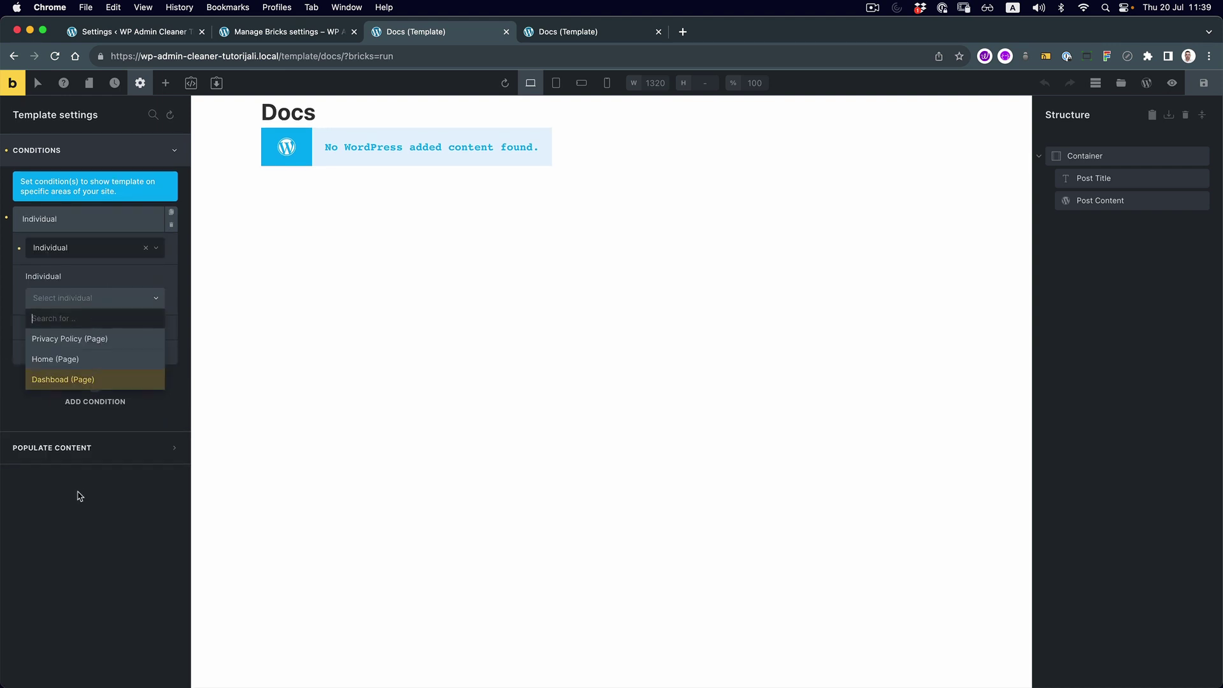
left_click(80, 495)
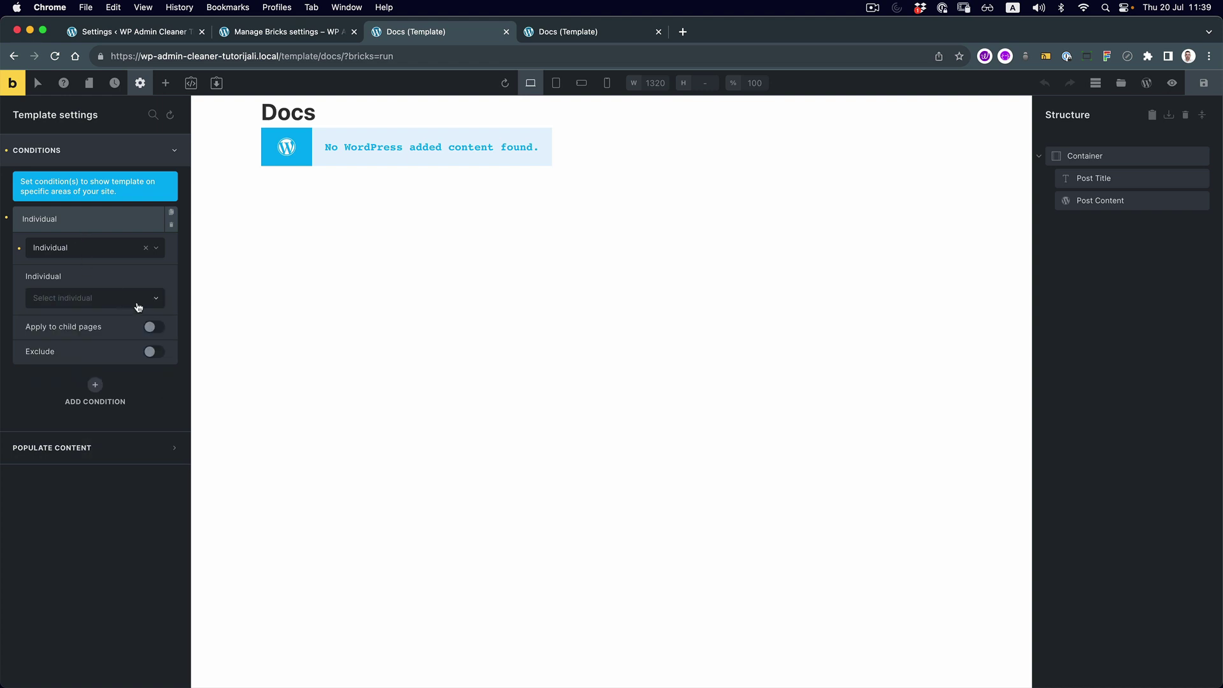
- Set the condition to post type Docs and save the template
left_click(117, 249)
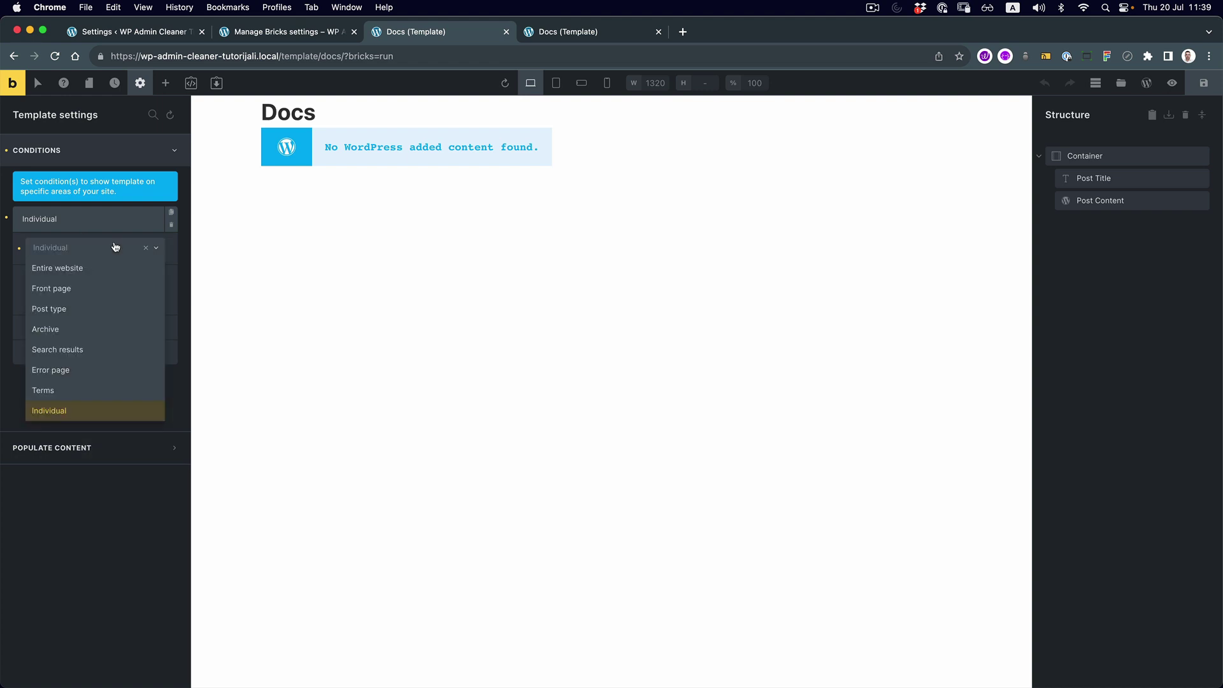
left_click(89, 309)
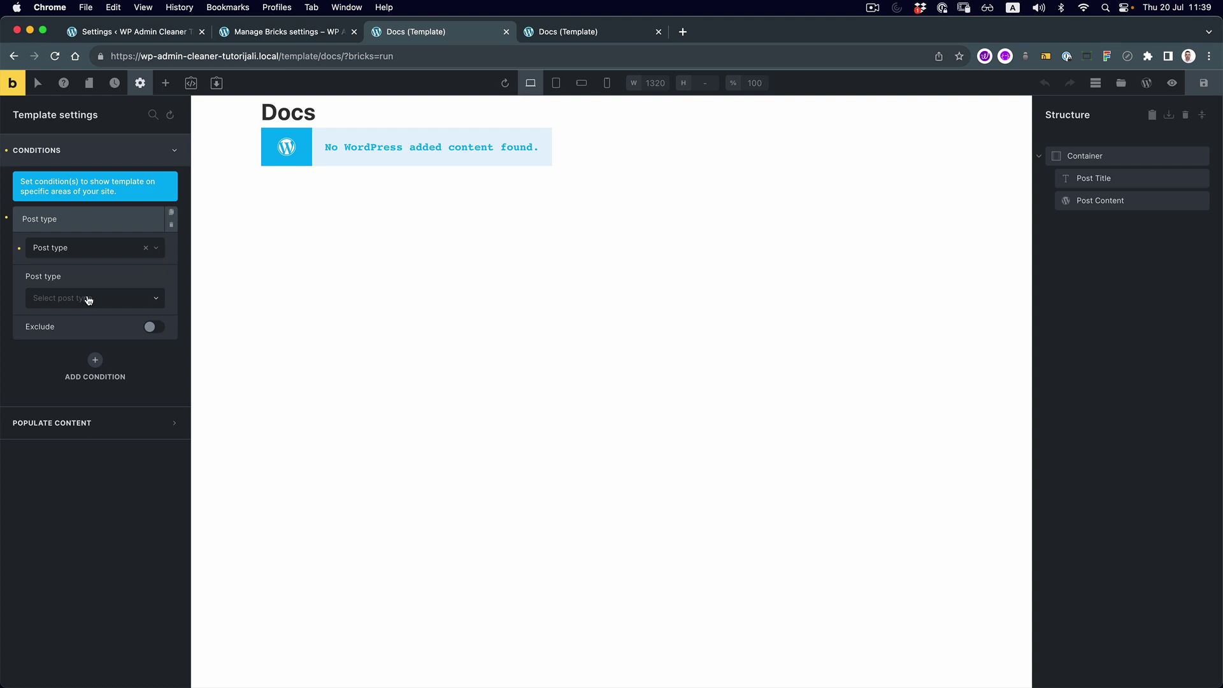
left_click(87, 300)
left_click(63, 385)
left_click(1203, 83)
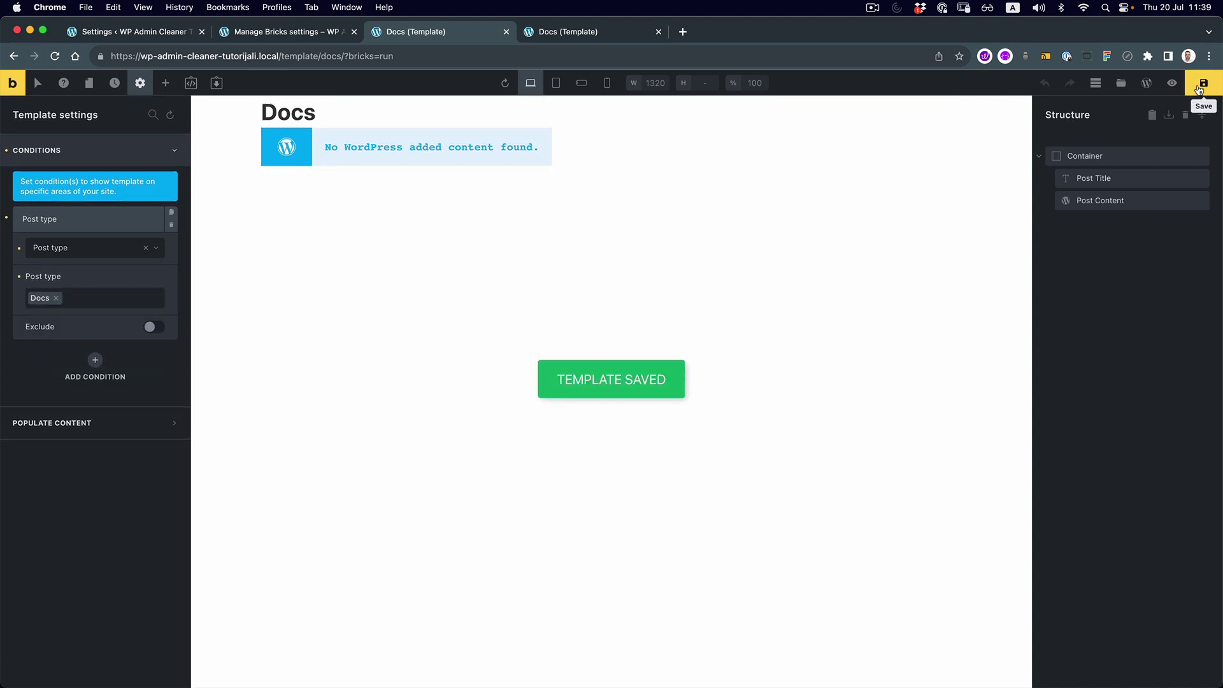
left_click(596, 37)
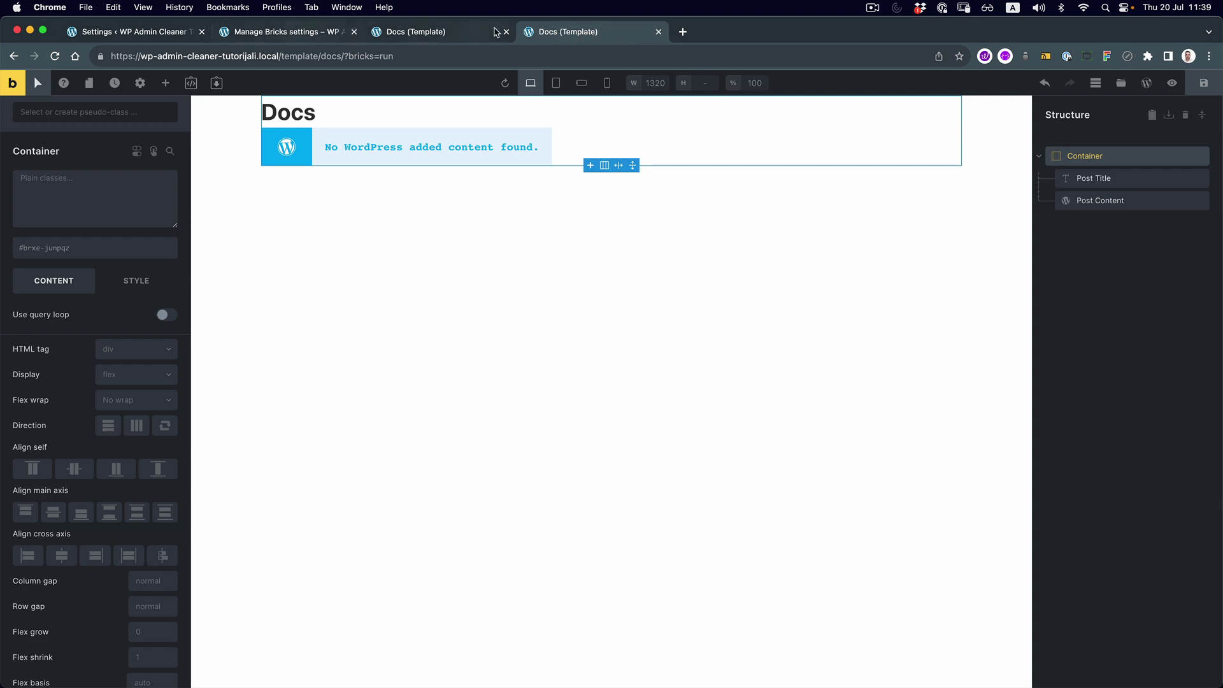
- Close the duplicate Docs template tab without saving and return to the remaining Docs template
key("super+w")
left_click(649, 268)
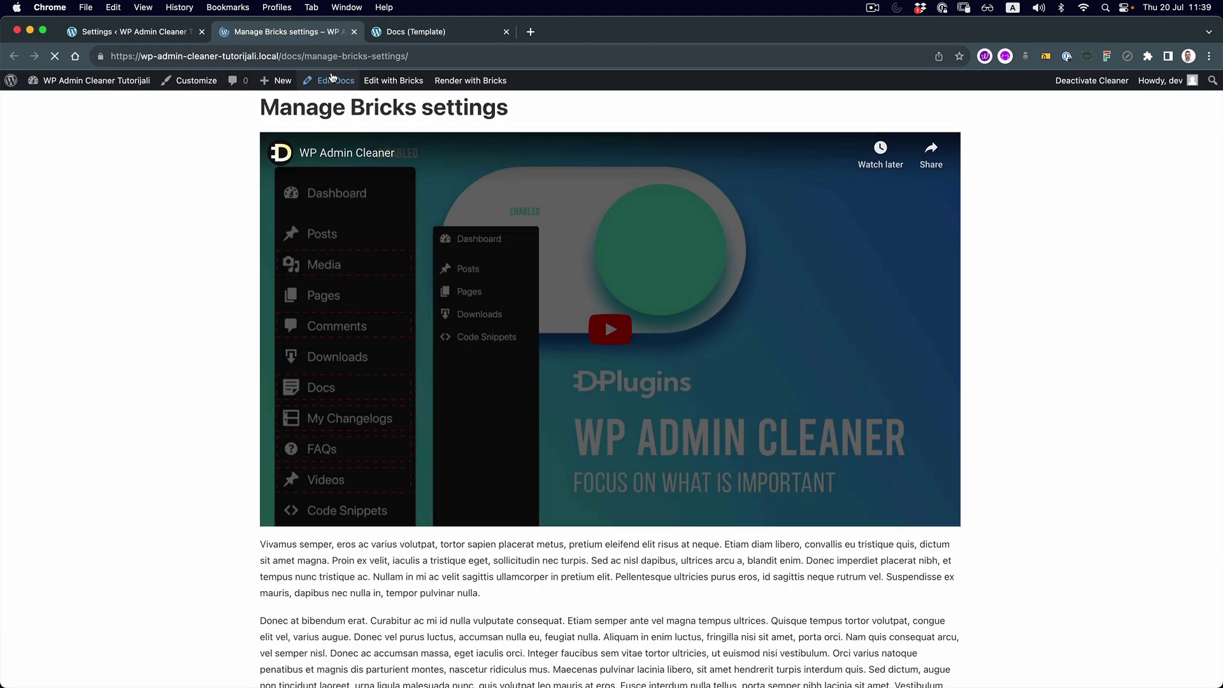
scroll(477, 267, "down", 1)
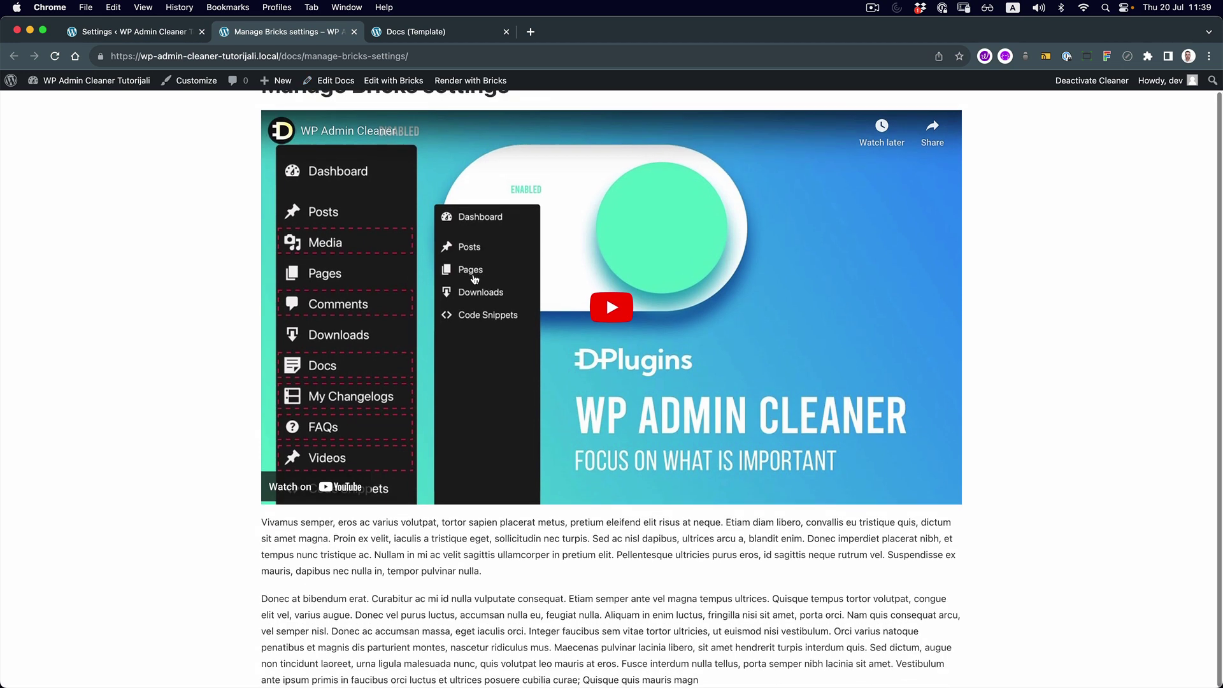
scroll(470, 273, "up", 1)
left_click(445, 38)
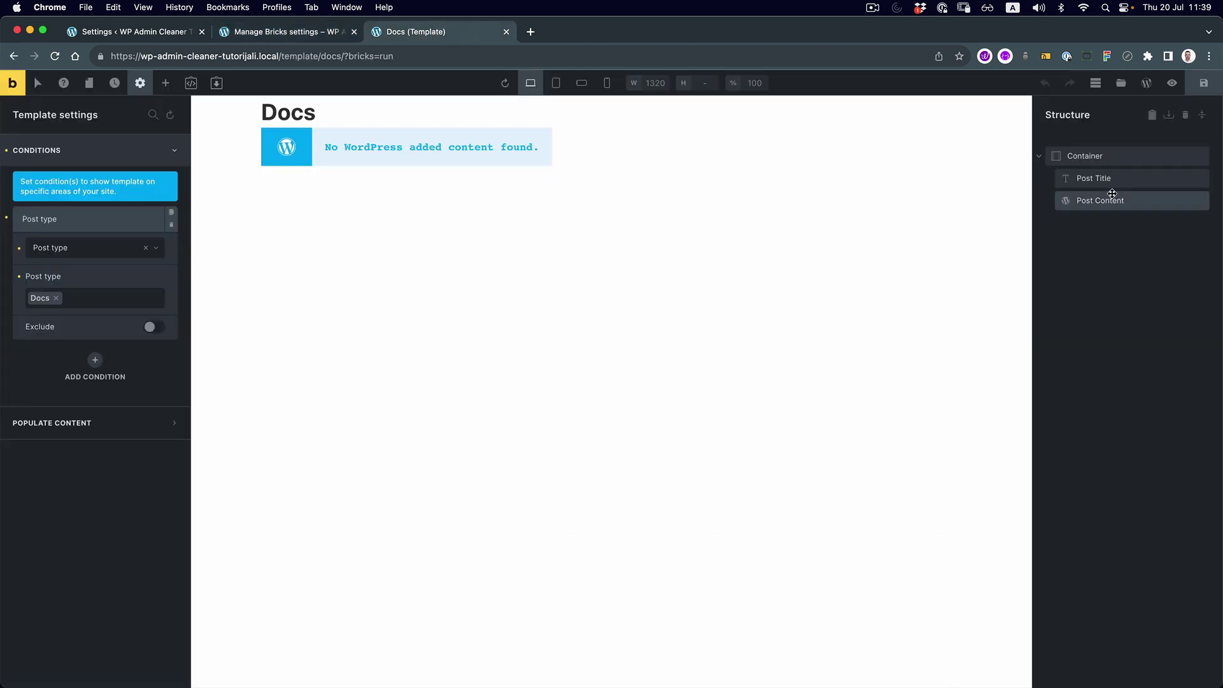
- Give the Docs template's title-and-content container 3rem top and bottom margins
left_click(1105, 155)
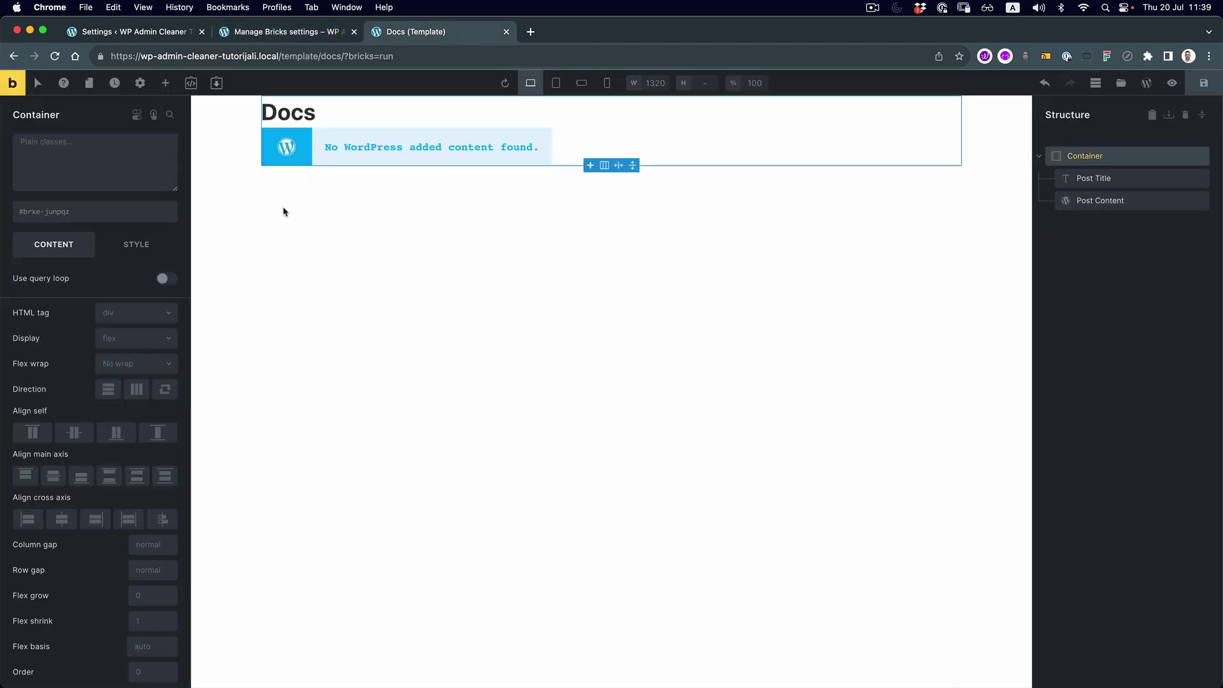
left_click(135, 244)
left_click(95, 287)
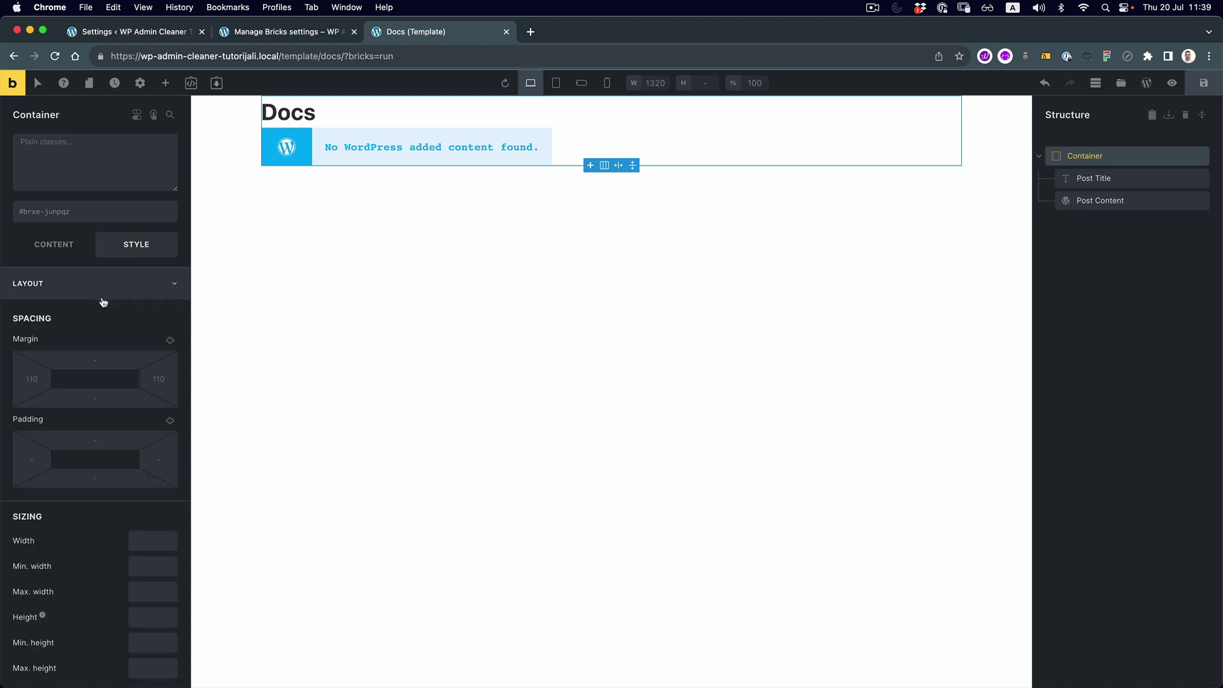
left_click(115, 360)
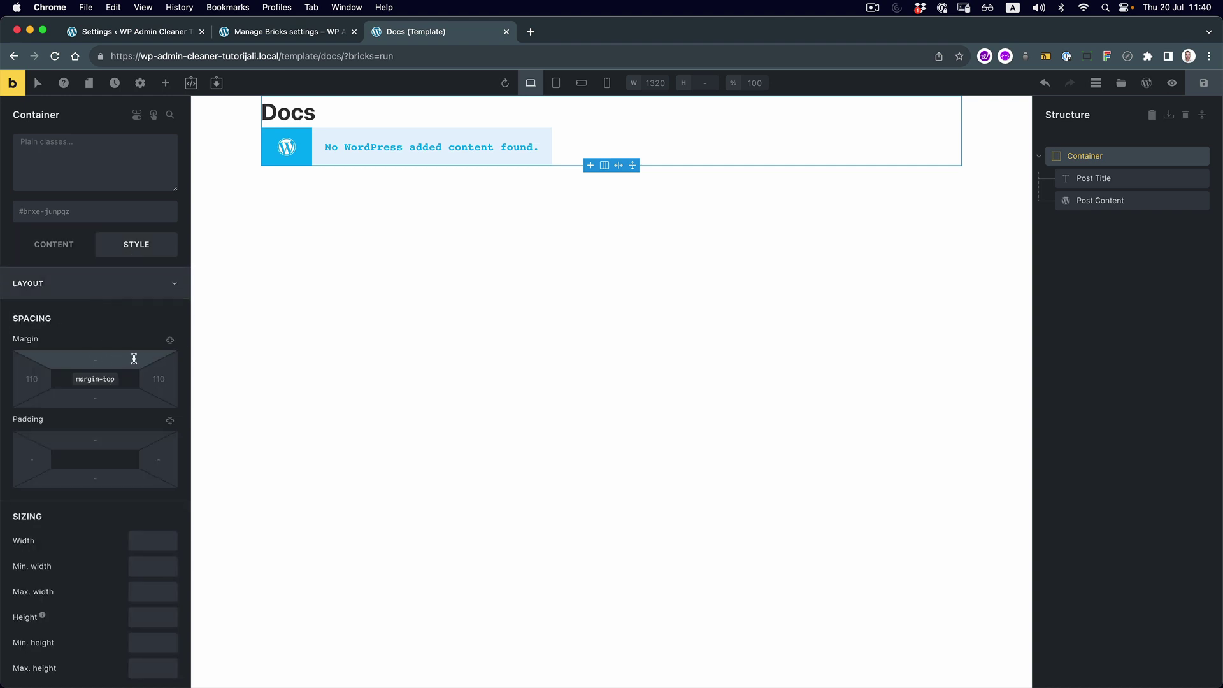
type("2re")
type("m")
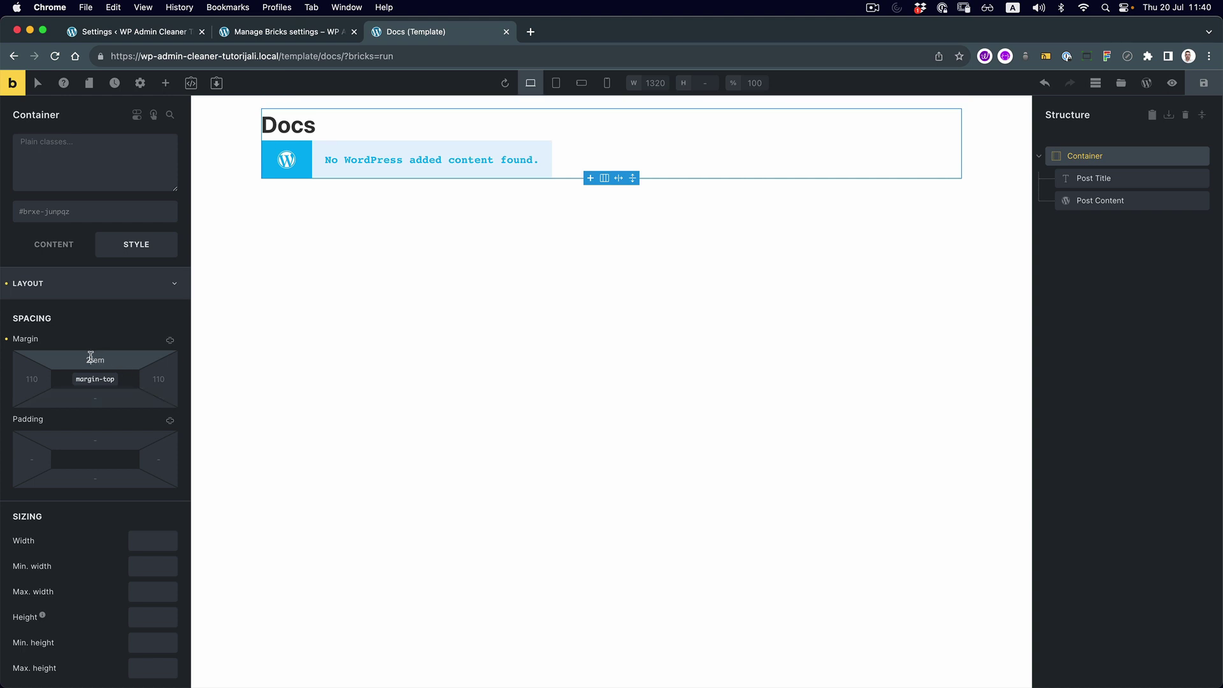
key("Up")
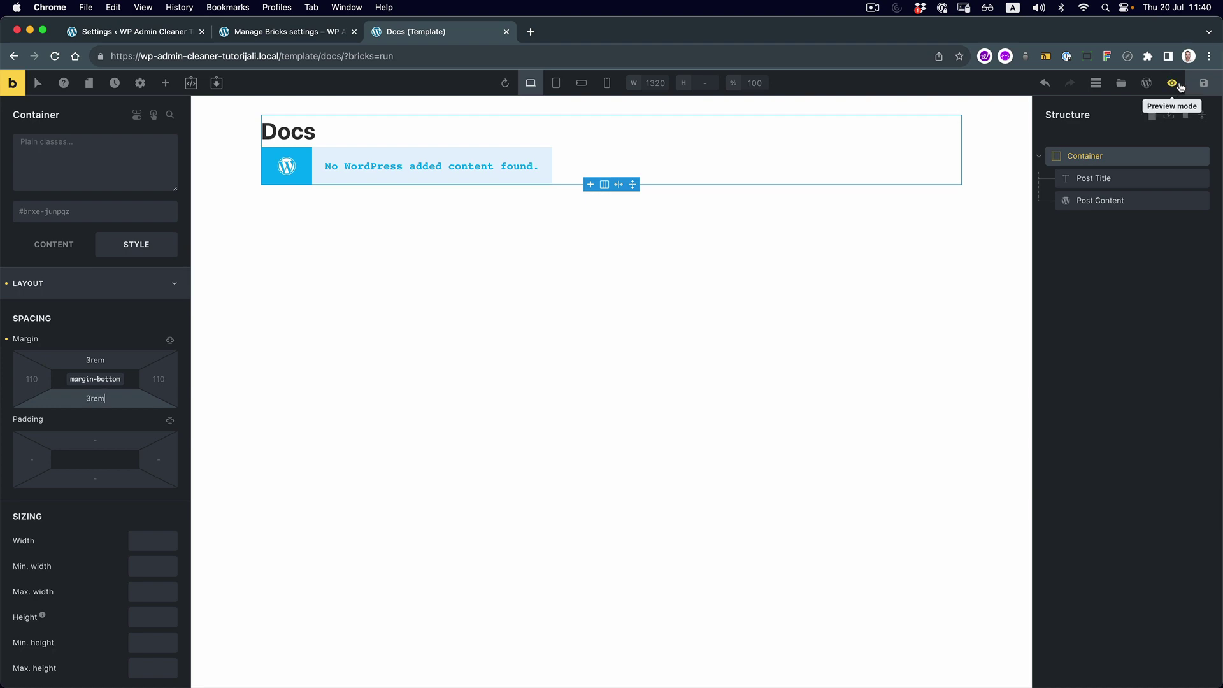
- Save the template and reload the Manage Bricks settings doc to check the spacing
left_click(1203, 83)
left_click(318, 36)
key("super+r")
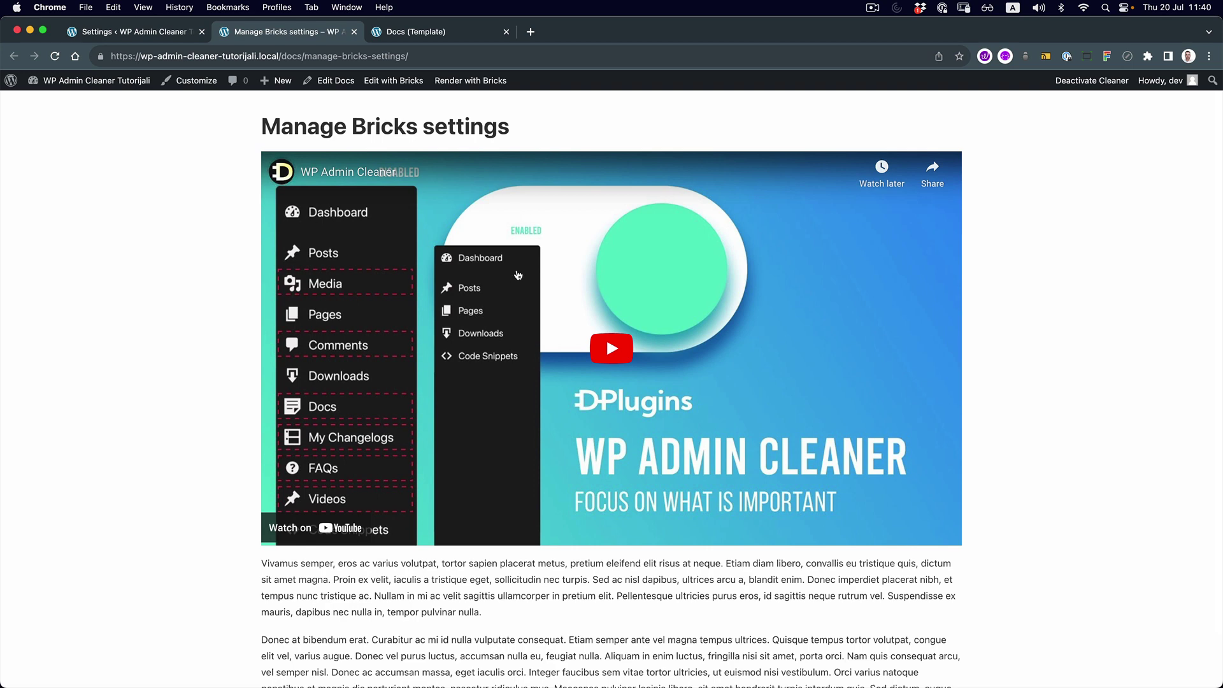
scroll(516, 276, "down", 2)
scroll(517, 276, "up", 3)
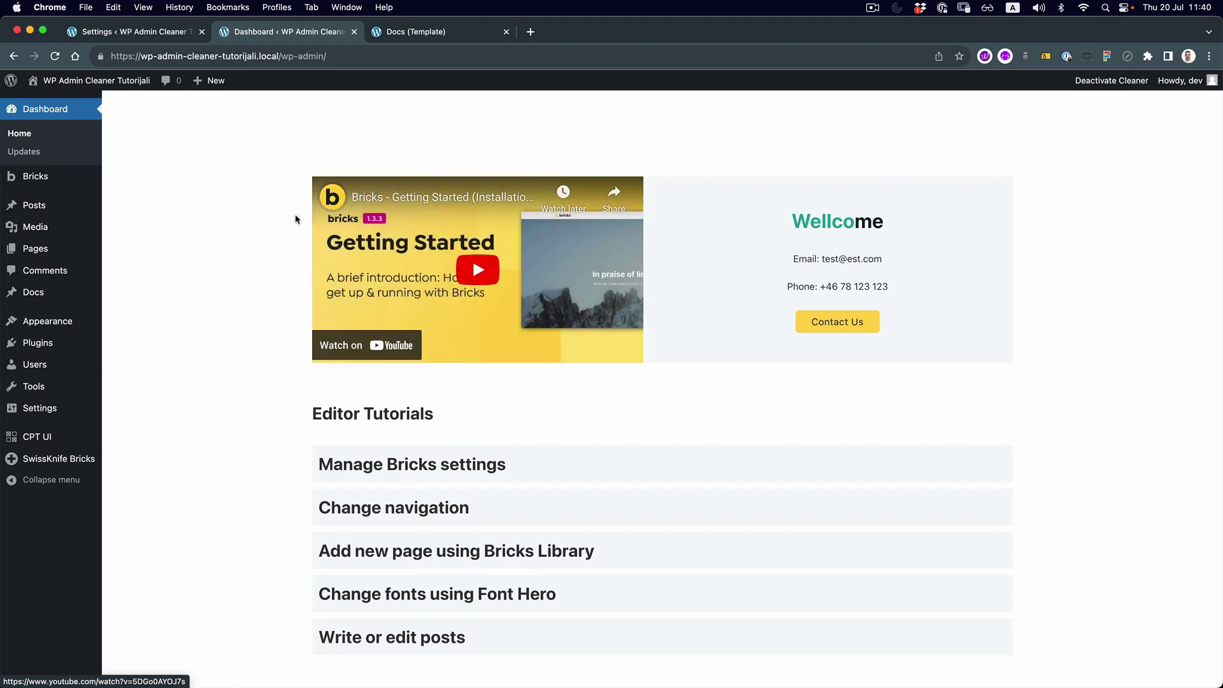
- Close the template and Manage Bricks settings tabs, then preview and close the Change navigation tutorial
left_click(506, 32)
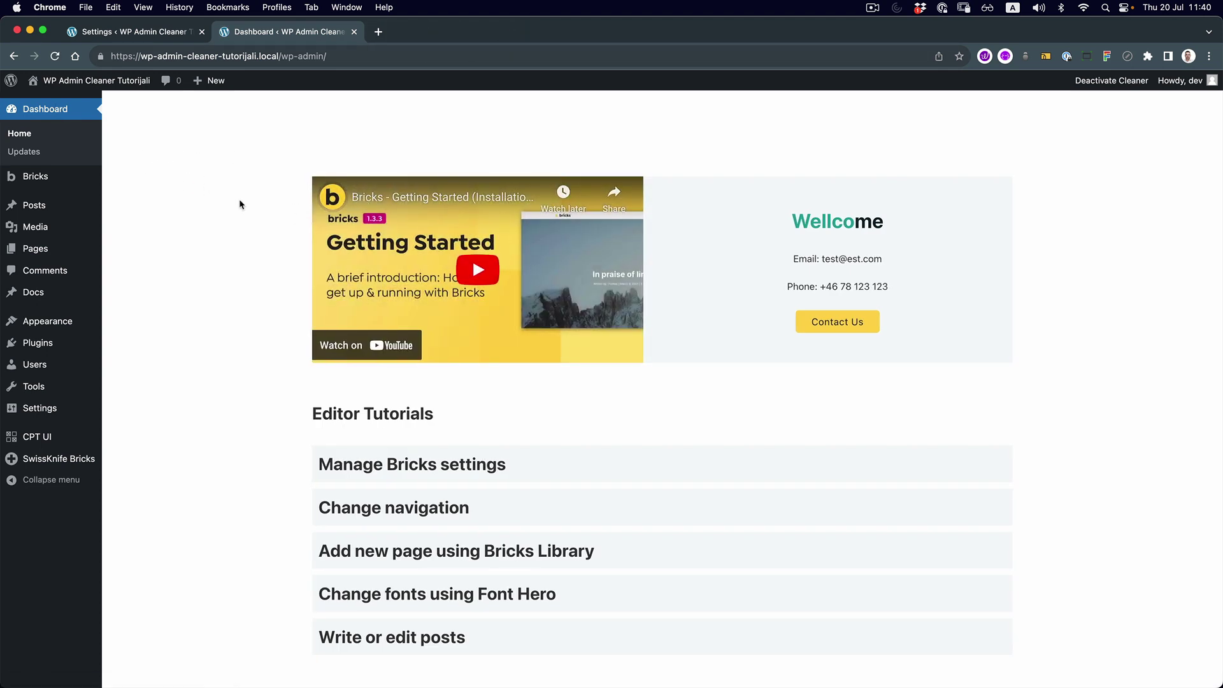
scroll(824, 272, "down", 5)
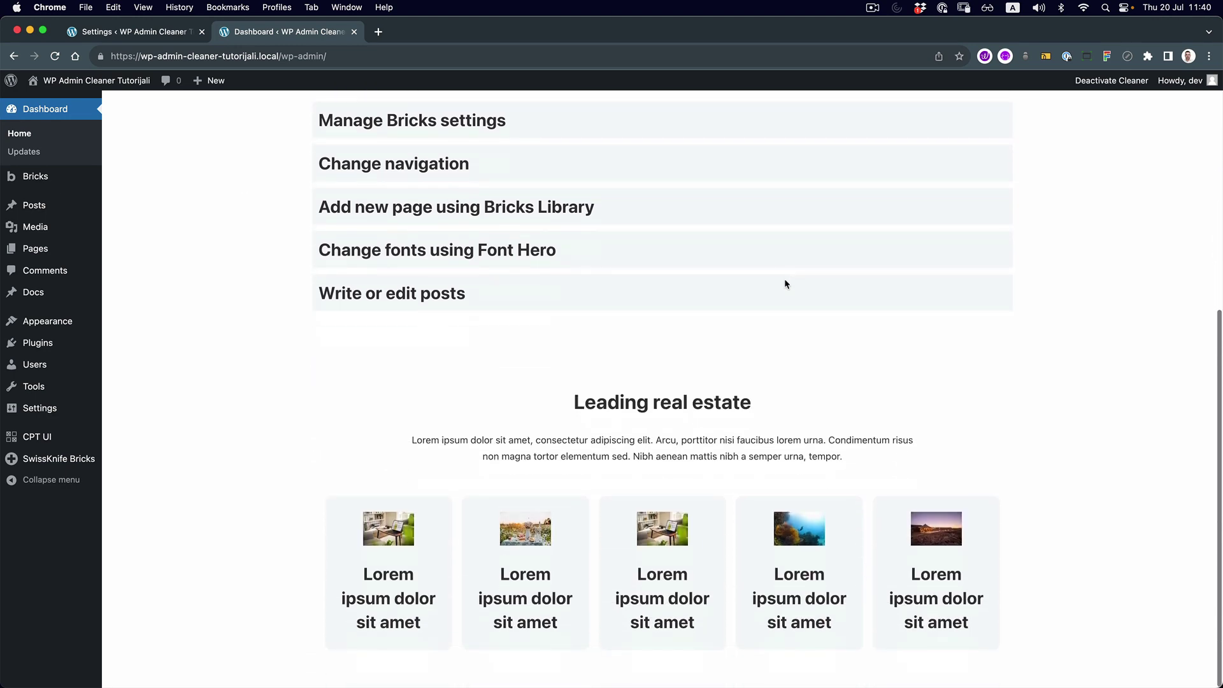
scroll(785, 280, "up", 5)
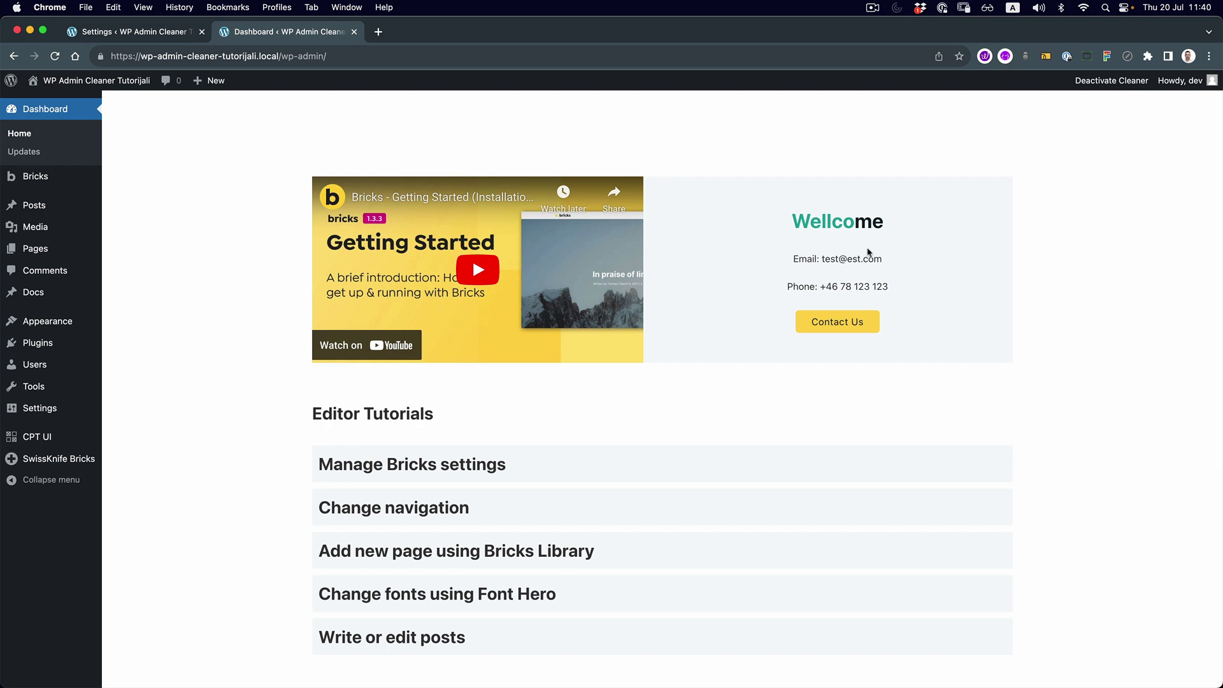
scroll(591, 374, "down", 3)
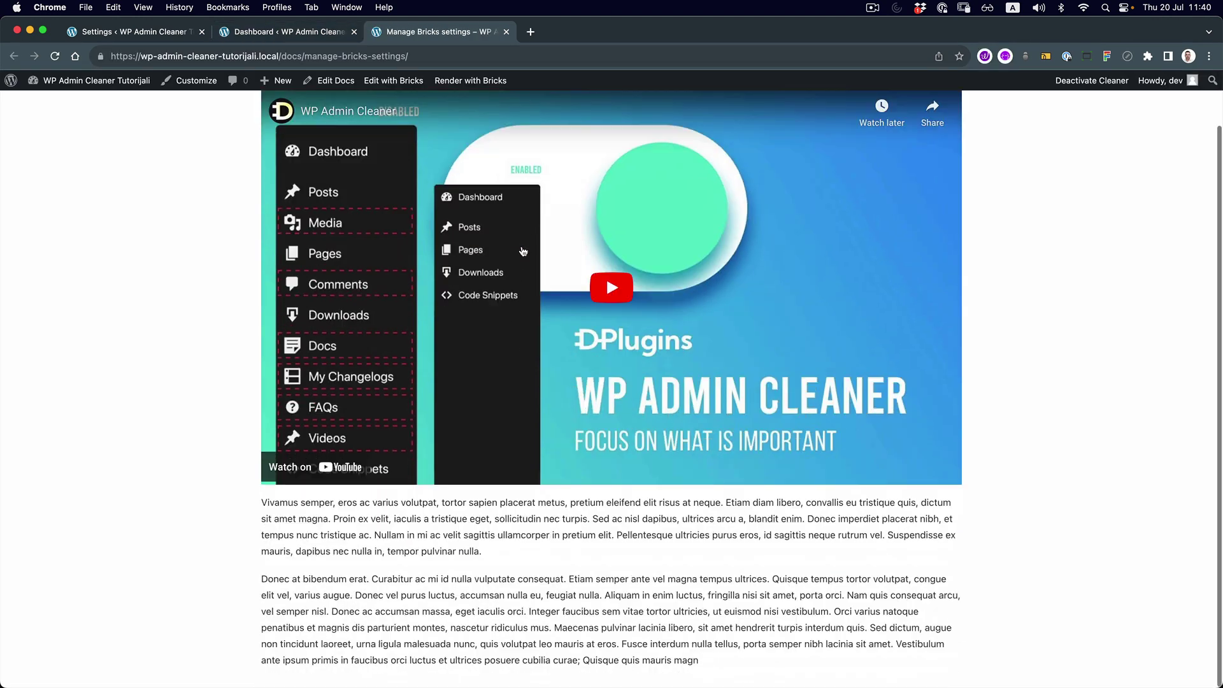
left_click(507, 32)
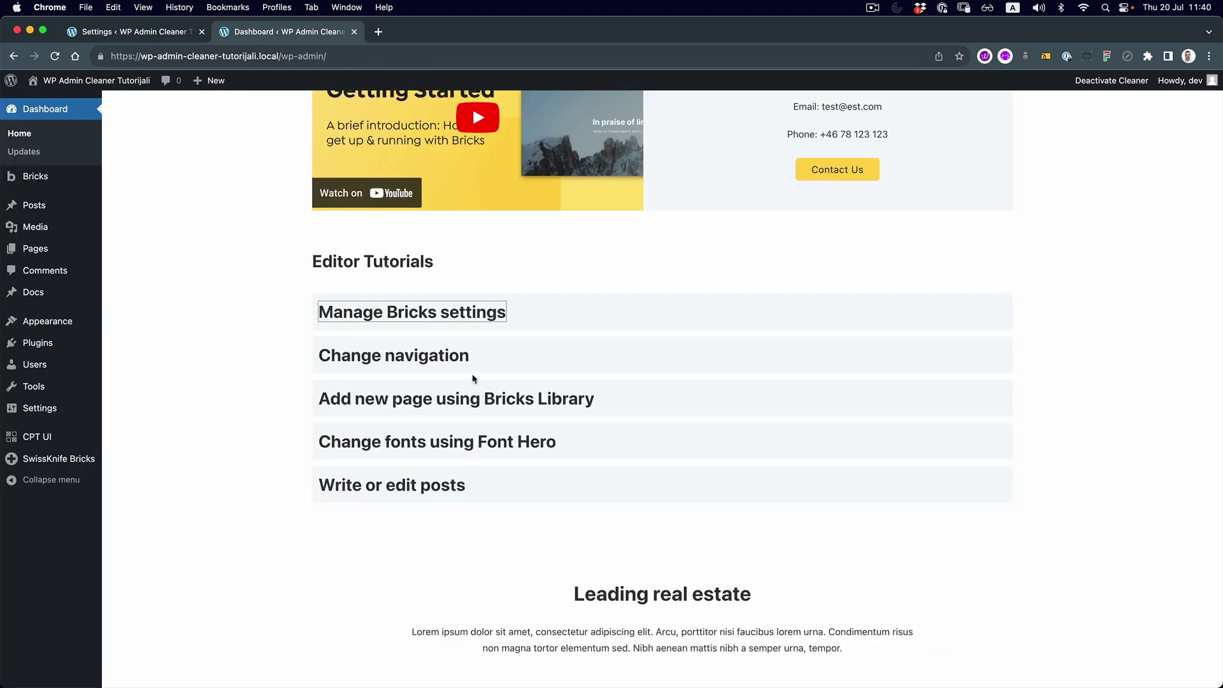
left_click(406, 356)
scroll(540, 353, "down", 1)
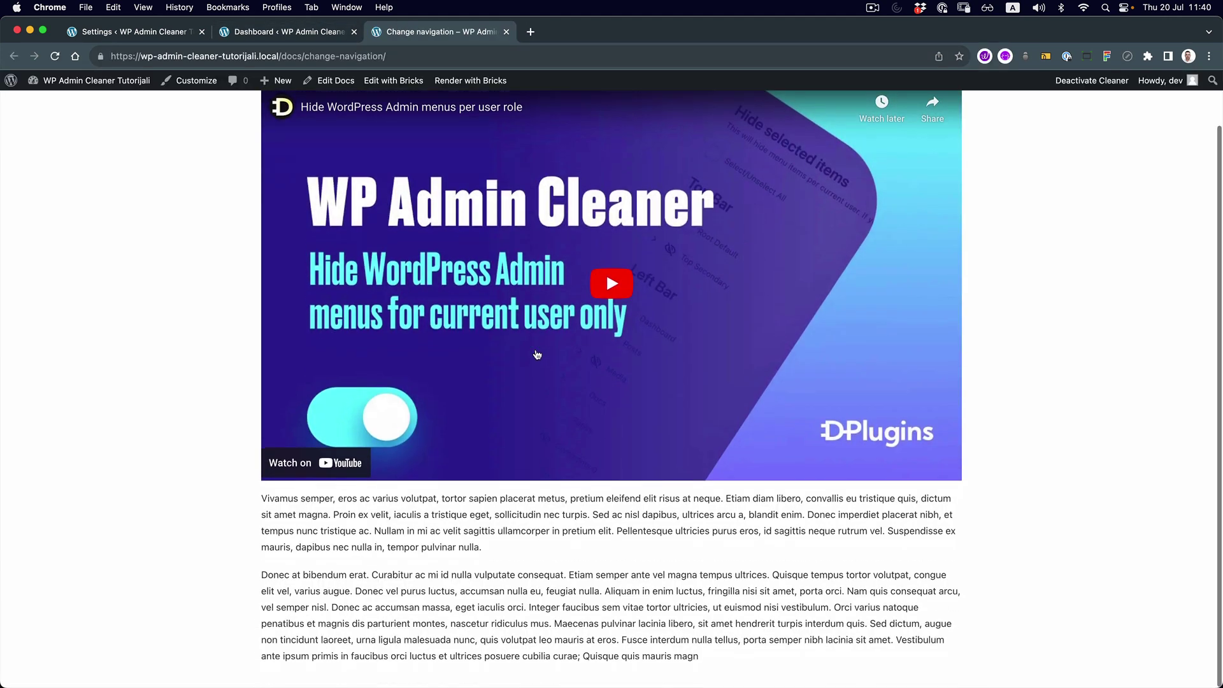
left_click(507, 32)
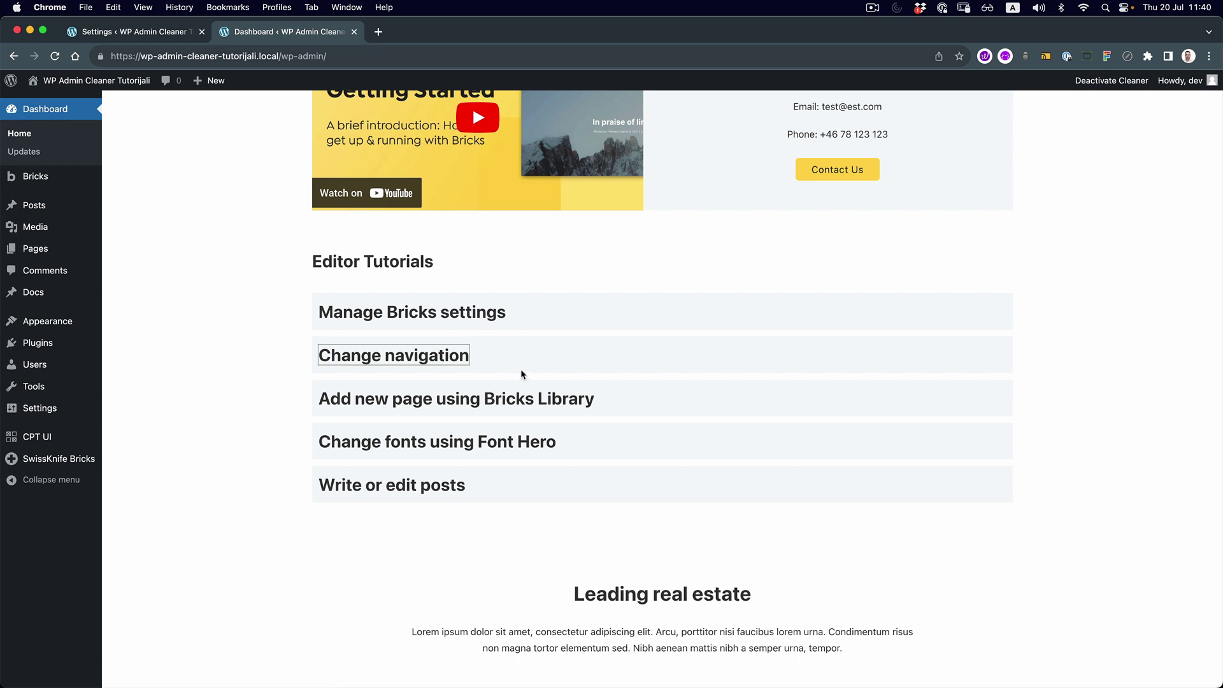
scroll(517, 459, "up", 1)
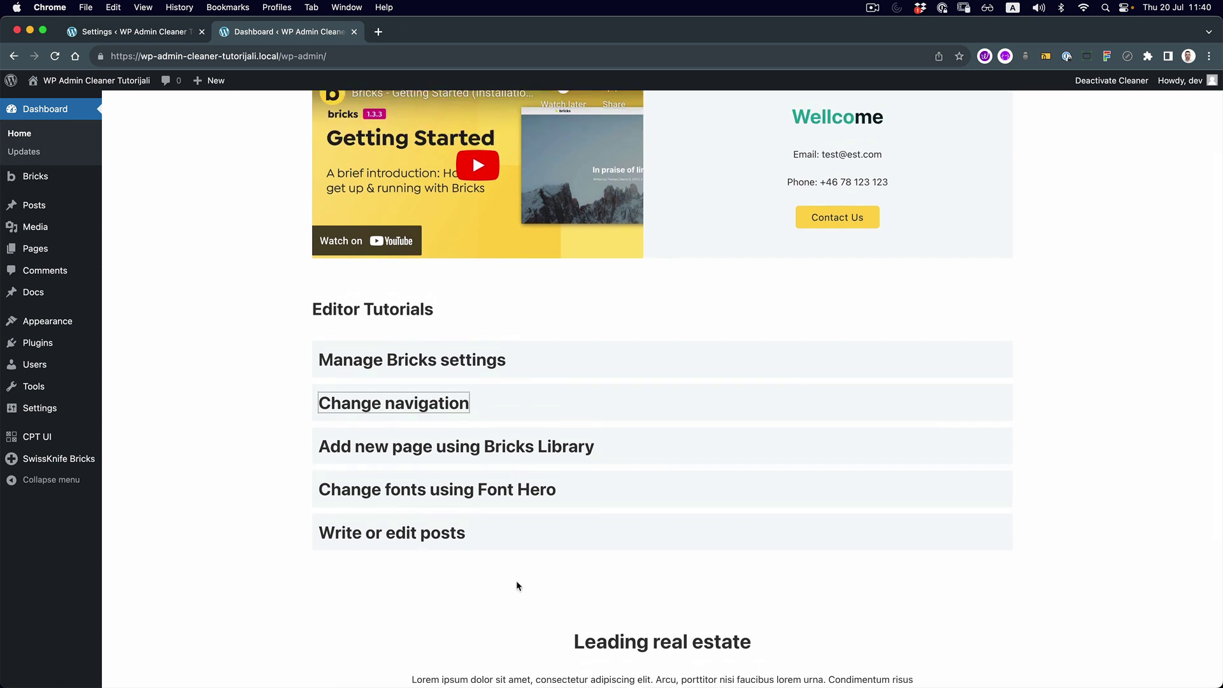
scroll(521, 581, "up", 1)
scroll(529, 587, "up", 1)
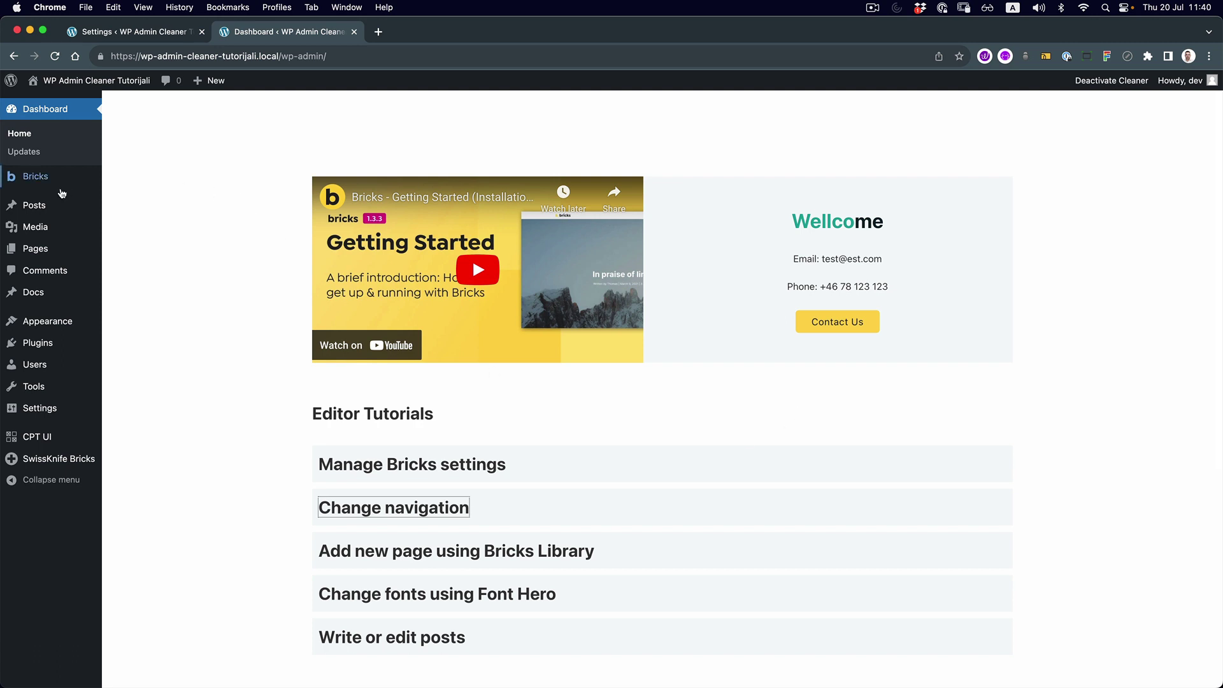
- Open All Pages in a new tab and view the Home front page
mouse_move(35, 249)
left_click(119, 250, "super")
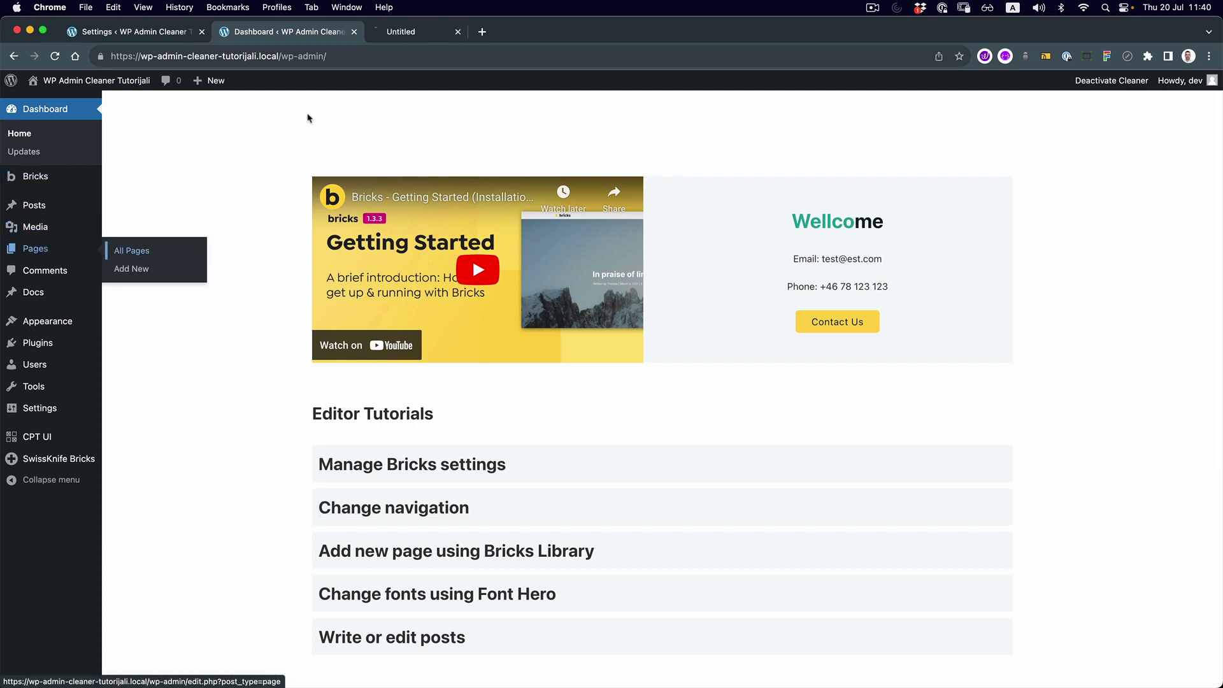
key("ctrl+Tab")
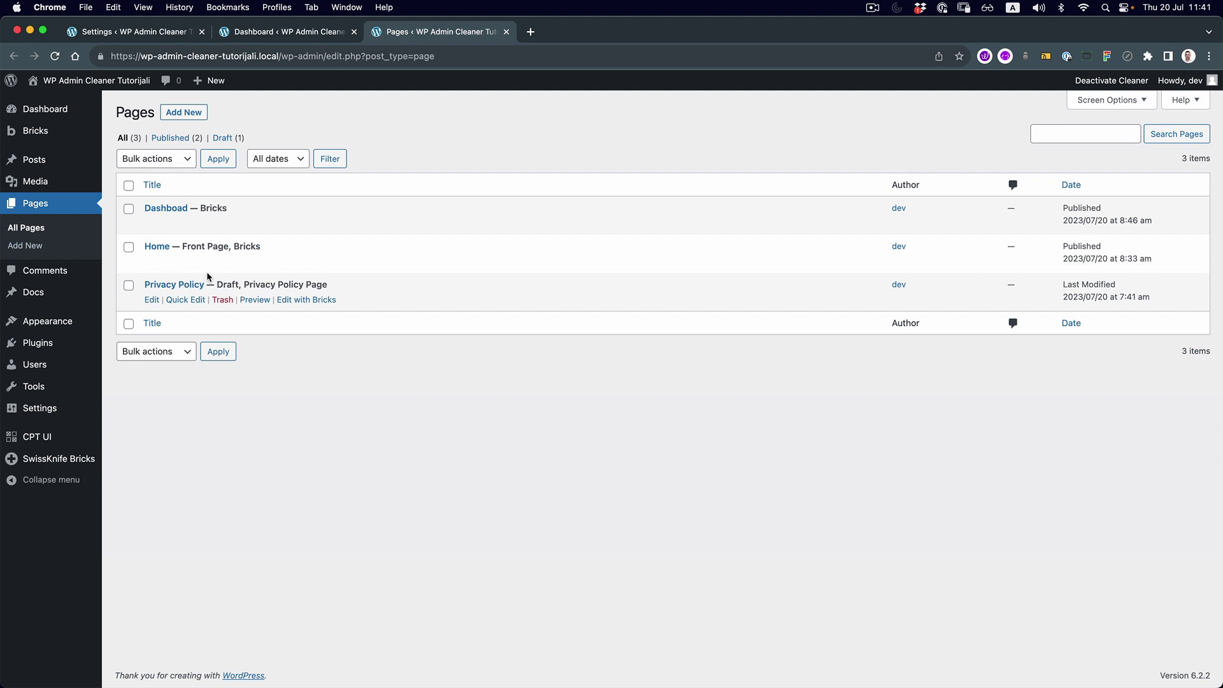
mouse_move(202, 248)
left_click(249, 262)
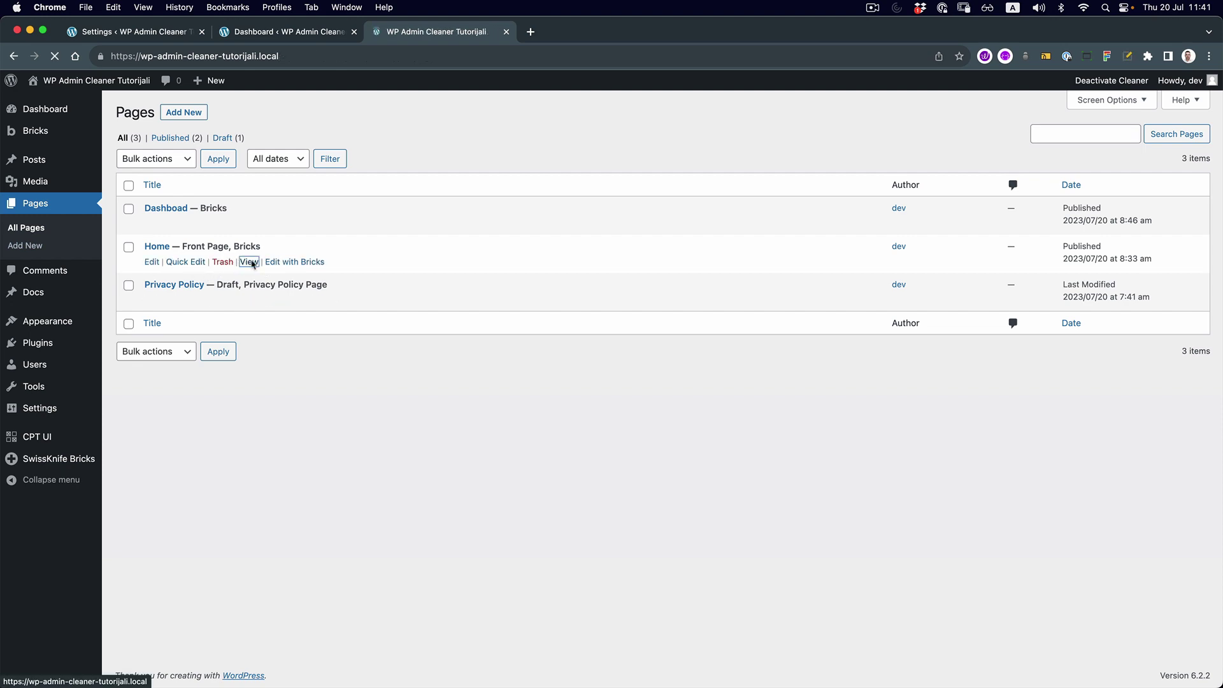
scroll(397, 296, "down", 3)
scroll(392, 290, "down", 3)
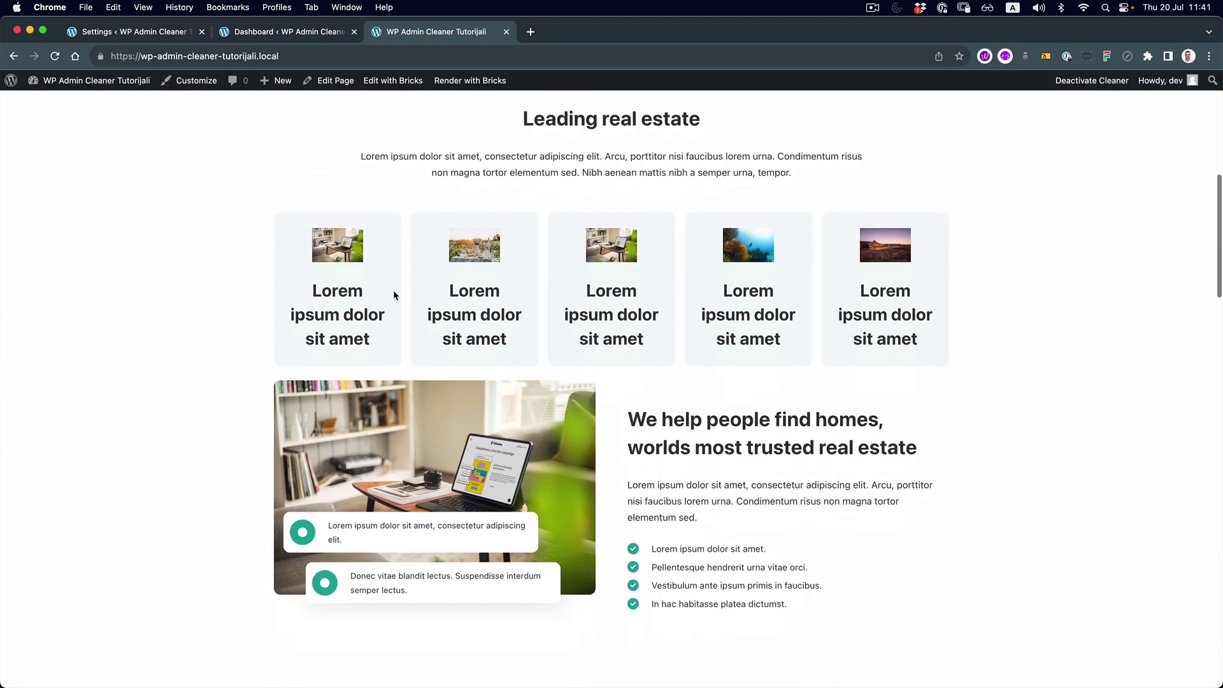
scroll(392, 290, "down", 3)
scroll(392, 289, "down", 3)
scroll(392, 295, "down", 2)
scroll(392, 295, "down", 2)
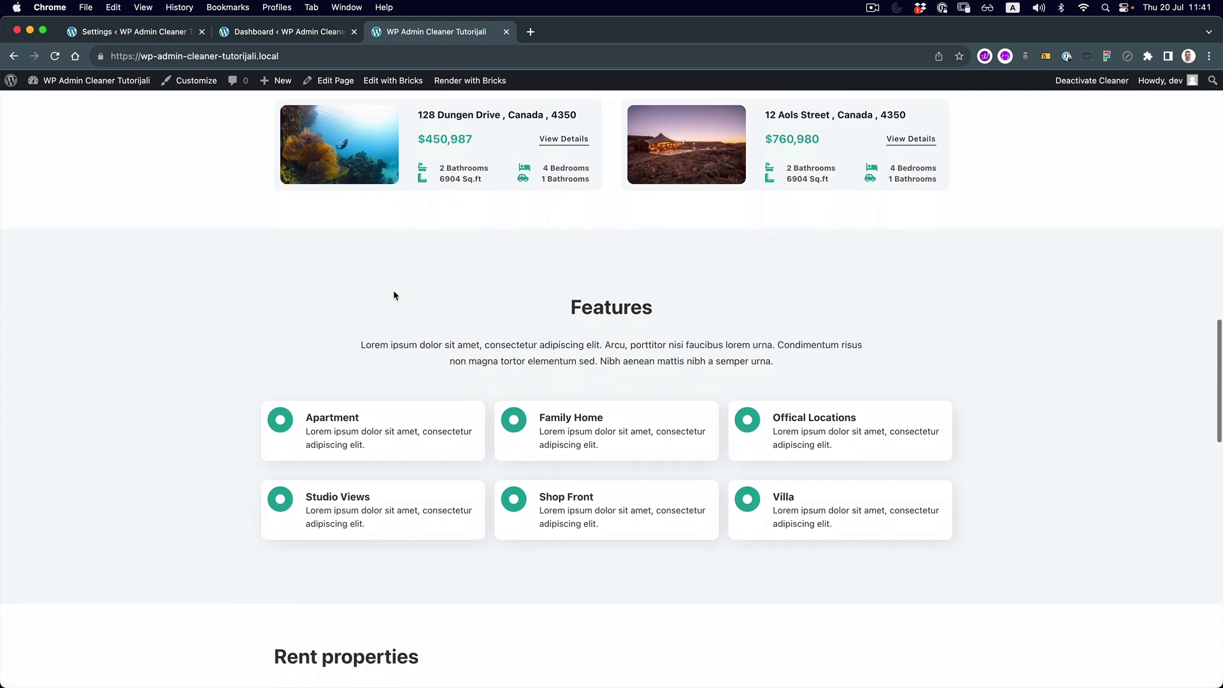
scroll(393, 294, "down", 2)
scroll(392, 294, "down", 3)
scroll(393, 294, "down", 3)
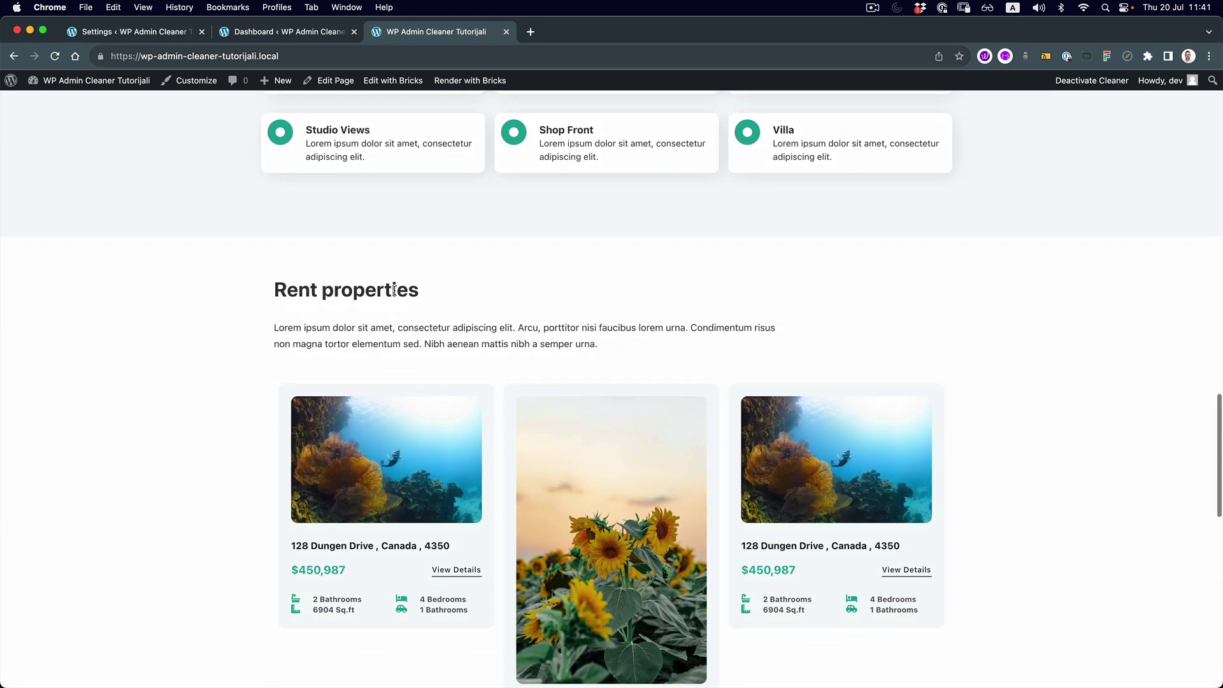
scroll(458, 363, "down", 3)
scroll(497, 411, "down", 1)
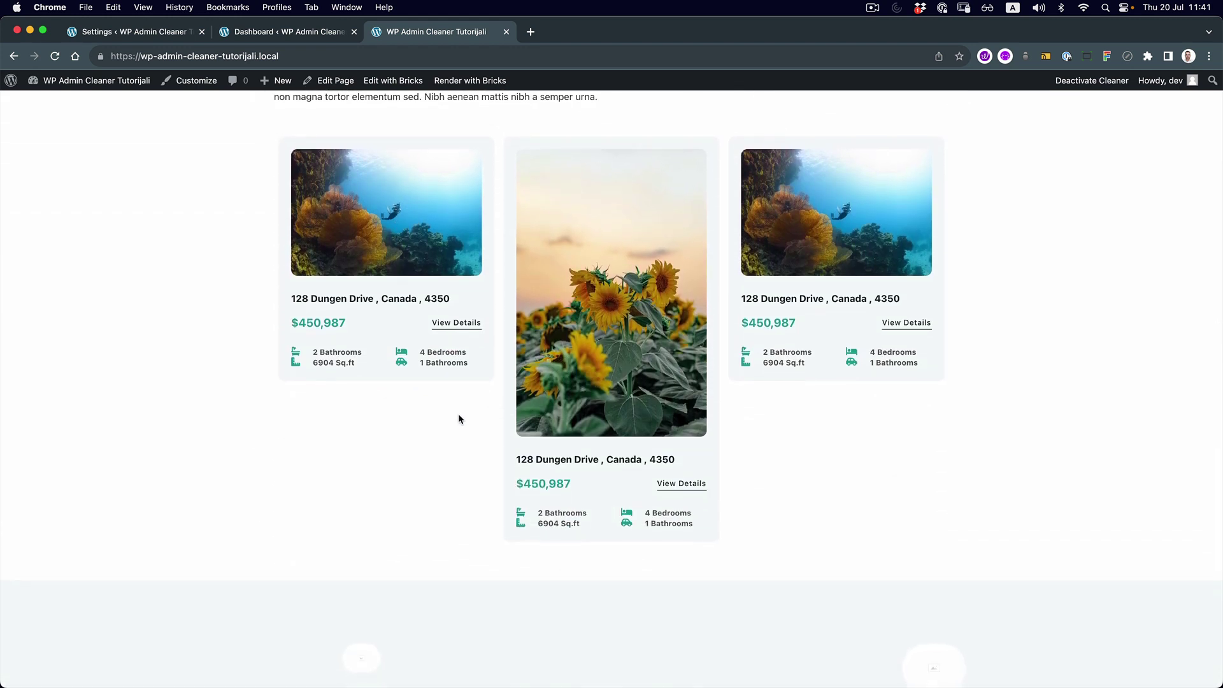